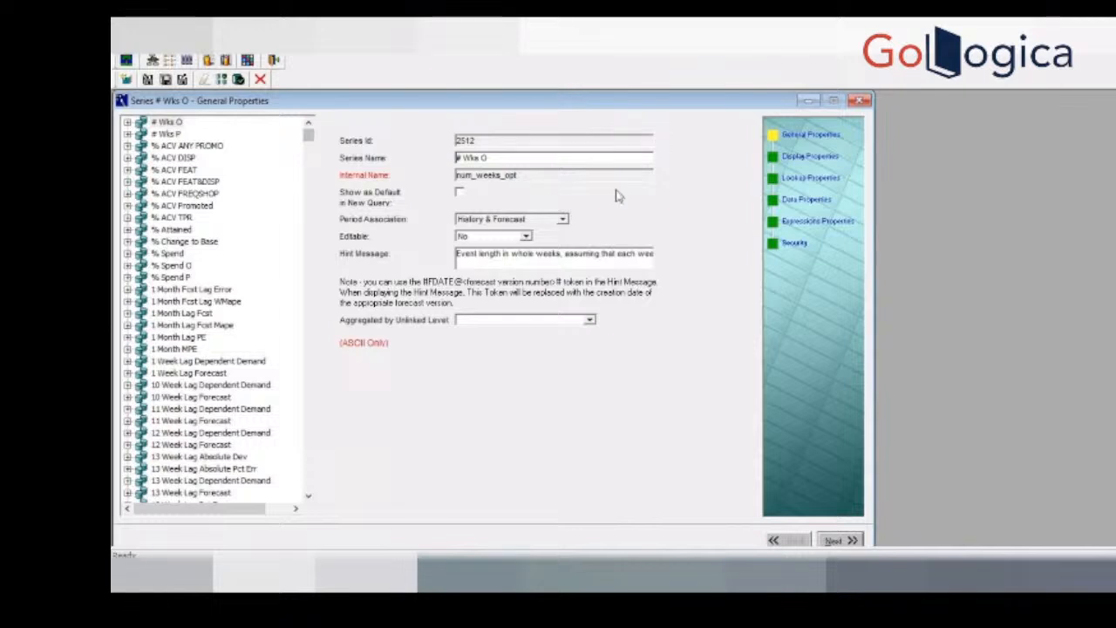
# Step: Check the lookup and data properties of the # Wks O series and bring up the data properties of the History series
pyautogui.click(828, 182)
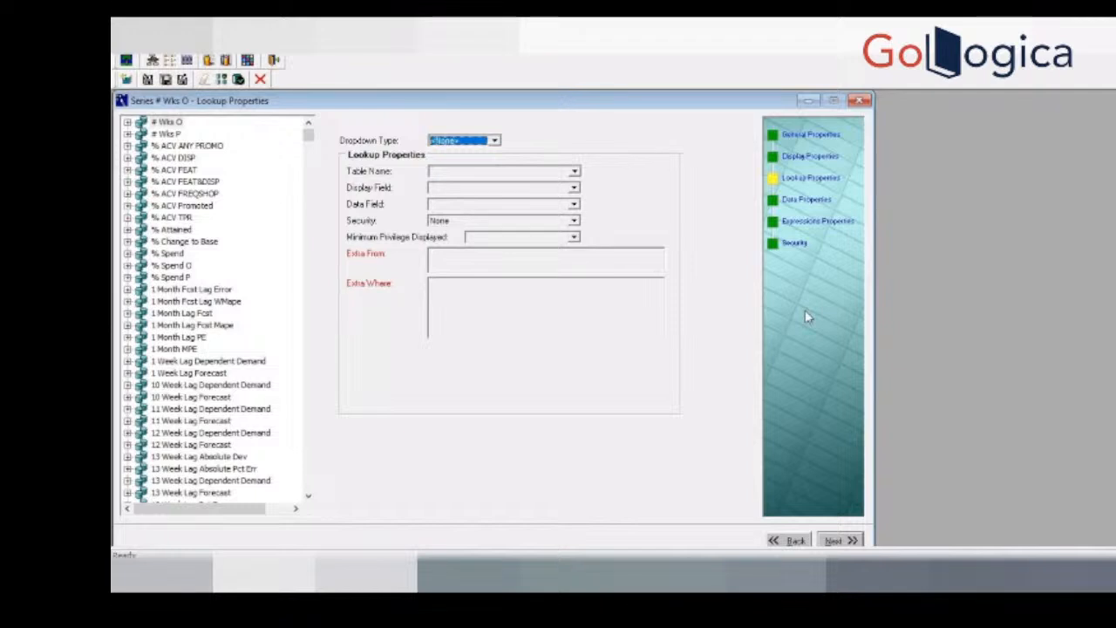
pyautogui.click(817, 203)
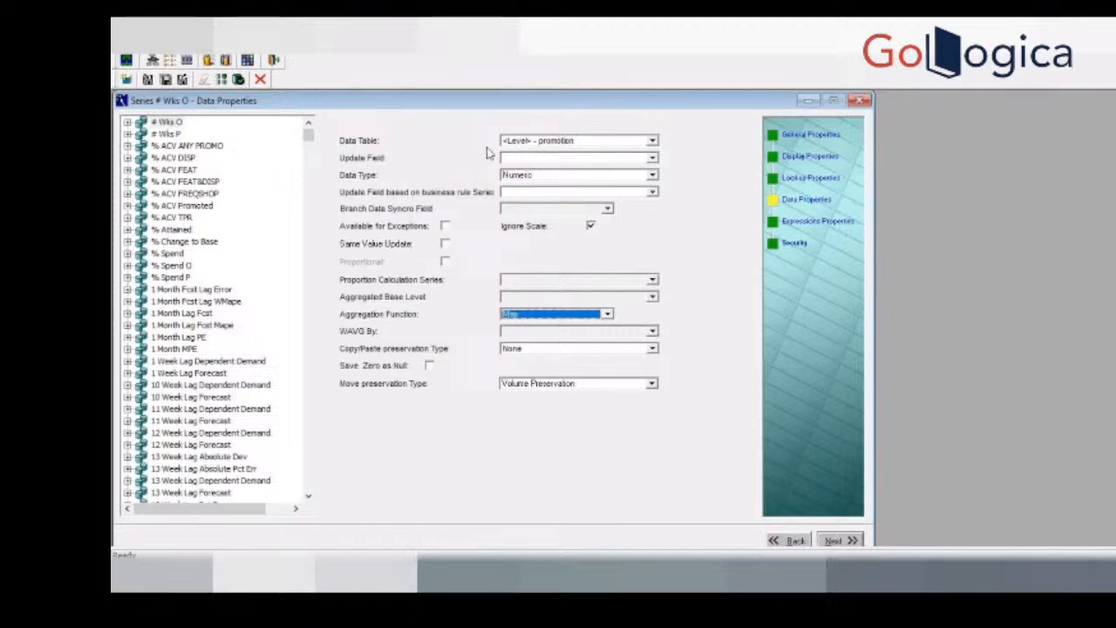
pyautogui.click(233, 387)
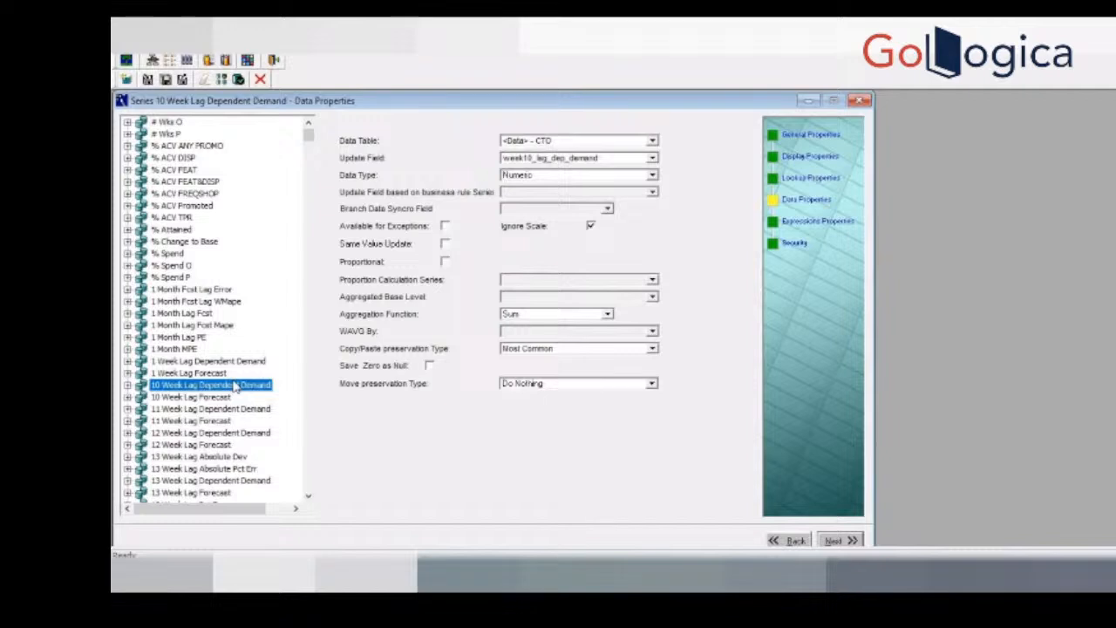
pyautogui.press('h')
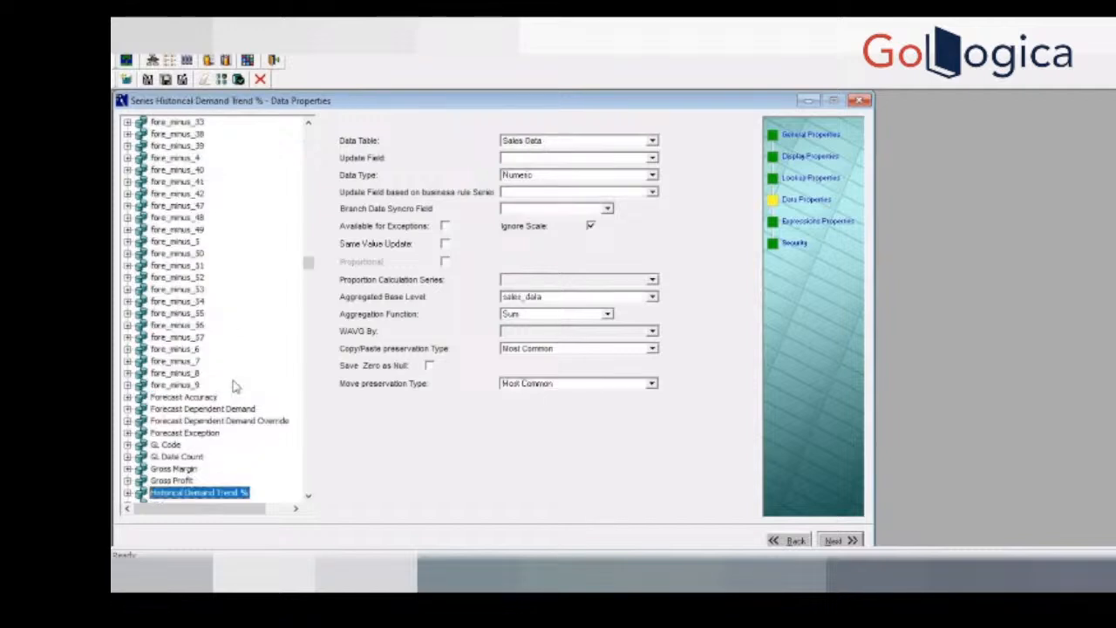
pyautogui.click(308, 495)
pyautogui.click(308, 496)
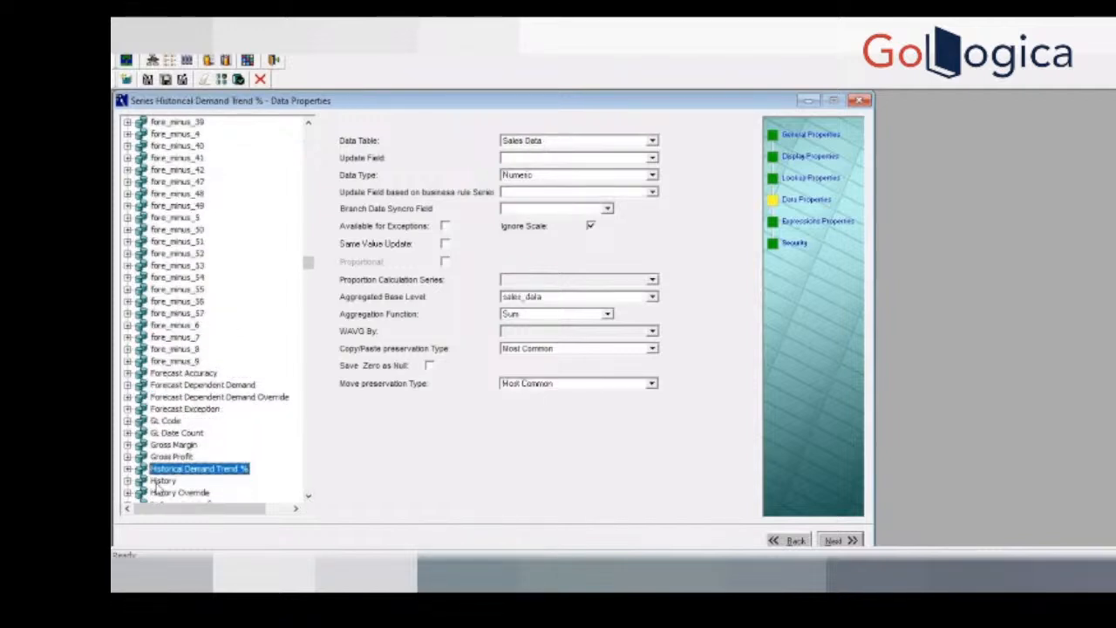
pyautogui.click(161, 480)
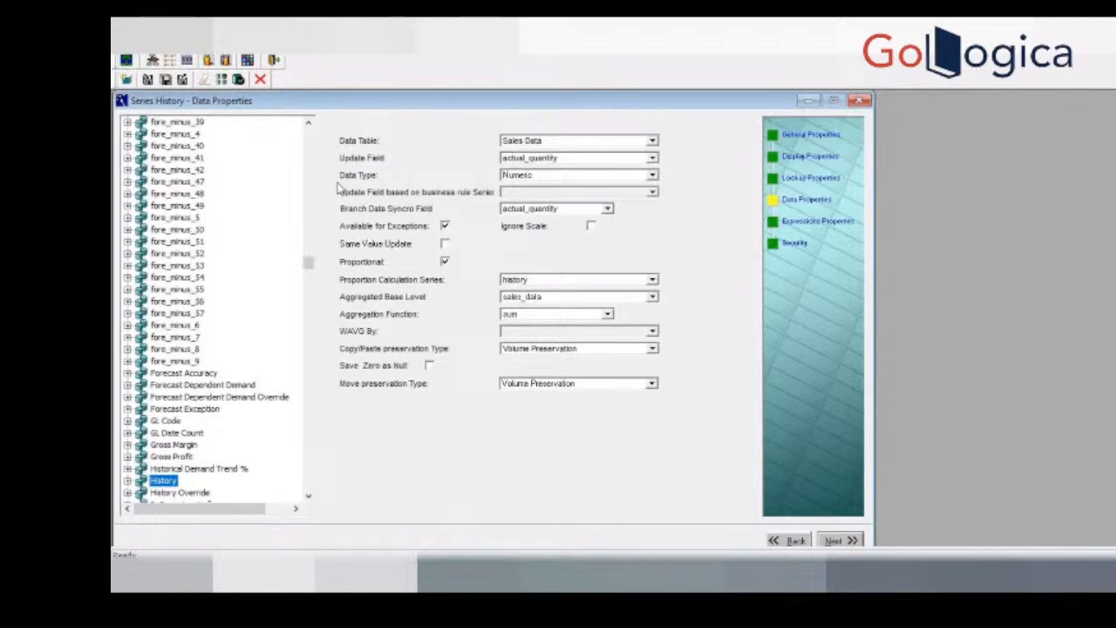
# Step: Examine the available Data Type and Aggregation Function choices for the History series without changing them
pyautogui.click(525, 178)
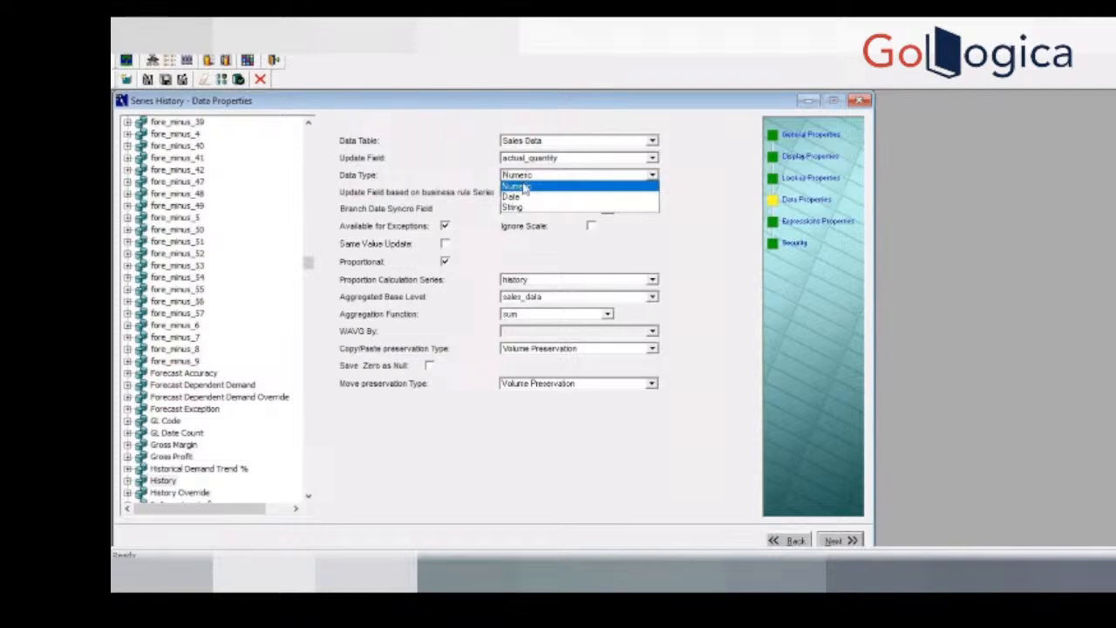
pyautogui.click(523, 185)
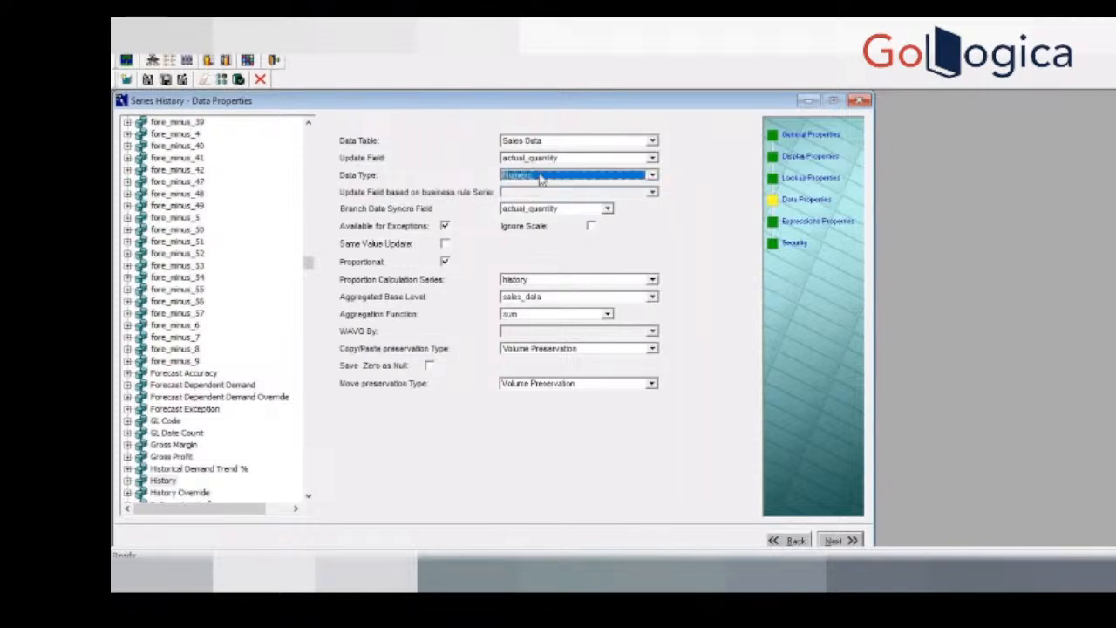
pyautogui.click(540, 178)
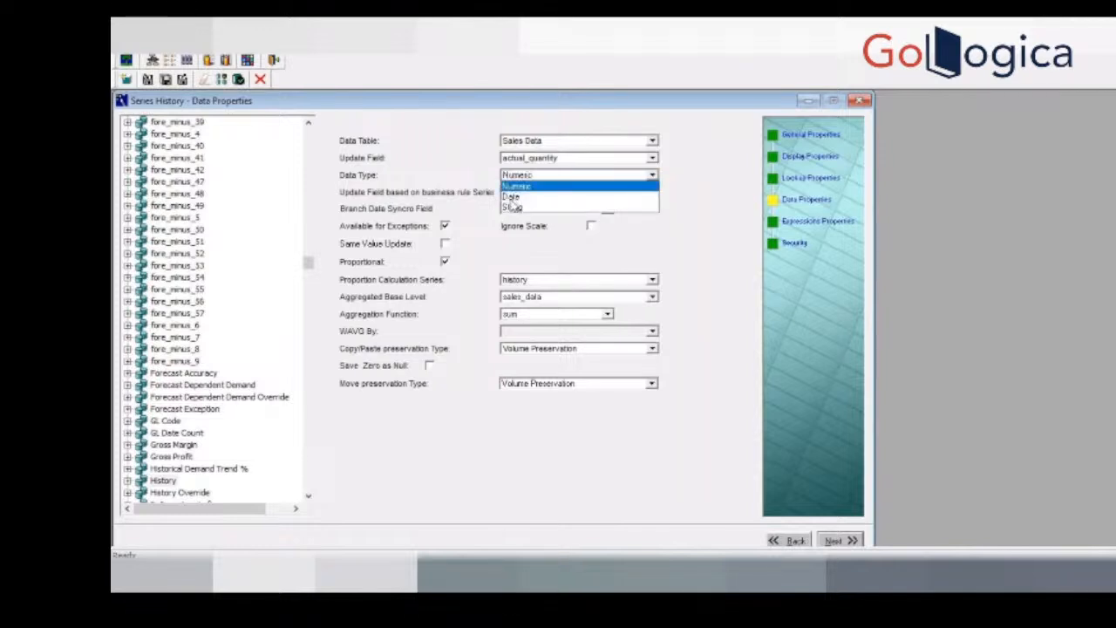
pyautogui.click(526, 180)
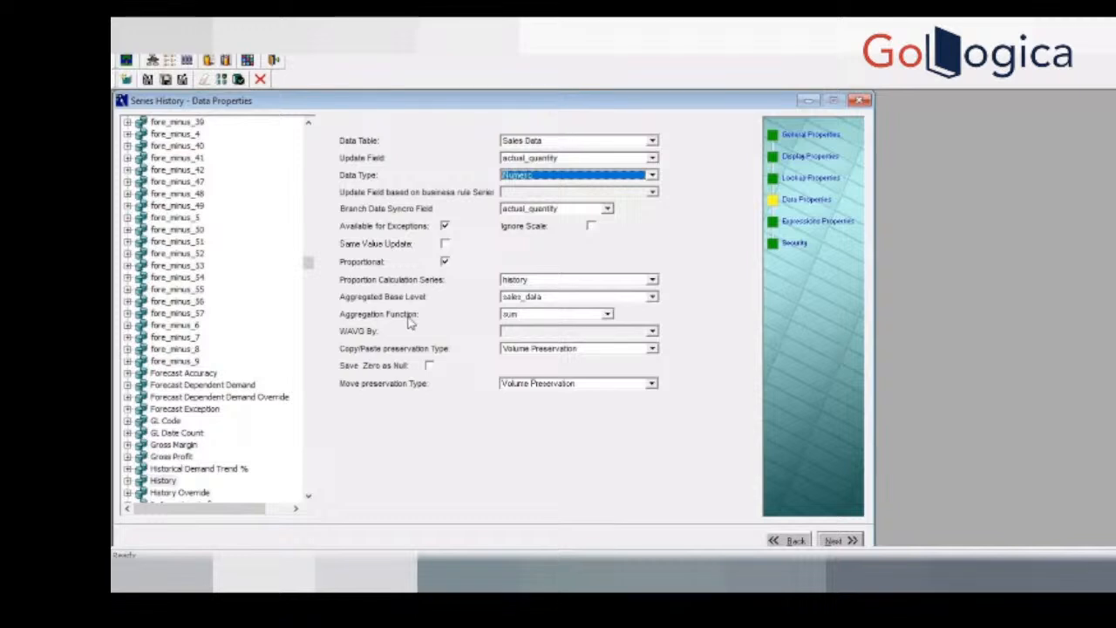
pyautogui.click(534, 317)
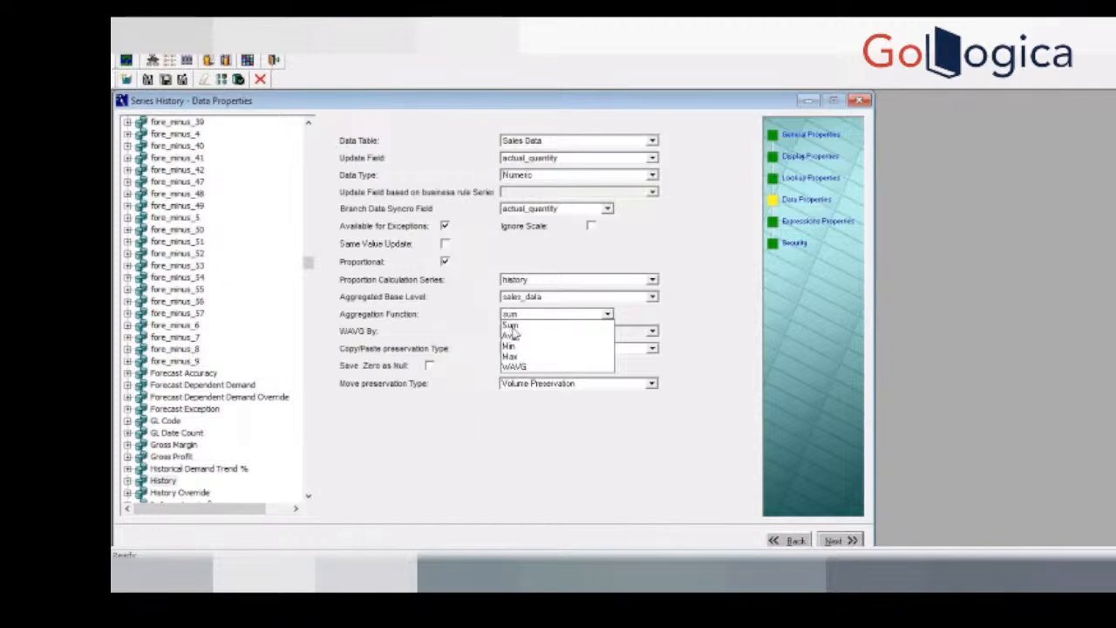
pyautogui.click(429, 312)
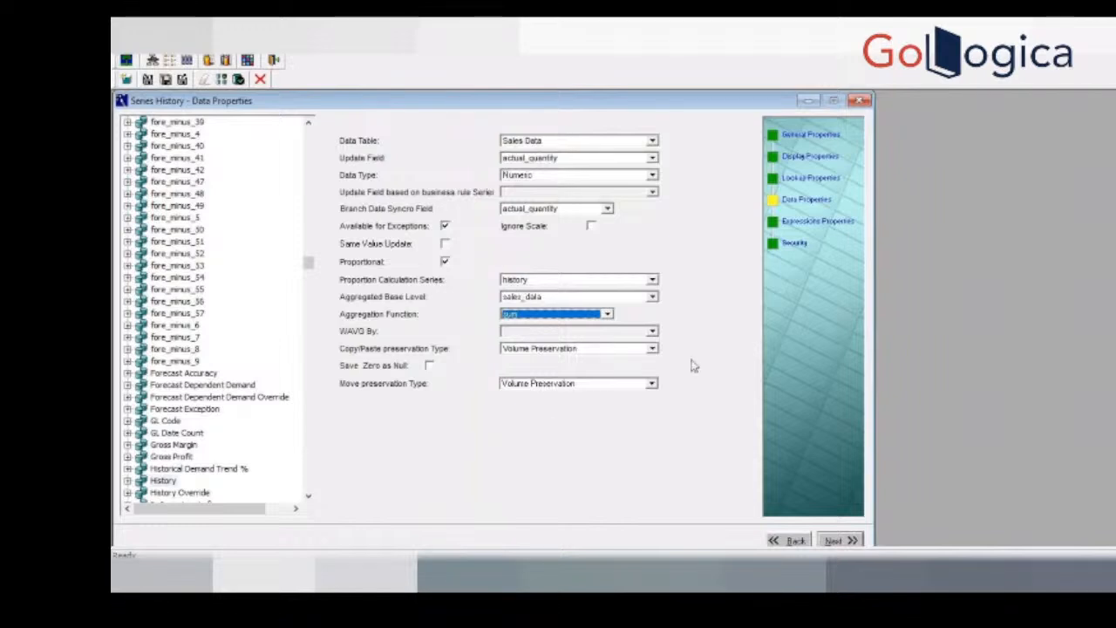
# Step: Display the expressions properties of the History series and examine its server expression
pyautogui.click(835, 541)
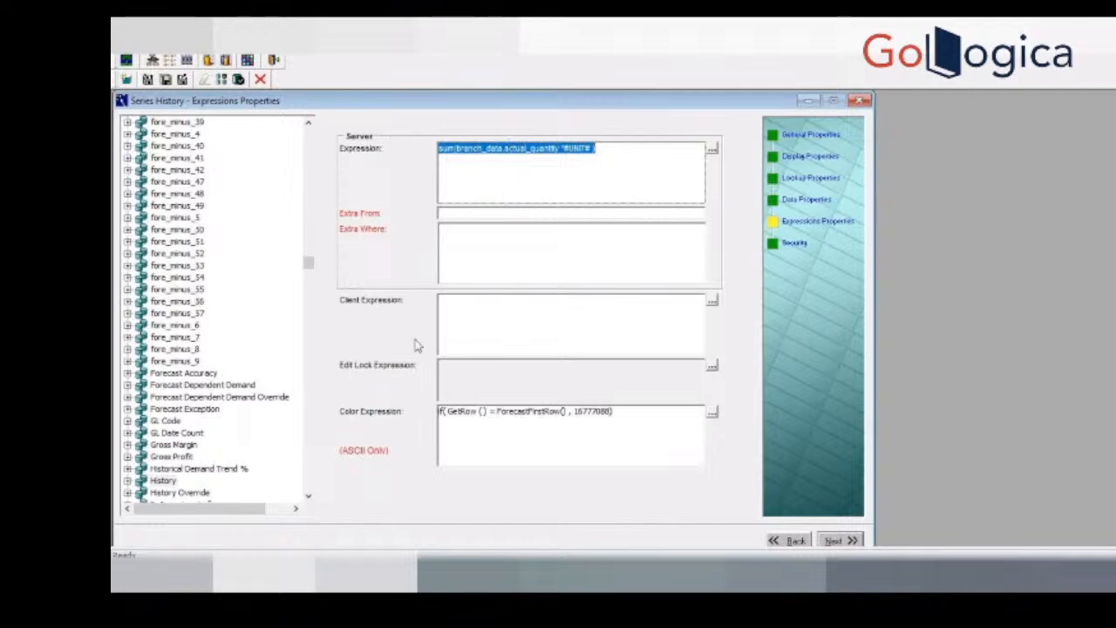
pyautogui.click(479, 325)
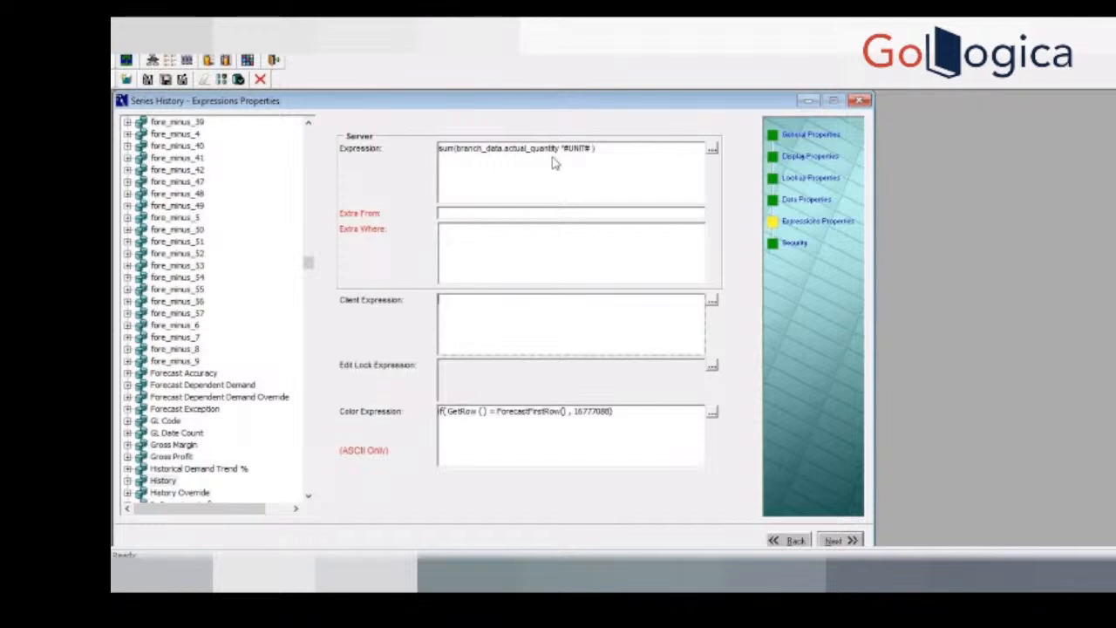
pyautogui.tripleClick(608, 157)
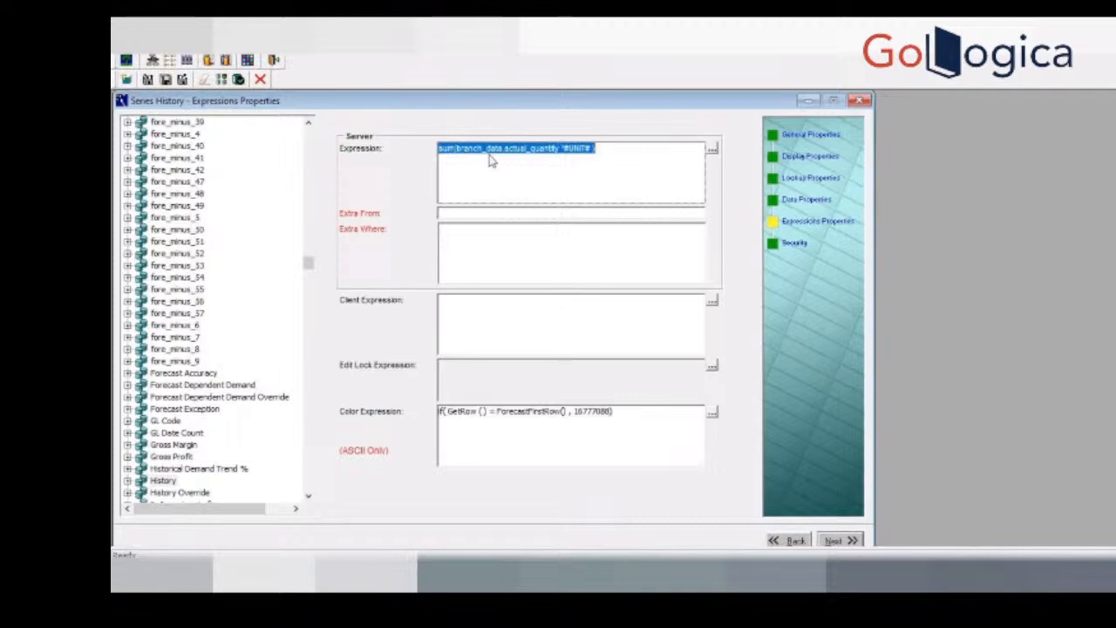
pyautogui.click(163, 481)
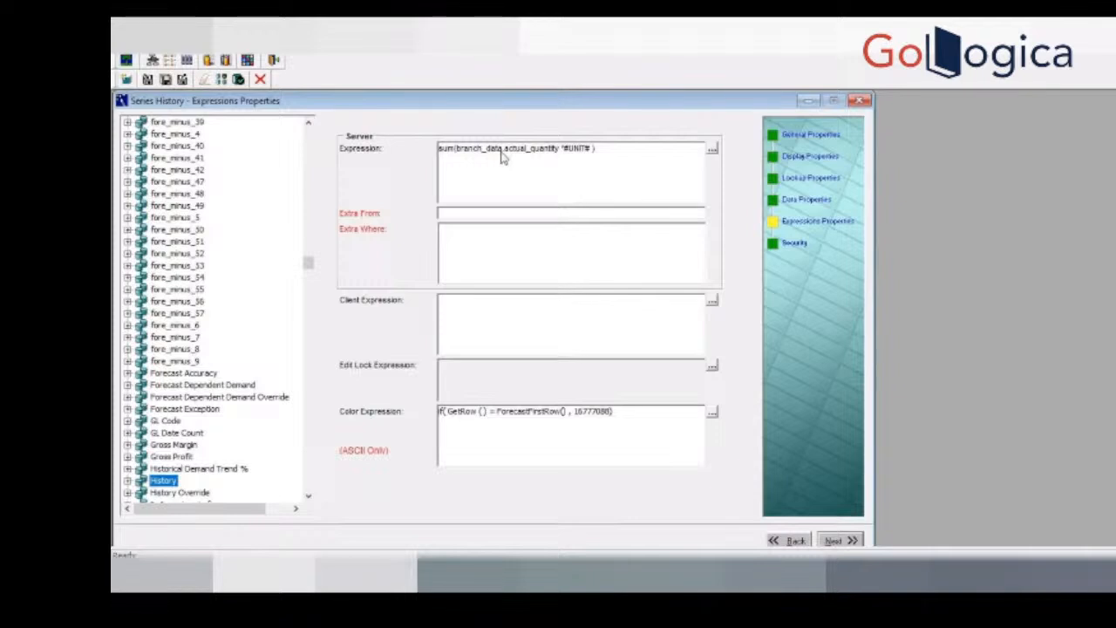
# Step: In the Server Expression Editor, change the table name in History's expression to sales_data
pyautogui.click(713, 149)
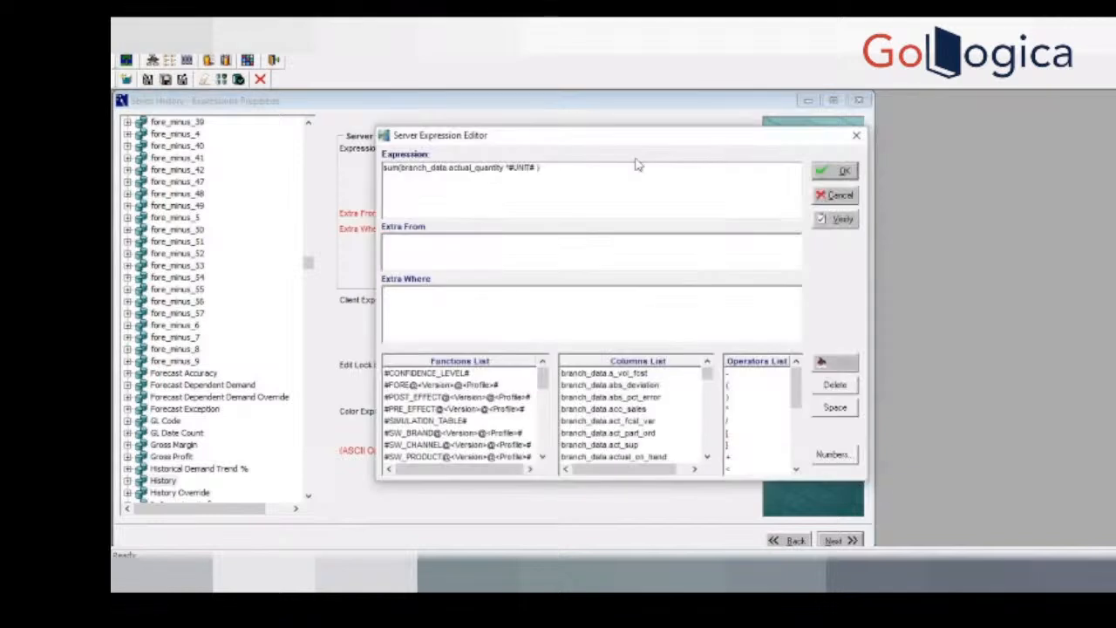
pyautogui.click(427, 173)
pyautogui.press('BackSpace')
pyautogui.press('BackSpace')
pyautogui.press('BackSpace')
pyautogui.press('BackSpace')
pyautogui.press('BackSpace')
pyautogui.press('BackSpace')
pyautogui.write('sales')
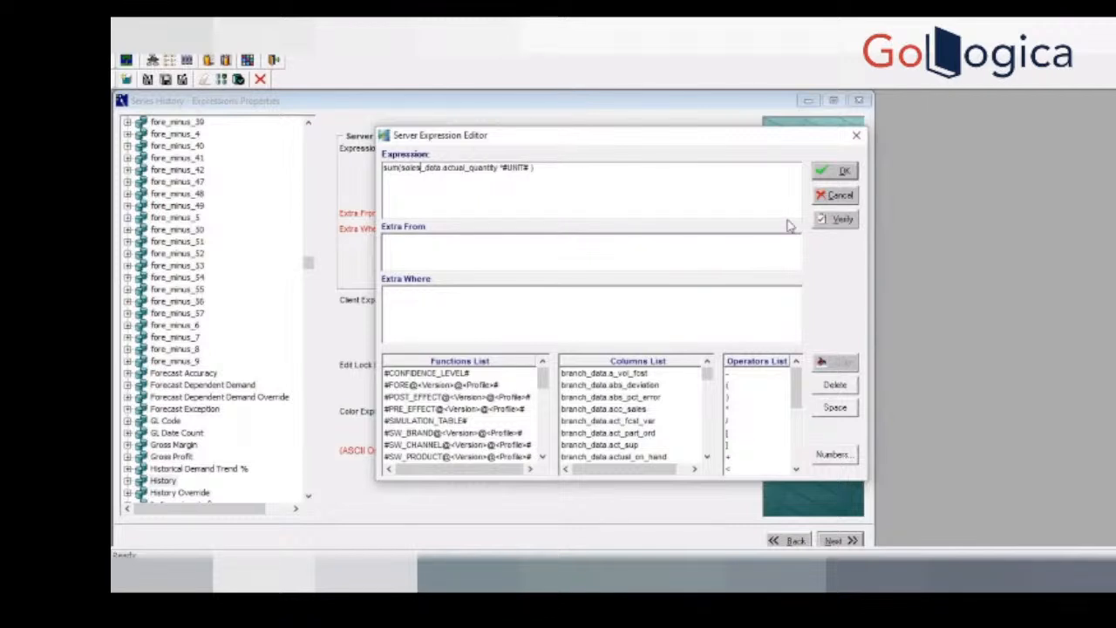
# Step: Verify the server expression that uses the sales_data table and dismiss the validation result
pyautogui.click(842, 219)
pyautogui.click(717, 346)
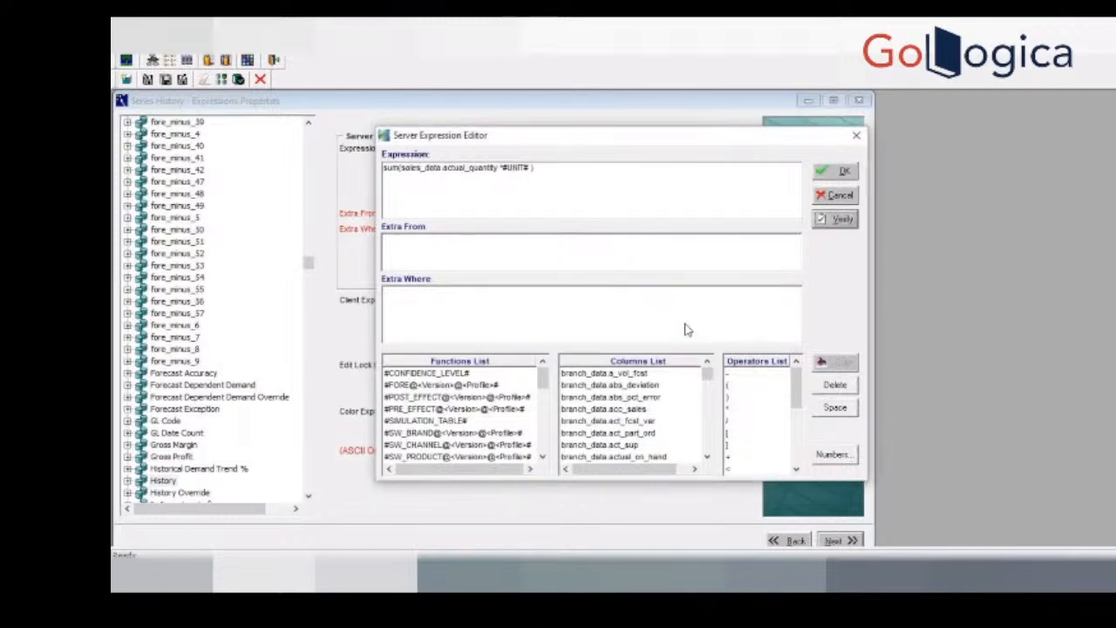
pyautogui.click(840, 220)
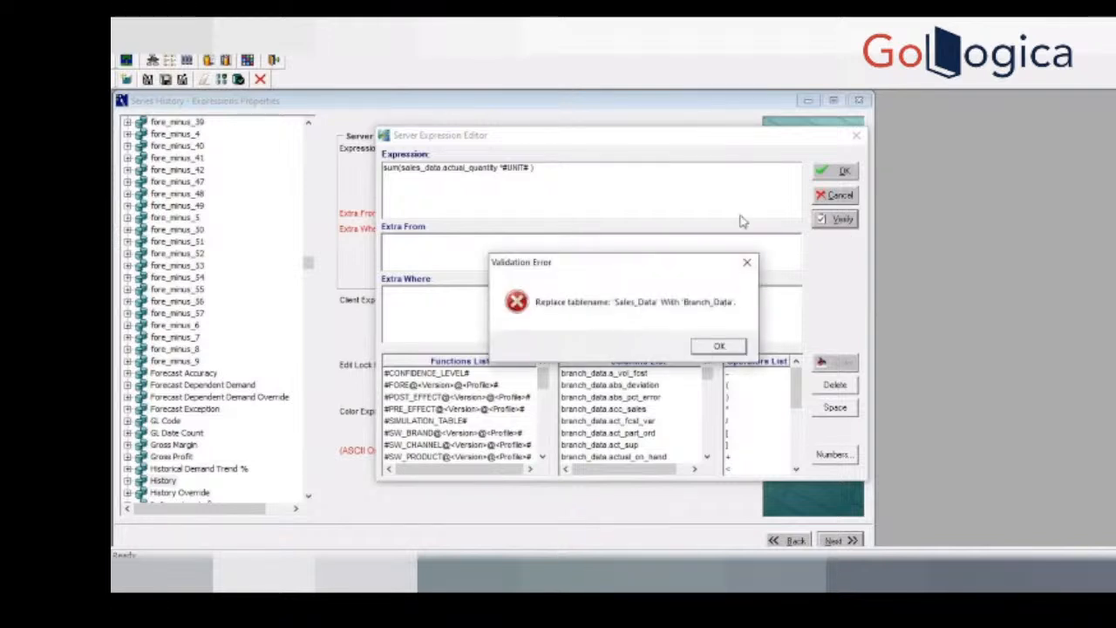
pyautogui.click(719, 346)
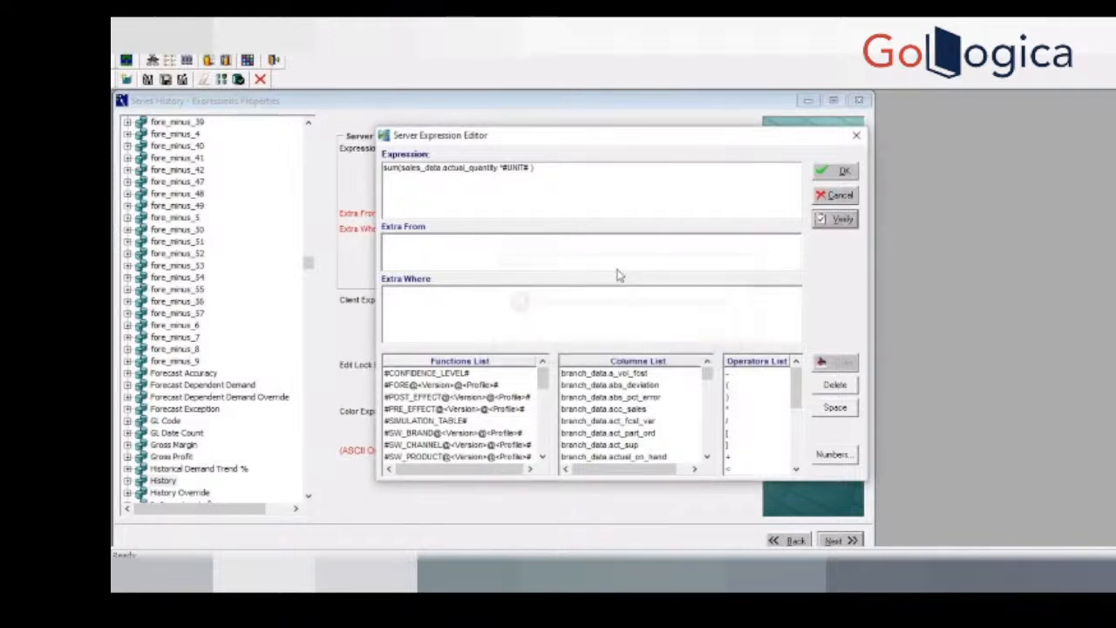
# Step: Restore the table name in the server expression to branch_data and accept the expression
pyautogui.click(421, 170)
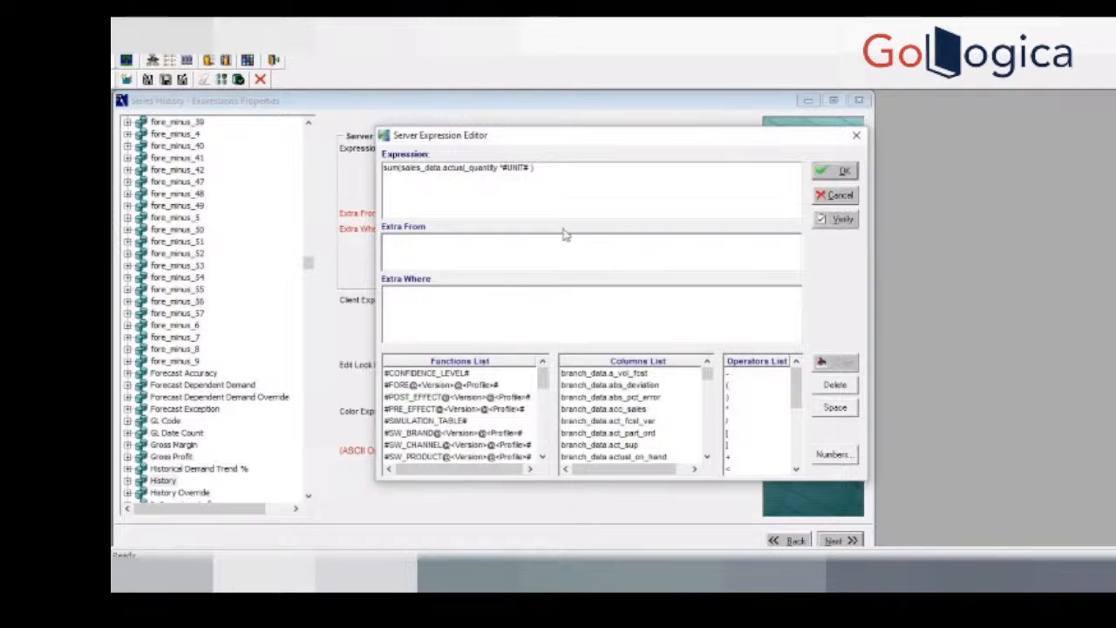
pyautogui.press('BackSpace')
pyautogui.press('BackSpace')
pyautogui.press('BackSpace')
pyautogui.press('BackSpace')
pyautogui.press('BackSpace')
pyautogui.write('bra')
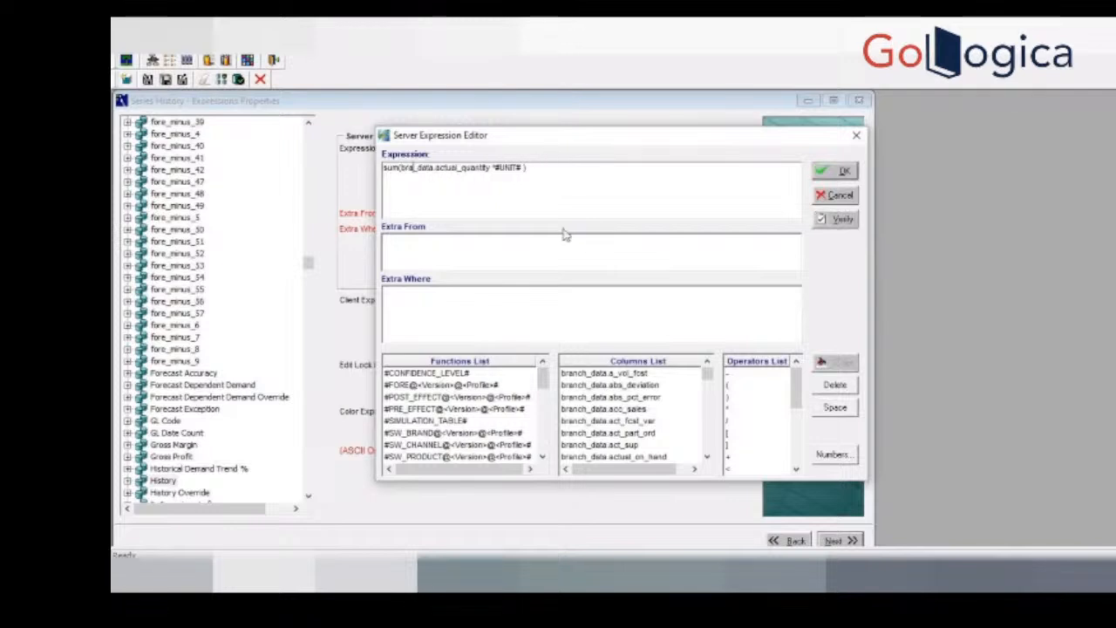
pyautogui.write('nch')
pyautogui.press('BackSpace')
pyautogui.press('BackSpace')
pyautogui.write('nch')
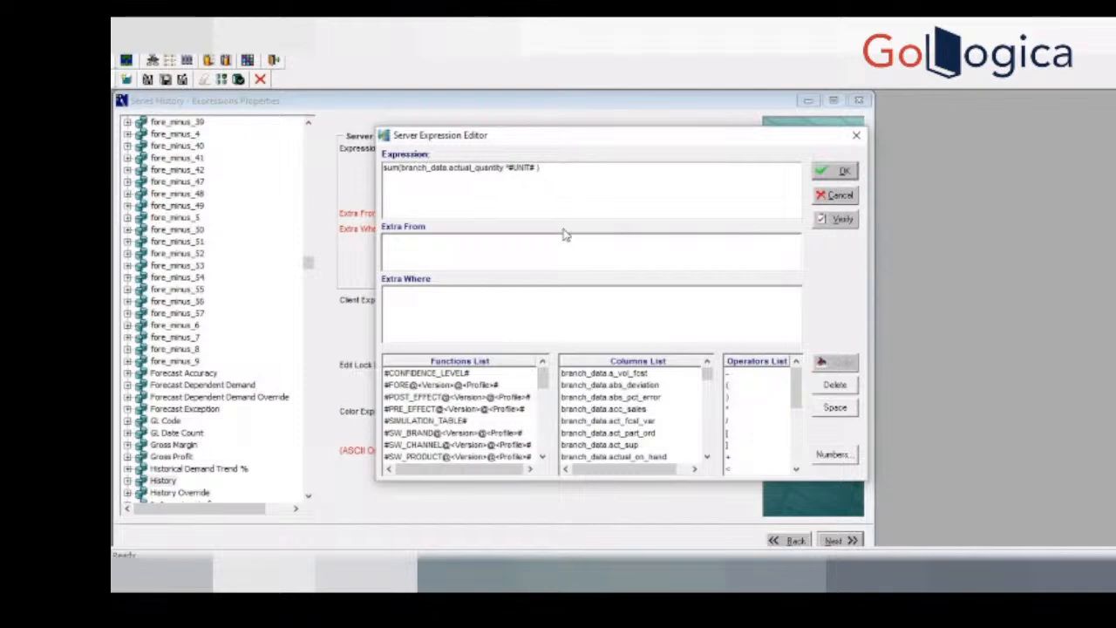
pyautogui.click(834, 171)
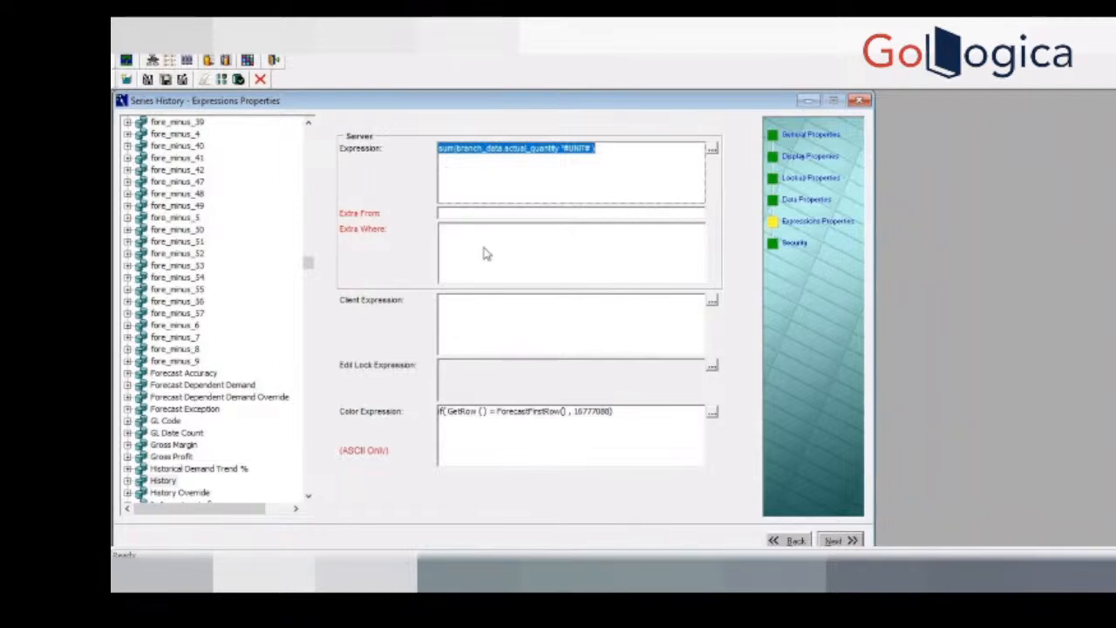
pyautogui.click(528, 177)
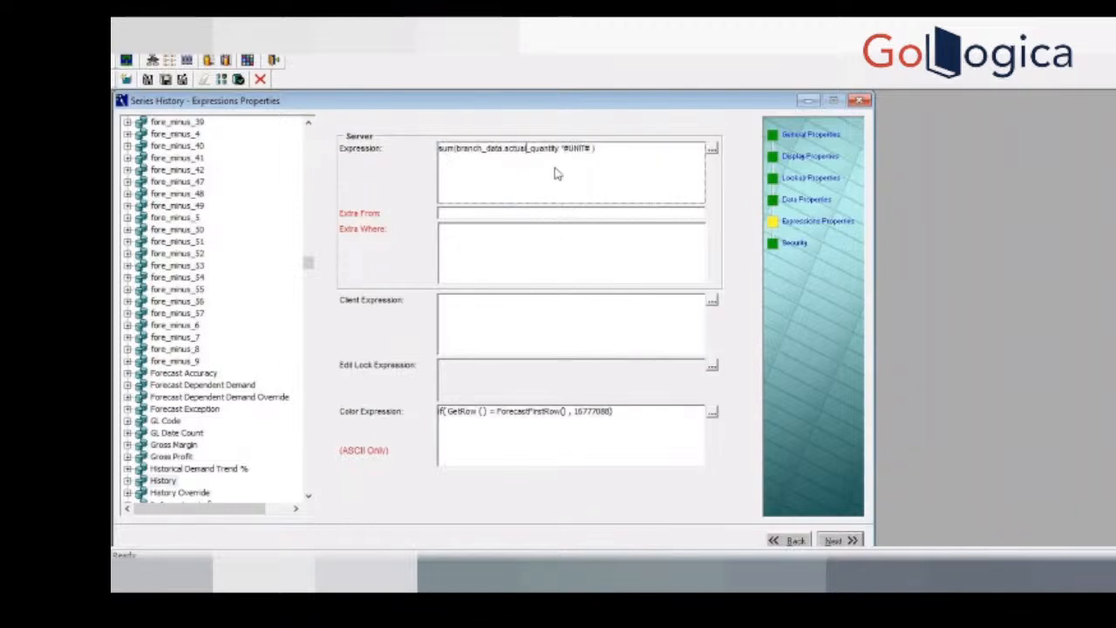
pyautogui.moveTo(598, 154); pyautogui.dragTo(421, 160)
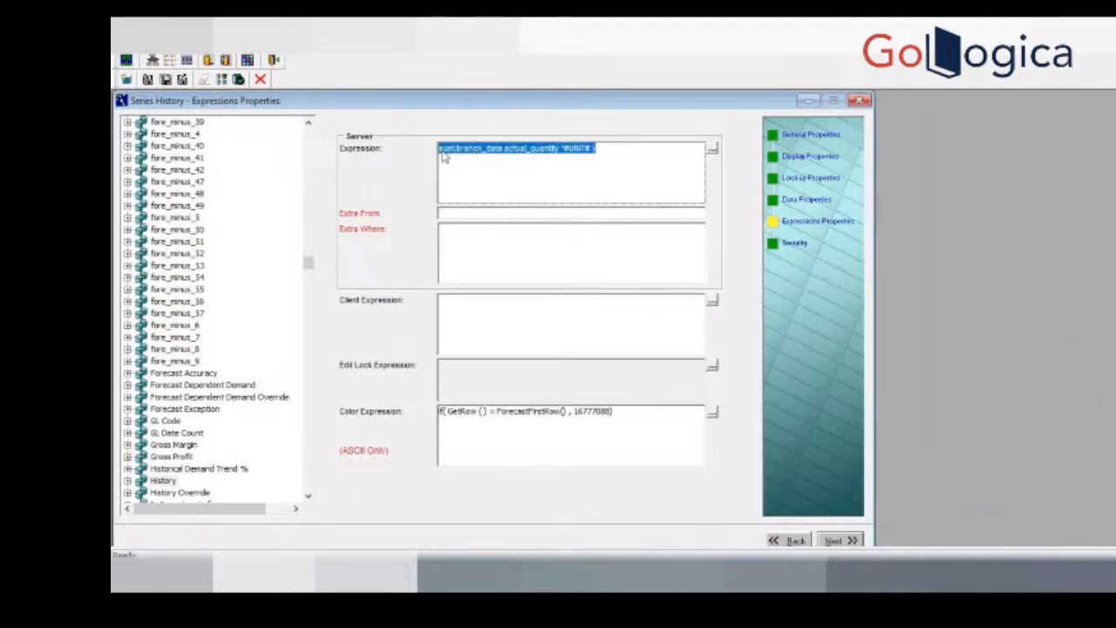
pyautogui.click(499, 215)
pyautogui.click(495, 252)
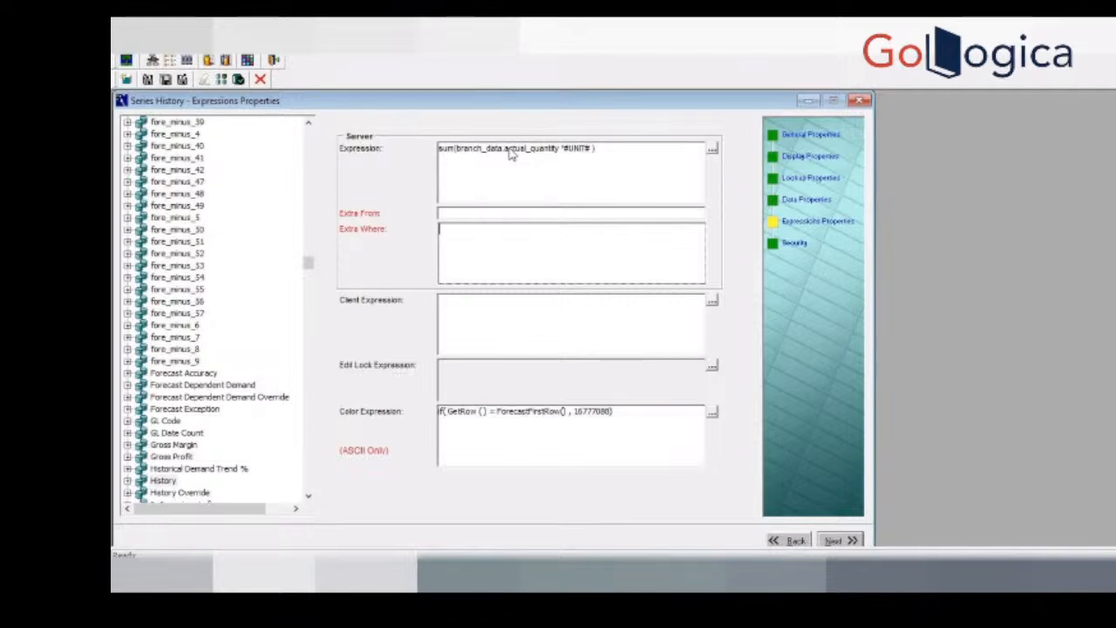
pyautogui.click(517, 338)
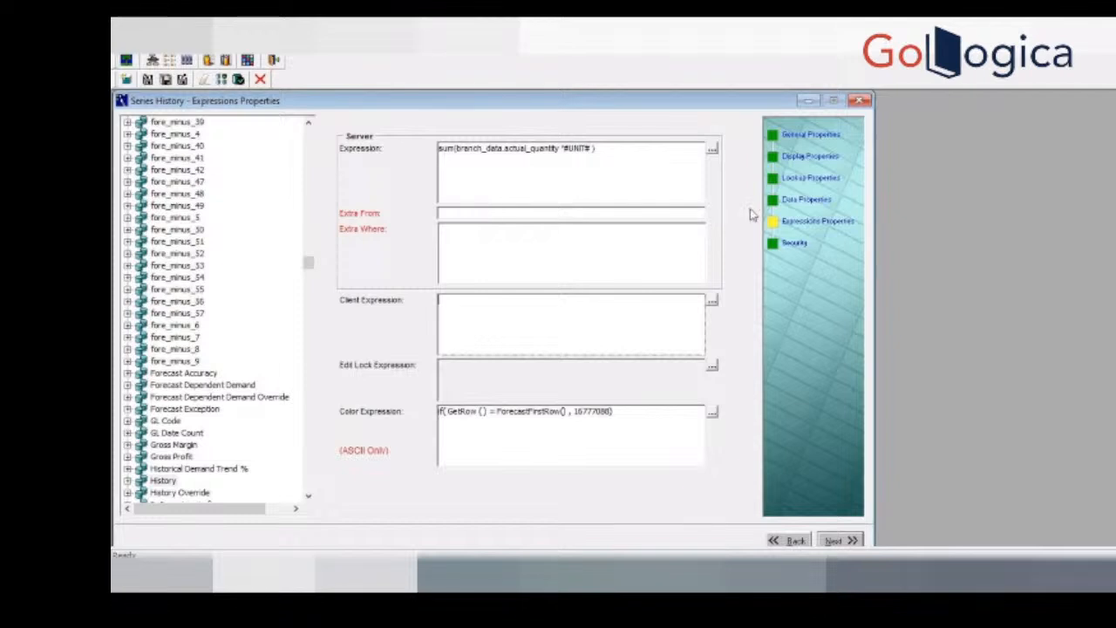
pyautogui.click(798, 245)
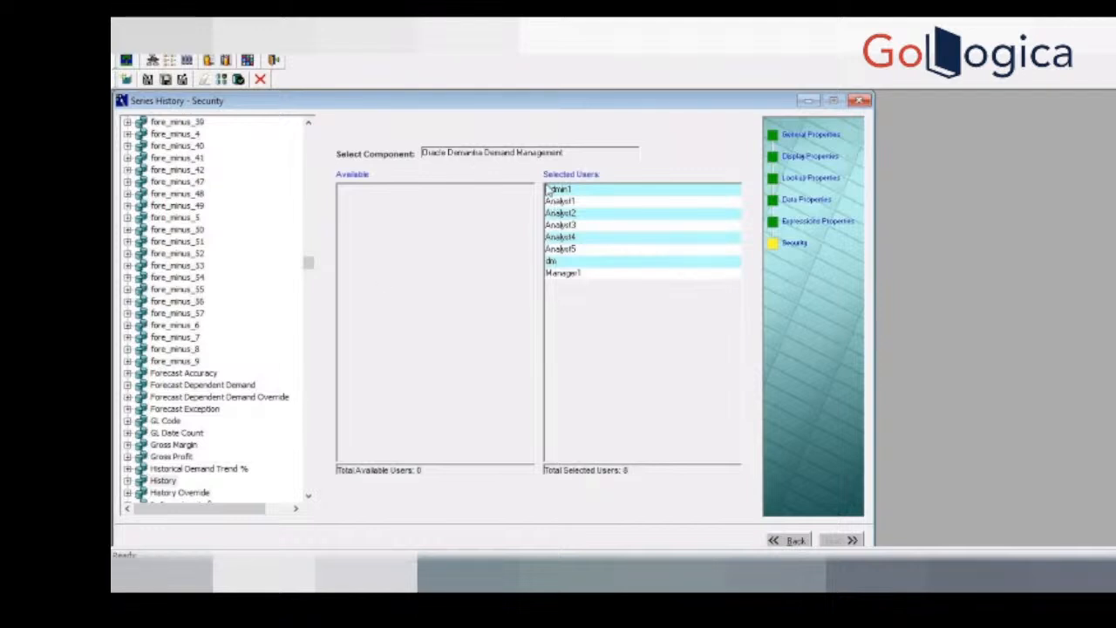
# Step: Show the commands available for the History series, including the options for creating a new or copied series
pyautogui.click(162, 482)
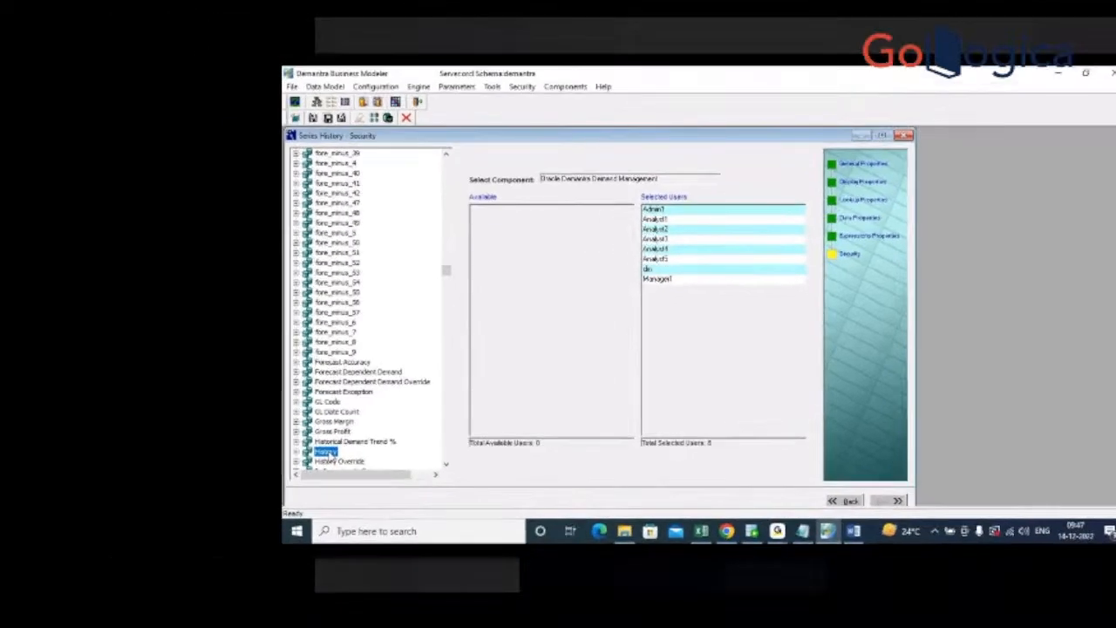
pyautogui.rightClick(327, 454)
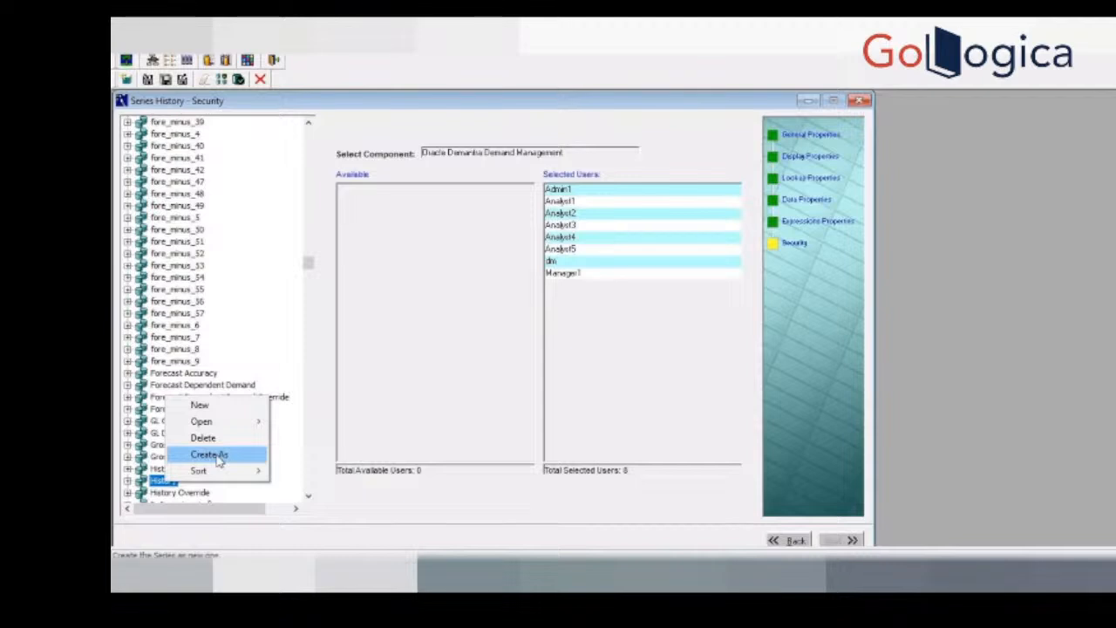
pyautogui.click(707, 574)
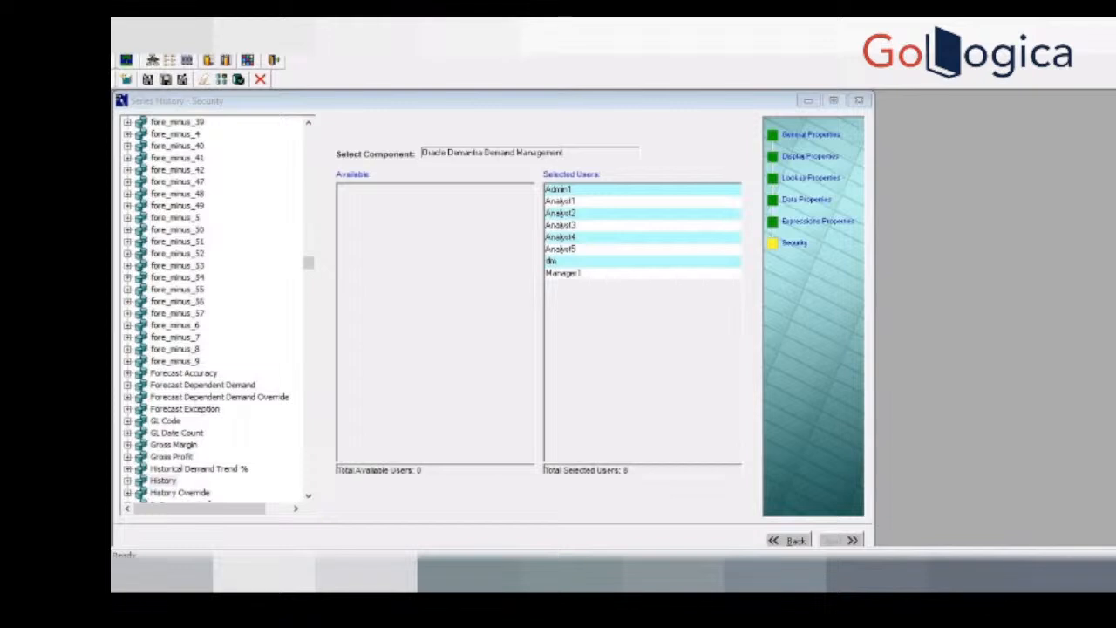
pyautogui.hotkey('alt', 'Tab')
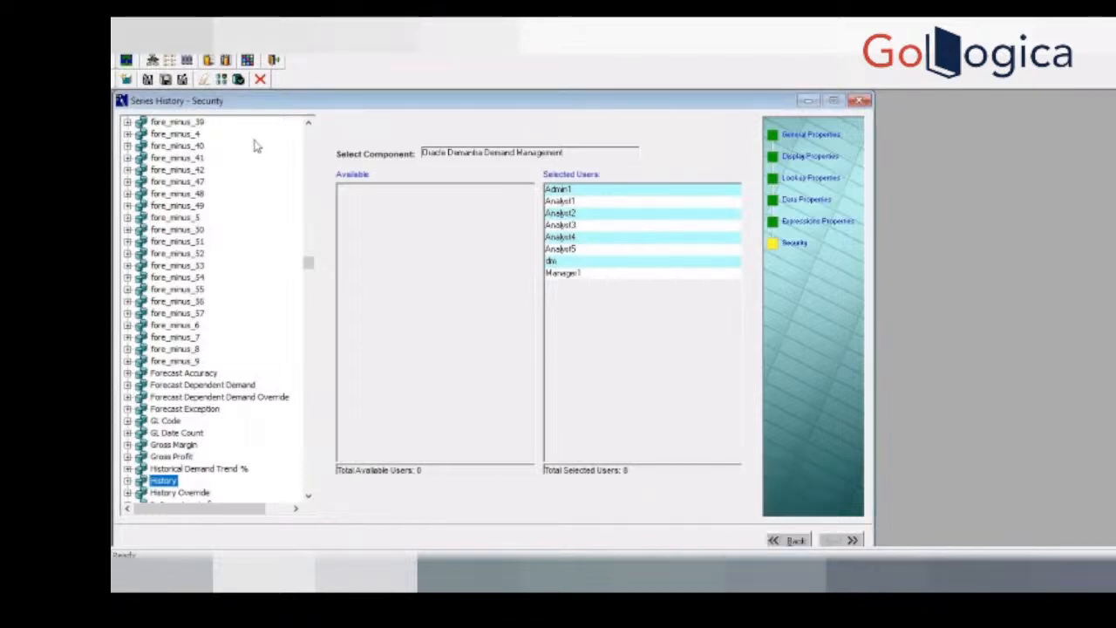
pyautogui.rightClick(174, 480)
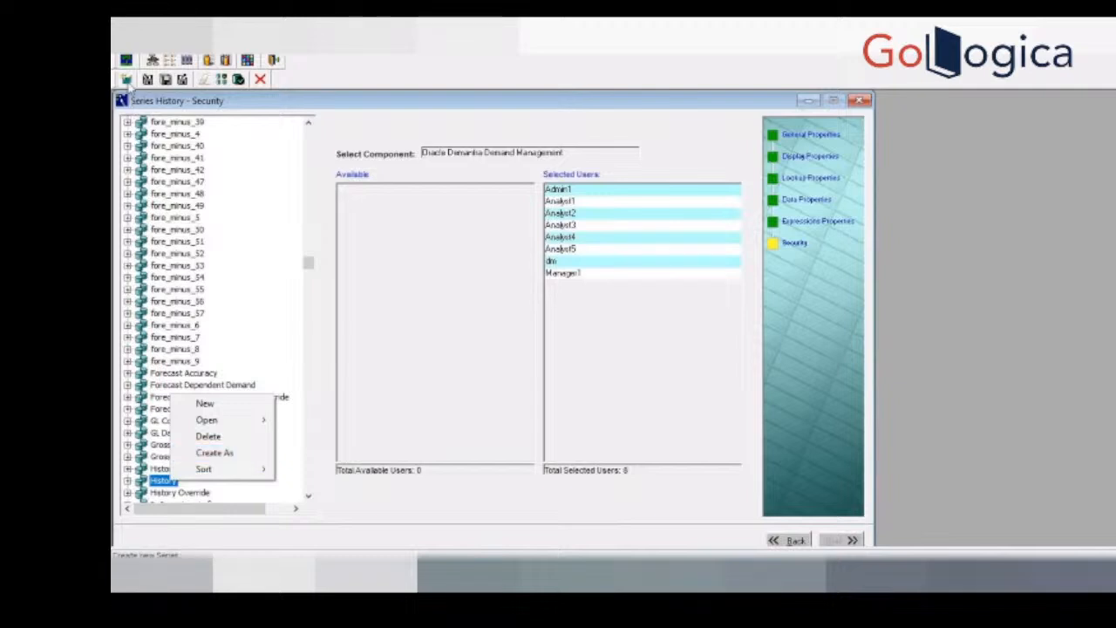
# Step: Create a new series and set its series name to ~Demo Series History
pyautogui.click(340, 76)
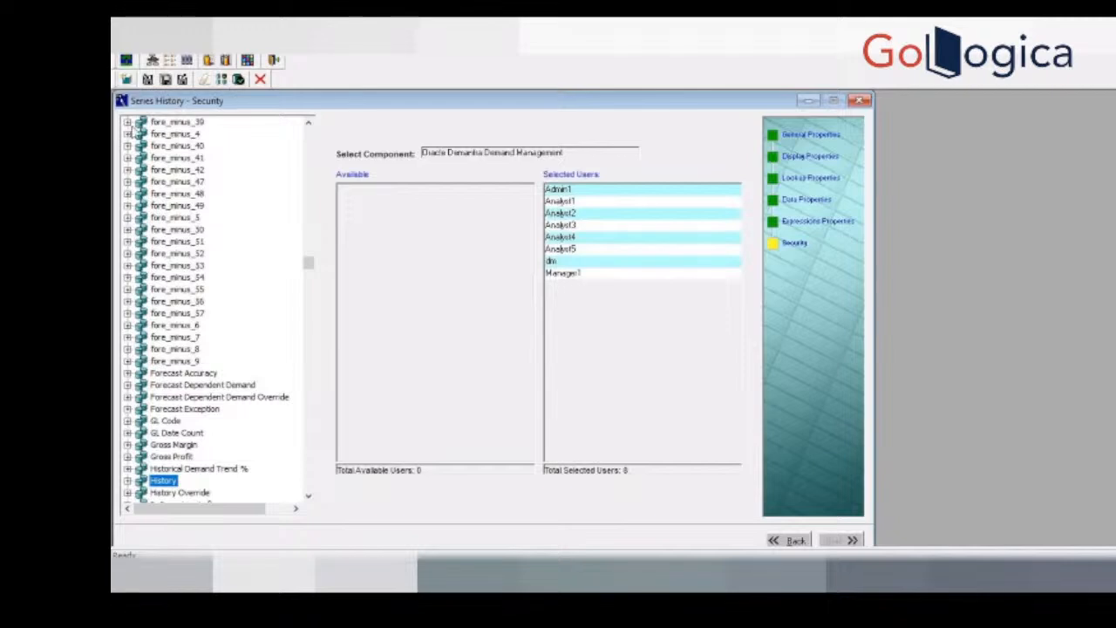
pyautogui.click(127, 81)
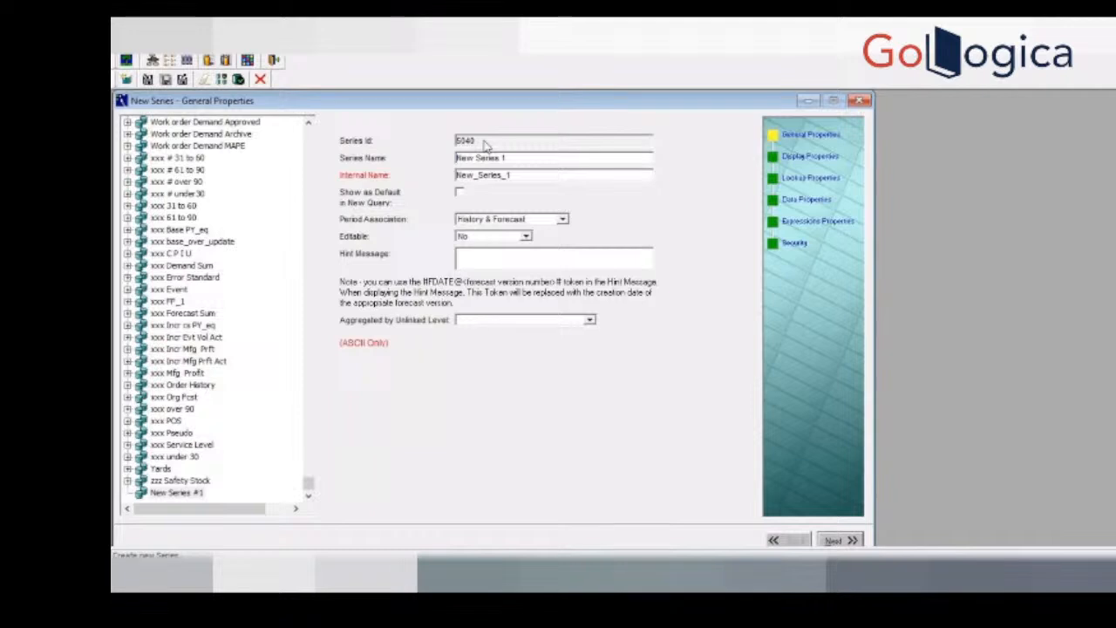
pyautogui.click(523, 163)
pyautogui.press('BackSpace')
pyautogui.press('BackSpace')
pyautogui.press('BackSpace')
pyautogui.press('BackSpace')
pyautogui.press('BackSpace')
pyautogui.press('BackSpace')
pyautogui.press('BackSpace')
pyautogui.press('BackSpace')
pyautogui.press('BackSpace')
pyautogui.press('BackSpace')
pyautogui.press('BackSpace')
pyautogui.press('BackSpace')
pyautogui.write('-')
pyautogui.write('History Dem')
pyautogui.press('BackSpace')
pyautogui.press('BackSpace')
pyautogui.press('BackSpace')
pyautogui.press('BackSpace')
pyautogui.press('BackSpace')
pyautogui.press('BackSpace')
pyautogui.press('BackSpace')
pyautogui.press('BackSpace')
pyautogui.press('BackSpace')
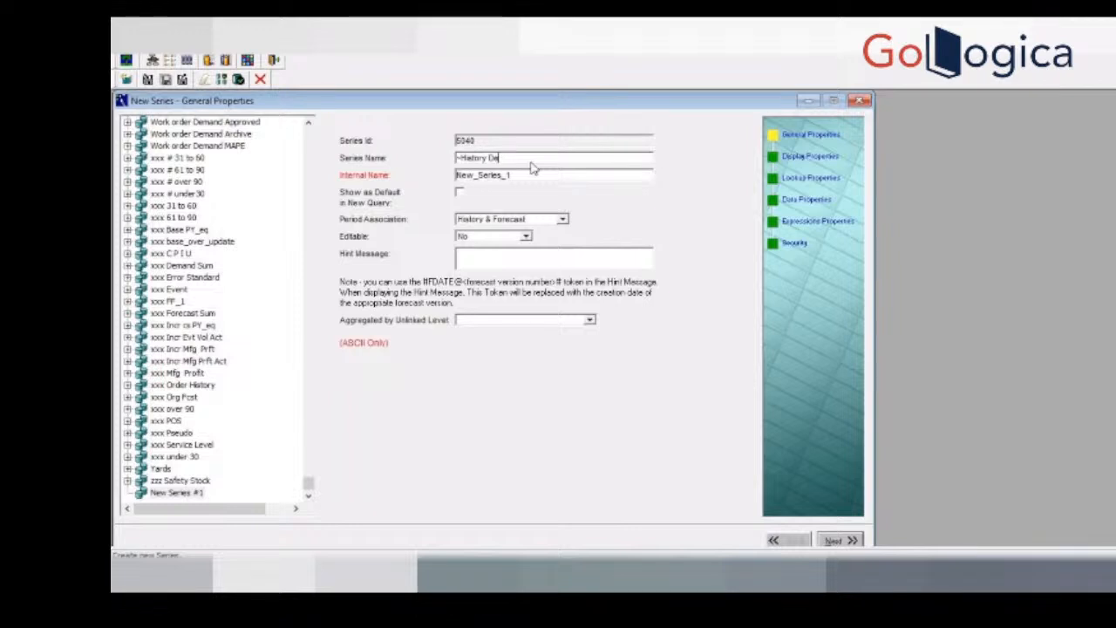
pyautogui.press('BackSpace')
pyautogui.press('BackSpace')
pyautogui.press('BackSpace')
pyautogui.write('Demo Series History')
# Step: Replace the new series' internal name with xx_demo_series_history
pyautogui.click(523, 181)
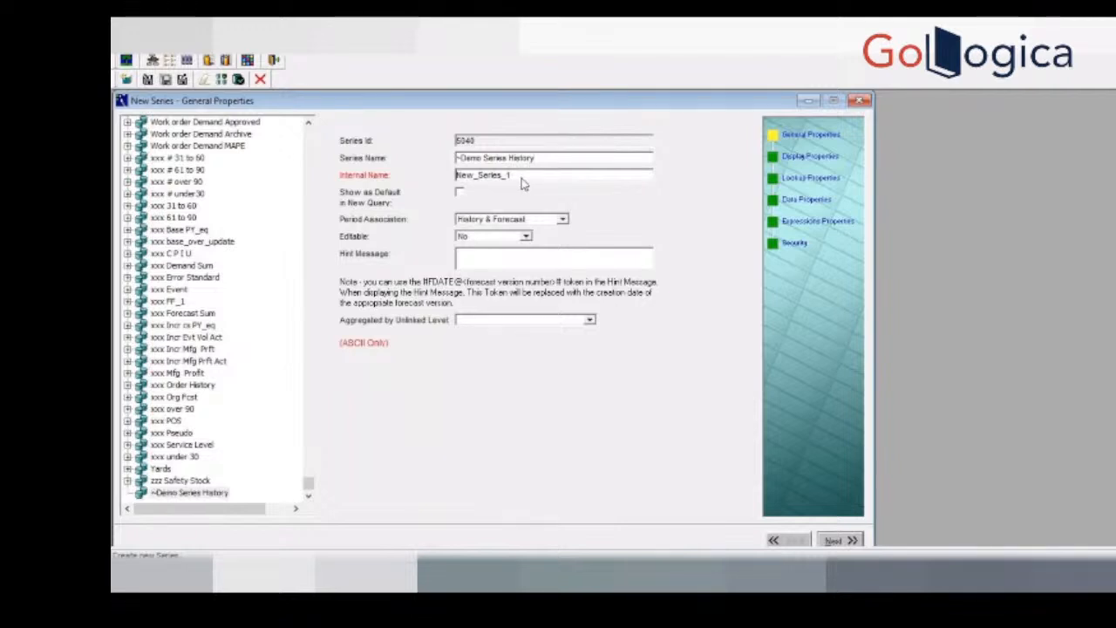
pyautogui.press('BackSpace')
pyautogui.press('BackSpace')
pyautogui.press('BackSpace')
pyautogui.press('BackSpace')
pyautogui.press('BackSpace')
pyautogui.press('BackSpace')
pyautogui.press('BackSpace')
pyautogui.press('BackSpace')
pyautogui.press('BackSpace')
pyautogui.press('BackSpace')
pyautogui.press('BackSpace')
pyautogui.press('BackSpace')
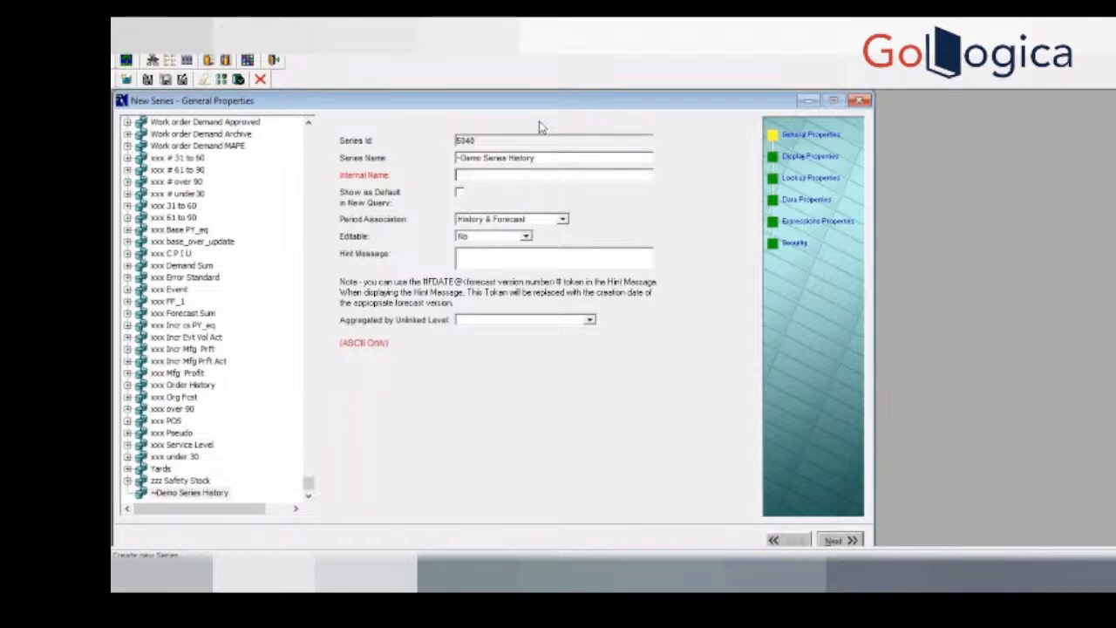
pyautogui.write('xx_demo_series_history')
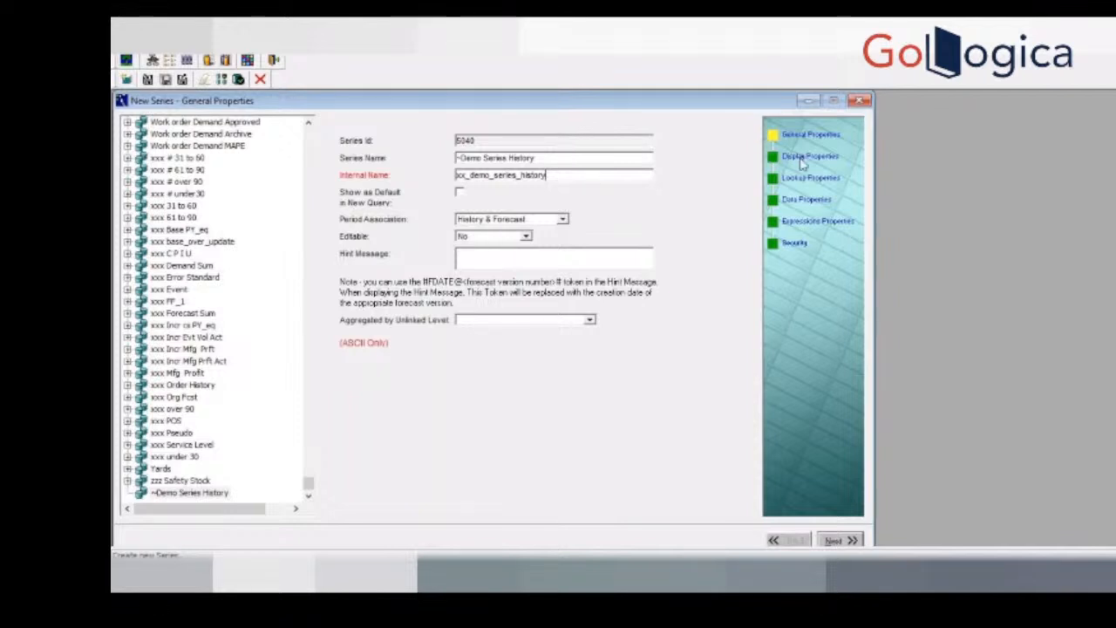
# Step: Proceed to the series' display properties and examine the functions available for the summary line
pyautogui.click(833, 541)
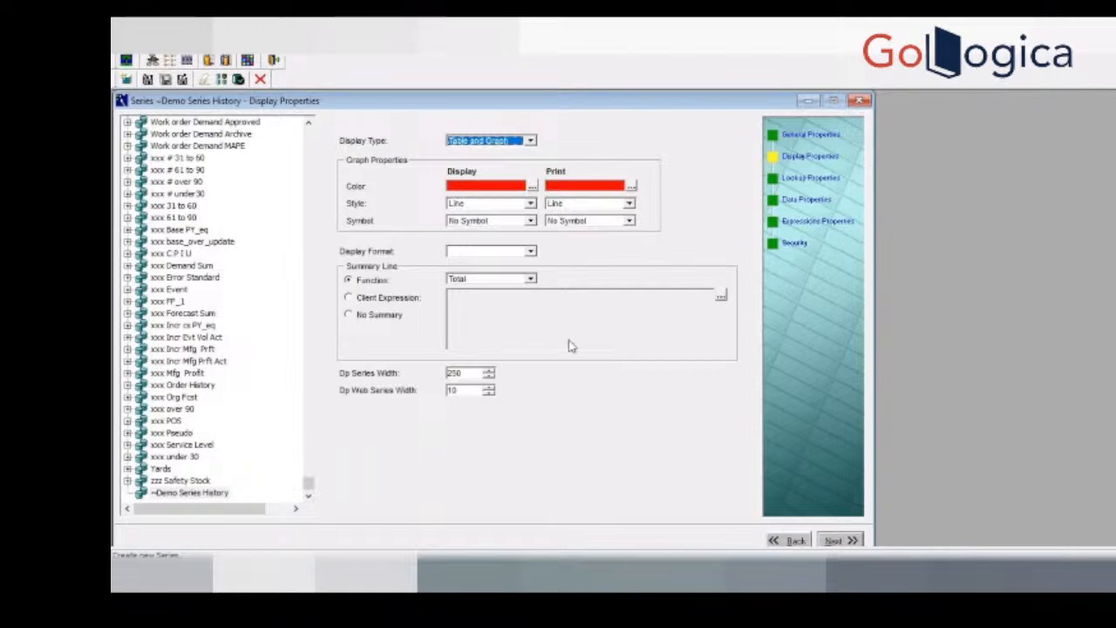
pyautogui.click(530, 279)
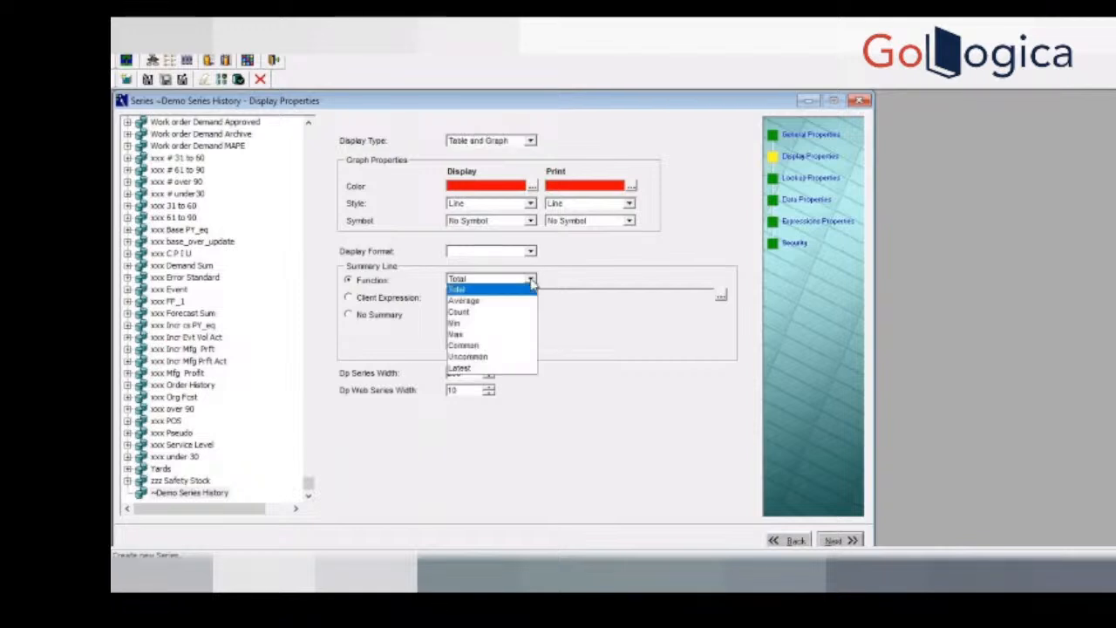
pyautogui.click(613, 469)
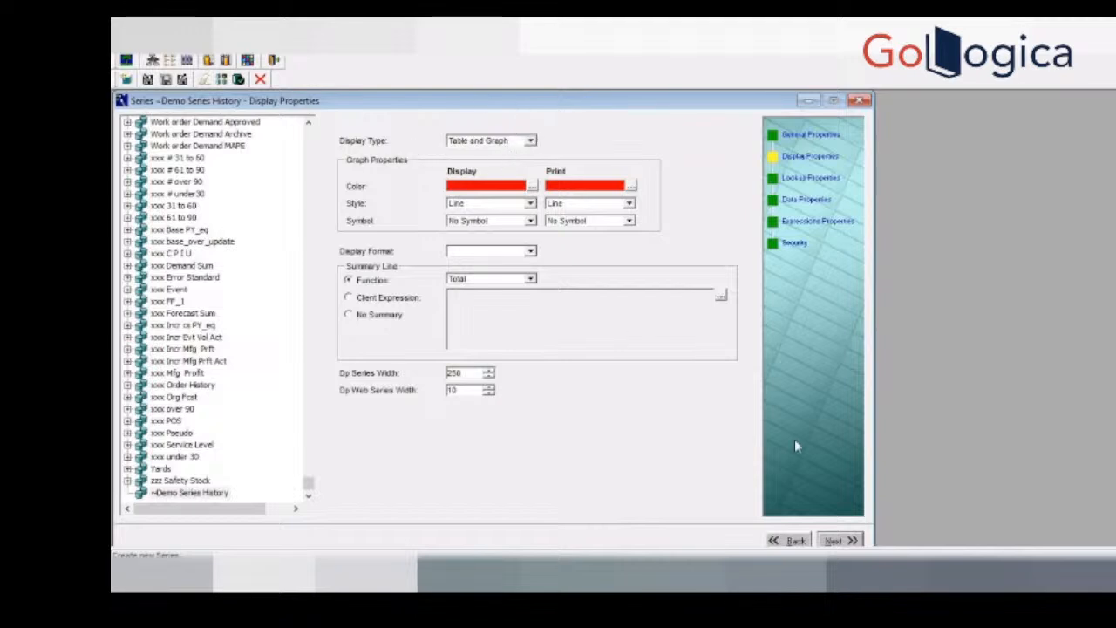
# Step: Keep the display and lookup property defaults and set the series' data table to Sales Data
pyautogui.click(835, 540)
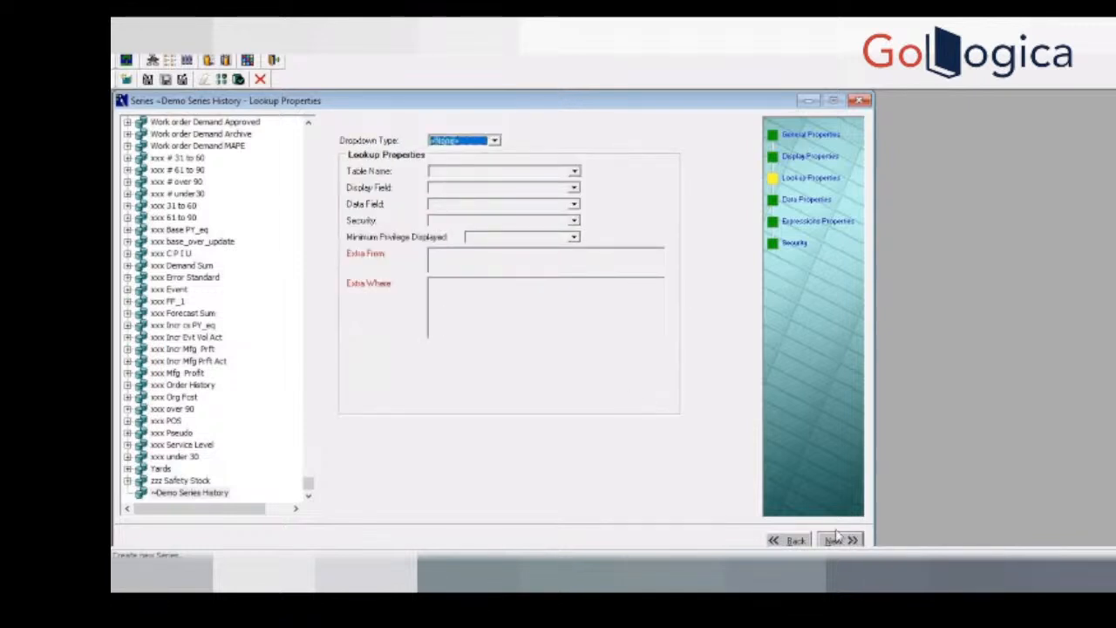
pyautogui.click(839, 540)
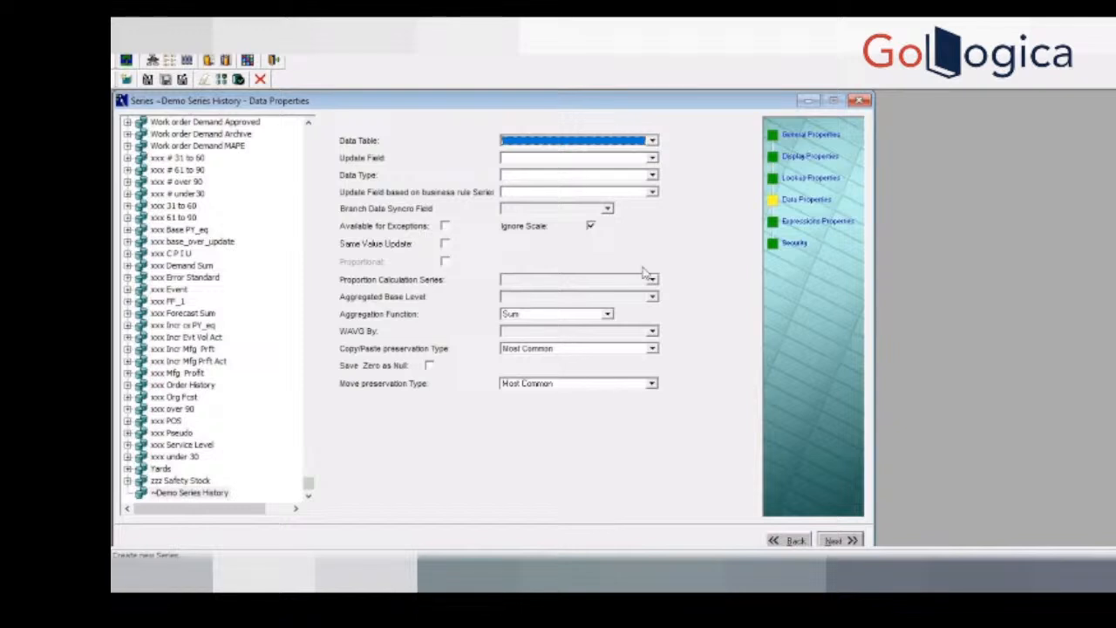
pyautogui.click(652, 141)
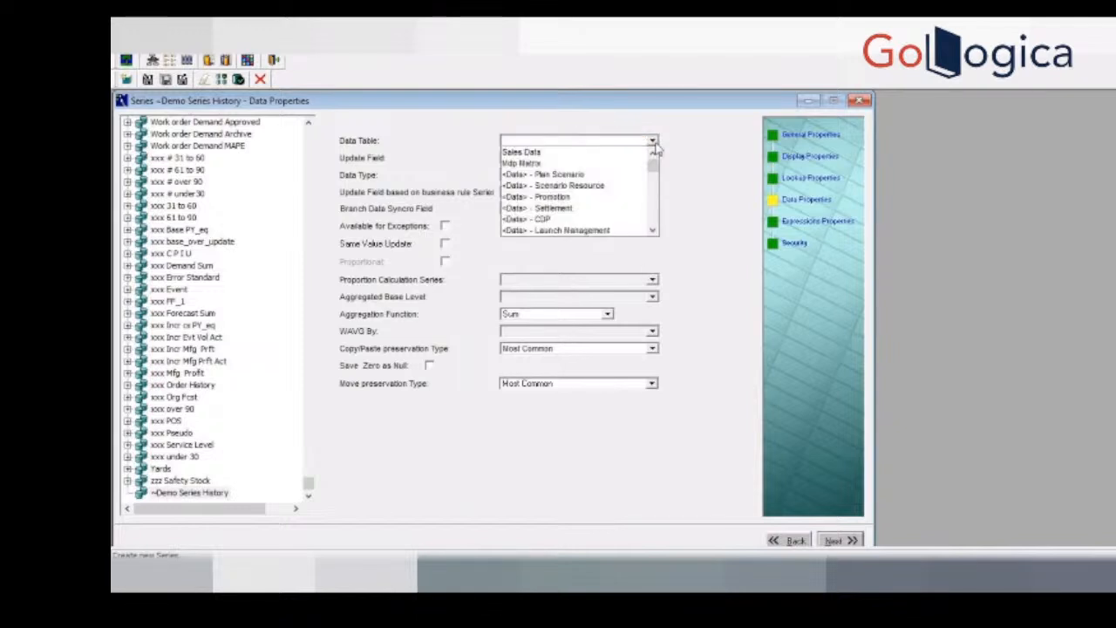
pyautogui.click(544, 152)
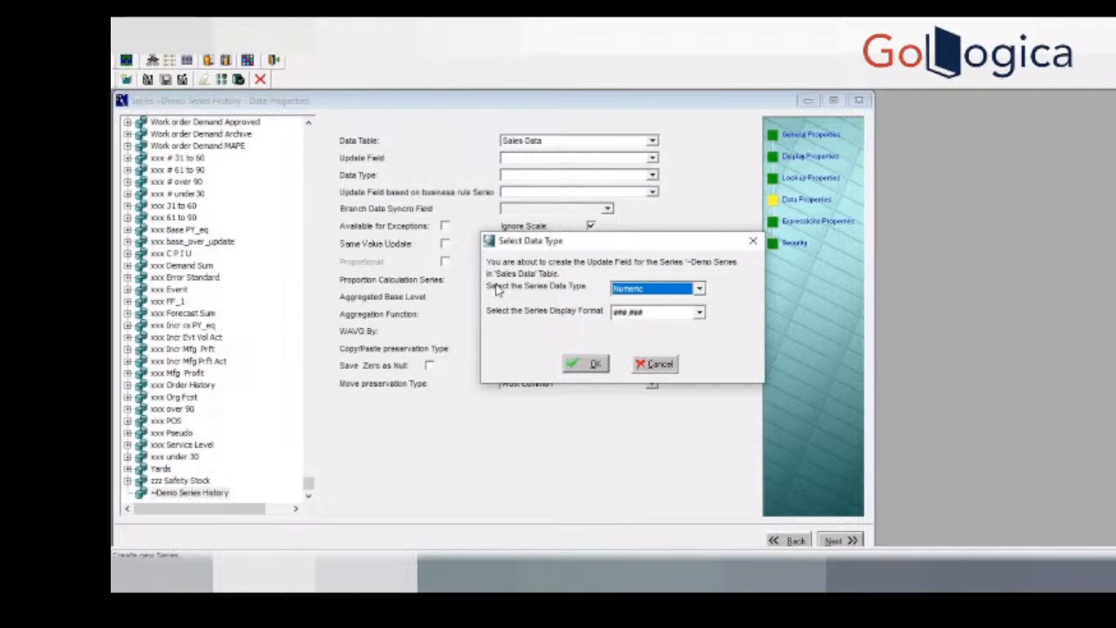
# Step: Switch to SQL Developer, add the statement desc sales_data; after the existing queries in the Demantra worksheet and run it
pyautogui.click(652, 575)
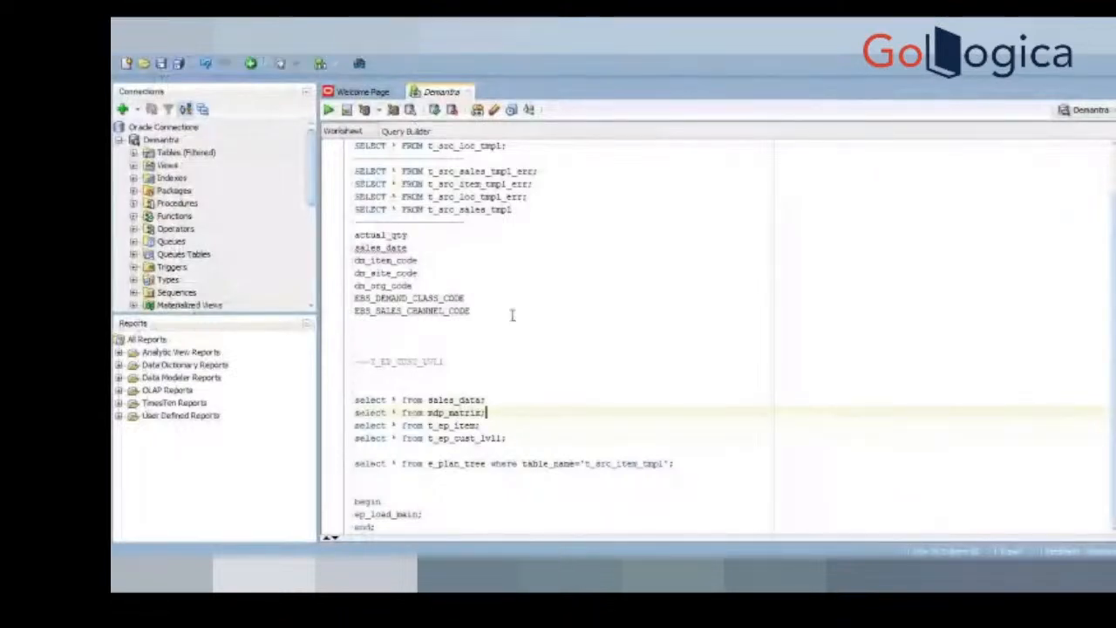
pyautogui.click(469, 515)
pyautogui.press('Return')
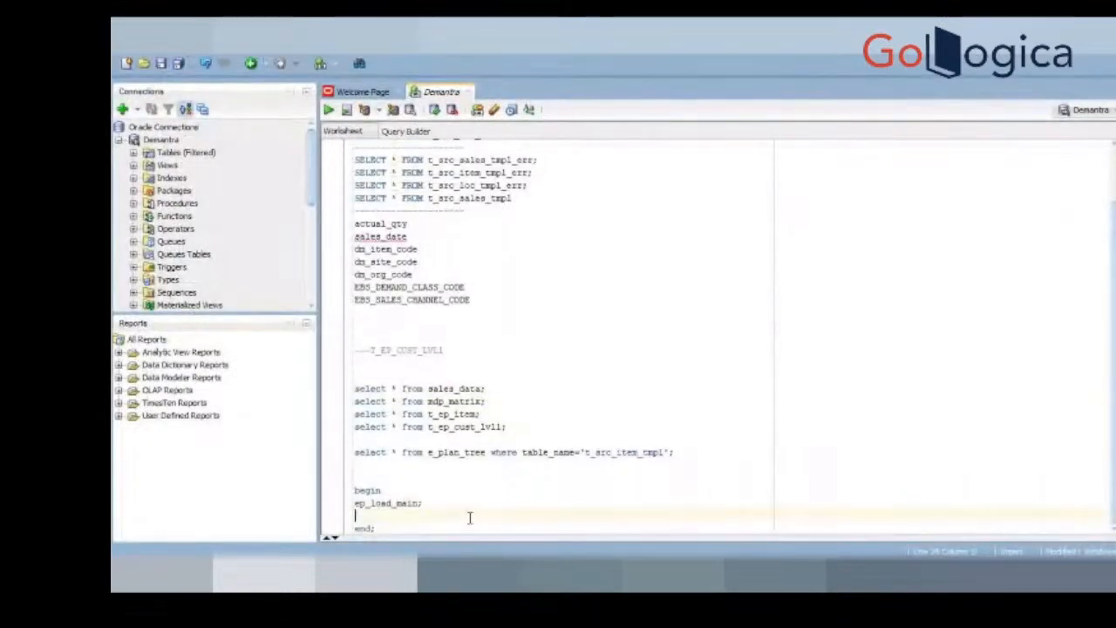
pyautogui.press('Return')
pyautogui.press('Return')
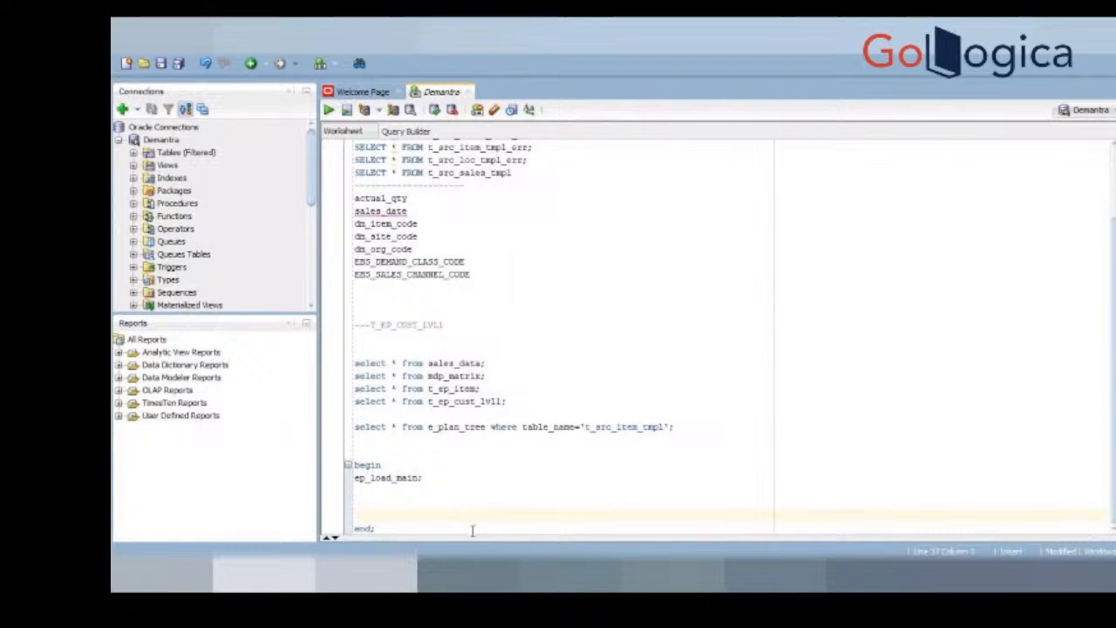
pyautogui.click(472, 529)
pyautogui.press('Return')
pyautogui.press('Return')
pyautogui.press('Return')
pyautogui.press('Return')
pyautogui.write('desc')
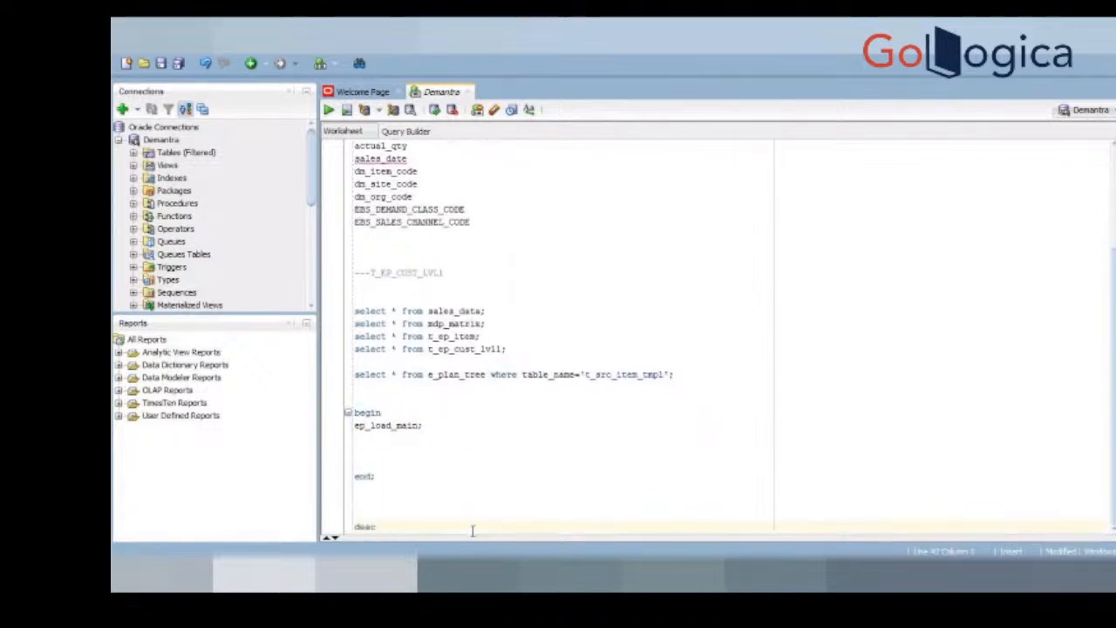
pyautogui.write(' sales_data;')
pyautogui.hotkey('shift', 'Up')
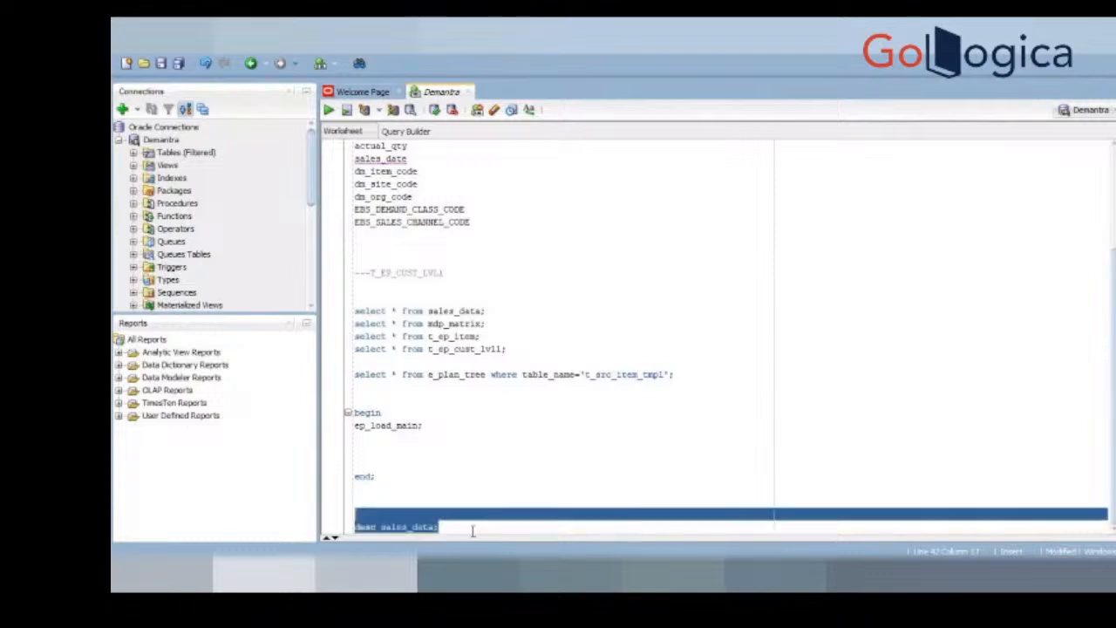
pyautogui.press('F5')
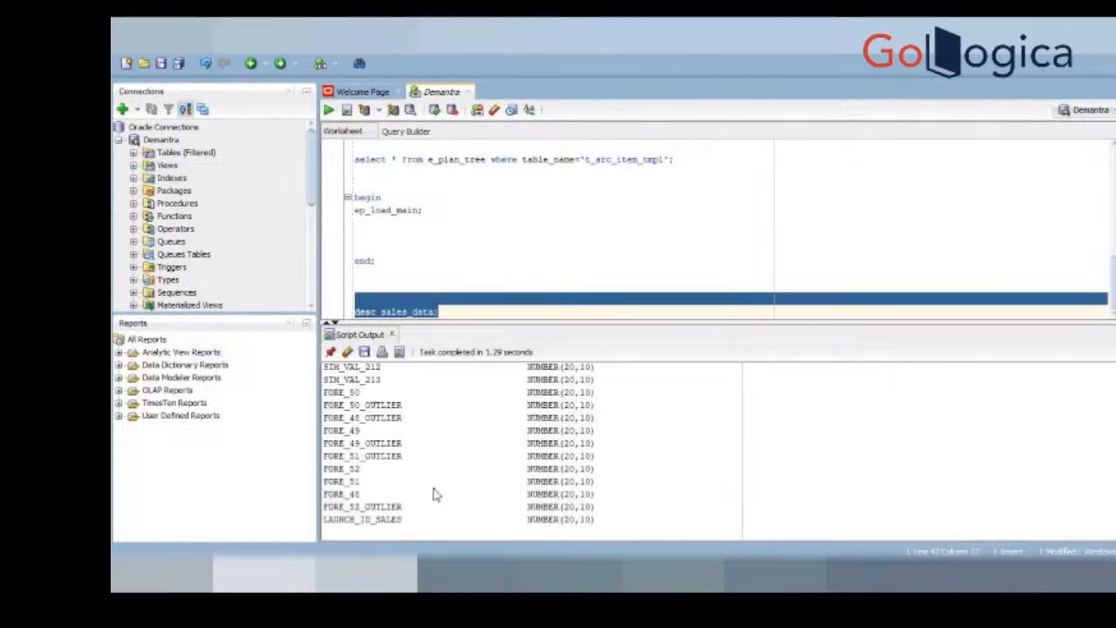
# Step: Copy the entire script output describing sales_data into a new Notepad document
pyautogui.click(436, 494)
pyautogui.hotkey('ctrl', 'a')
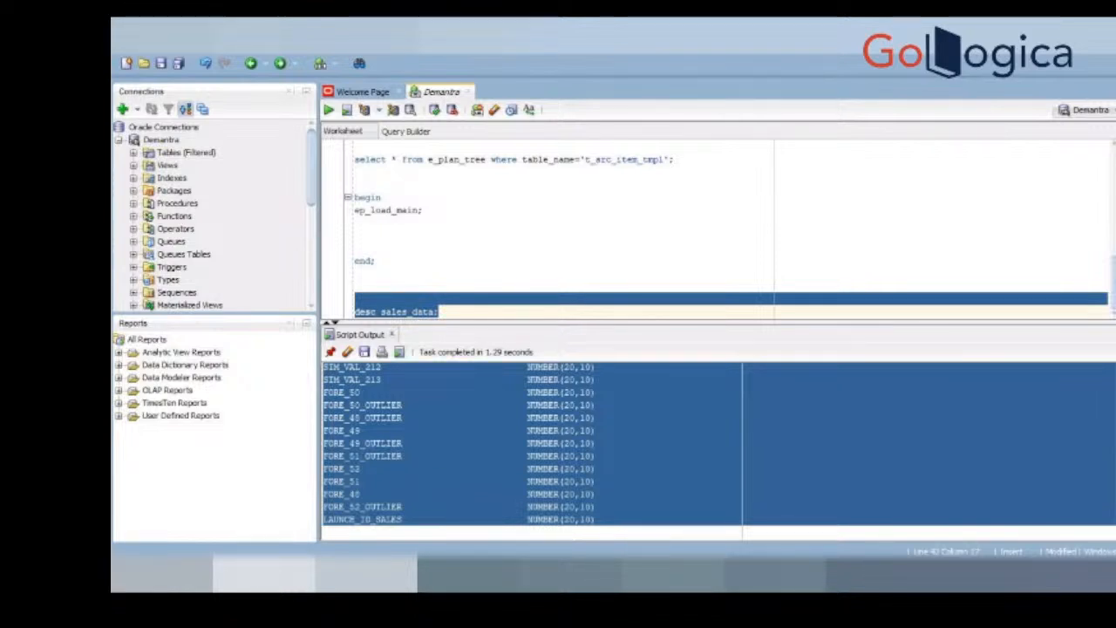
pyautogui.hotkey('alt', 'Tab')
pyautogui.click(228, 146)
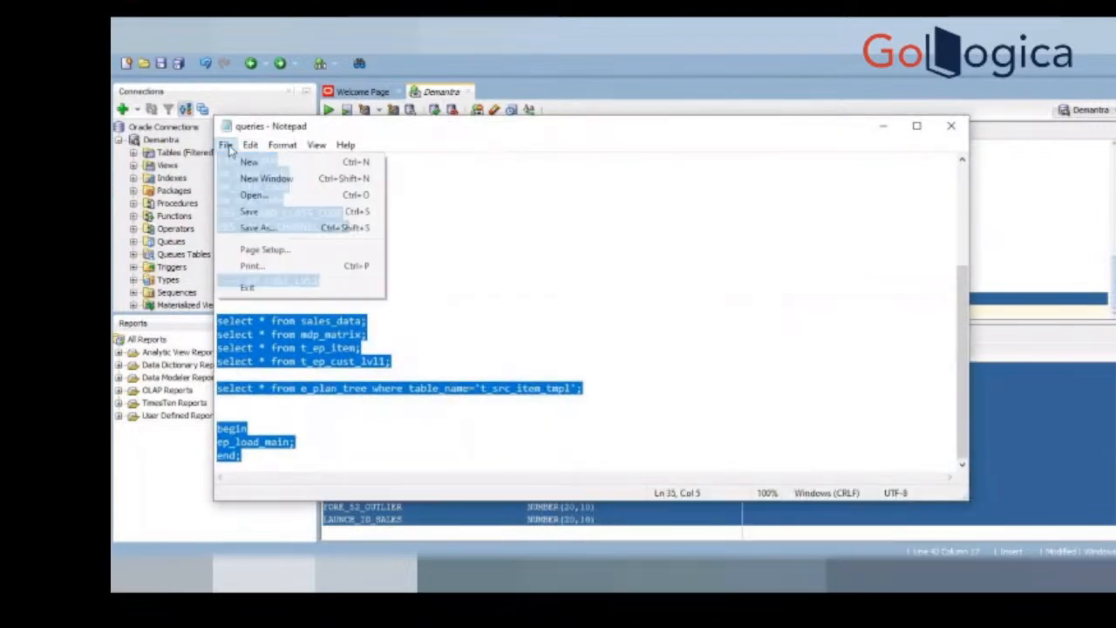
pyautogui.click(249, 163)
pyautogui.hotkey('ctrl', 'v')
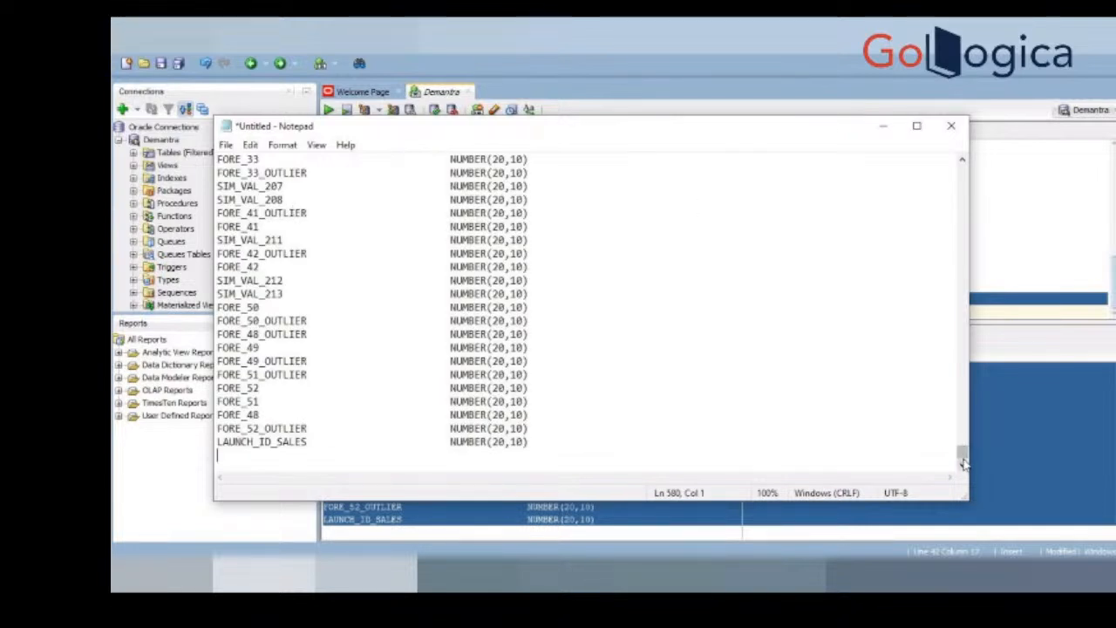
# Step: Search the pasted column list for xx, both downward and upward from a row near its beginning
pyautogui.moveTo(962, 460); pyautogui.dragTo(968, 185)
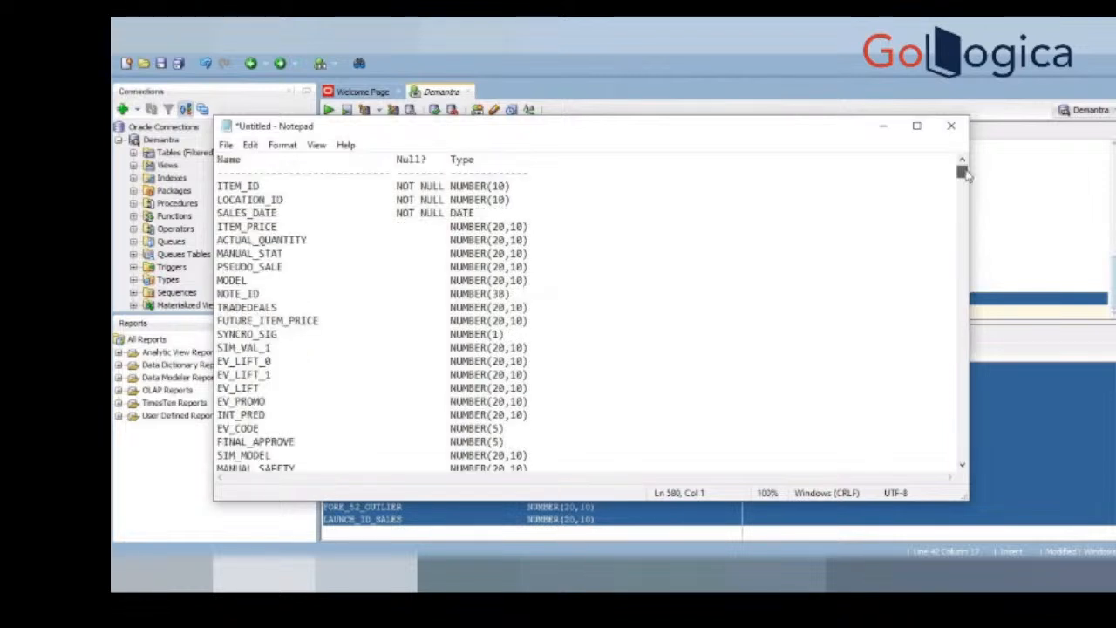
pyautogui.click(701, 293)
pyautogui.hotkey('ctrl', 'f')
pyautogui.write('xx')
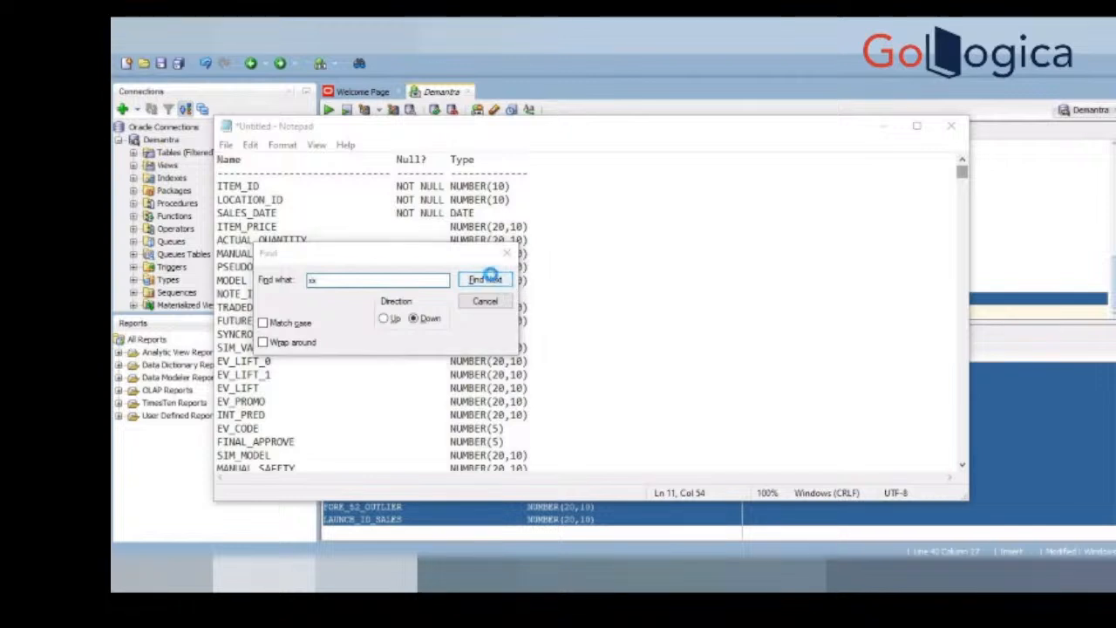
pyautogui.click(493, 280)
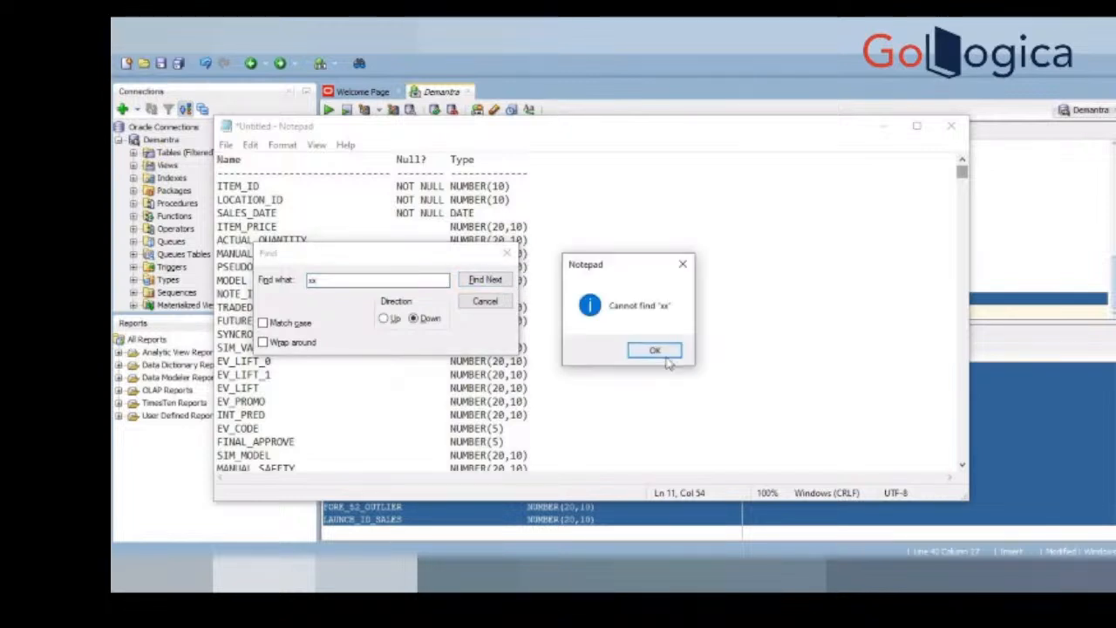
pyautogui.press('Return')
pyautogui.click(385, 319)
pyautogui.click(494, 281)
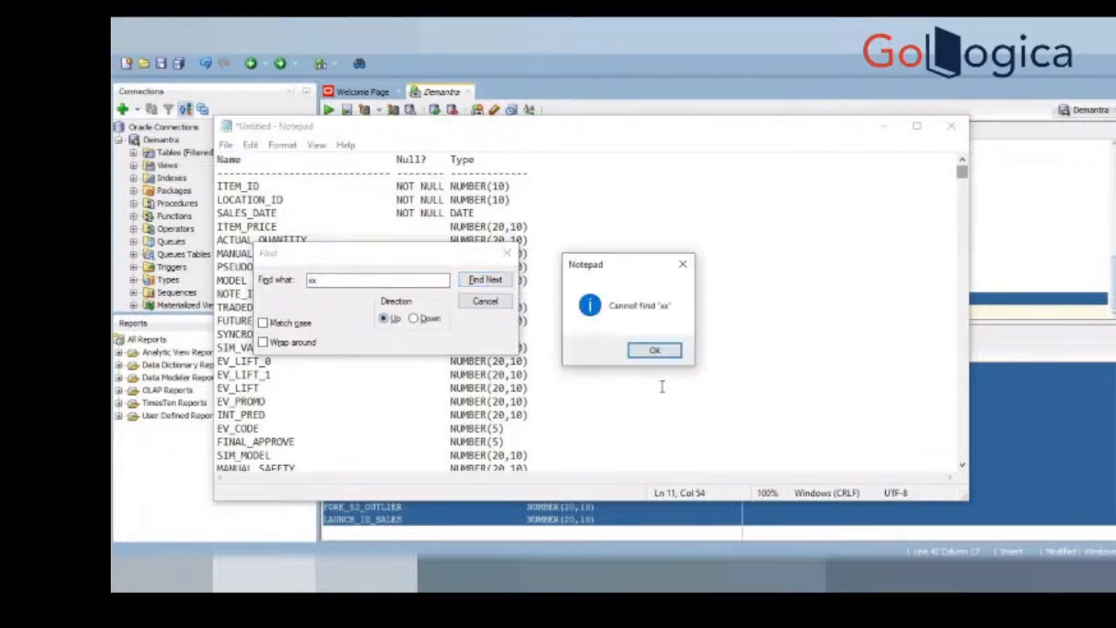
pyautogui.click(660, 349)
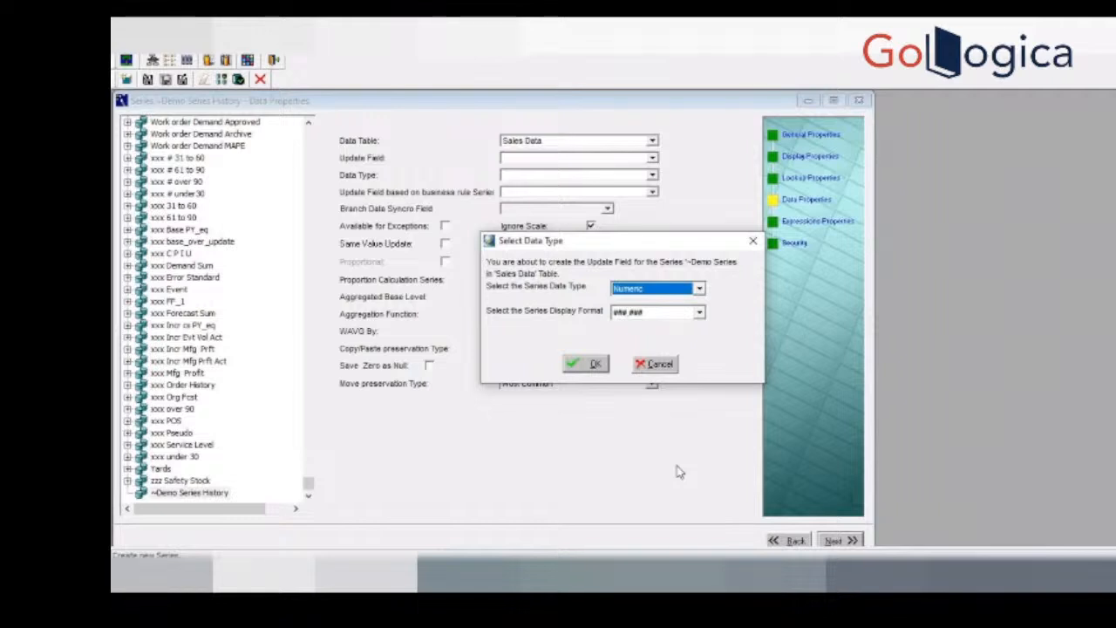
# Step: Back in Business Modeler, create the series' update field as Numeric and enable Available for Exceptions and Proportional
pyautogui.click(588, 364)
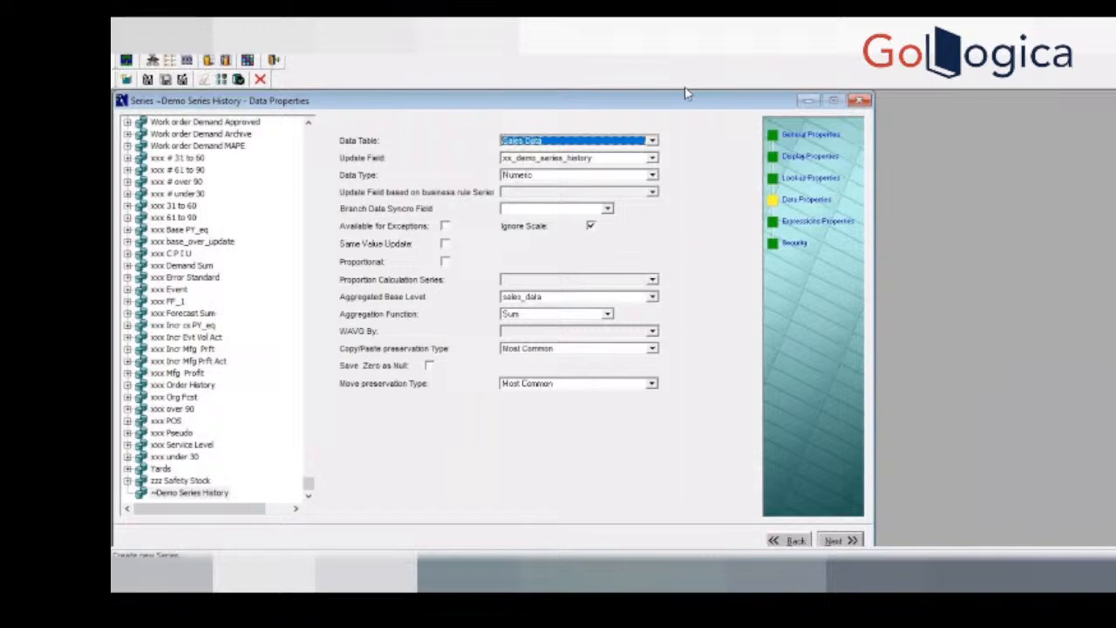
pyautogui.click(445, 227)
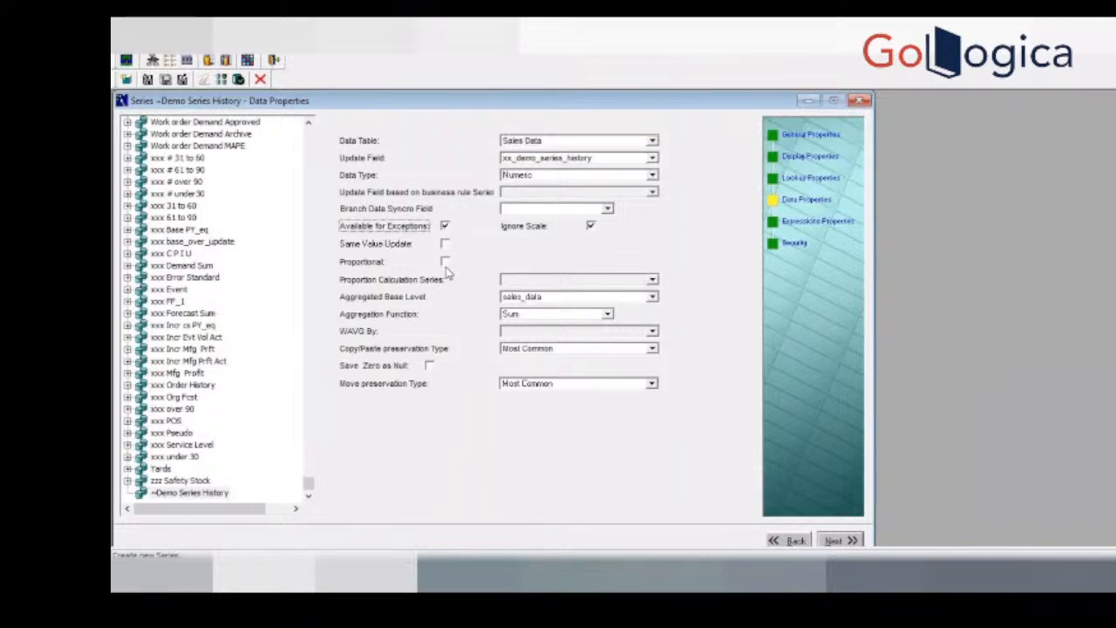
pyautogui.click(445, 262)
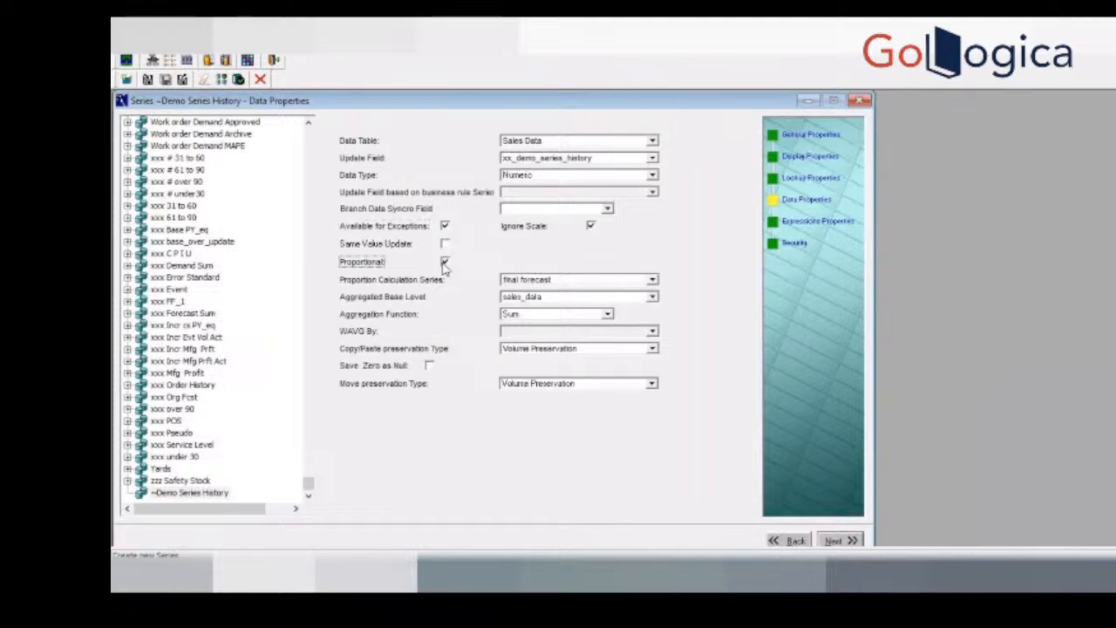
# Step: Set the proportion calculation series to history (branch_data)
pyautogui.click(563, 282)
pyautogui.press('h')
pyautogui.press('h')
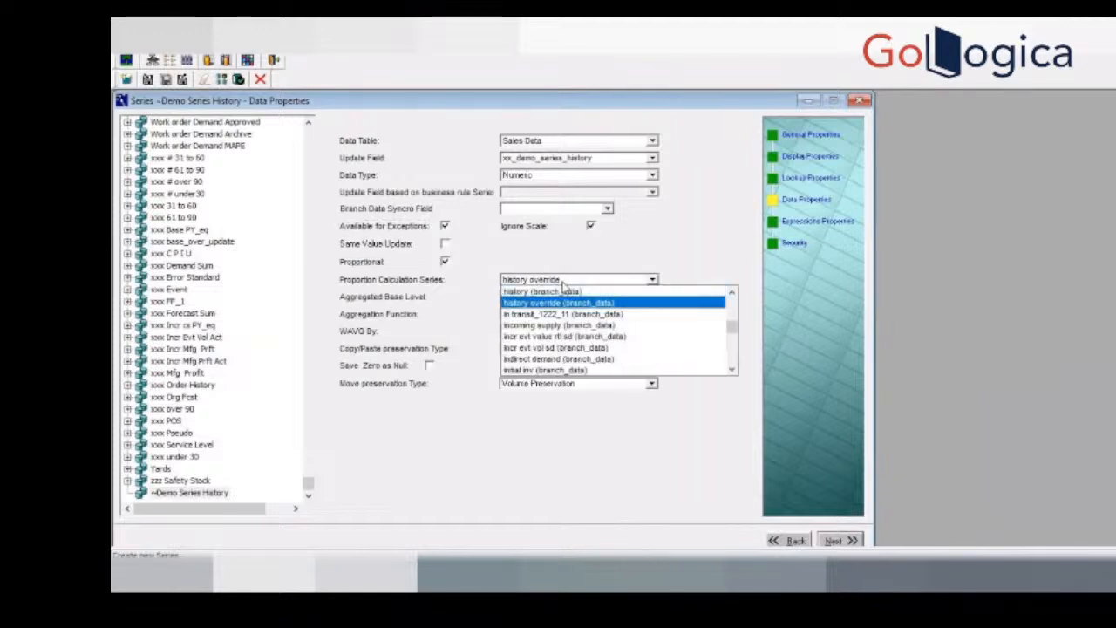
pyautogui.click(565, 292)
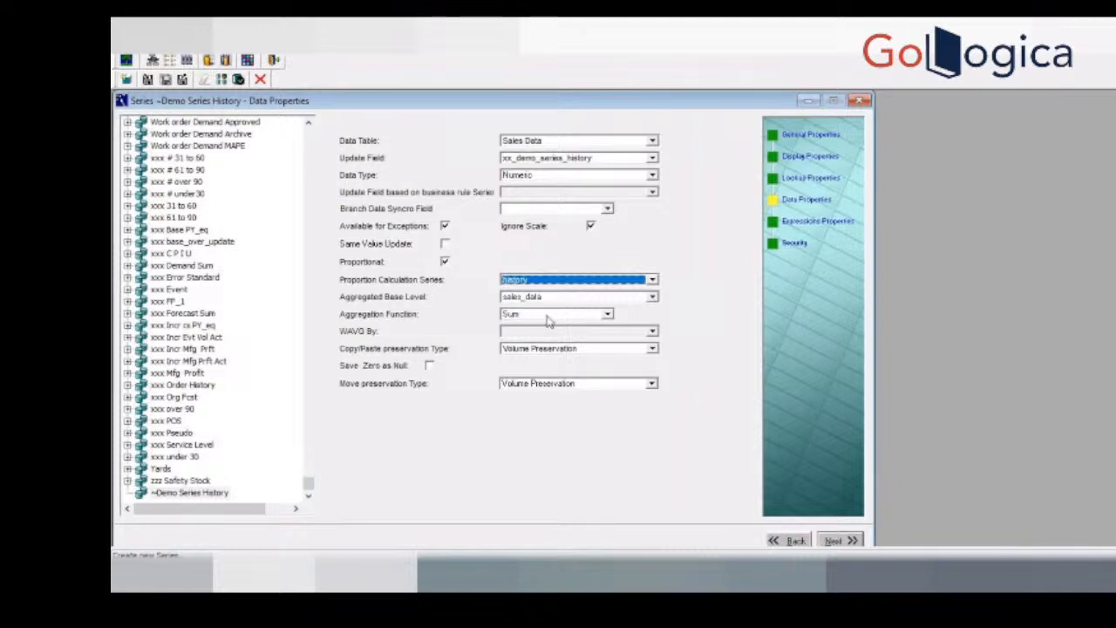
# Step: Look at the expressions properties, return to the data properties and display the available update fields
pyautogui.click(832, 541)
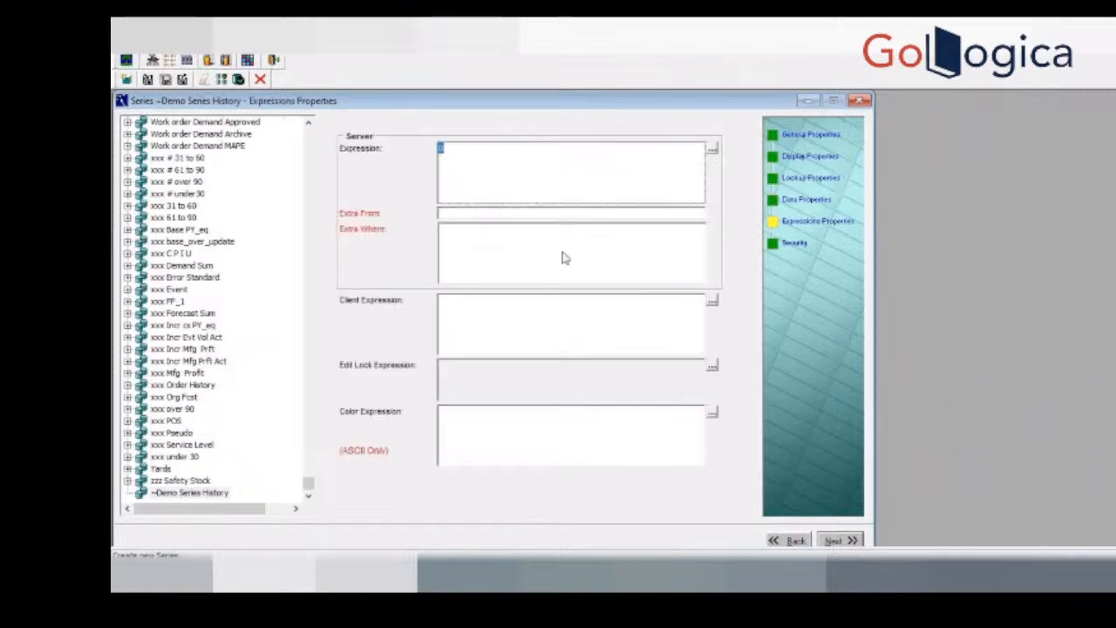
pyautogui.click(779, 541)
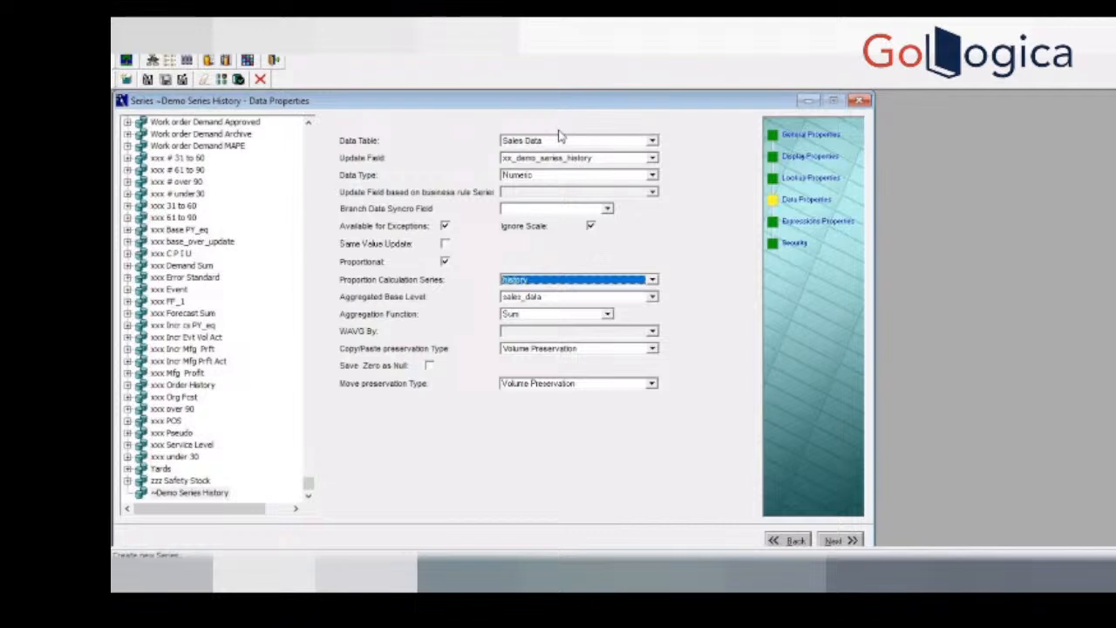
pyautogui.click(582, 159)
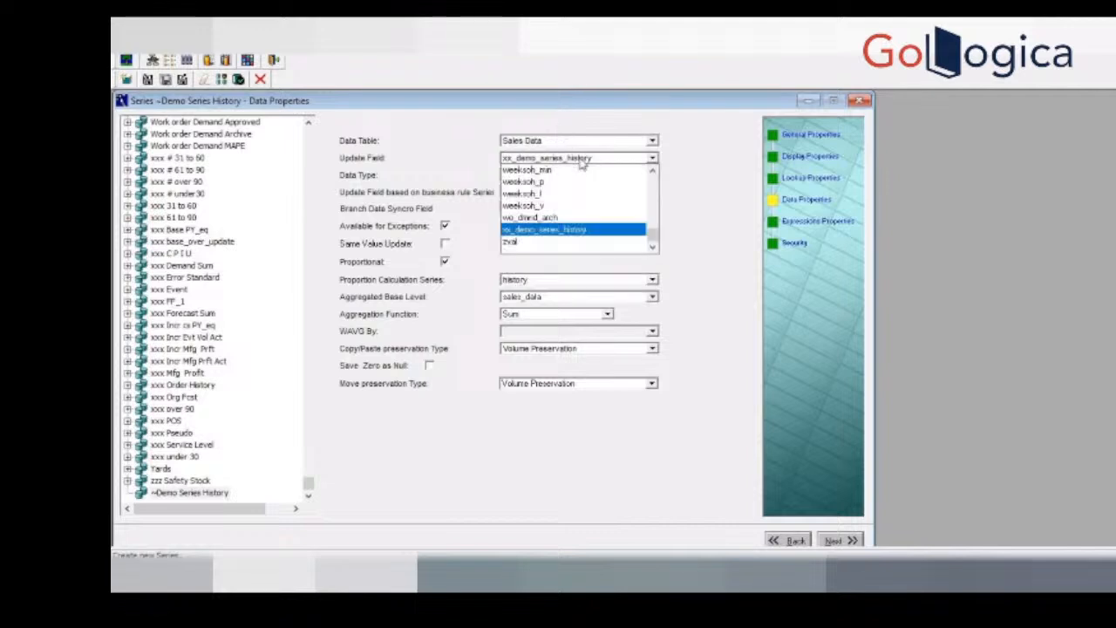
# Step: Clear the series' update field, set its data type to Numeric and accept modifying the series in the sales_data table
pyautogui.moveTo(655, 237); pyautogui.dragTo(658, 179)
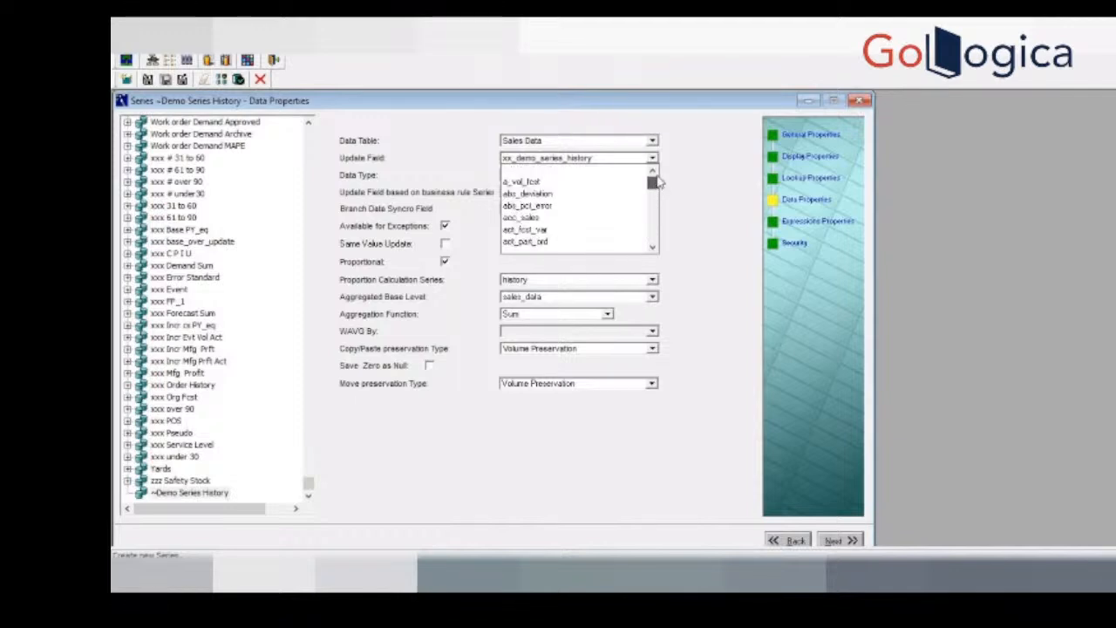
pyautogui.click(552, 173)
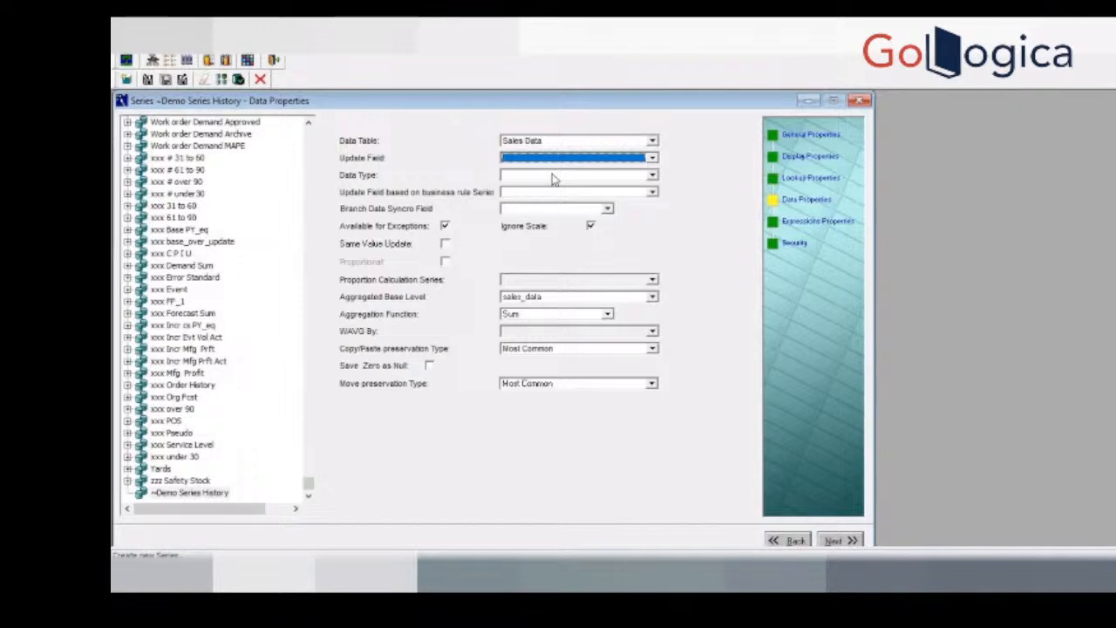
pyautogui.click(570, 177)
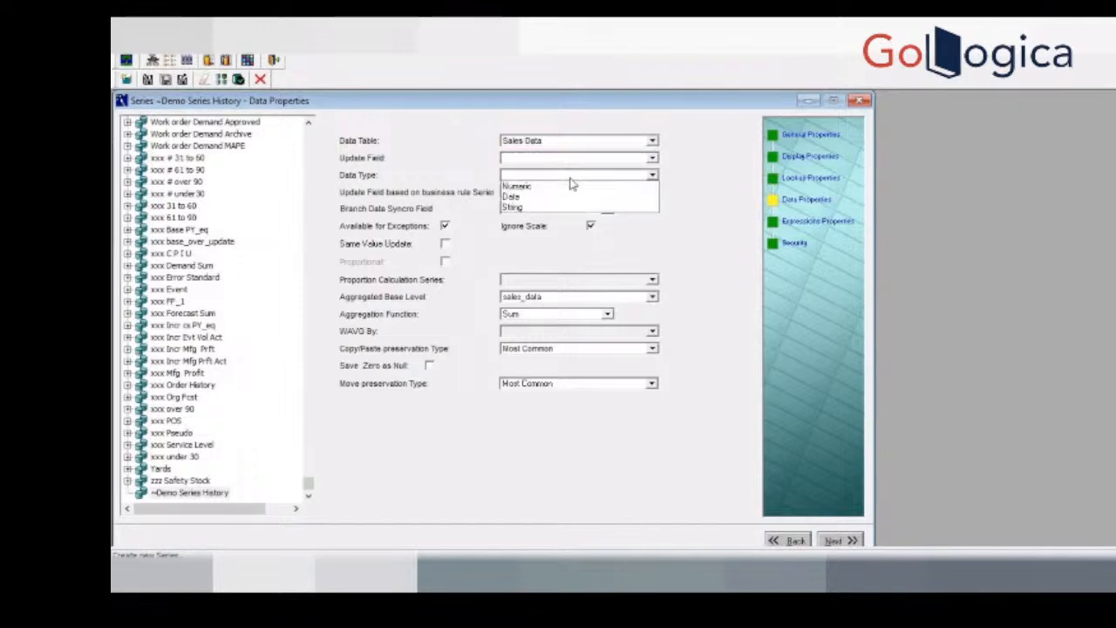
pyautogui.click(568, 186)
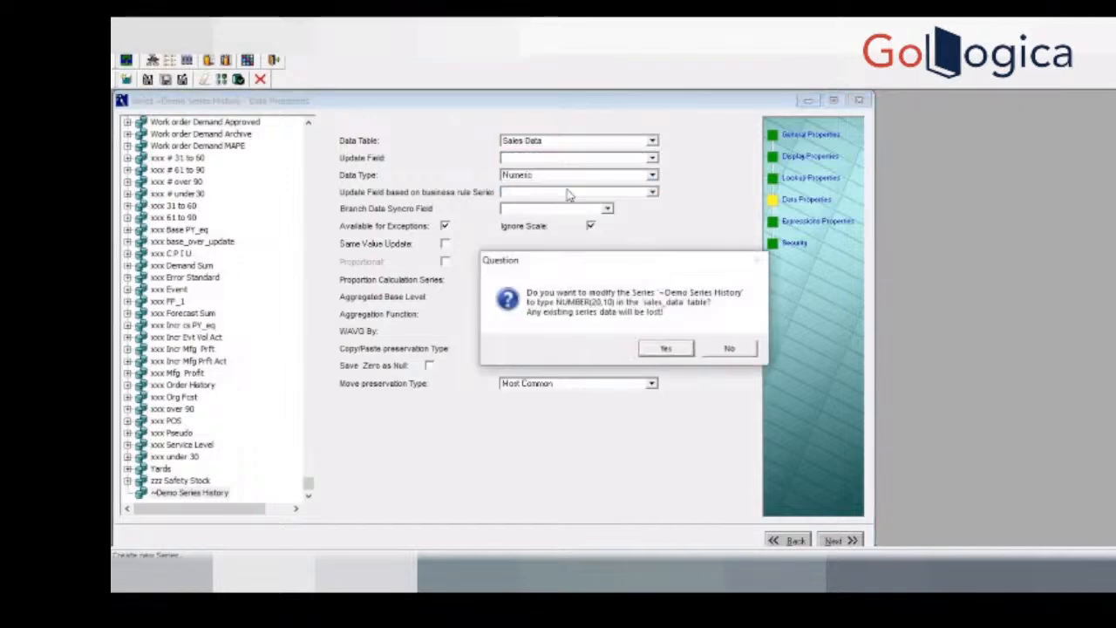
pyautogui.click(666, 349)
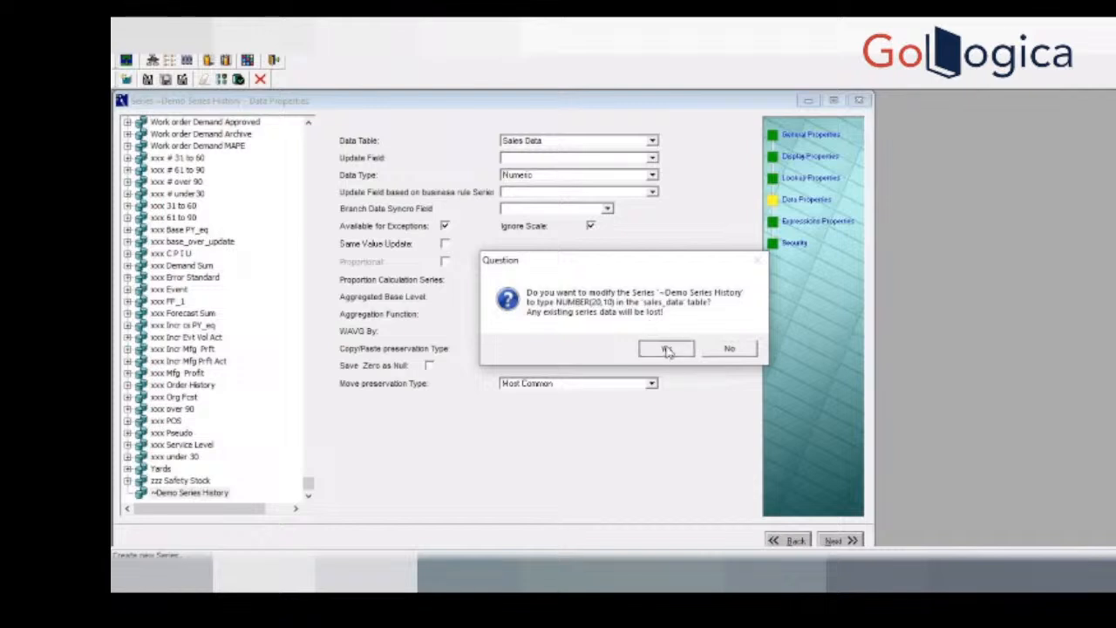
# Step: Choose zval as the update field and look through the available update fields again
pyautogui.click(600, 160)
pyautogui.moveTo(652, 242)
pyautogui.mouseDown()
pyautogui.moveTo(653, 179)
pyautogui.moveTo(652, 237)
pyautogui.mouseUp()
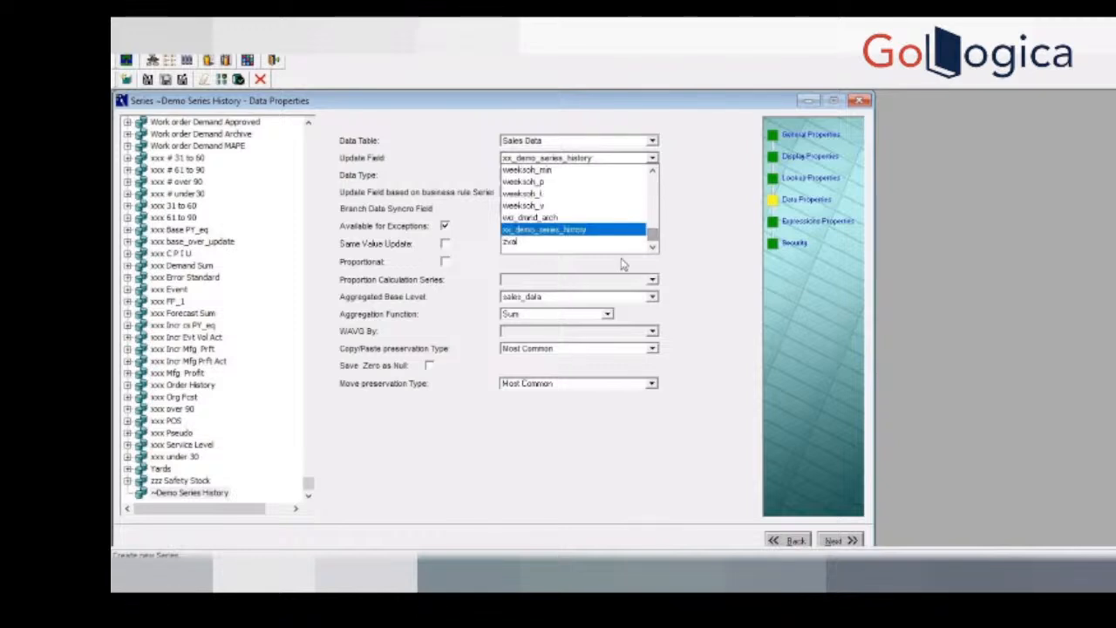
pyautogui.click(614, 242)
pyautogui.click(652, 159)
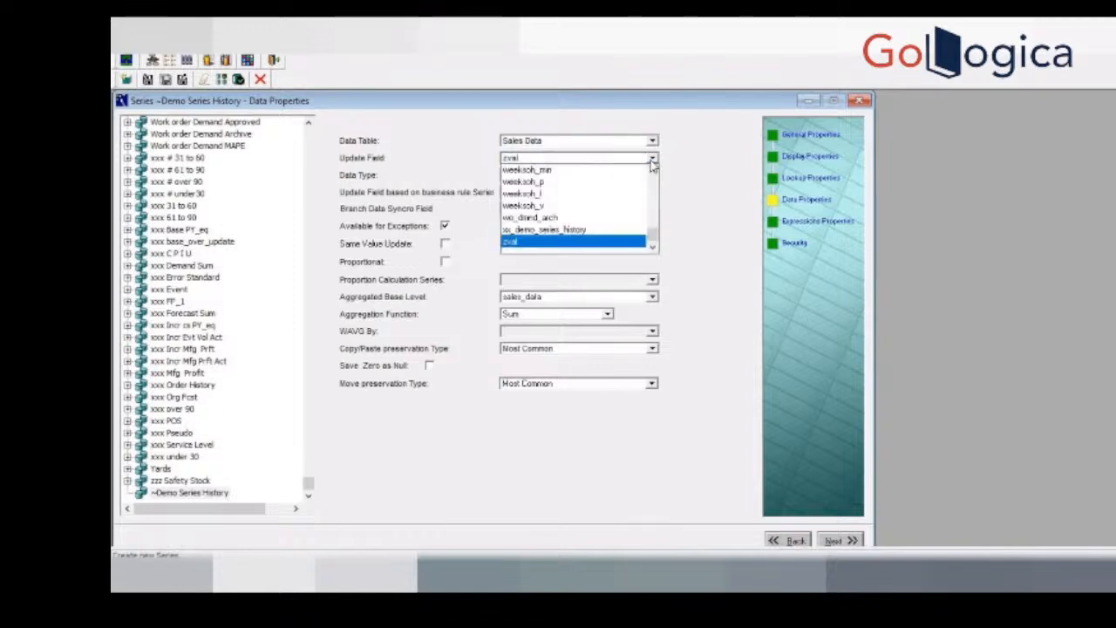
pyautogui.moveTo(652, 236); pyautogui.dragTo(654, 177)
# Step: Switch the data table to Mdp Matrix and decline recreating the update field there
pyautogui.click(650, 141)
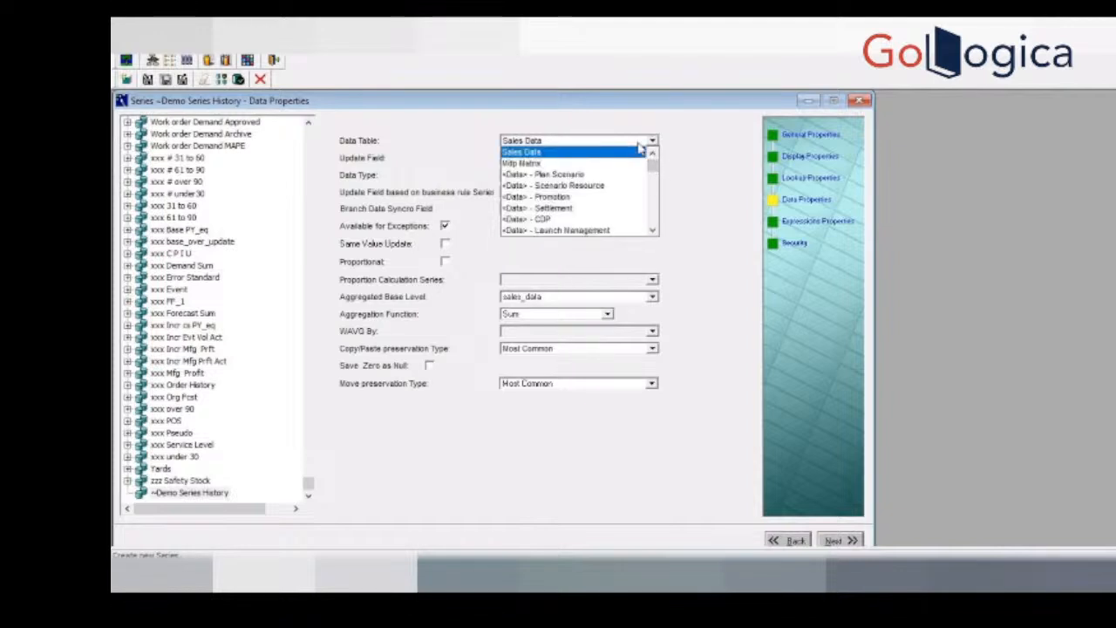
pyautogui.click(589, 164)
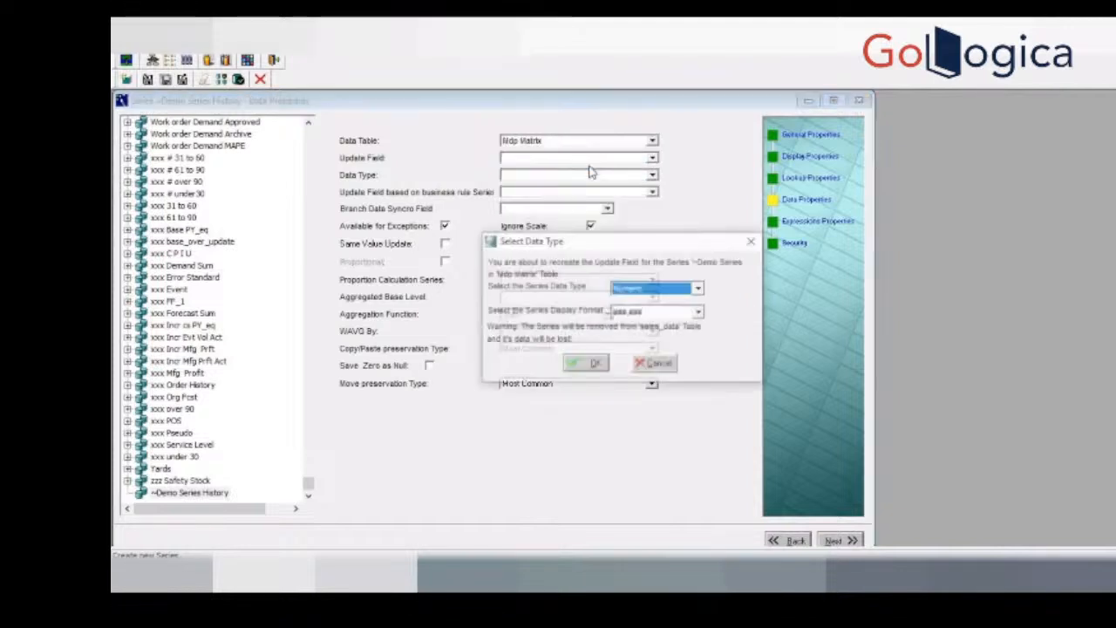
pyautogui.click(658, 366)
pyautogui.click(651, 142)
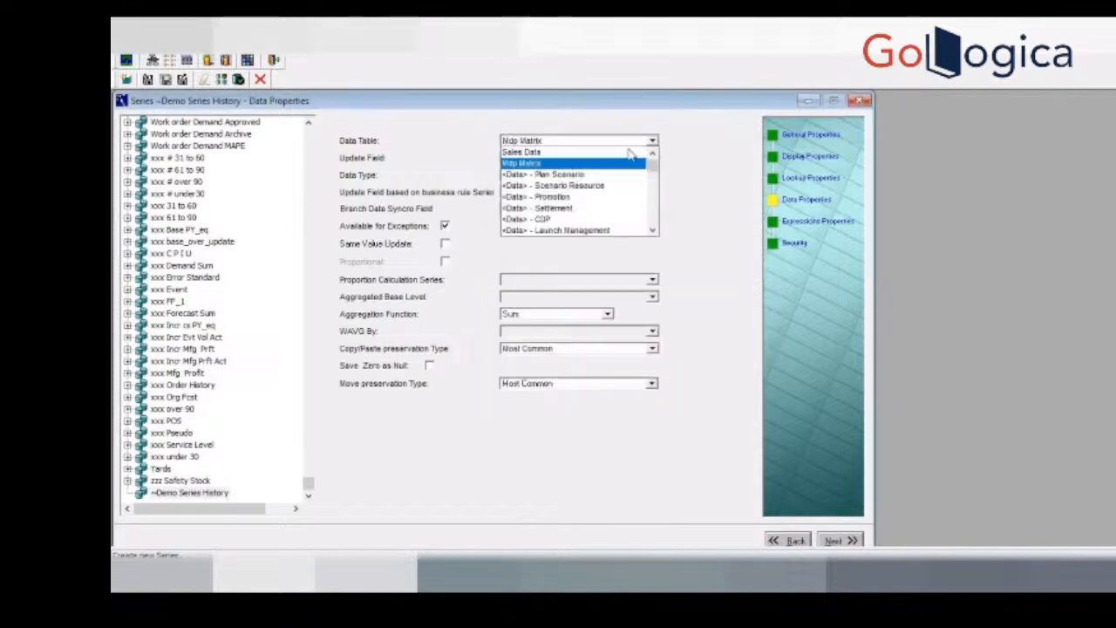
pyautogui.click(623, 166)
# Step: Set the data table to Sales Data and recreate the series' update field as Numeric
pyautogui.click(650, 141)
pyautogui.click(595, 153)
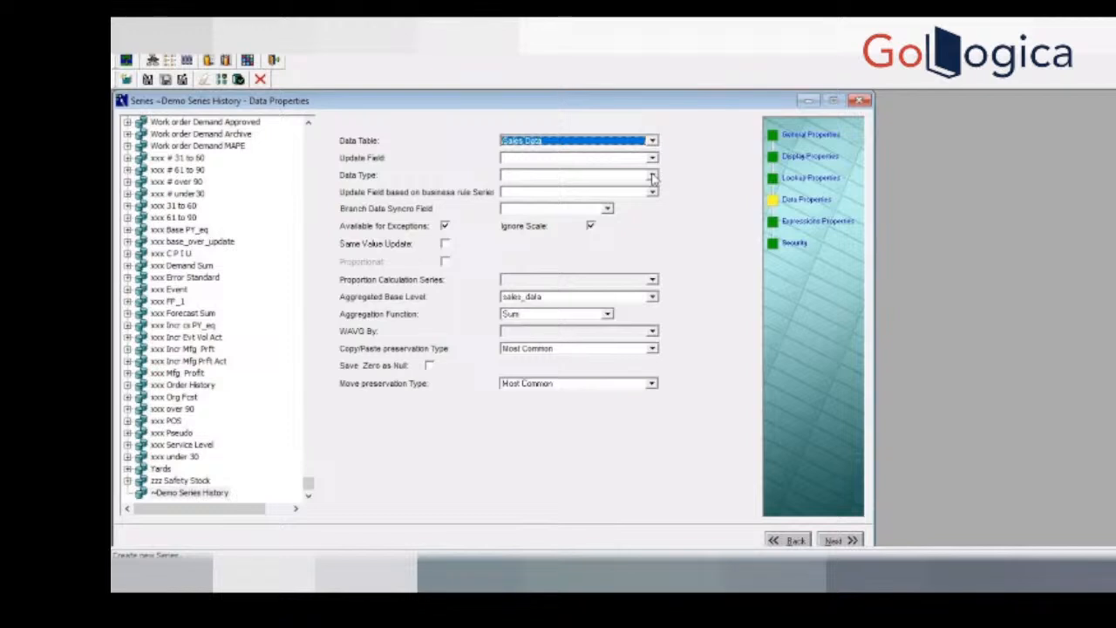
pyautogui.click(652, 174)
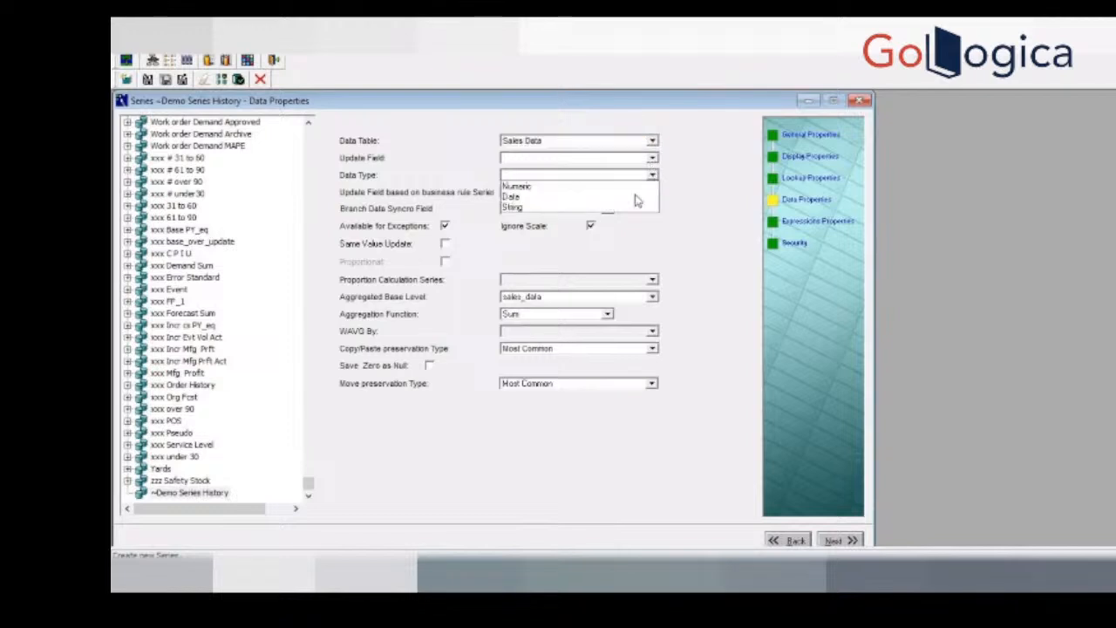
pyautogui.click(582, 186)
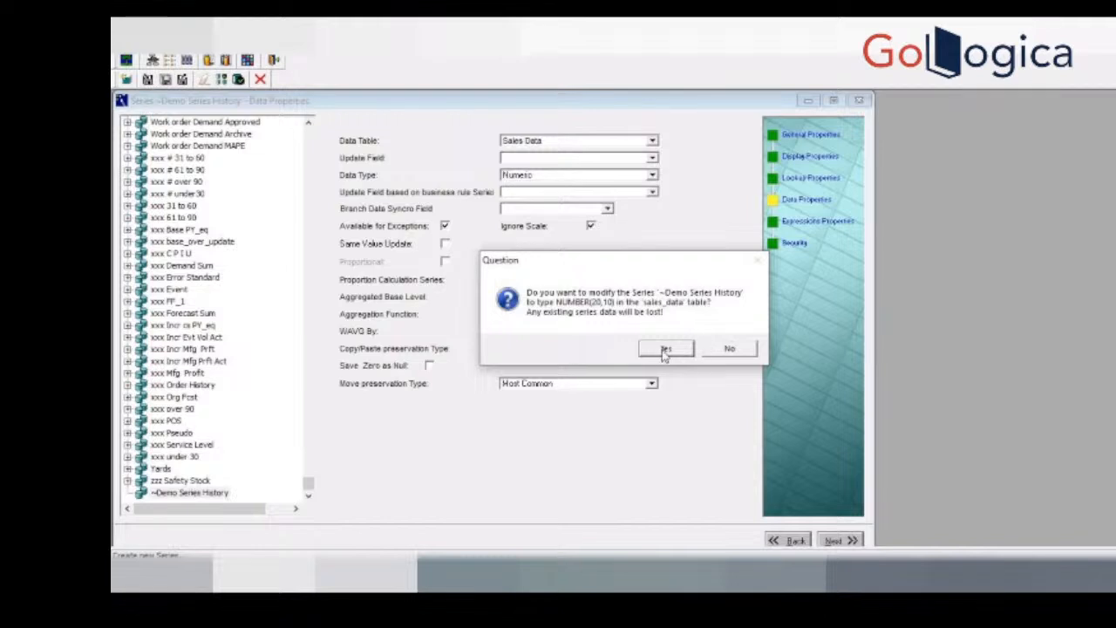
pyautogui.click(665, 350)
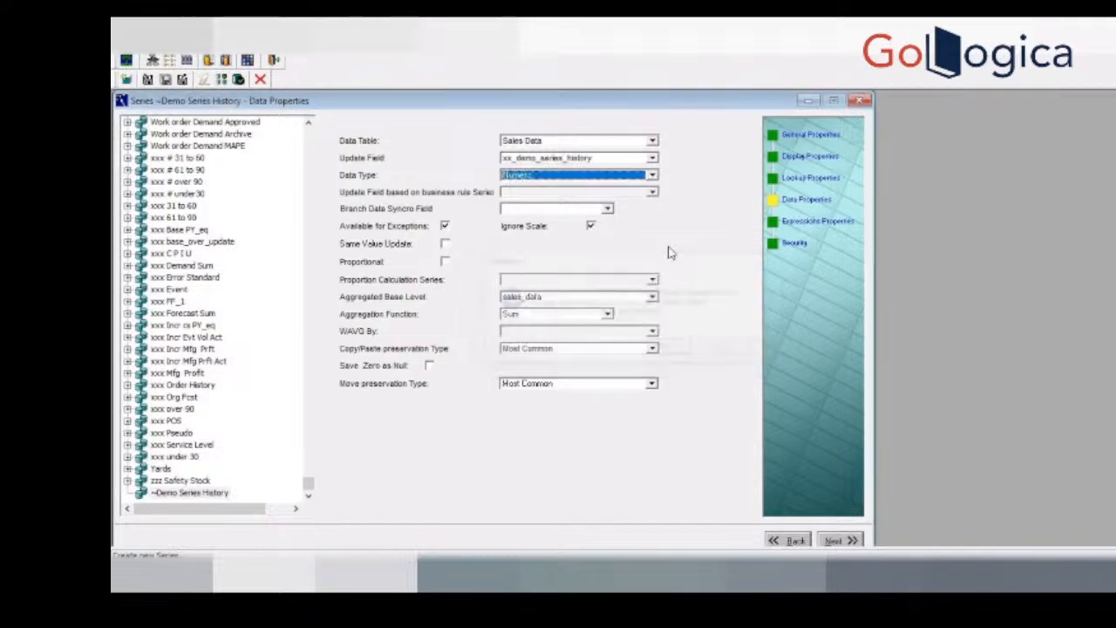
# Step: Look through the available update fields, keeping xx_demo_series_history selected
pyautogui.click(654, 160)
pyautogui.moveTo(652, 240); pyautogui.dragTo(650, 185)
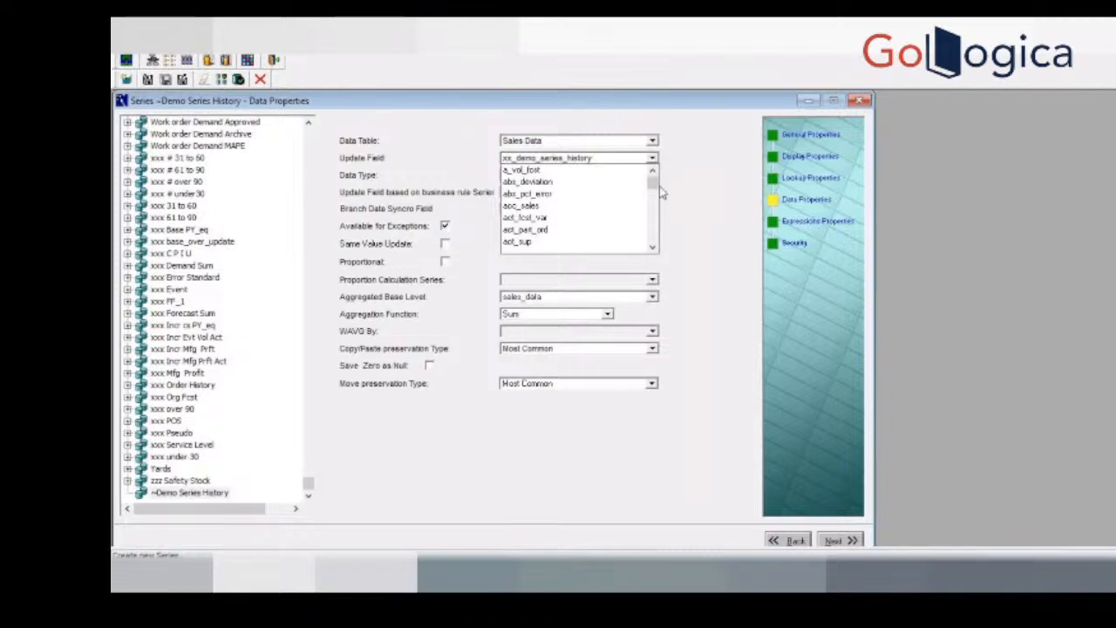
pyautogui.click(610, 162)
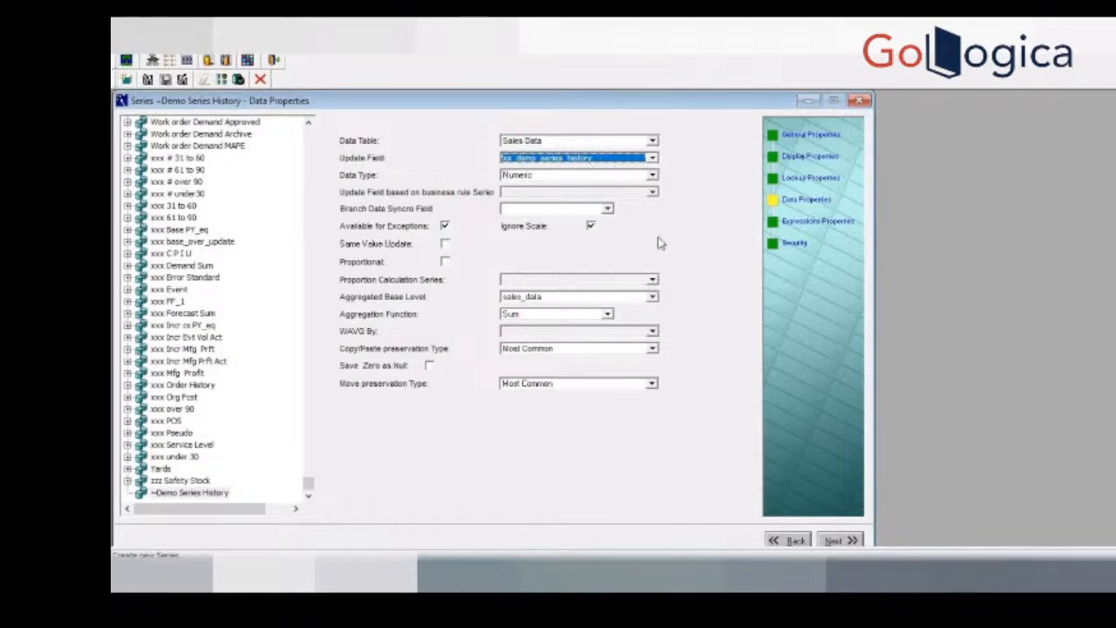
# Step: Advance to the expressions properties and open the editor for the server expression
pyautogui.click(833, 541)
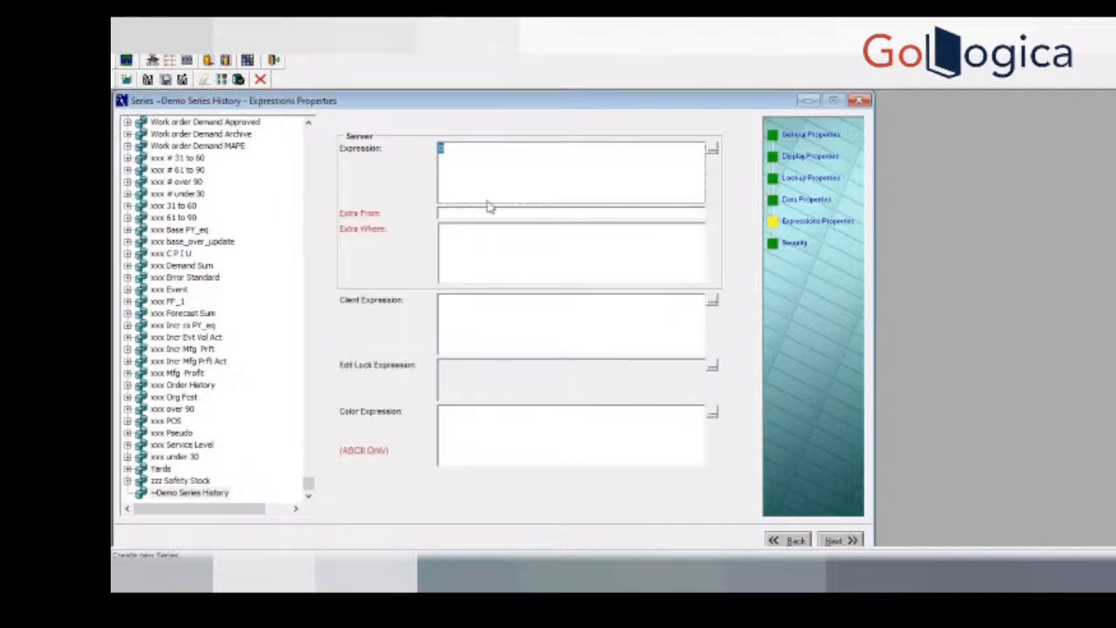
pyautogui.click(711, 151)
pyautogui.click(853, 139)
pyautogui.click(712, 151)
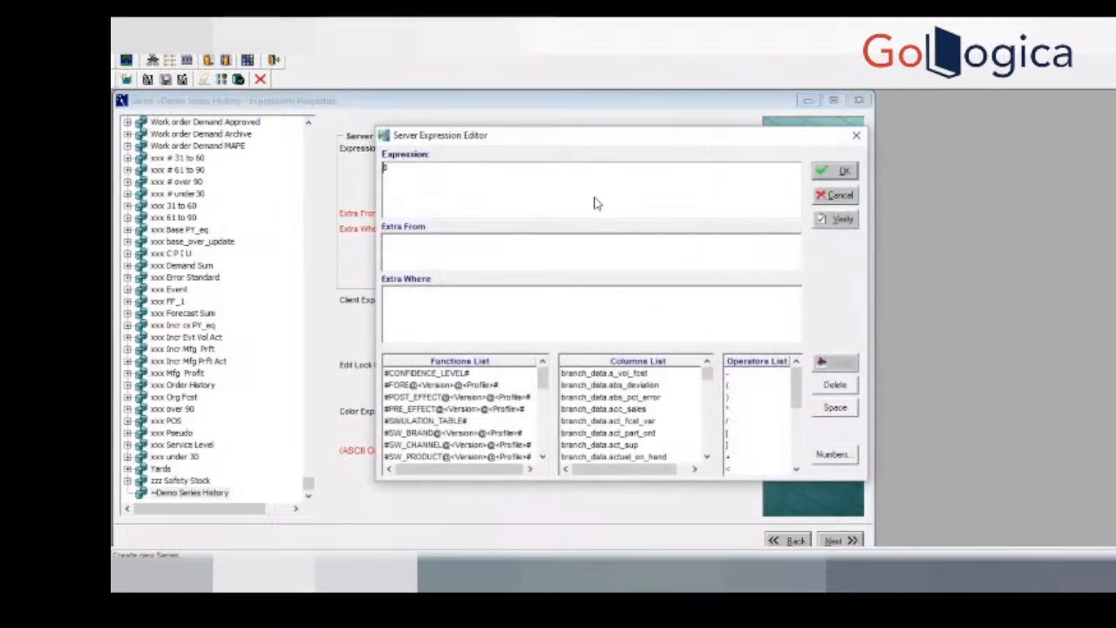
# Step: Enter sum(branch_data.history) as the server expression and verify it
pyautogui.write('sum(')
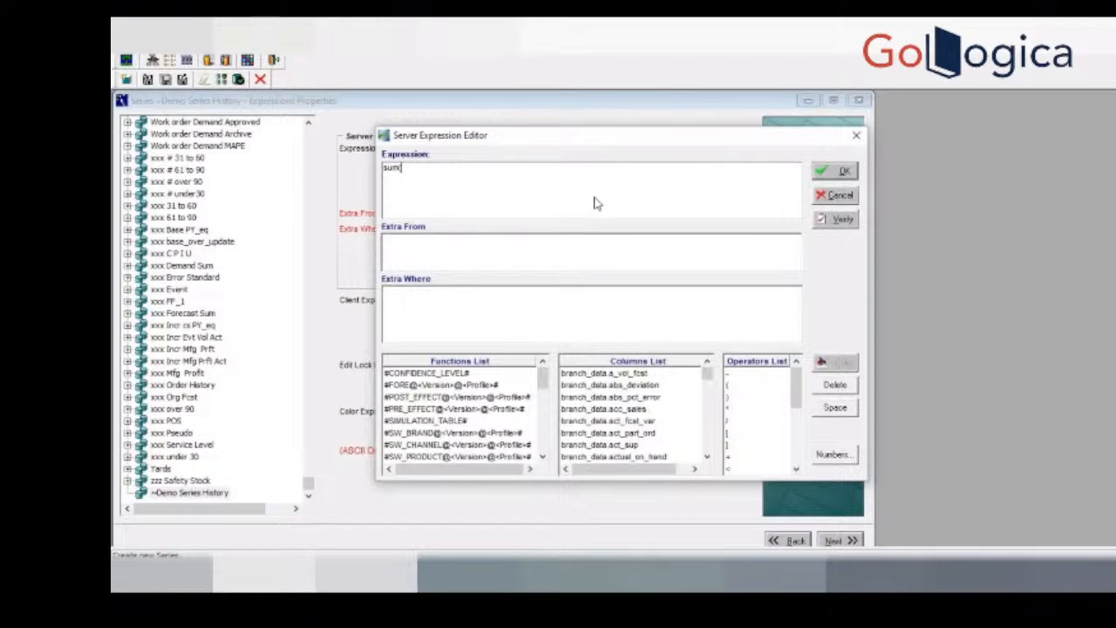
pyautogui.write('branch_data.history')
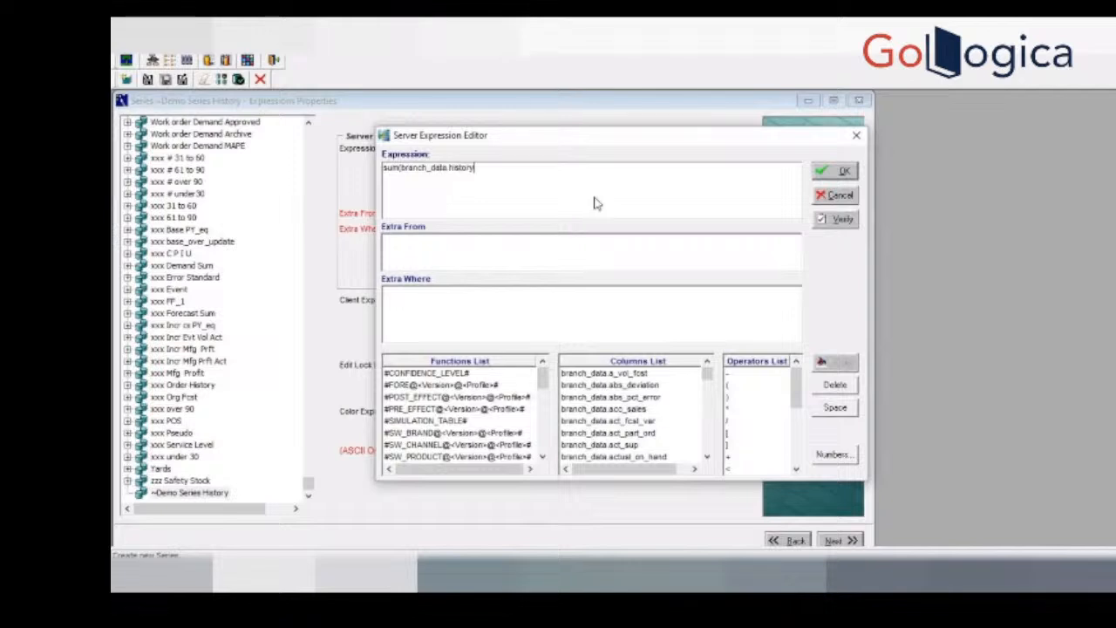
pyautogui.write(')')
pyautogui.click(842, 220)
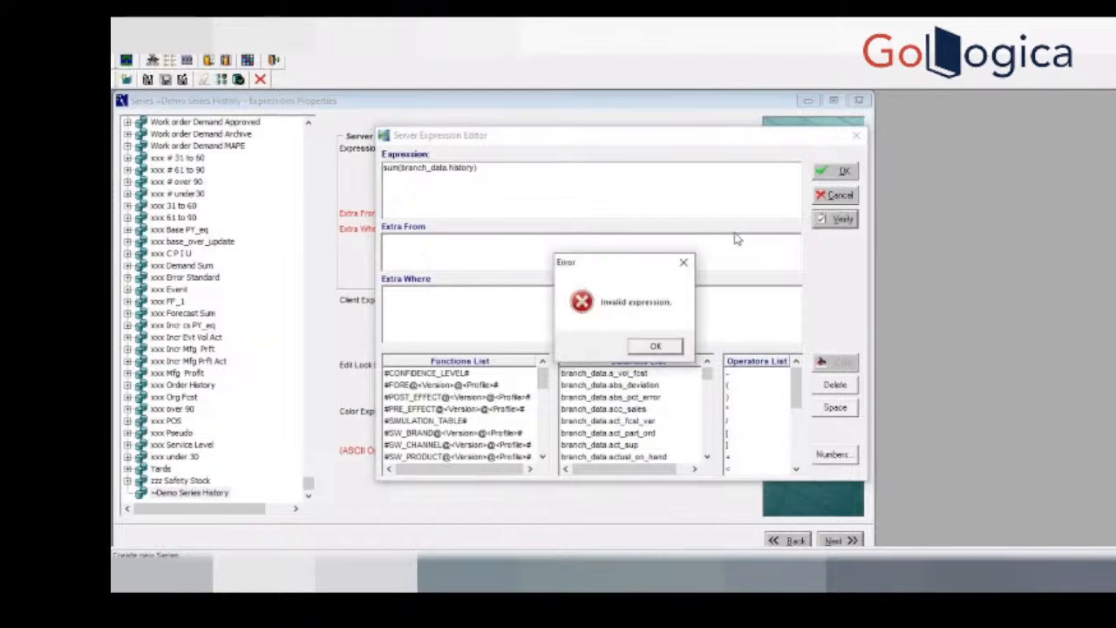
pyautogui.click(655, 347)
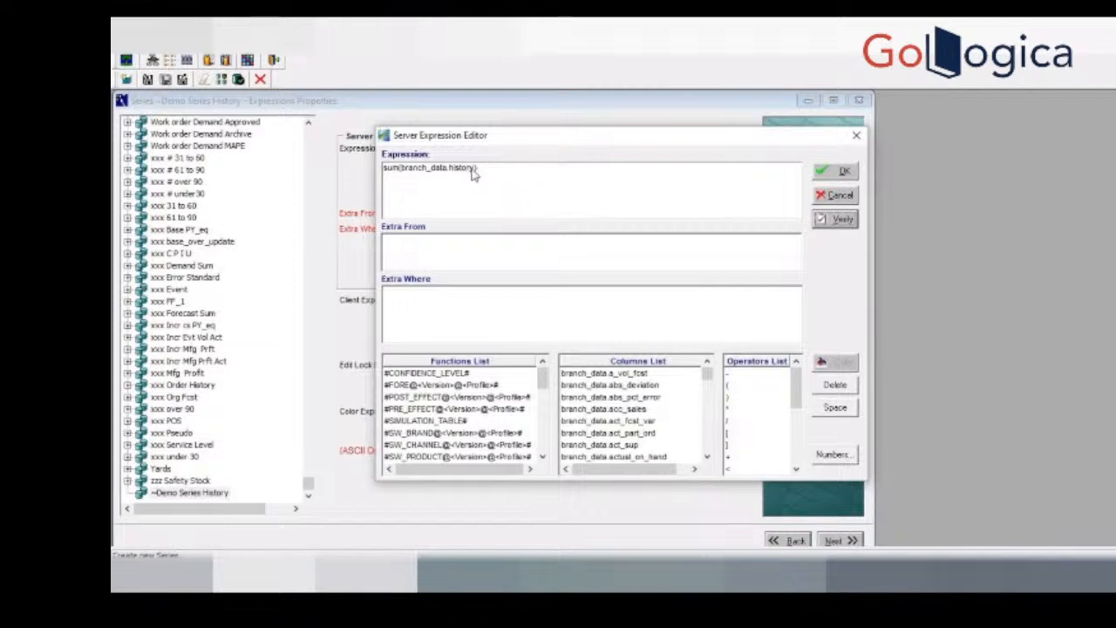
# Step: Replace history with sales in the server expression and verify sum(branch_data.sales)
pyautogui.click(475, 174)
pyautogui.press('BackSpace')
pyautogui.press('BackSpace')
pyautogui.press('BackSpace')
pyautogui.press('BackSpace')
pyautogui.press('BackSpace')
pyautogui.press('BackSpace')
pyautogui.press('BackSpace')
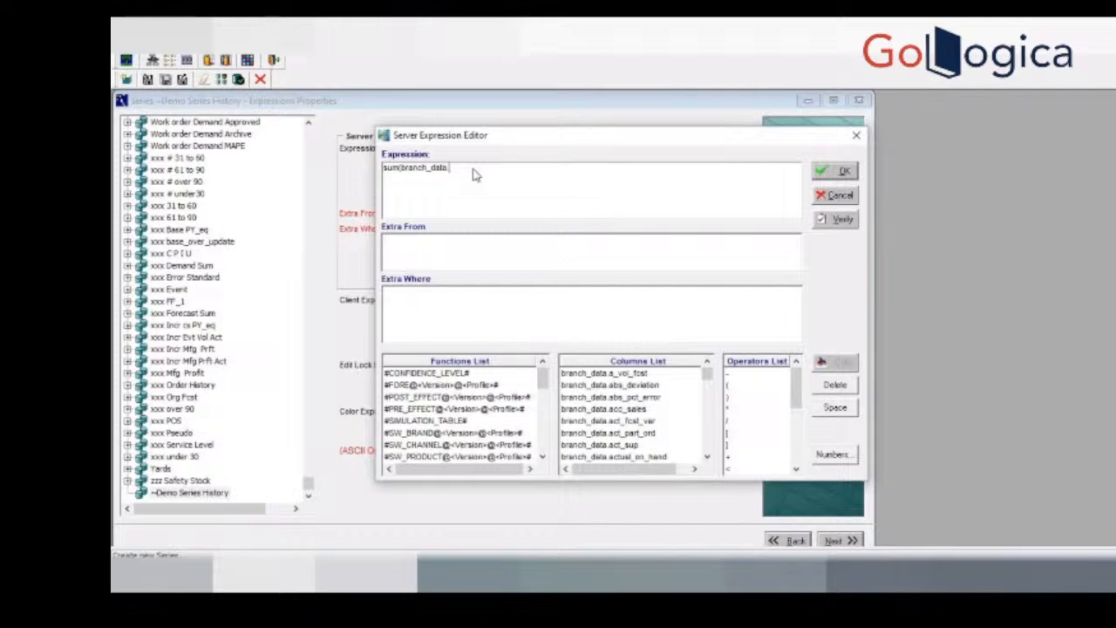
pyautogui.click(708, 391)
pyautogui.click(708, 394)
pyautogui.click(708, 400)
pyautogui.click(709, 404)
pyautogui.click(709, 407)
pyautogui.click(709, 407)
pyautogui.click(709, 407)
pyautogui.click(469, 176)
pyautogui.write('a')
pyautogui.press('BackSpace')
pyautogui.write('sales')
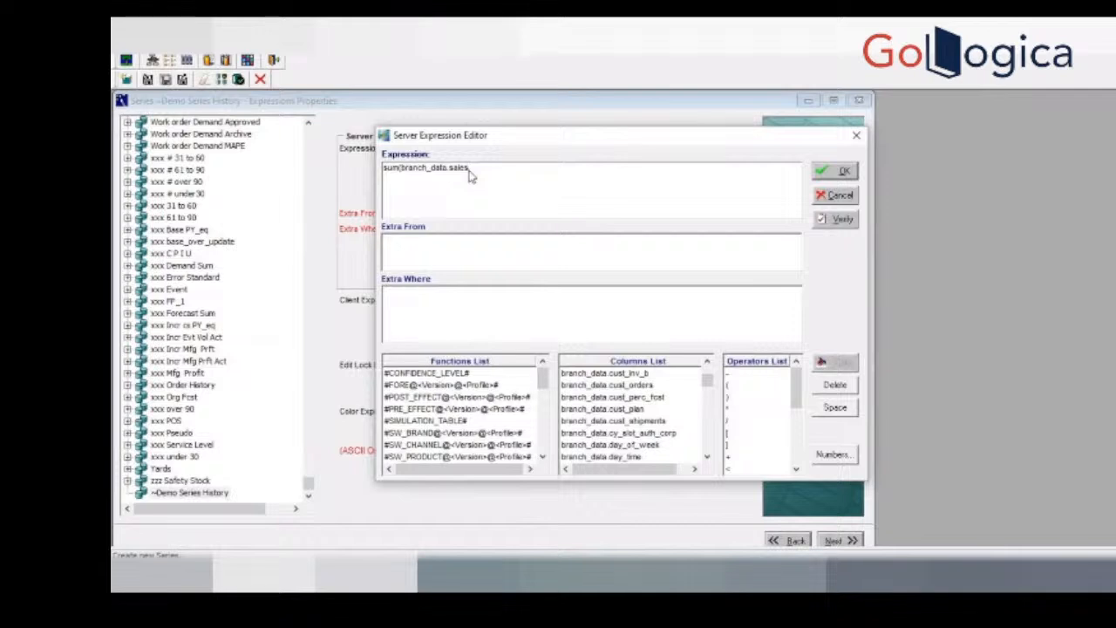
pyautogui.write(')')
pyautogui.click(835, 219)
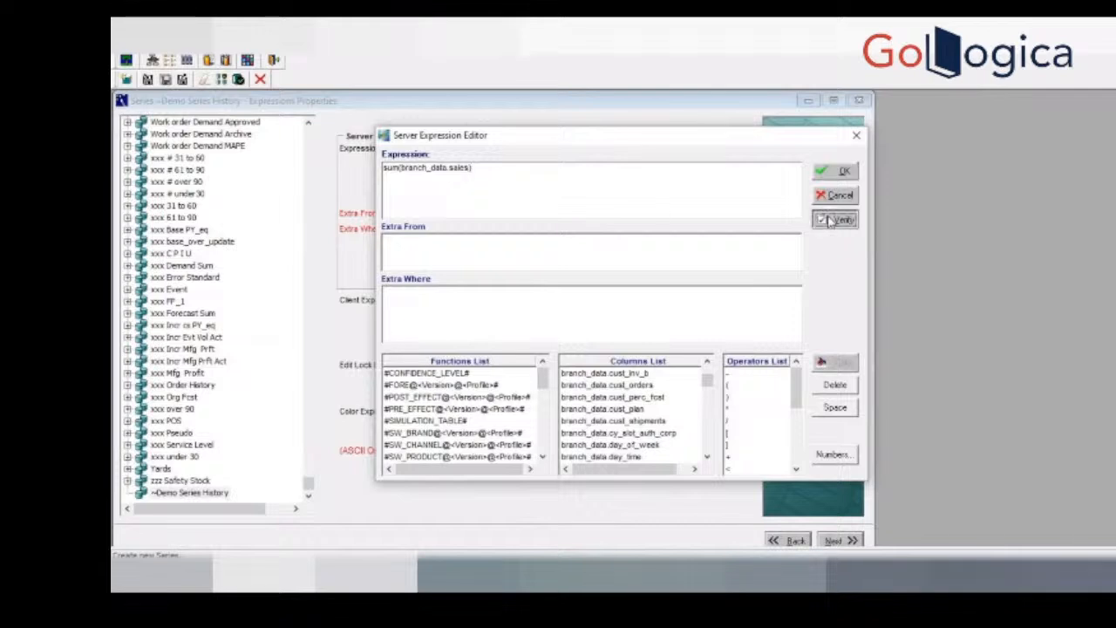
pyautogui.click(654, 345)
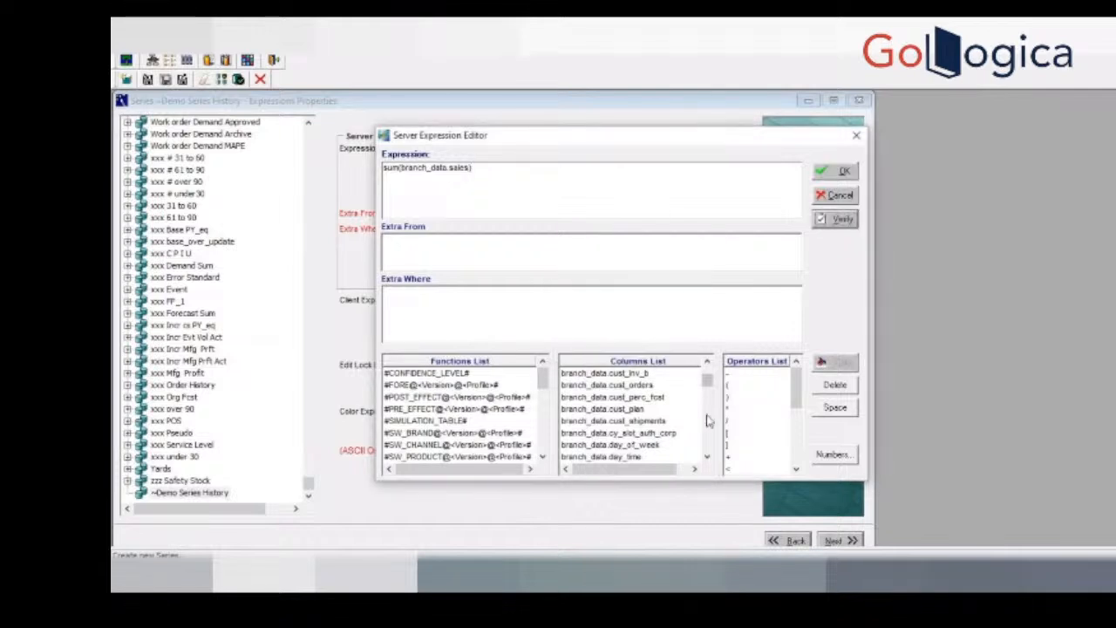
# Step: Clear the whole server expression
pyautogui.scroll(-3, 713, 441)
pyautogui.scroll(-5, 713, 441)
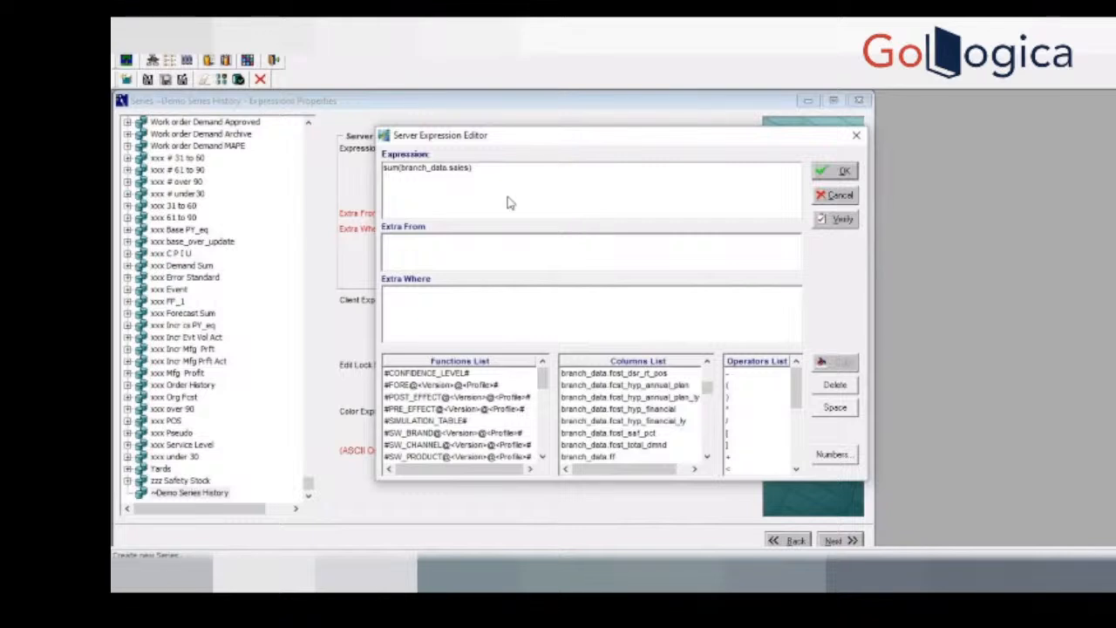
pyautogui.press('BackSpace')
pyautogui.press('BackSpace')
pyautogui.press('BackSpace')
pyautogui.press('BackSpace')
pyautogui.press('BackSpace')
pyautogui.press('BackSpace')
pyautogui.press('BackSpace')
pyautogui.press('BackSpace')
pyautogui.press('BackSpace')
pyautogui.press('BackSpace')
pyautogui.press('BackSpace')
pyautogui.press('BackSpace')
pyautogui.press('BackSpace')
pyautogui.press('BackSpace')
pyautogui.press('BackSpace')
pyautogui.press('BackSpace')
pyautogui.press('BackSpace')
pyautogui.press('BackSpace')
pyautogui.press('BackSpace')
pyautogui.press('BackSpace')
# Step: Search the editor's column list for a suitable branch_data column, examining the names beginning with r and s
pyautogui.scroll(-3, 713, 436)
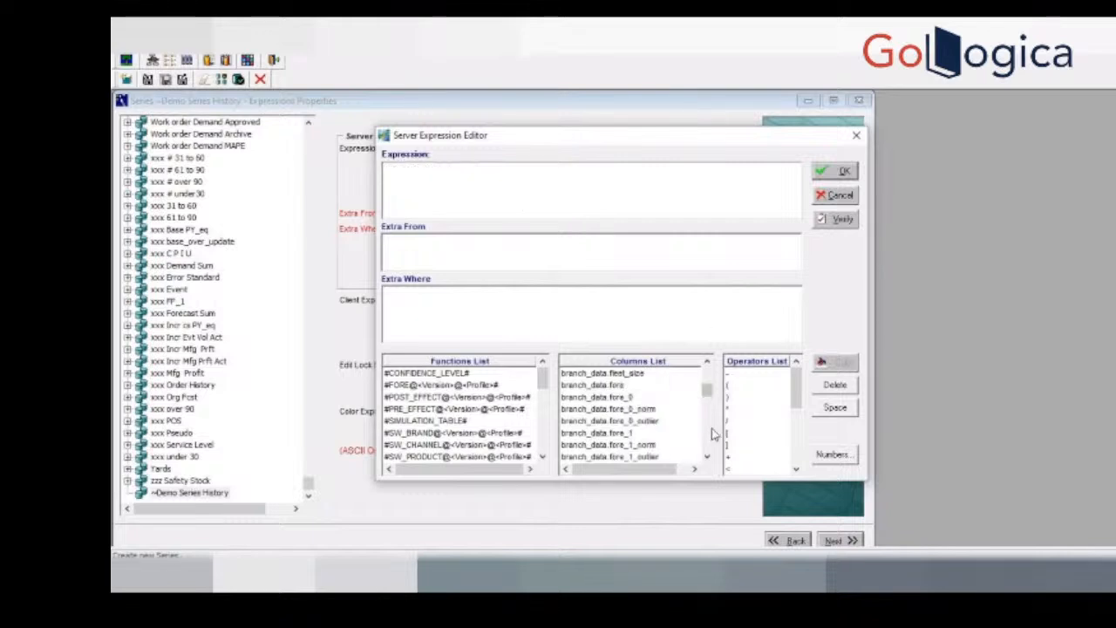
pyautogui.scroll(-5, 713, 433)
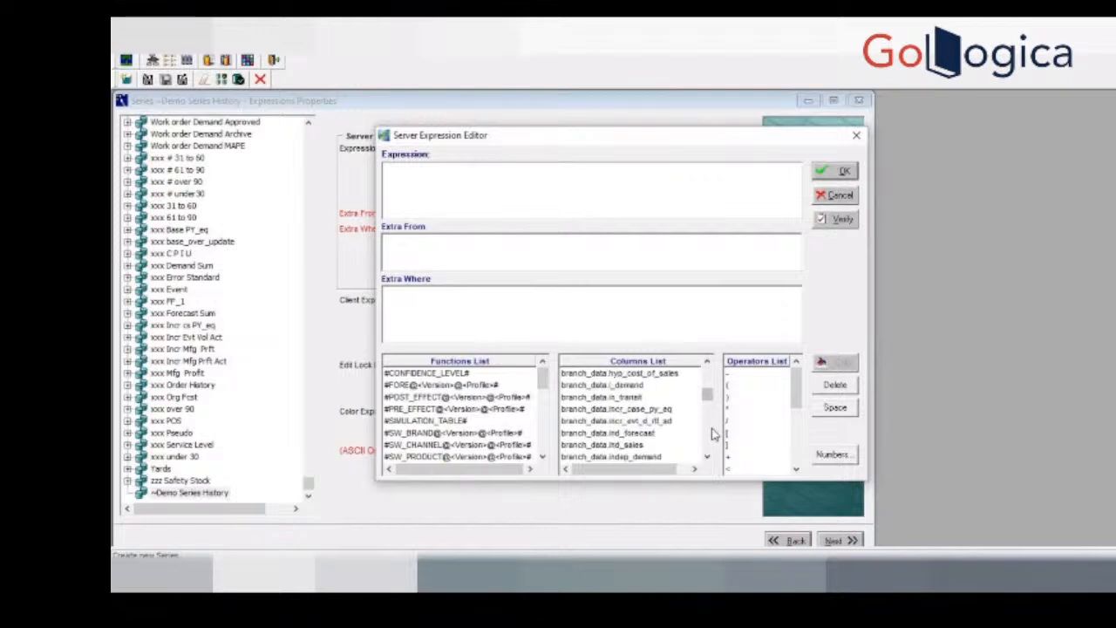
pyautogui.moveTo(706, 397)
pyautogui.mouseDown()
pyautogui.moveTo(709, 424)
pyautogui.moveTo(710, 411)
pyautogui.mouseUp()
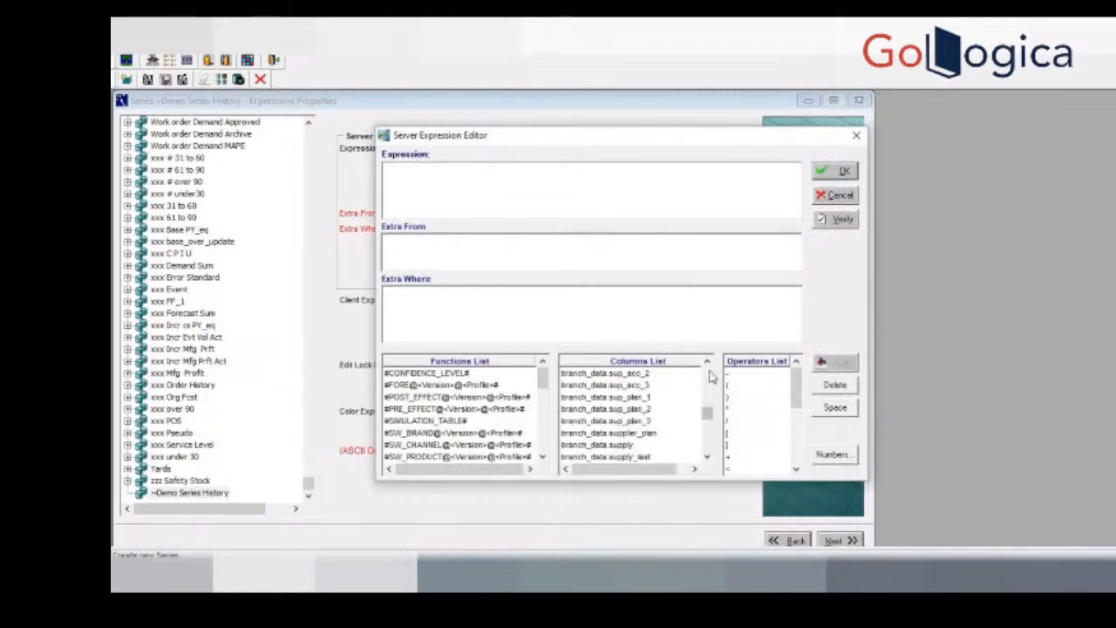
pyautogui.click(709, 372)
pyautogui.click(710, 375)
pyautogui.click(710, 374)
pyautogui.click(711, 375)
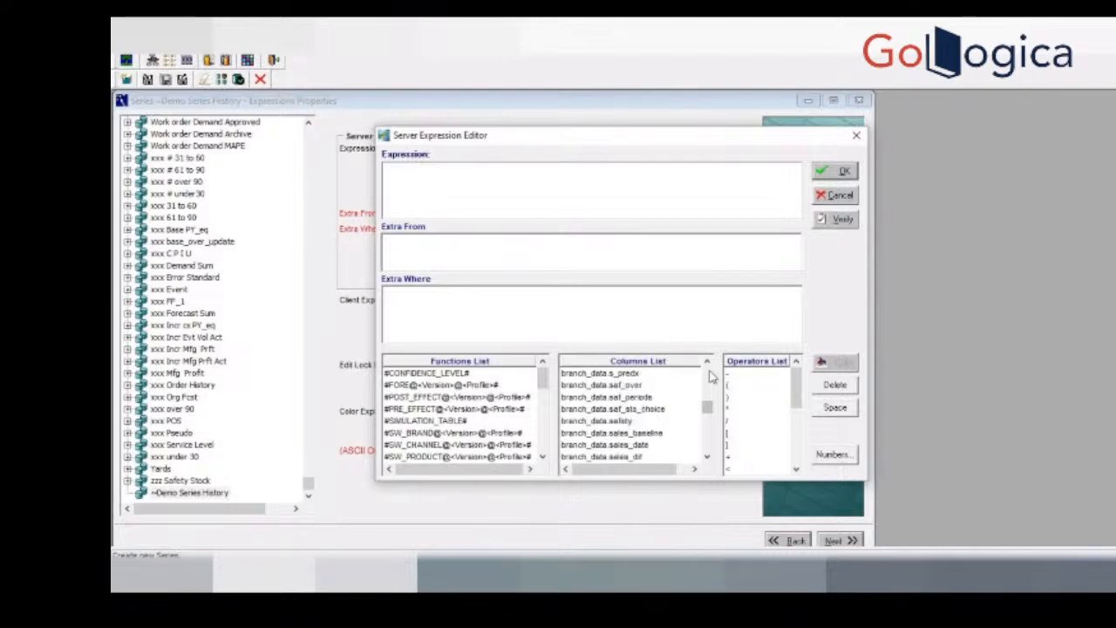
pyautogui.click(707, 458)
pyautogui.click(707, 458)
pyautogui.click(707, 458)
pyautogui.click(707, 457)
pyautogui.click(707, 457)
pyautogui.click(707, 457)
pyautogui.click(707, 458)
pyautogui.click(707, 457)
pyautogui.click(707, 458)
pyautogui.click(707, 458)
pyautogui.click(707, 458)
pyautogui.click(707, 458)
pyautogui.click(707, 458)
pyautogui.click(708, 364)
pyautogui.click(708, 365)
pyautogui.click(707, 362)
pyautogui.click(707, 362)
pyautogui.click(707, 363)
pyautogui.click(707, 363)
pyautogui.click(707, 362)
pyautogui.click(707, 362)
pyautogui.click(707, 363)
pyautogui.click(707, 364)
pyautogui.click(707, 364)
pyautogui.click(707, 364)
pyautogui.click(708, 364)
pyautogui.click(707, 364)
pyautogui.click(707, 363)
pyautogui.click(707, 363)
pyautogui.click(707, 363)
pyautogui.click(707, 363)
pyautogui.click(707, 363)
pyautogui.click(707, 362)
pyautogui.click(707, 362)
pyautogui.click(708, 363)
pyautogui.click(707, 363)
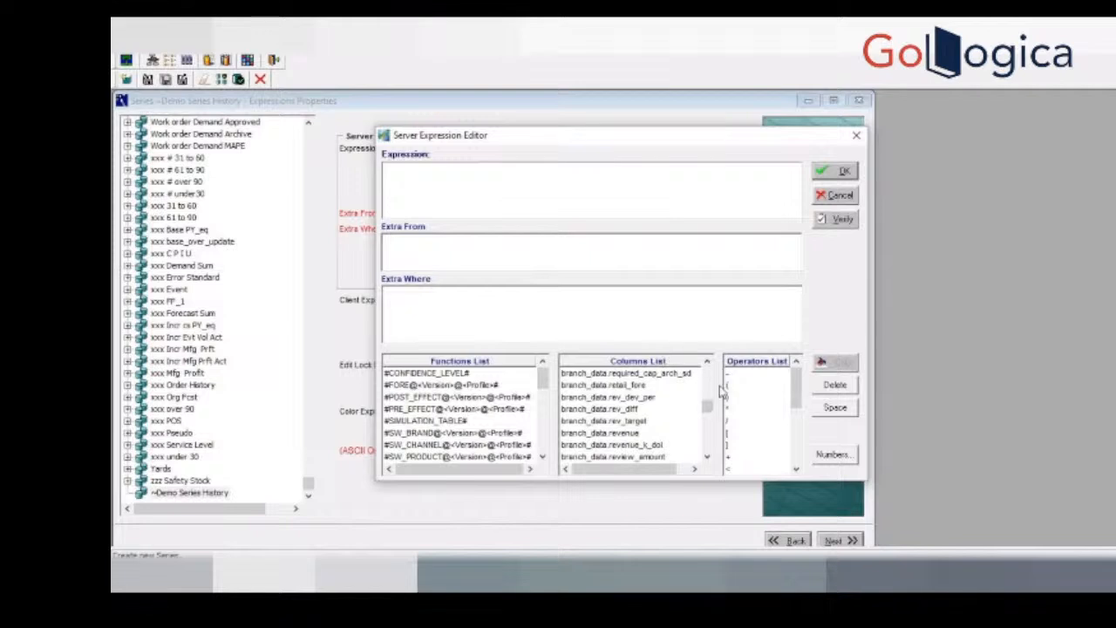
pyautogui.click(708, 422)
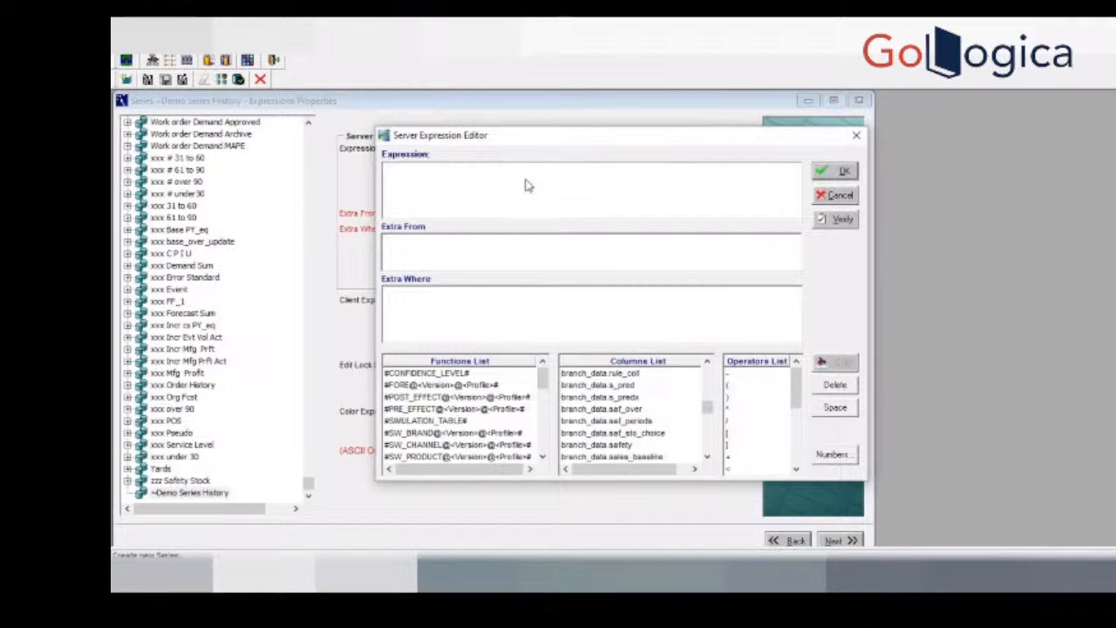
# Step: Begin the server expression with Sum(branch_data. and leave the column name open
pyautogui.write('Sum(branch_data.')
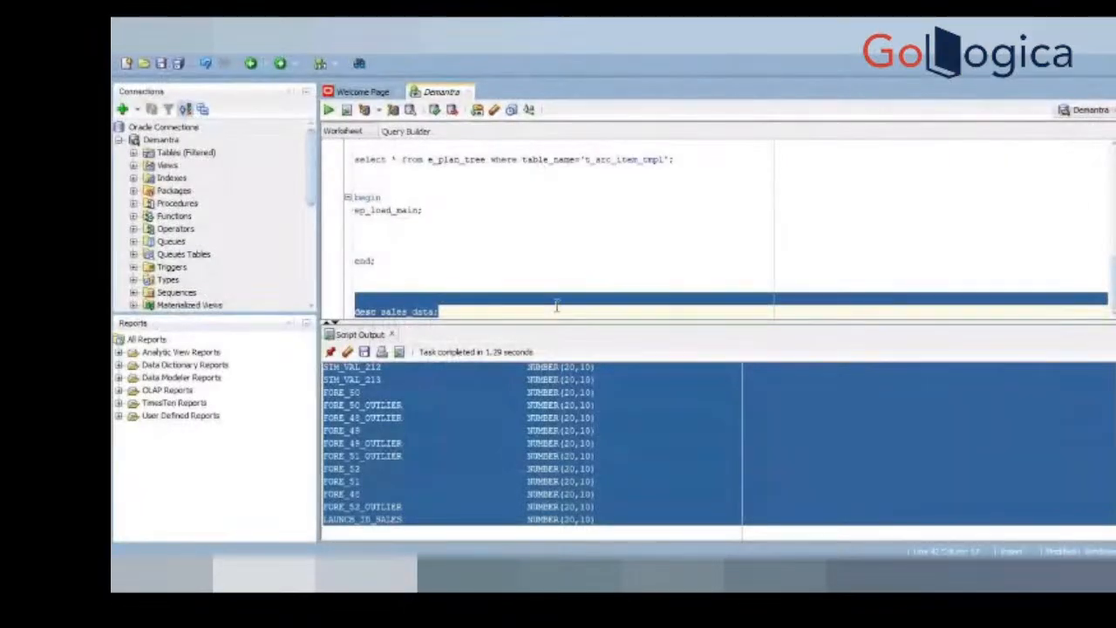
# Step: In SQL Developer, add the query select * from computed_fields; below the desc sales_data statement
pyautogui.click(558, 308)
pyautogui.press('Return')
pyautogui.press('Return')
pyautogui.write('selec')
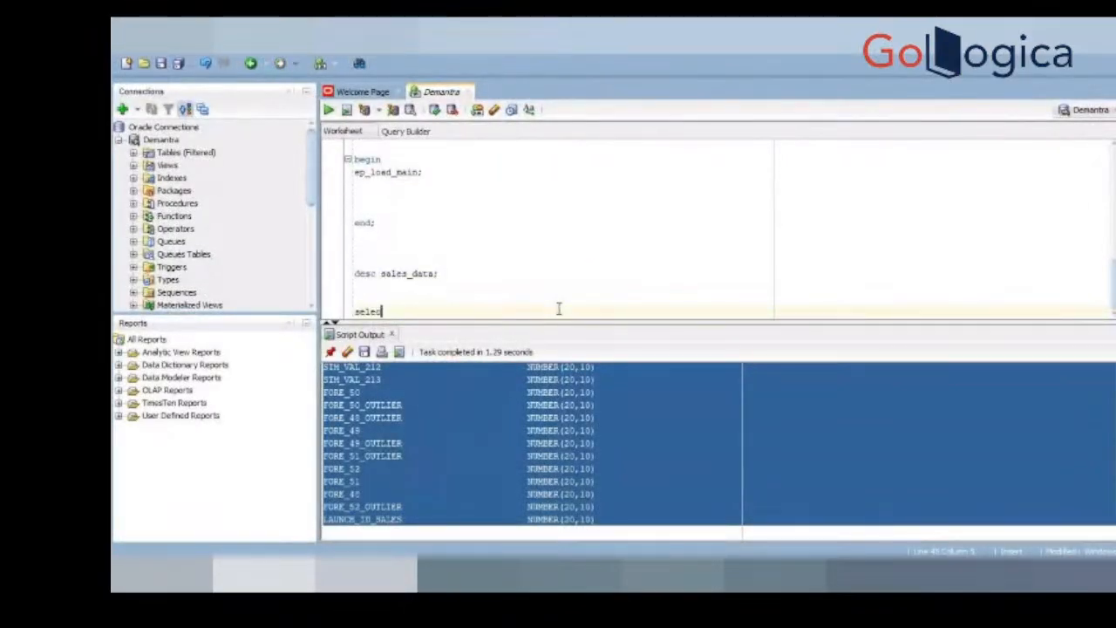
pyautogui.write('t * from computed_fields;')
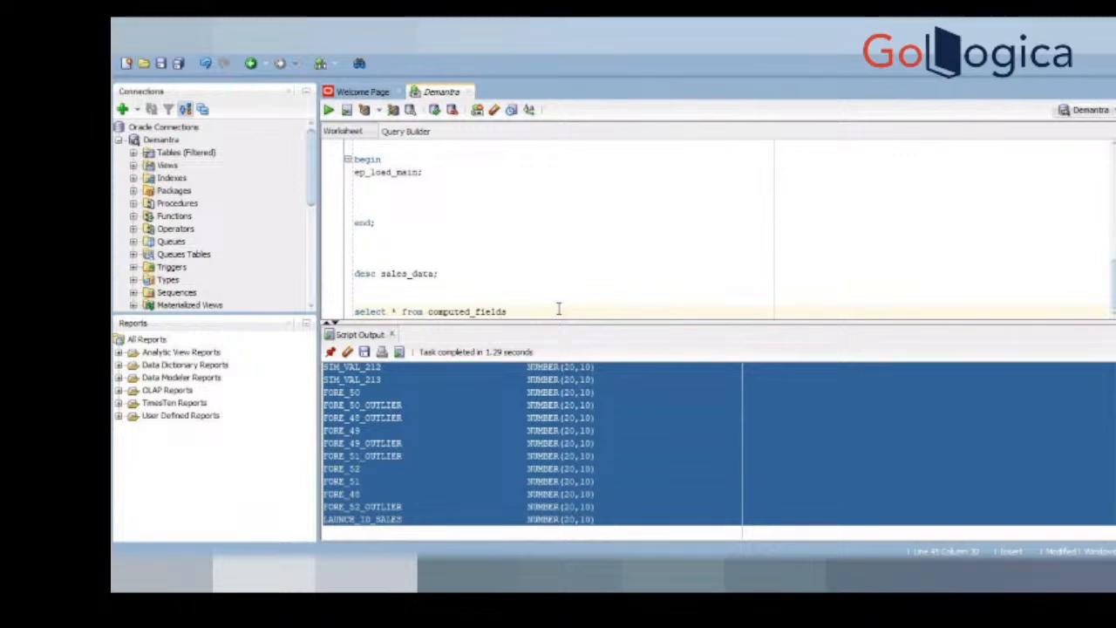
# Step: Run only the computed_fields query and examine the result columns for the one holding the series titles
pyautogui.press('F5')
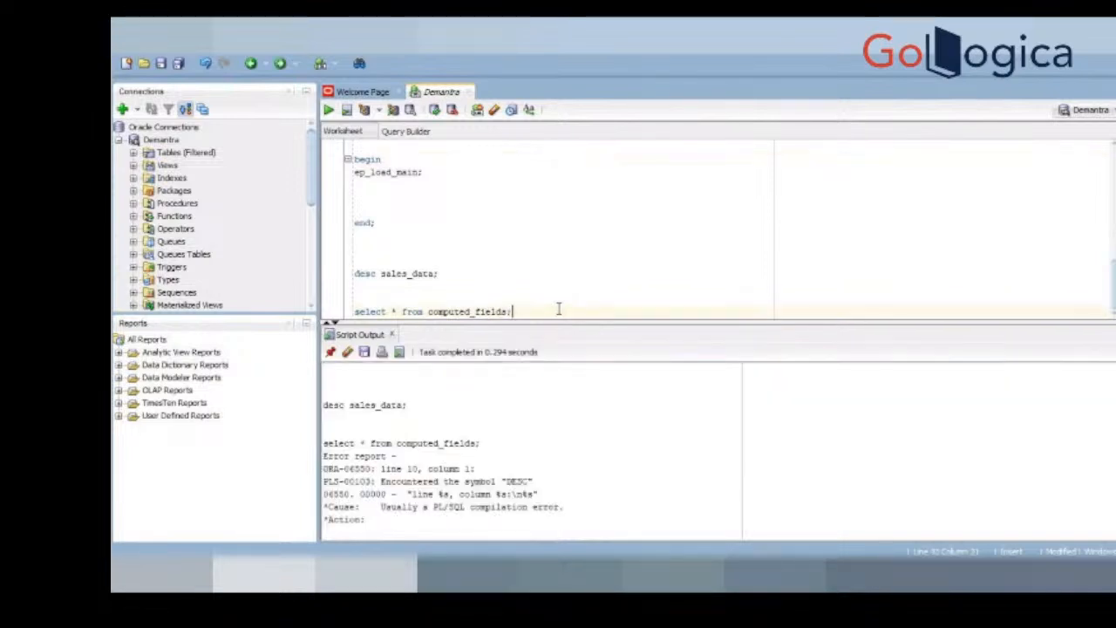
pyautogui.hotkey('shift', 'Home')
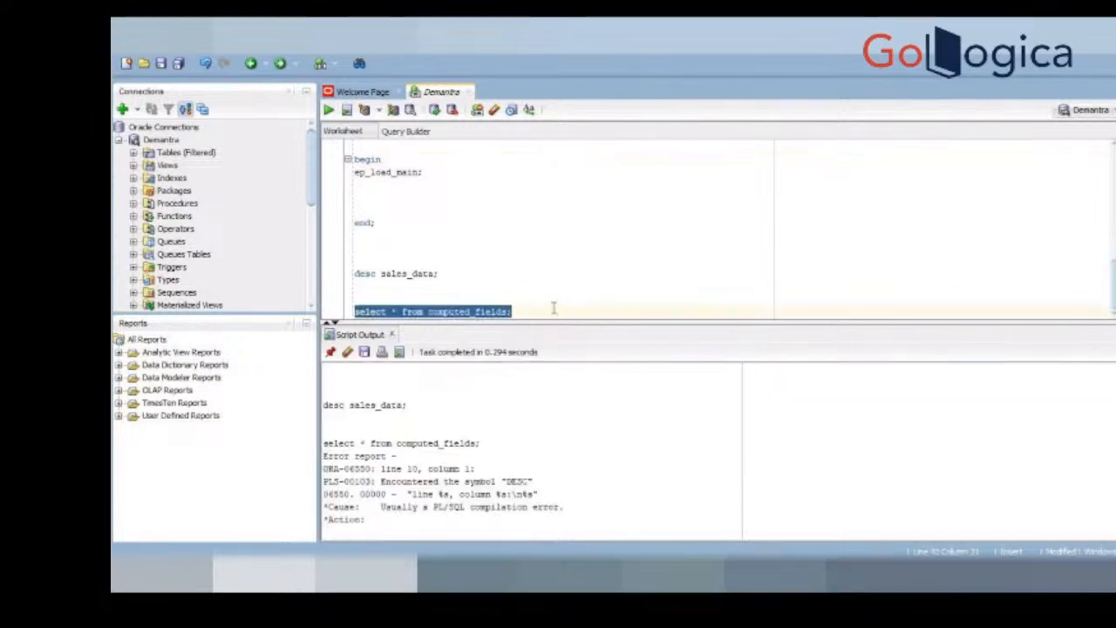
pyautogui.hotkey('ctrl', 'Return')
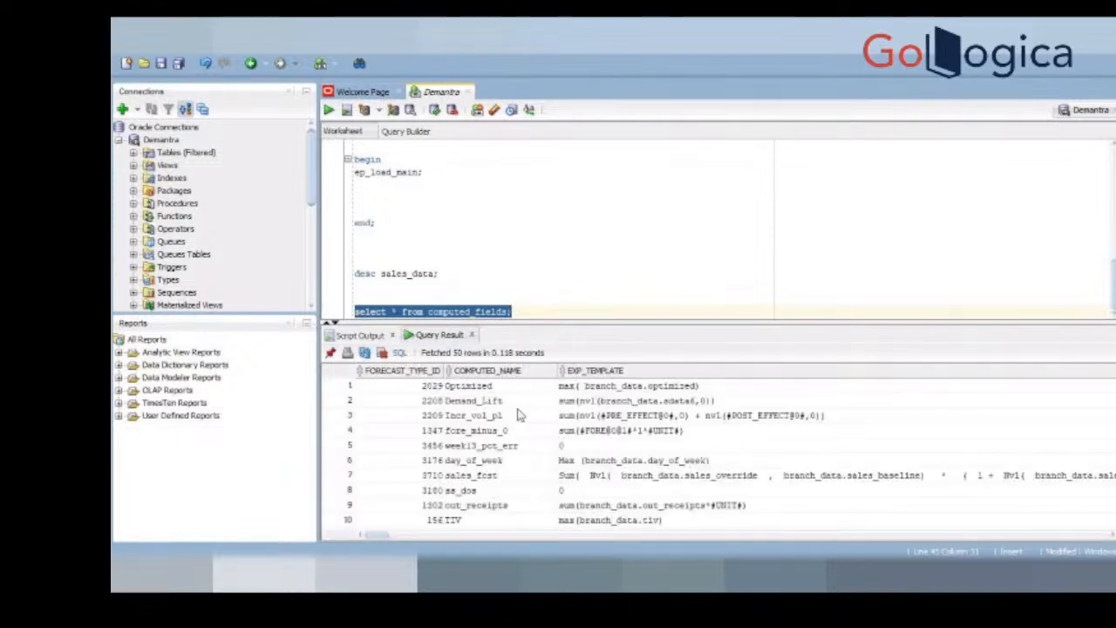
pyautogui.click(590, 419)
pyautogui.press('Right')
pyautogui.press('Right')
pyautogui.press('Right')
pyautogui.press('Right')
pyautogui.press('Right')
pyautogui.press('Right')
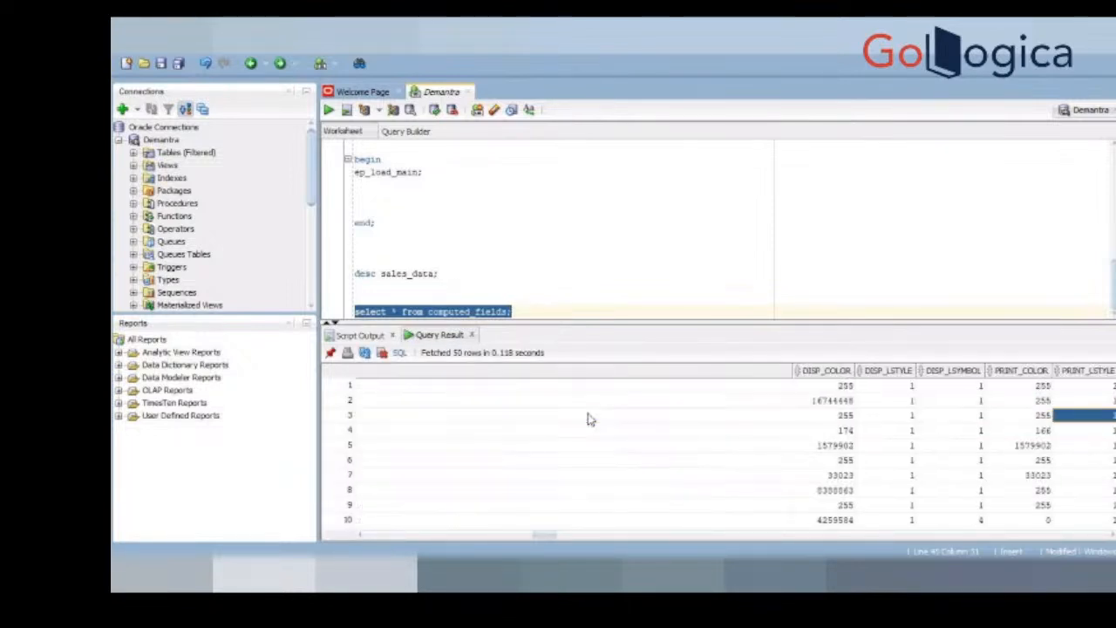
pyautogui.press('Right')
pyautogui.press('Right')
pyautogui.press('Right')
pyautogui.press('Right')
pyautogui.press('Right')
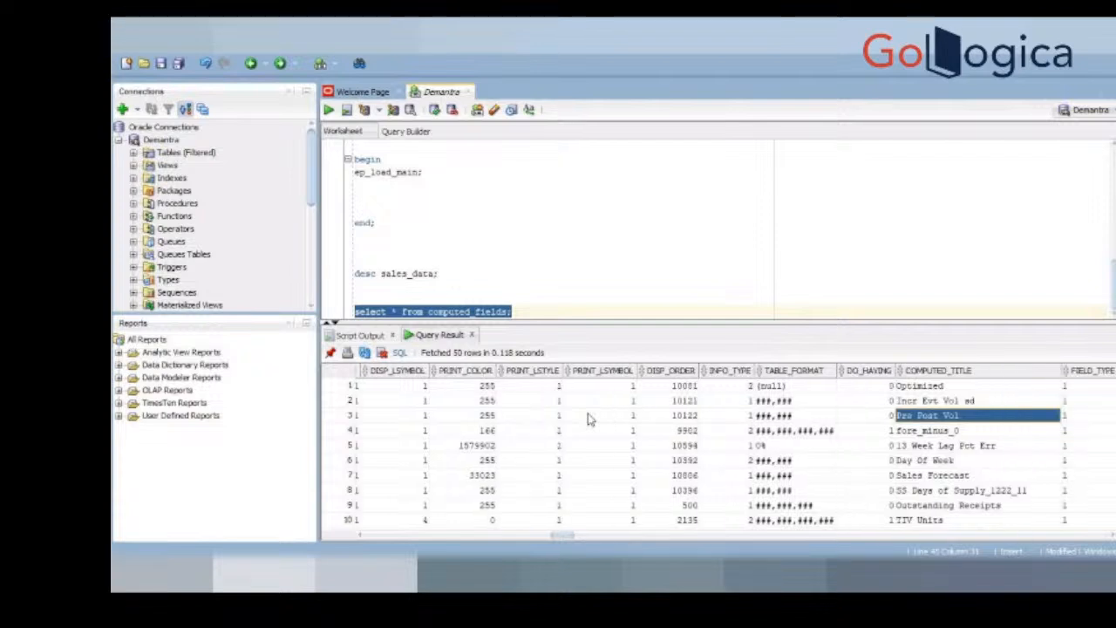
# Step: Restrict the computed_fields query with where computed_title ='History' and run that statement
pyautogui.click(513, 311)
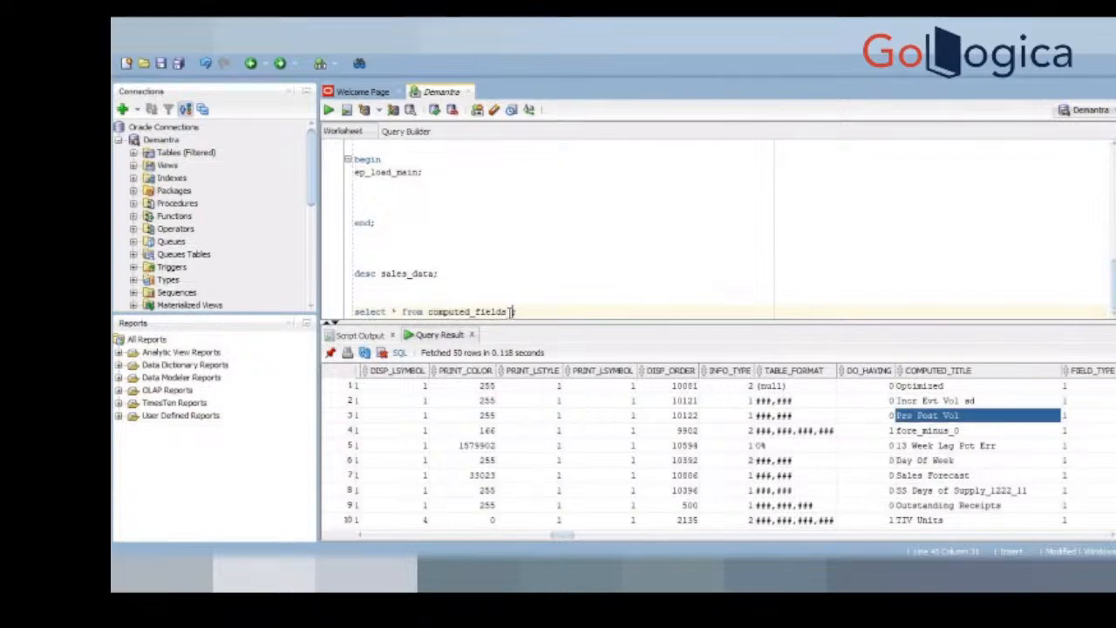
pyautogui.write('where computed_t')
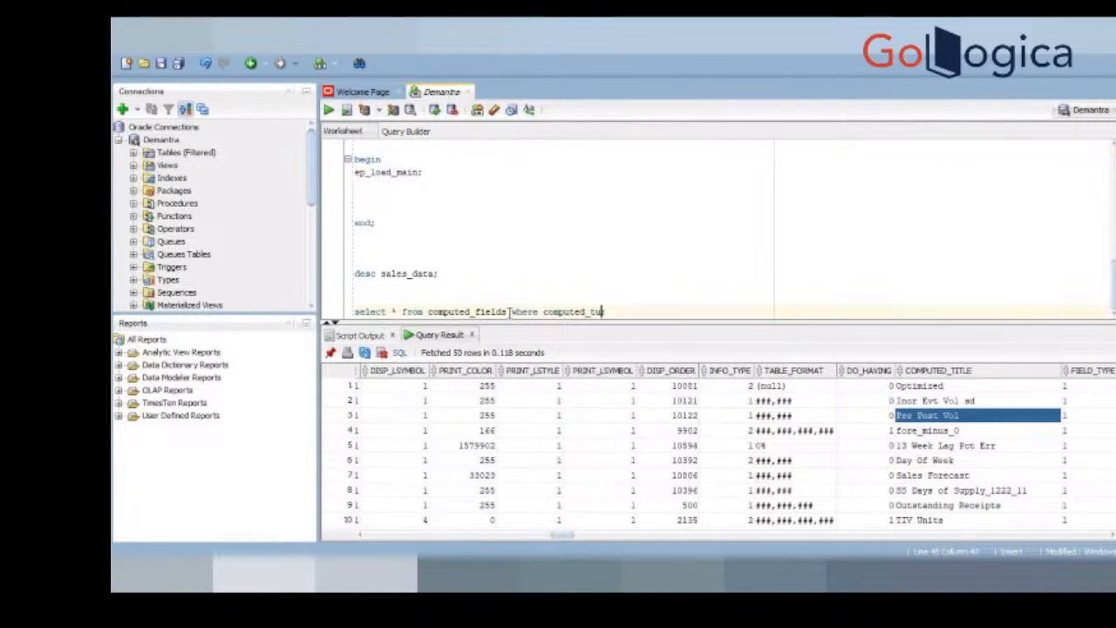
pyautogui.write('itle li')
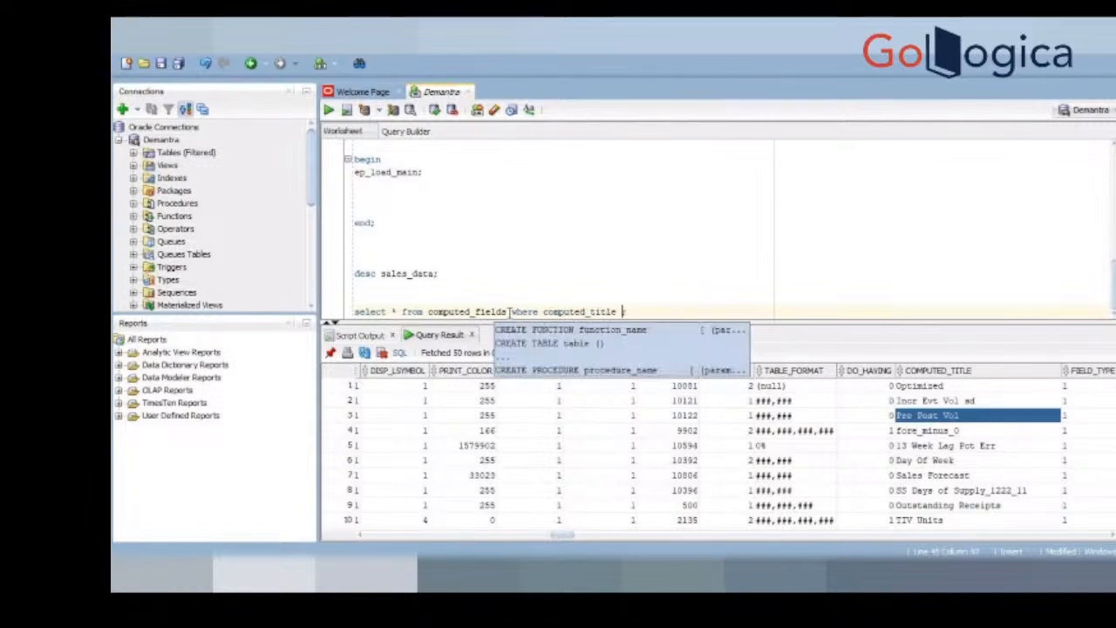
pyautogui.press('BackSpace')
pyautogui.press('BackSpace')
pyautogui.write("=''")
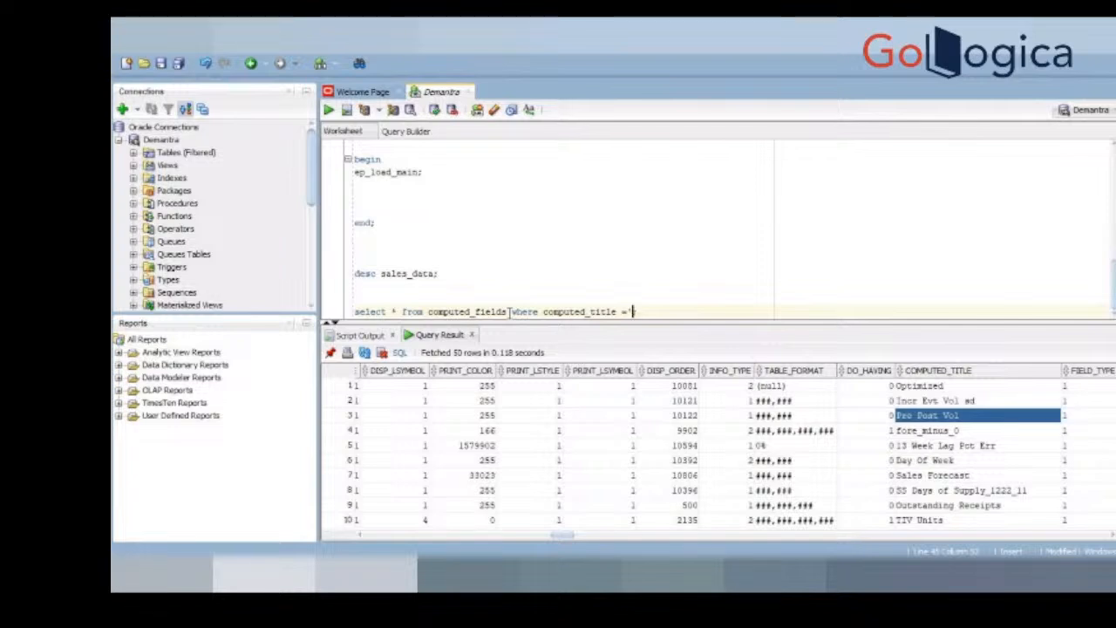
pyautogui.write('Histor')
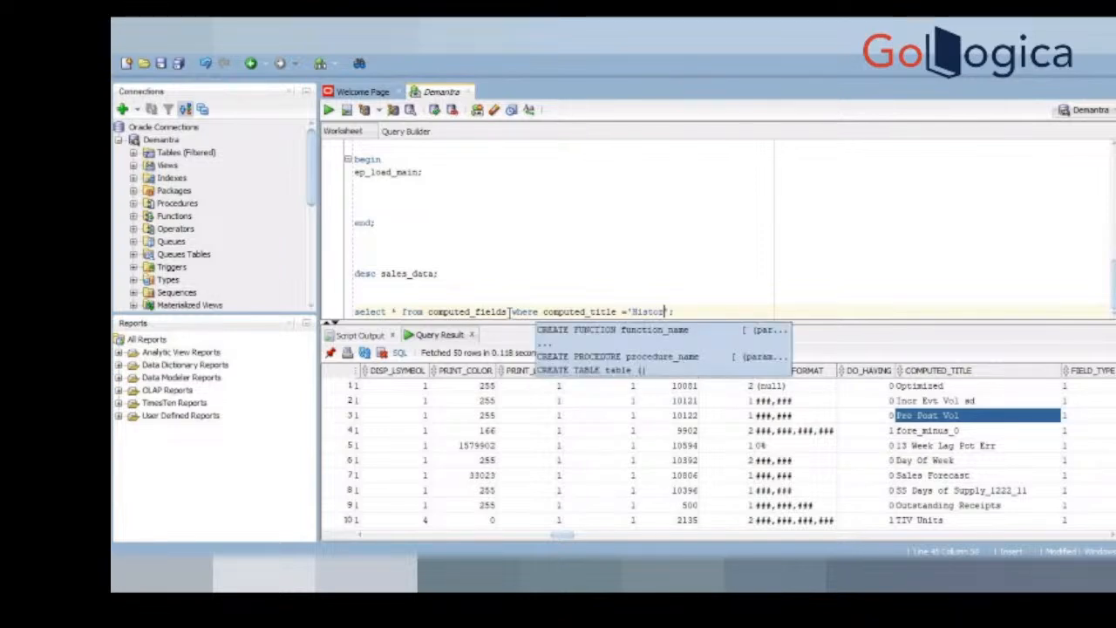
pyautogui.write('y')
pyautogui.tripleClick(662, 311)
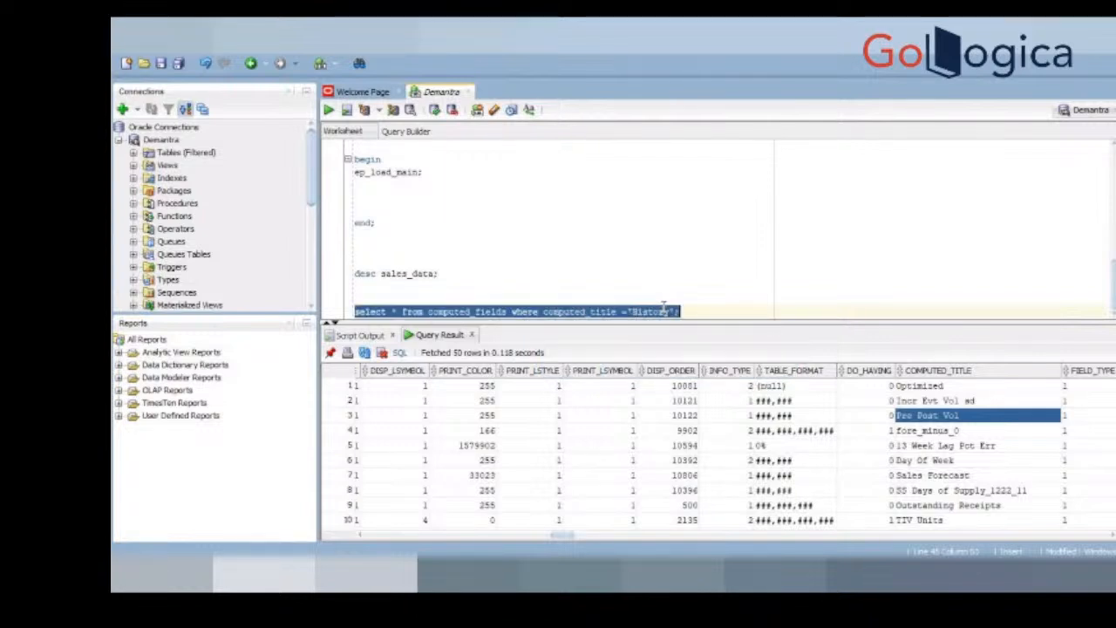
pyautogui.hotkey('ctrl', 'Return')
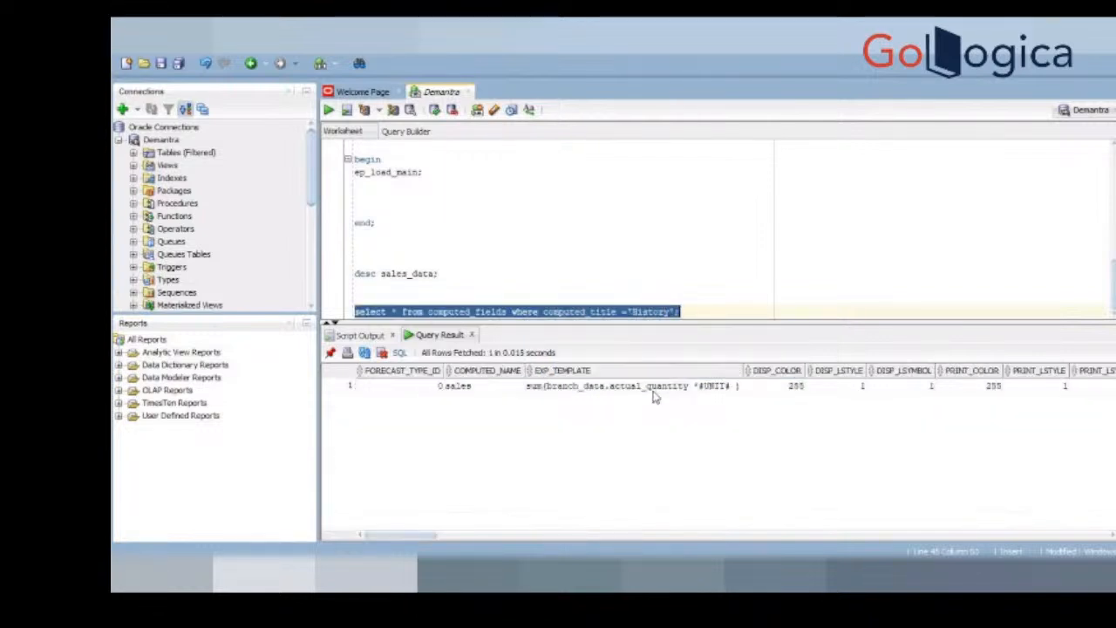
# Step: Copy actual_quantity from the History row's EXP_TEMPLATE value and complete the Business Modeler server expression as SUM(branch_data.actual_quantity)
pyautogui.click(655, 386)
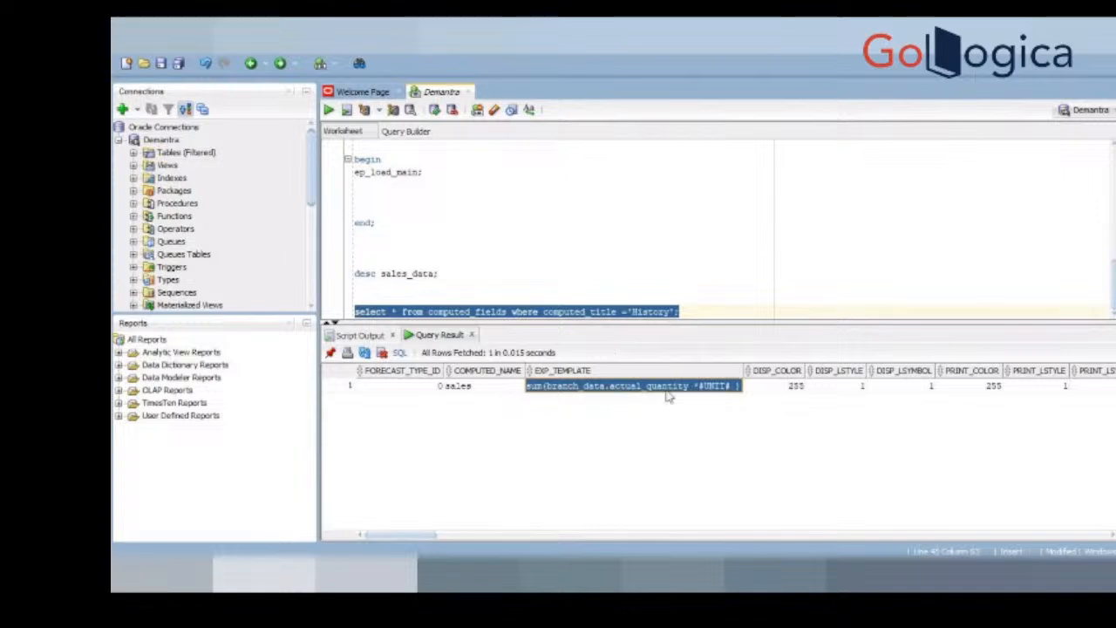
pyautogui.doubleClick(678, 390)
pyautogui.moveTo(692, 394); pyautogui.dragTo(598, 397)
pyautogui.hotkey('shift', 'End')
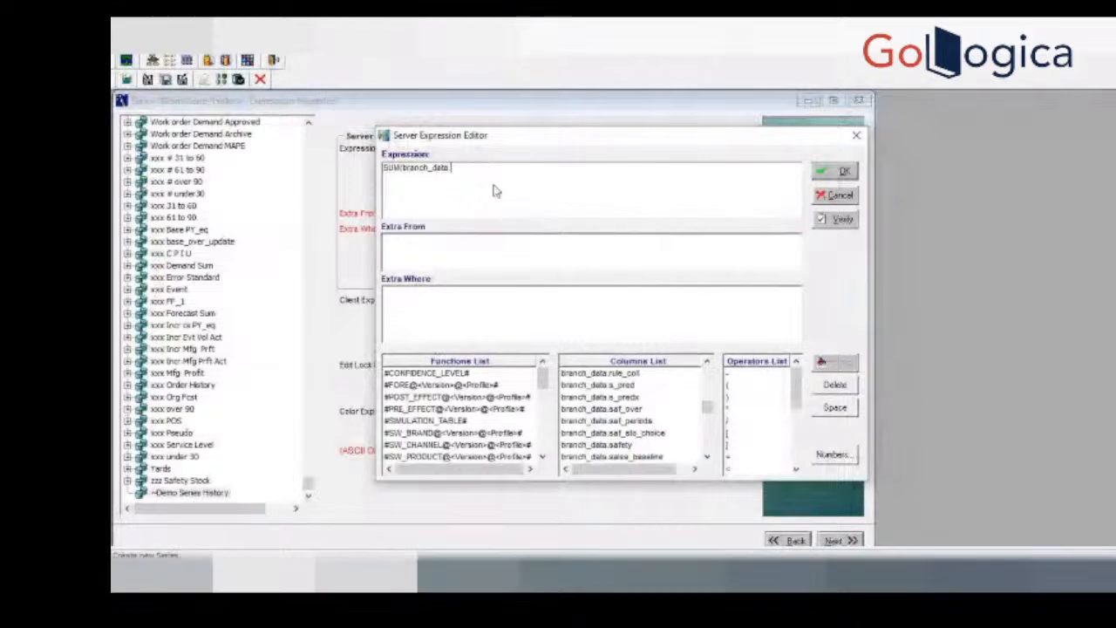
pyautogui.write('actual_quantity')
pyautogui.write(')')
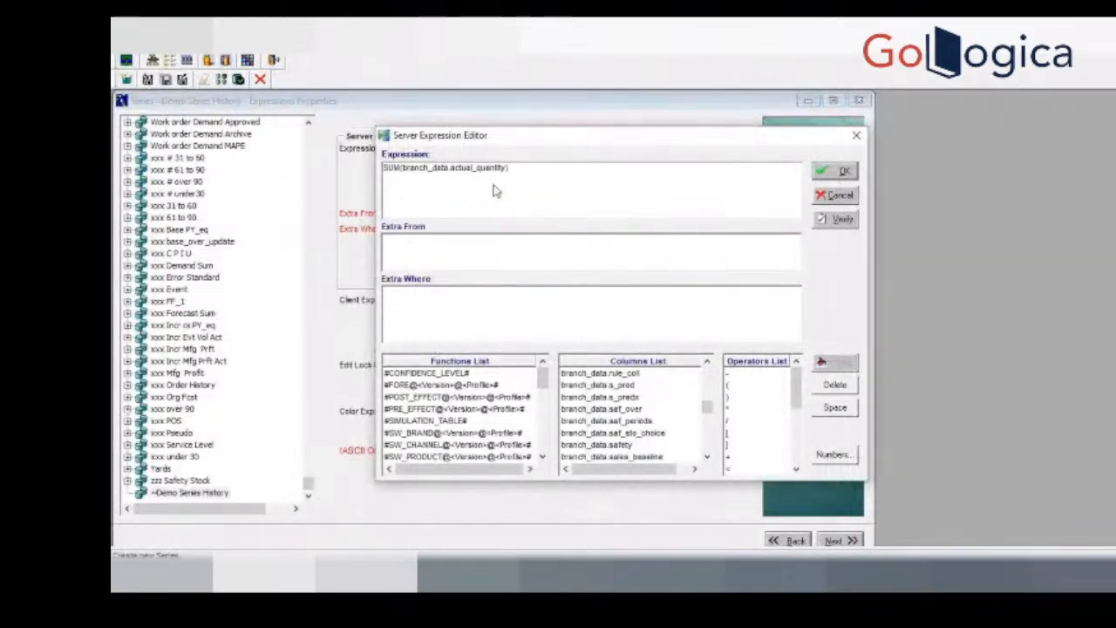
# Step: Verify the SUM(branch_data.actual_quantity) server expression and accept it
pyautogui.click(834, 220)
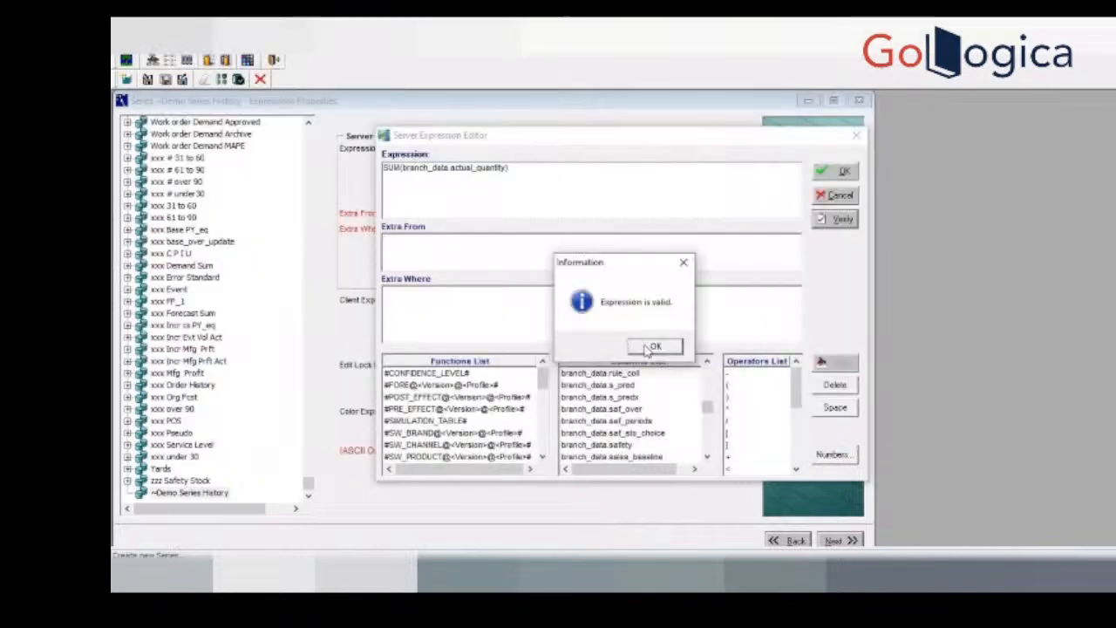
pyautogui.click(653, 346)
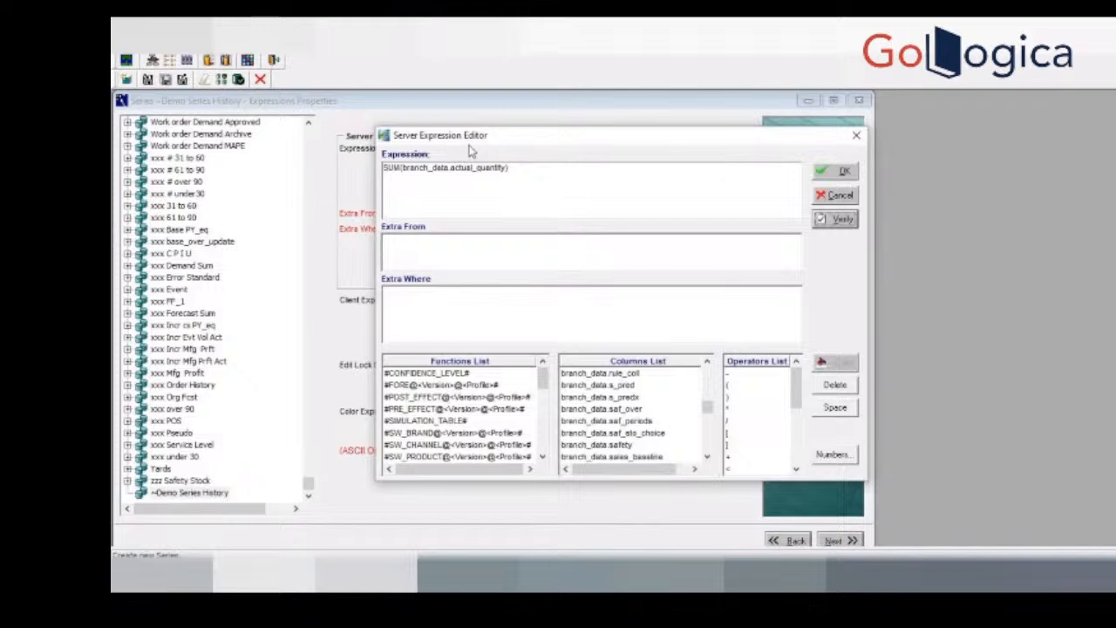
pyautogui.click(837, 171)
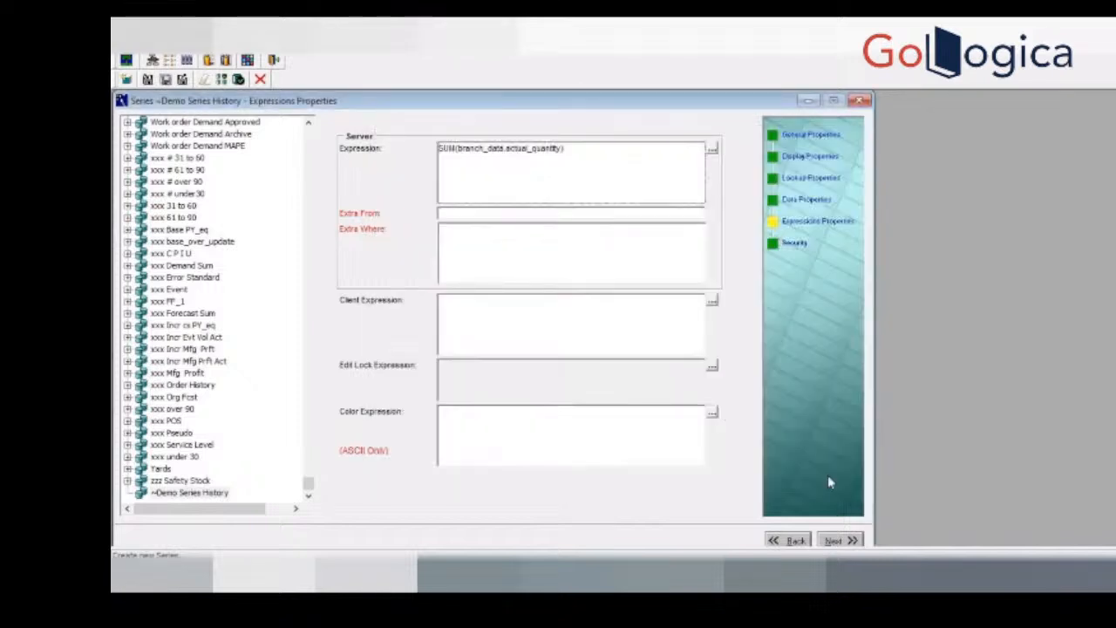
# Step: Continue to the series' Security settings and save the ~Demo Series History series
pyautogui.click(840, 540)
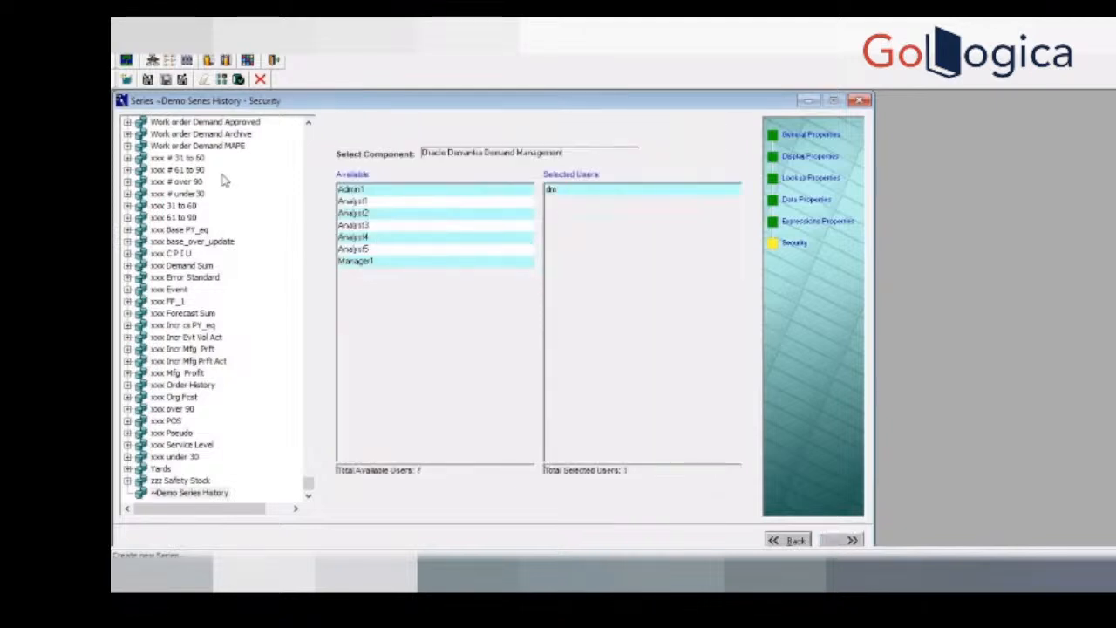
pyautogui.click(148, 79)
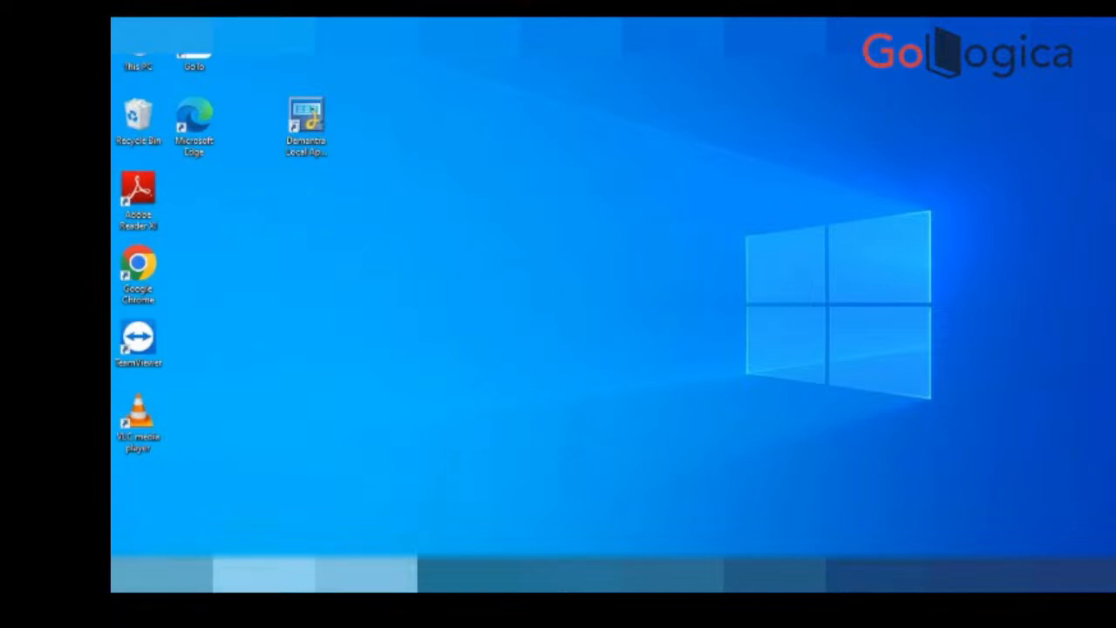
# Step: Open Windows Services and start the Apache Tomcat 8.5 demantra service
pyautogui.click(261, 574)
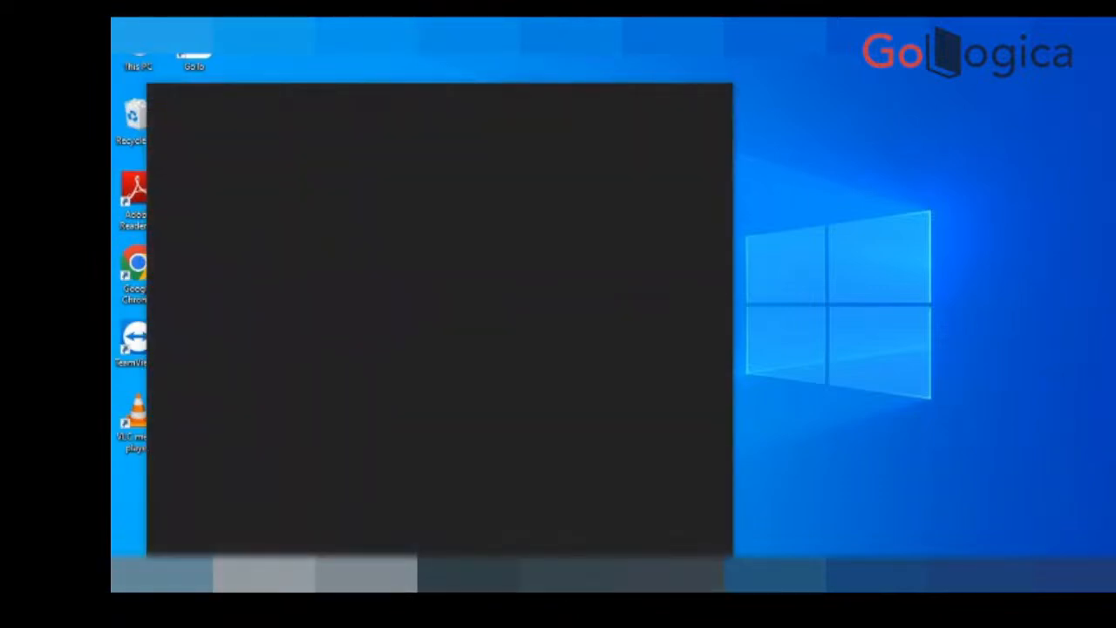
pyautogui.write('serv')
pyautogui.press('Return')
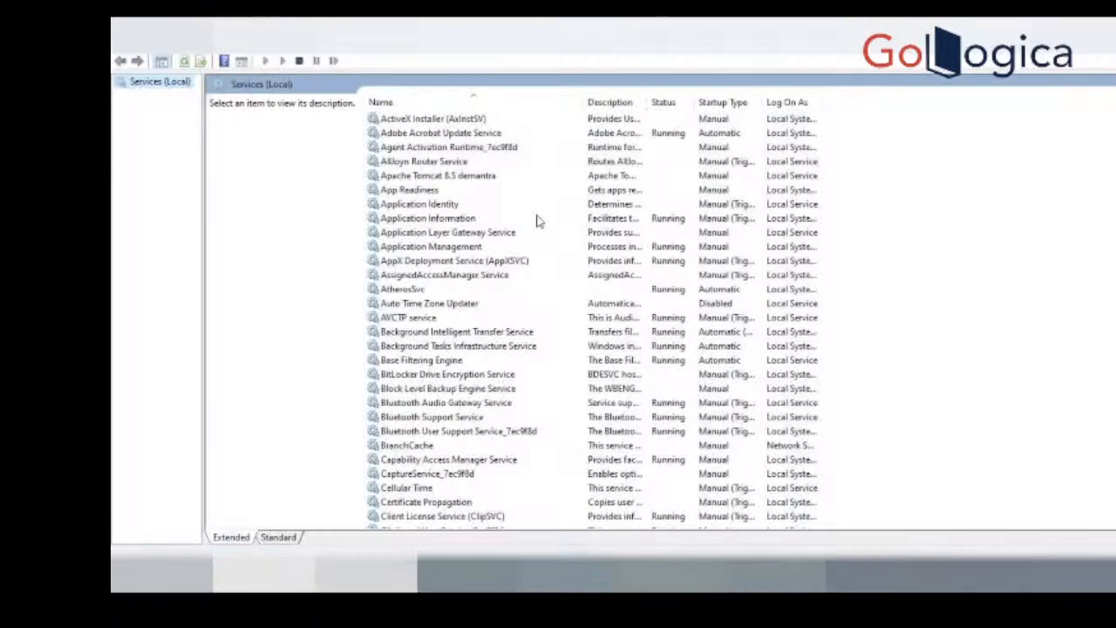
pyautogui.click(463, 179)
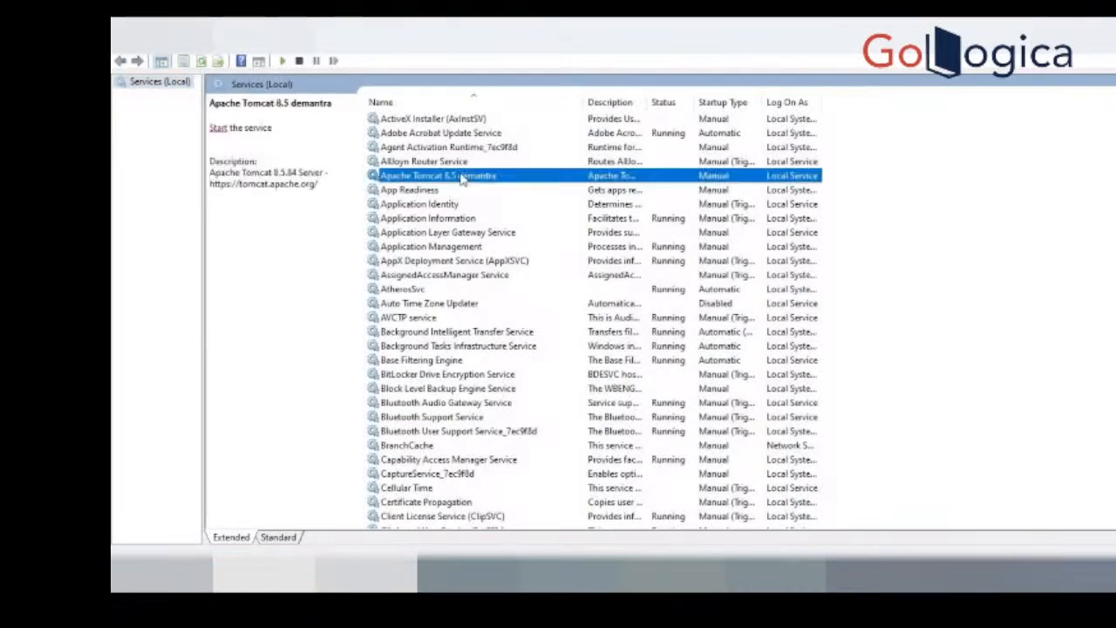
pyautogui.click(218, 128)
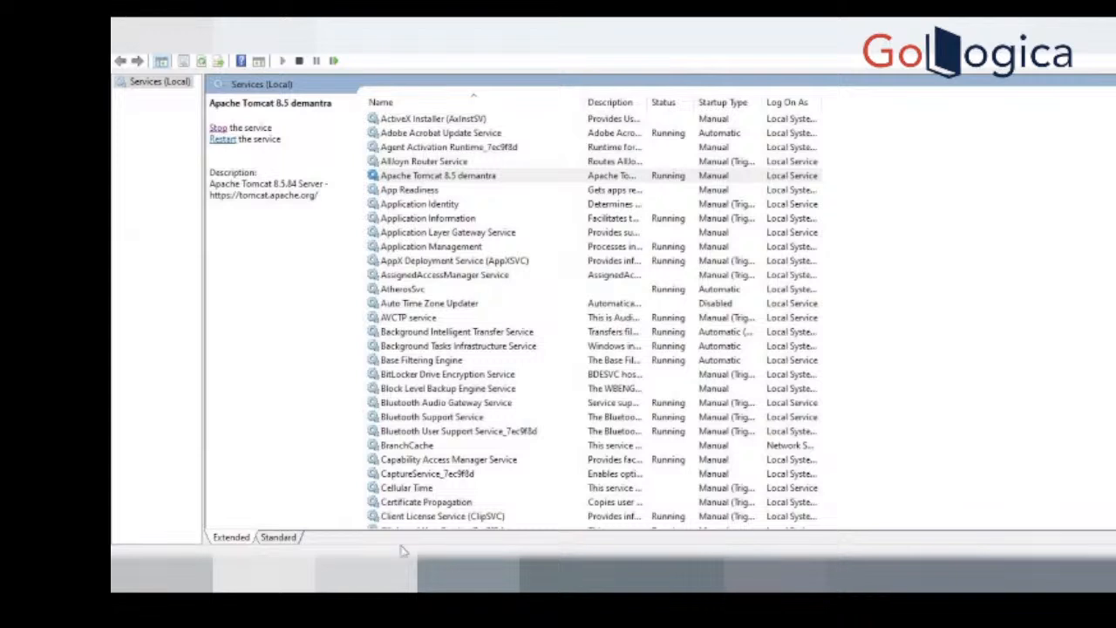
# Step: Launch the Demantra Local Application from the desktop
pyautogui.press('super+d')
pyautogui.click(307, 114)
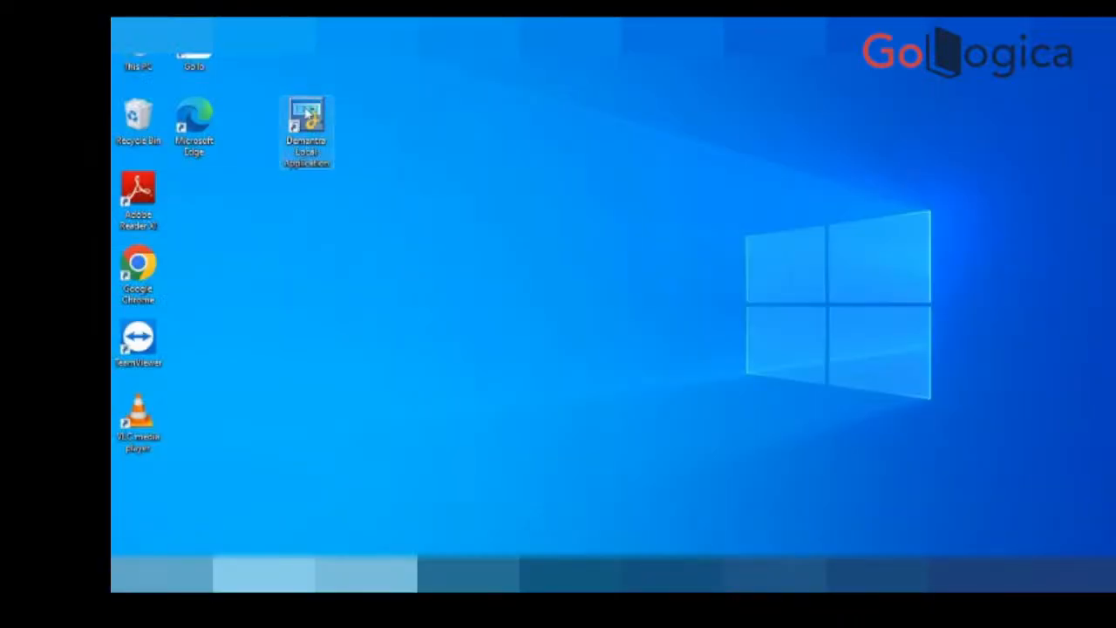
pyautogui.doubleClick(306, 114)
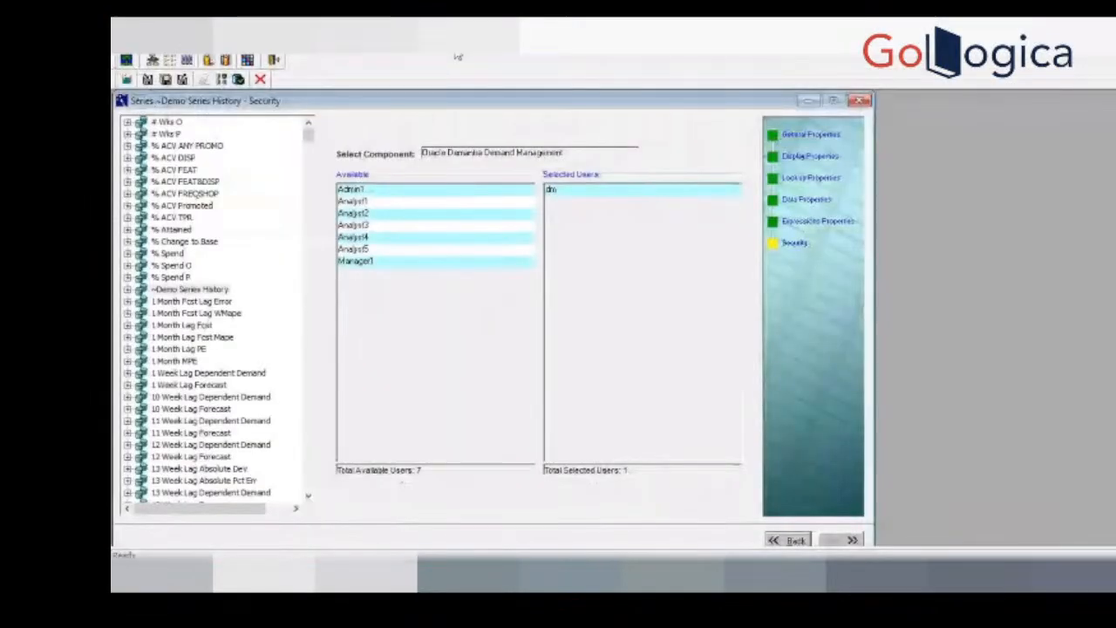
# Step: Open the Oracle Demantra Demand Management component in Business Modeler, check its selected series for ~demo series history, and close the wizard
pyautogui.click(458, 57)
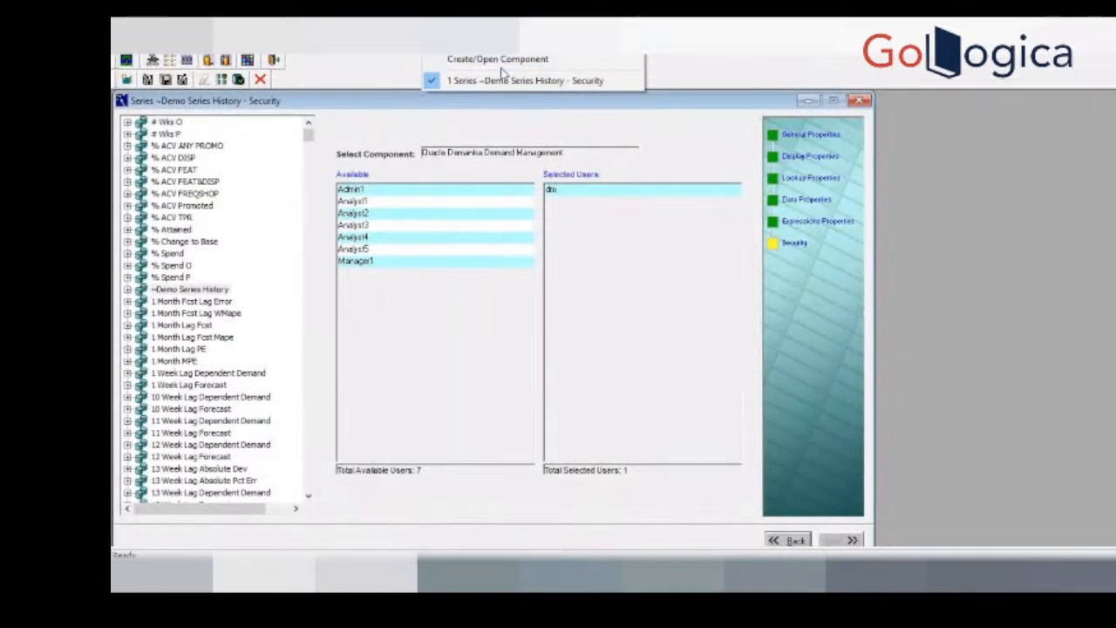
pyautogui.click(502, 61)
pyautogui.click(574, 406)
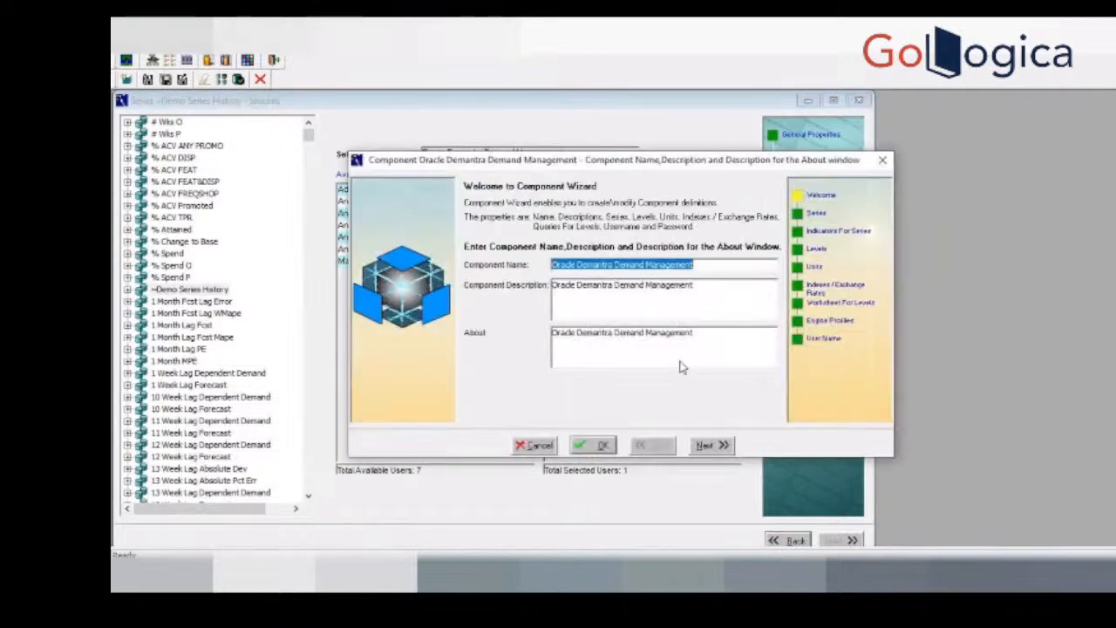
pyautogui.click(818, 216)
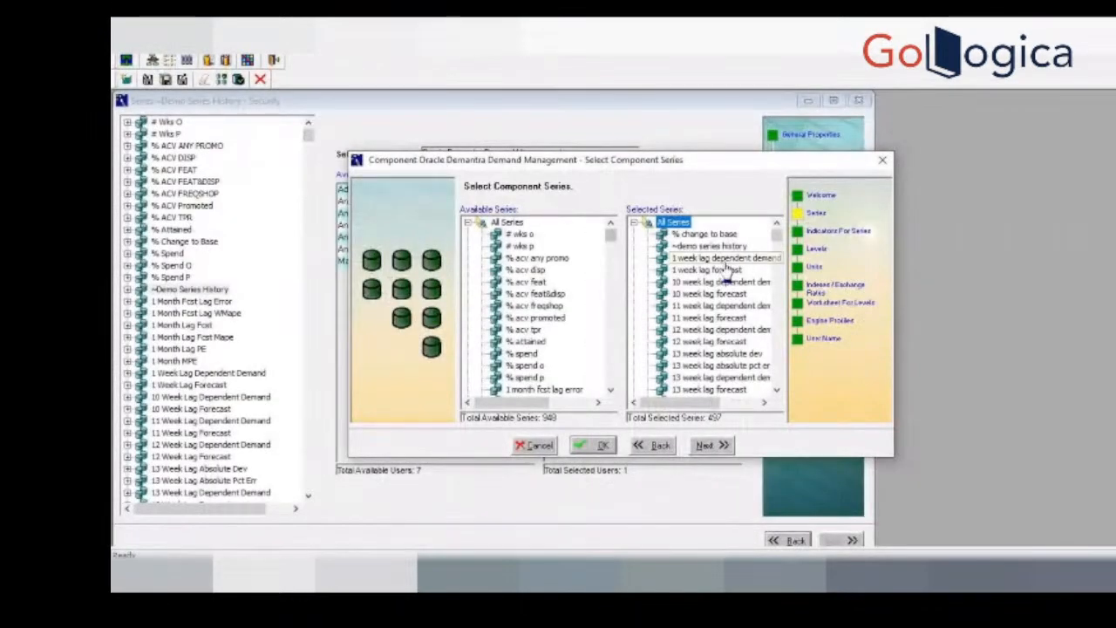
pyautogui.moveTo(773, 246); pyautogui.dragTo(778, 224)
pyautogui.click(773, 296)
pyautogui.click(774, 305)
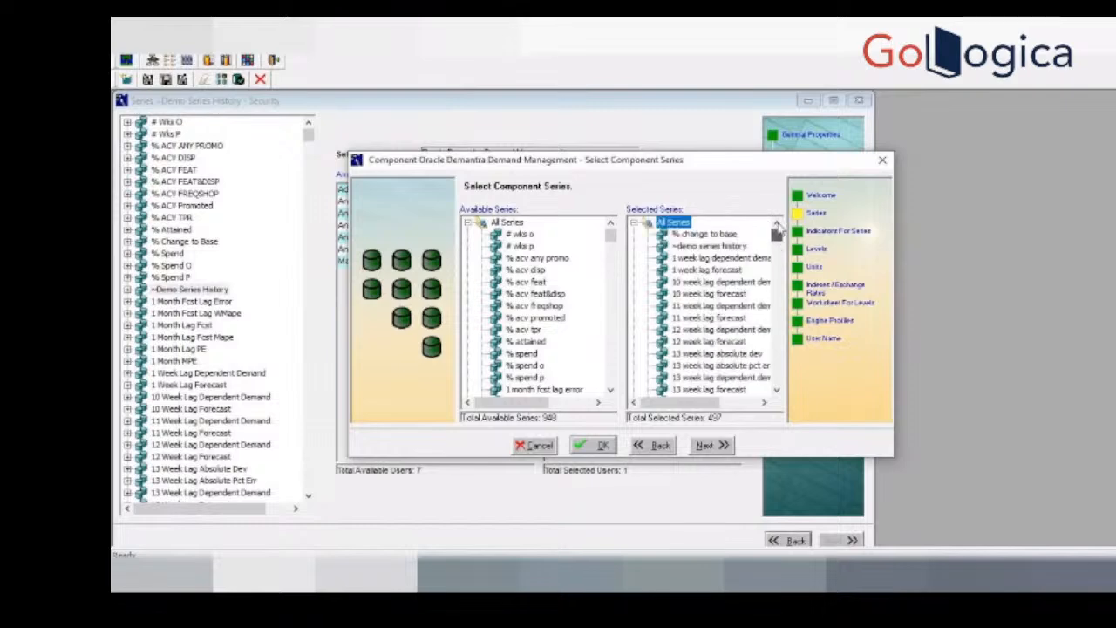
pyautogui.click(882, 160)
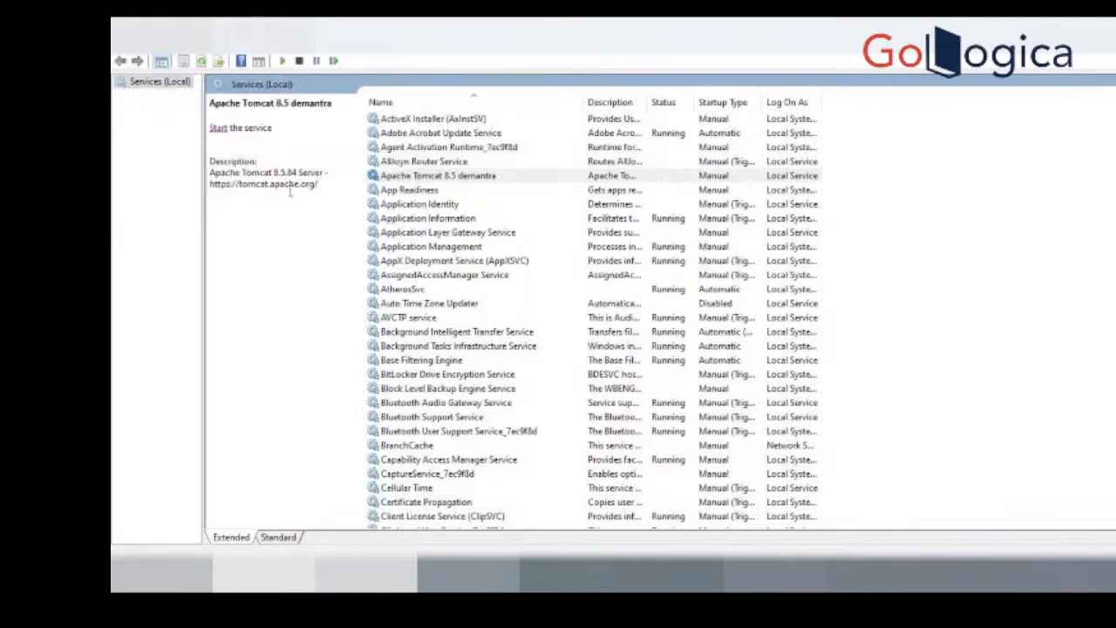
# Step: Start the stopped Apache Tomcat 8.5 demantra service in Windows Services and open the Demantra Local Application again
pyautogui.click(220, 129)
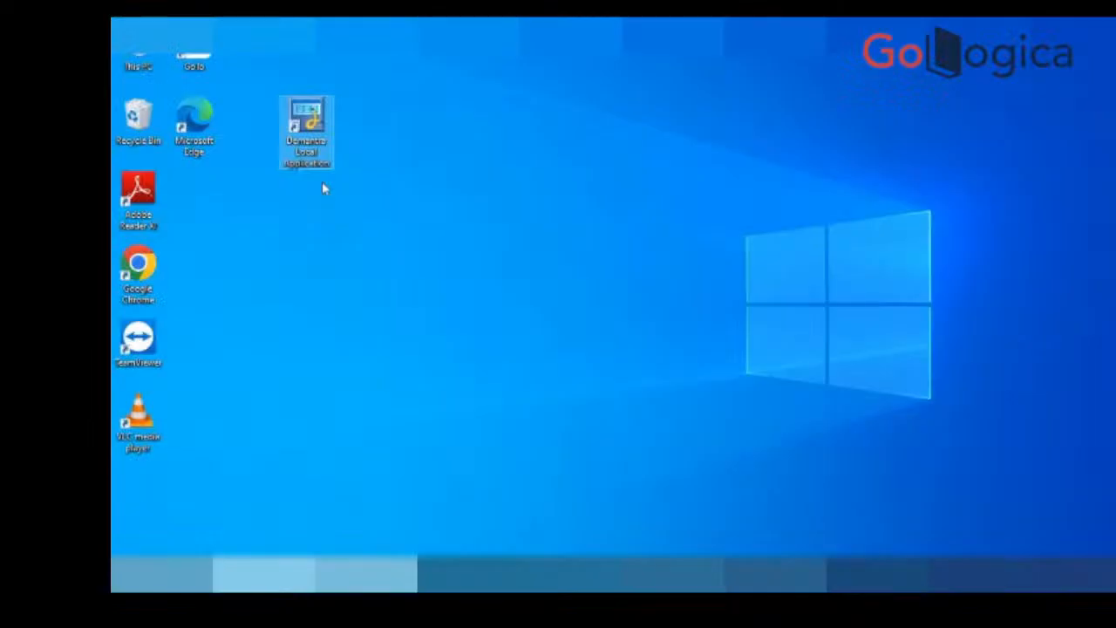
pyautogui.doubleClick(316, 170)
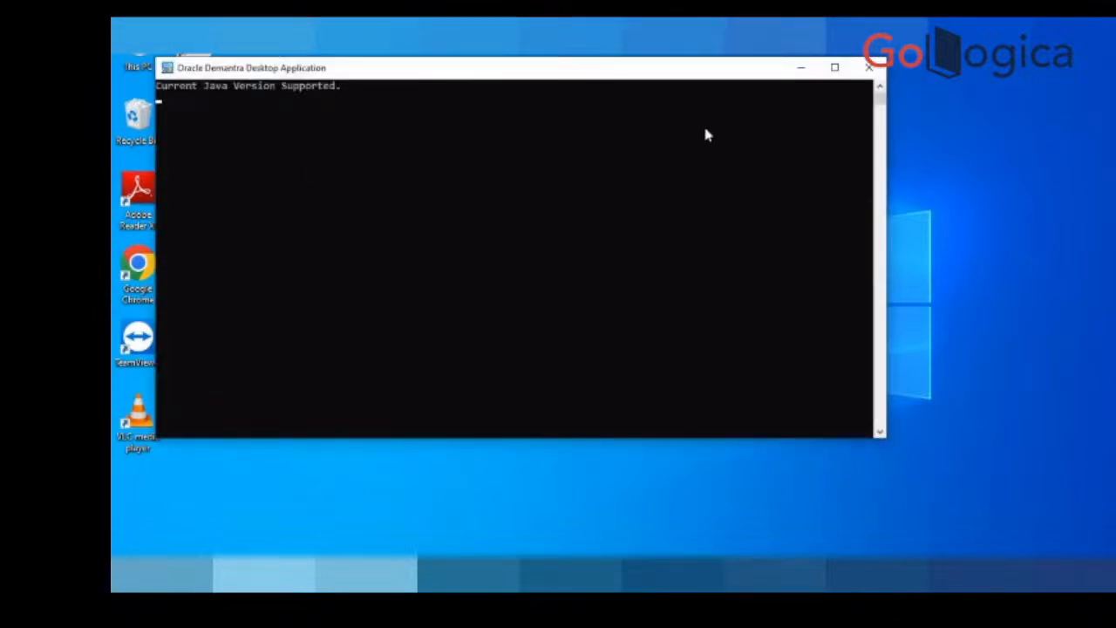
pyautogui.click(801, 67)
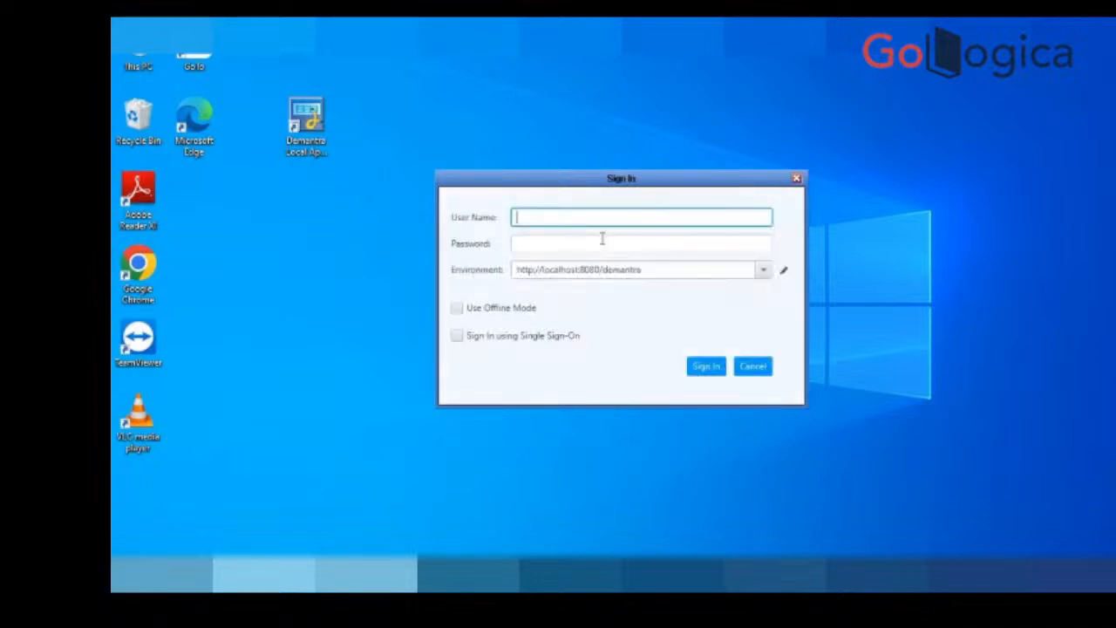
pyautogui.write('dm')
pyautogui.press('Tab')
pyautogui.write('•••••••••••')
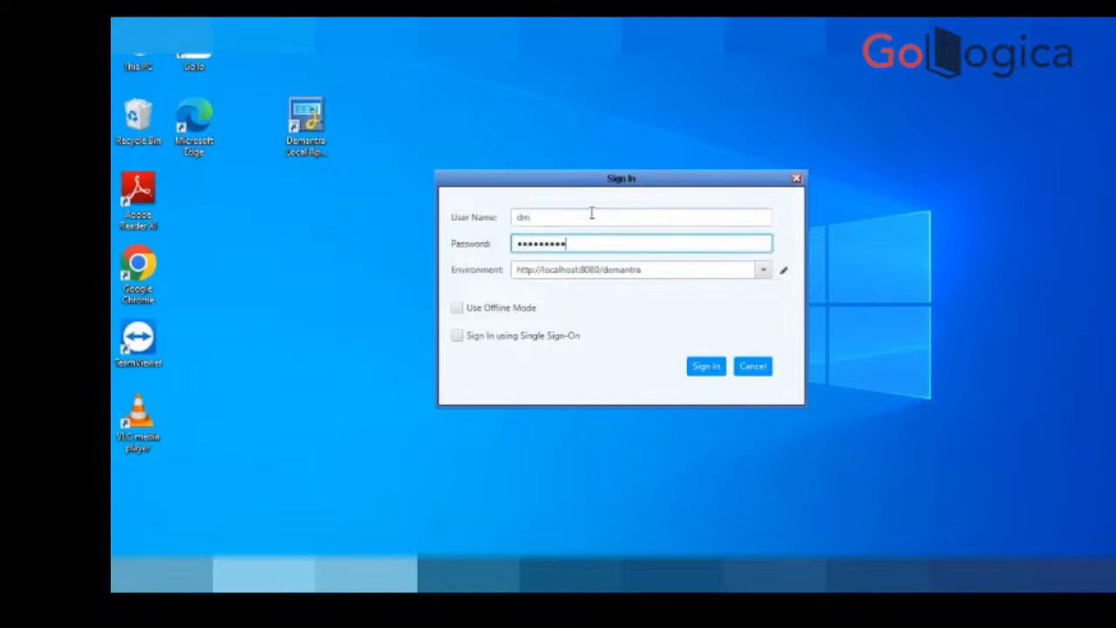
pyautogui.click(714, 370)
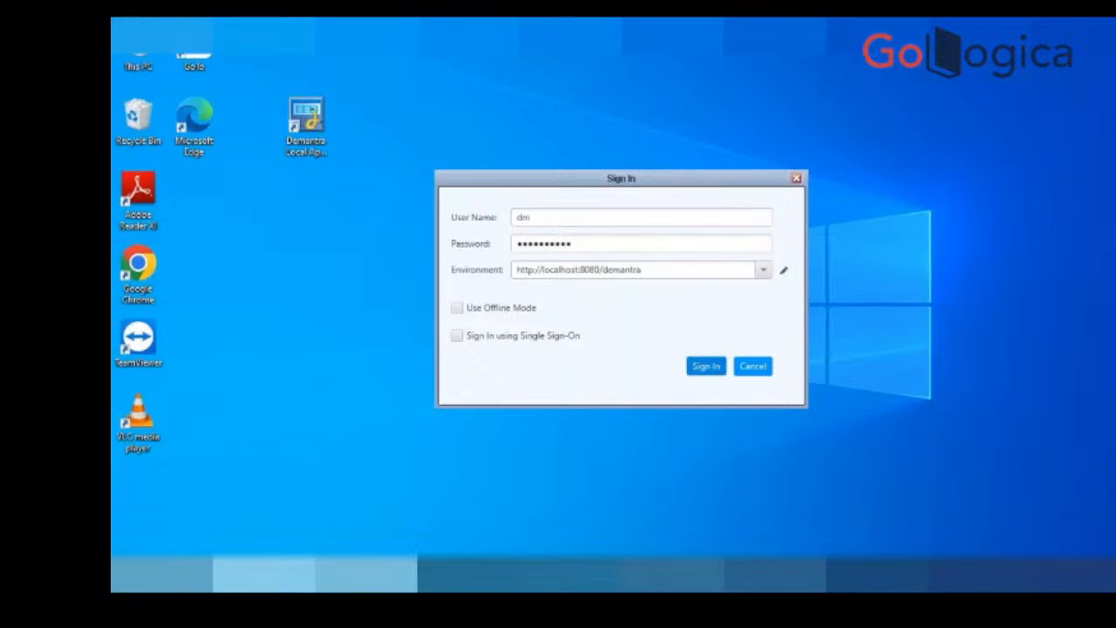
pyautogui.press('Return')
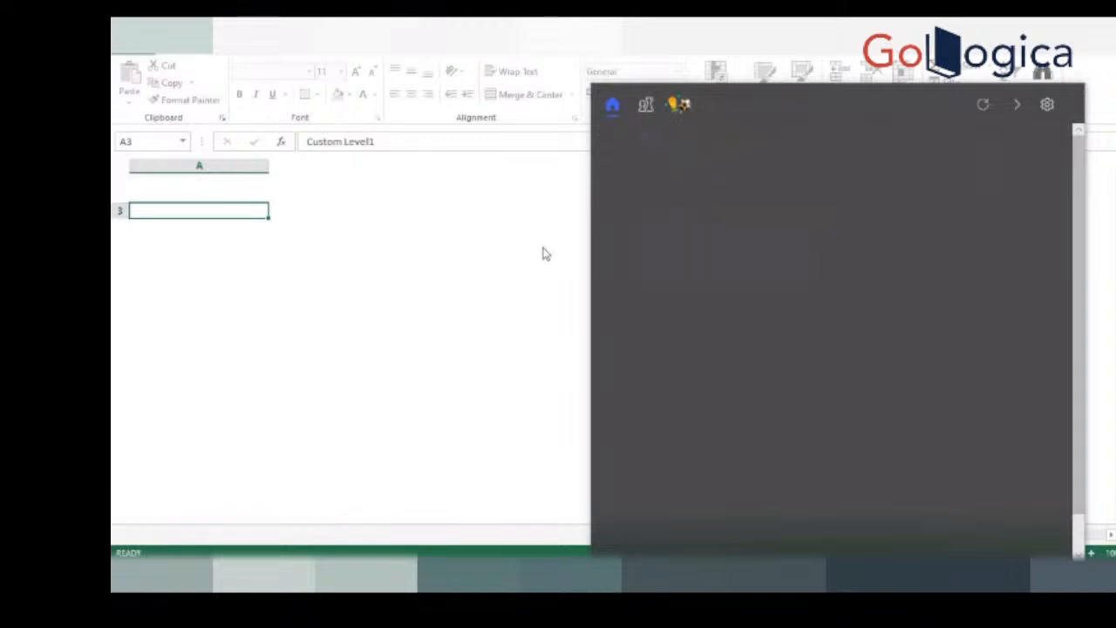
pyautogui.click(483, 315)
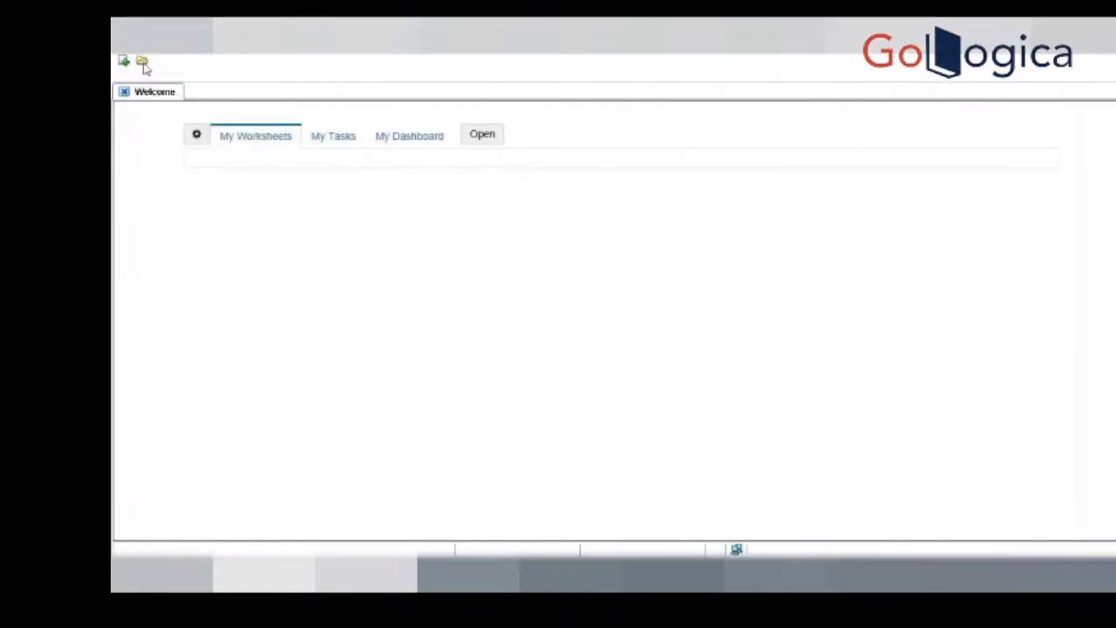
# Step: Filter the worksheet list to names like demo and open Demo Worksheet
pyautogui.click(142, 60)
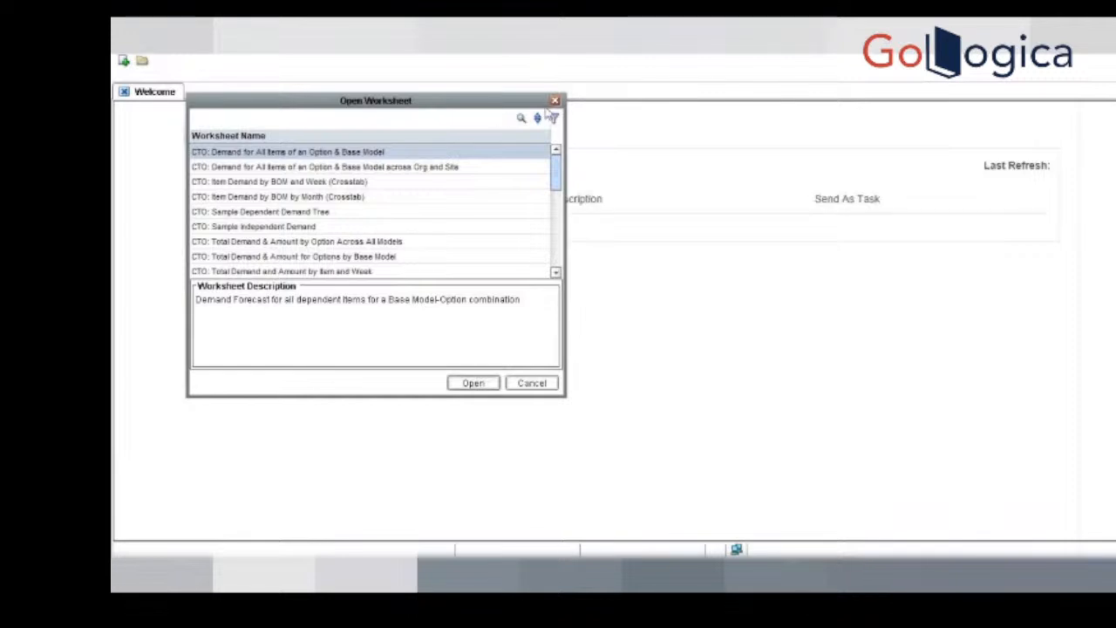
pyautogui.click(554, 117)
pyautogui.write('demo')
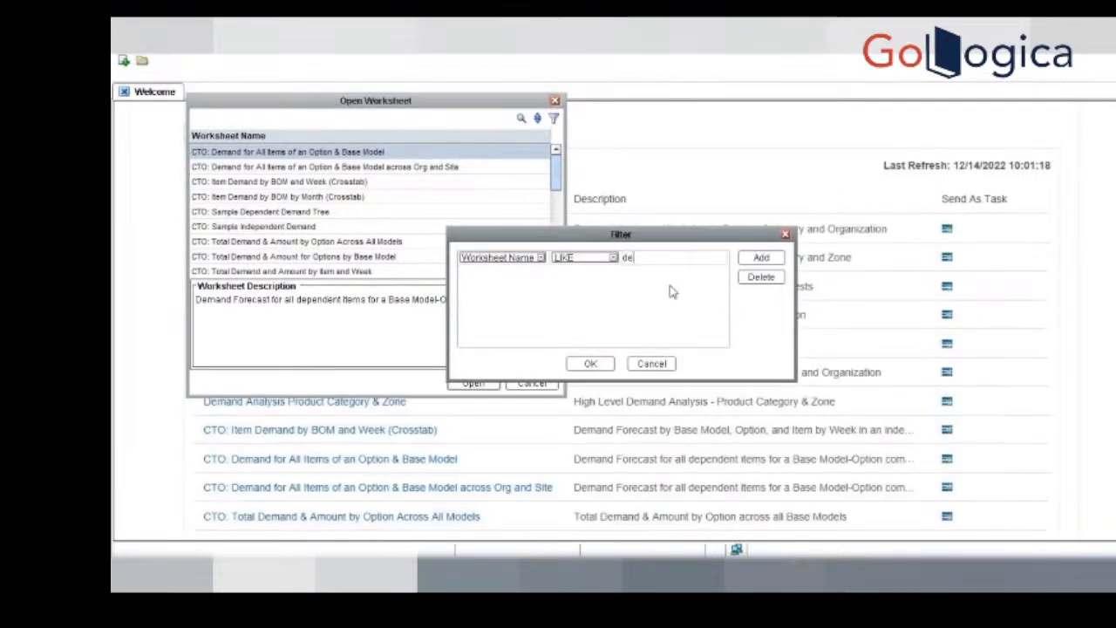
pyautogui.click(586, 364)
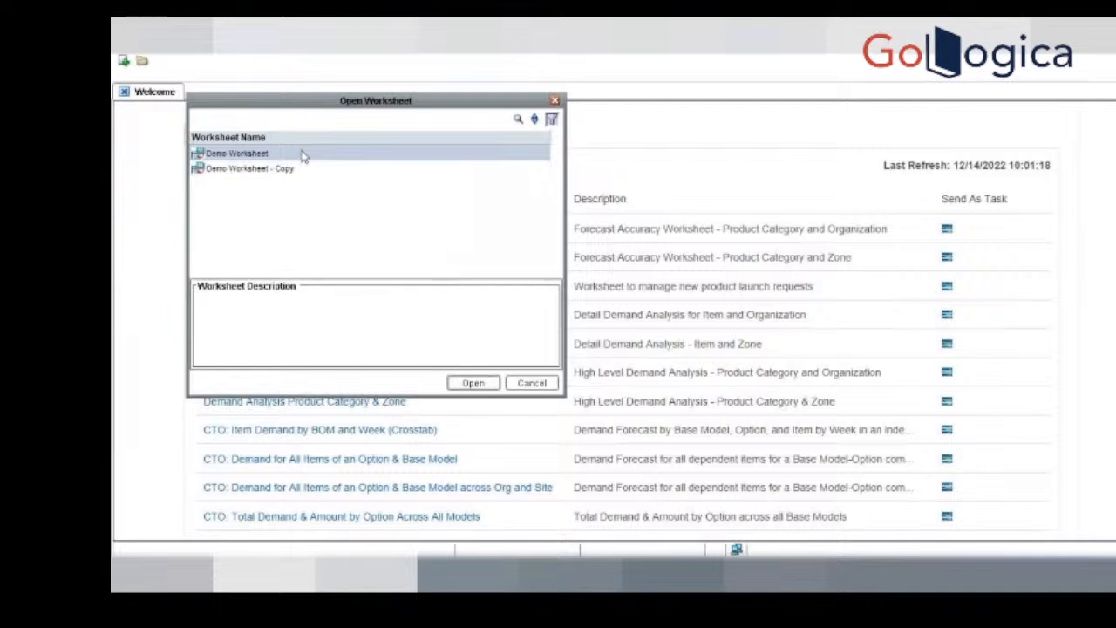
pyautogui.doubleClick(303, 155)
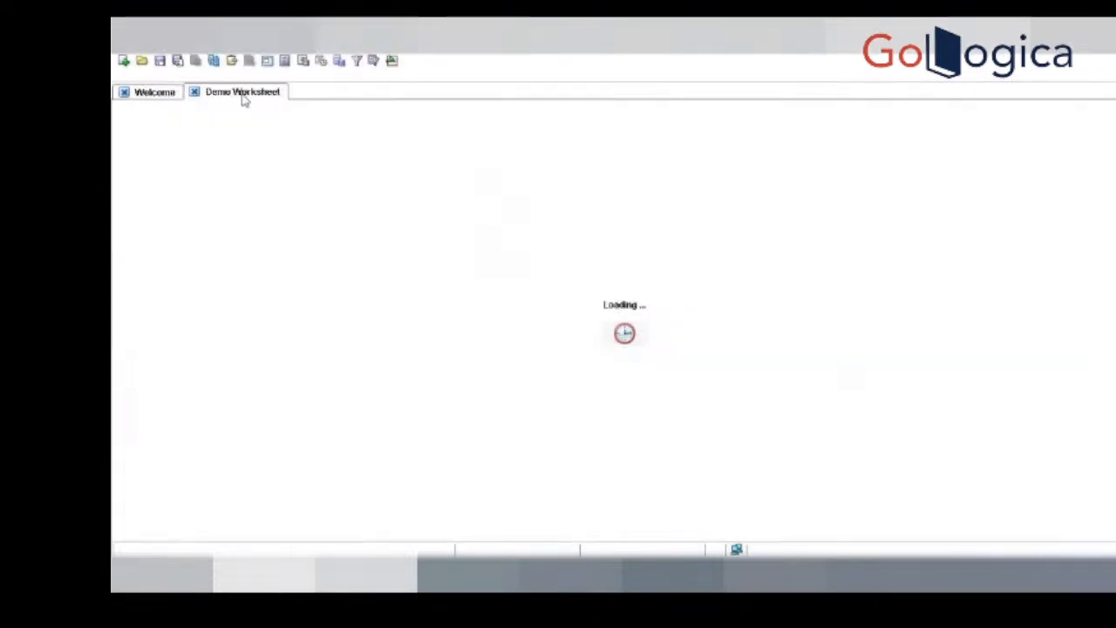
# Step: Filter the available series in the worksheet designer for ~dem and add ~Demo Series History to Demo Worksheet
pyautogui.click(174, 60)
pyautogui.click(178, 85)
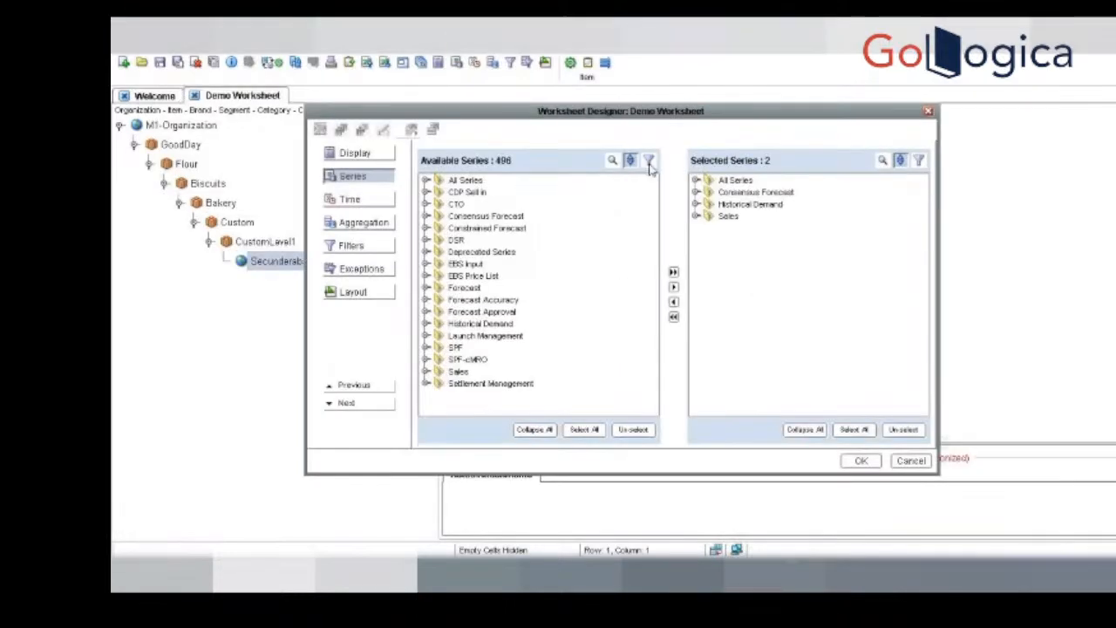
pyautogui.click(649, 160)
pyautogui.click(636, 257)
pyautogui.write('*demo')
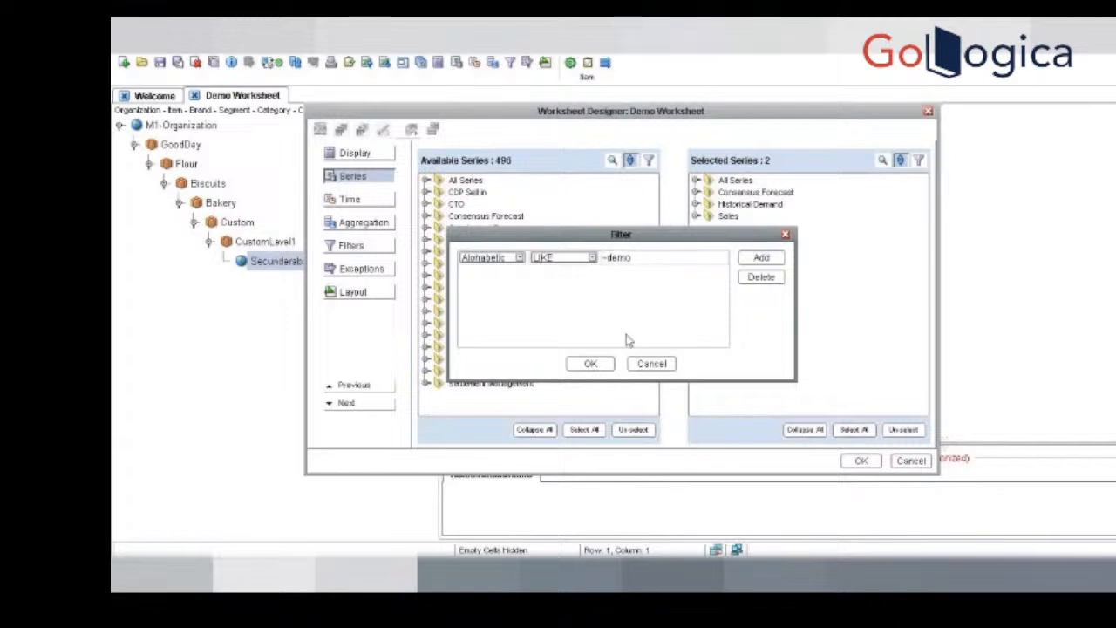
pyautogui.click(590, 364)
pyautogui.click(426, 182)
pyautogui.doubleClick(463, 193)
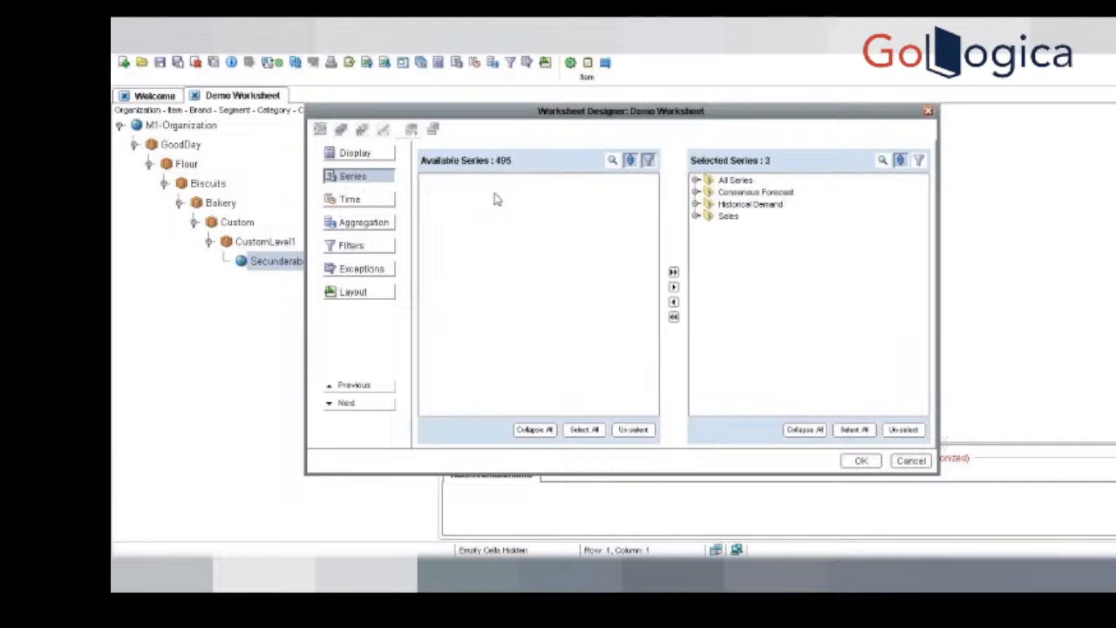
pyautogui.click(862, 460)
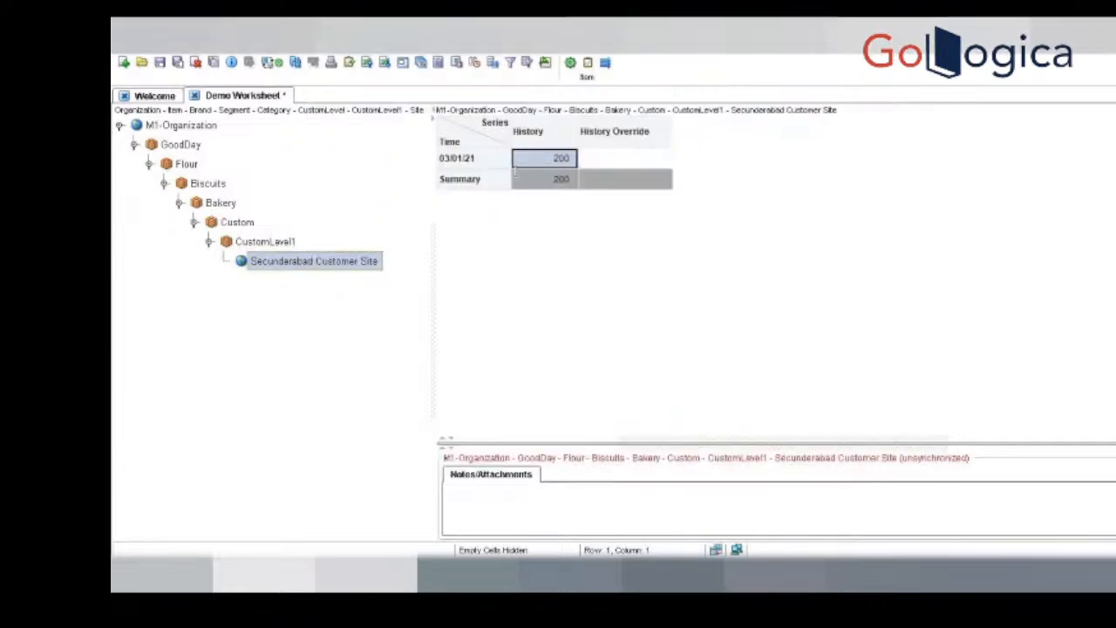
# Step: Rerun Demo Worksheet and save its changed definition under the same name, discarding the previous cache
pyautogui.click(295, 64)
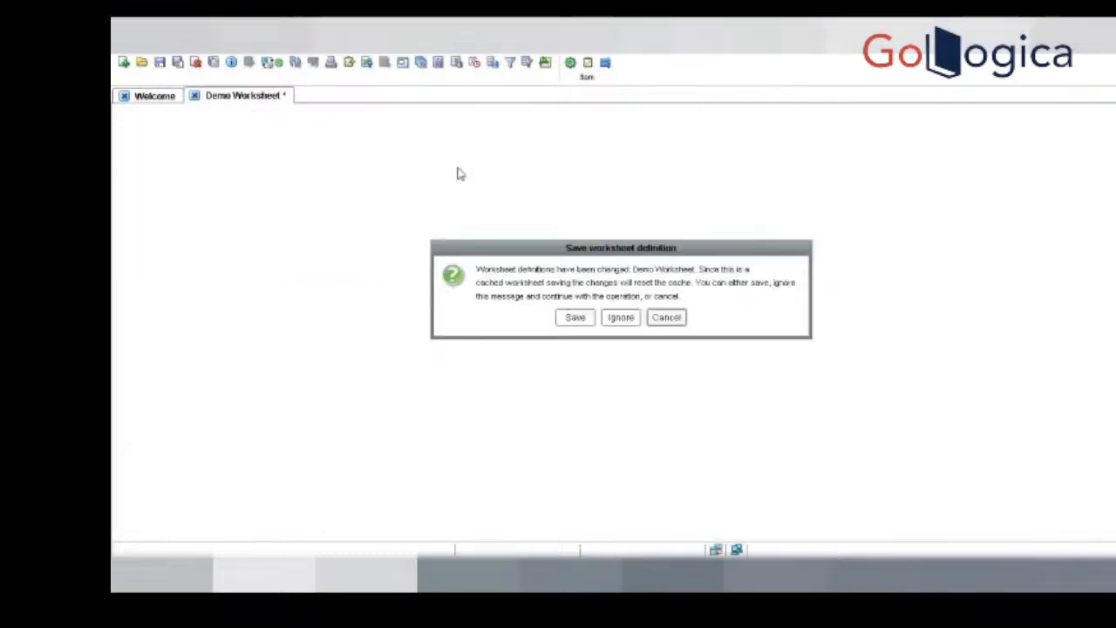
pyautogui.click(586, 316)
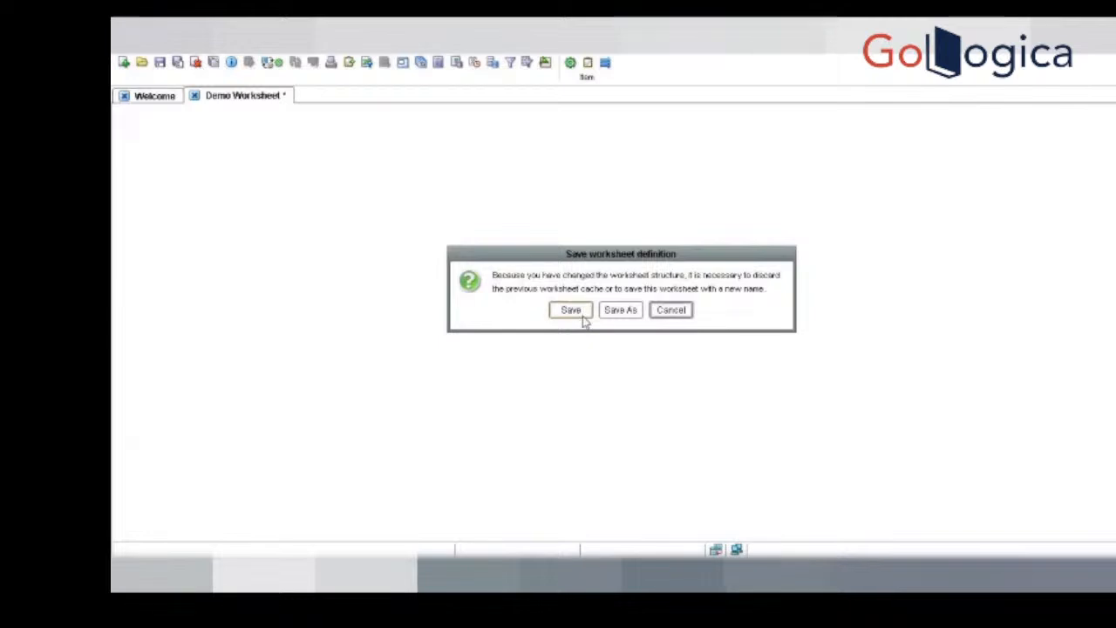
pyautogui.click(578, 315)
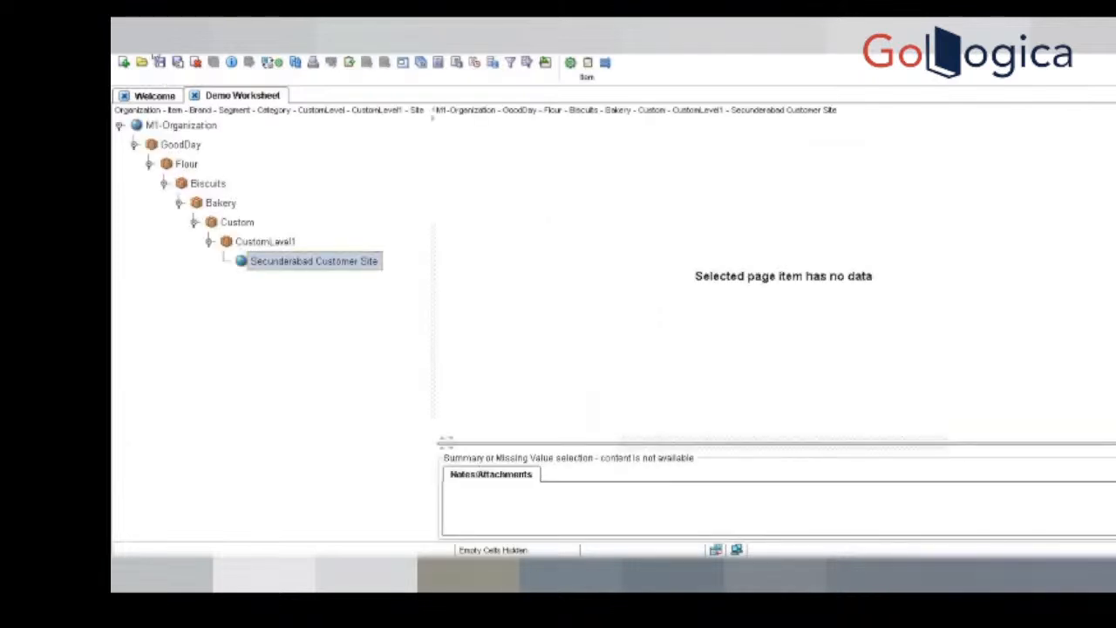
# Step: Remove the CustomLevel, CustomLevel1 and Site levels from Demo Worksheet's aggregation, leaving Organization through Category
pyautogui.click(157, 59)
pyautogui.click(243, 132)
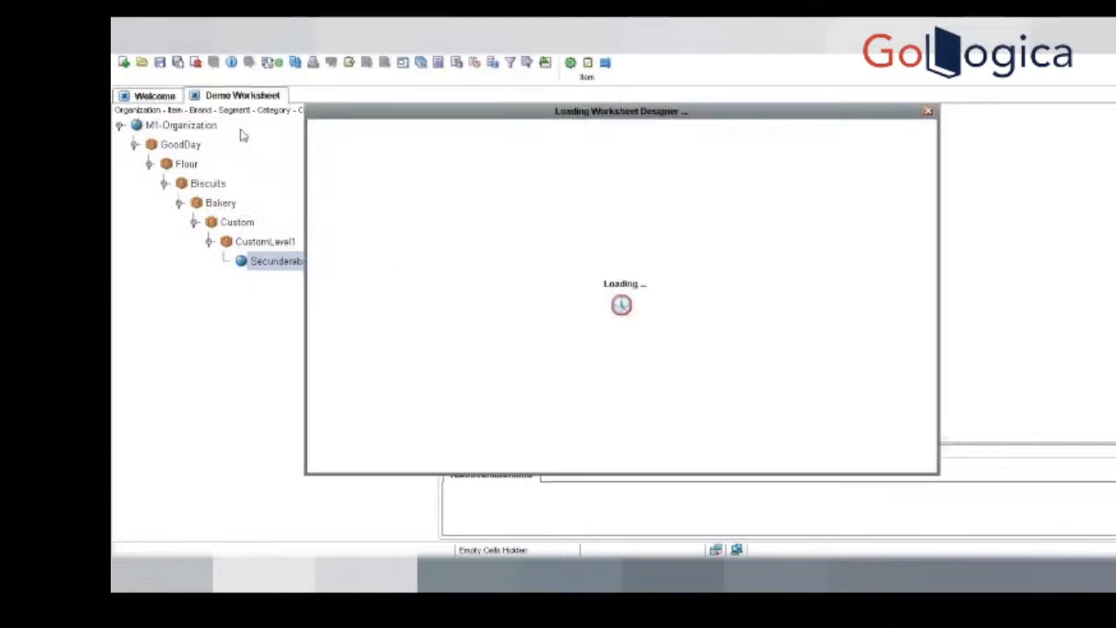
pyautogui.click(708, 265)
pyautogui.doubleClick(717, 263)
pyautogui.doubleClick(715, 247)
pyautogui.click(854, 460)
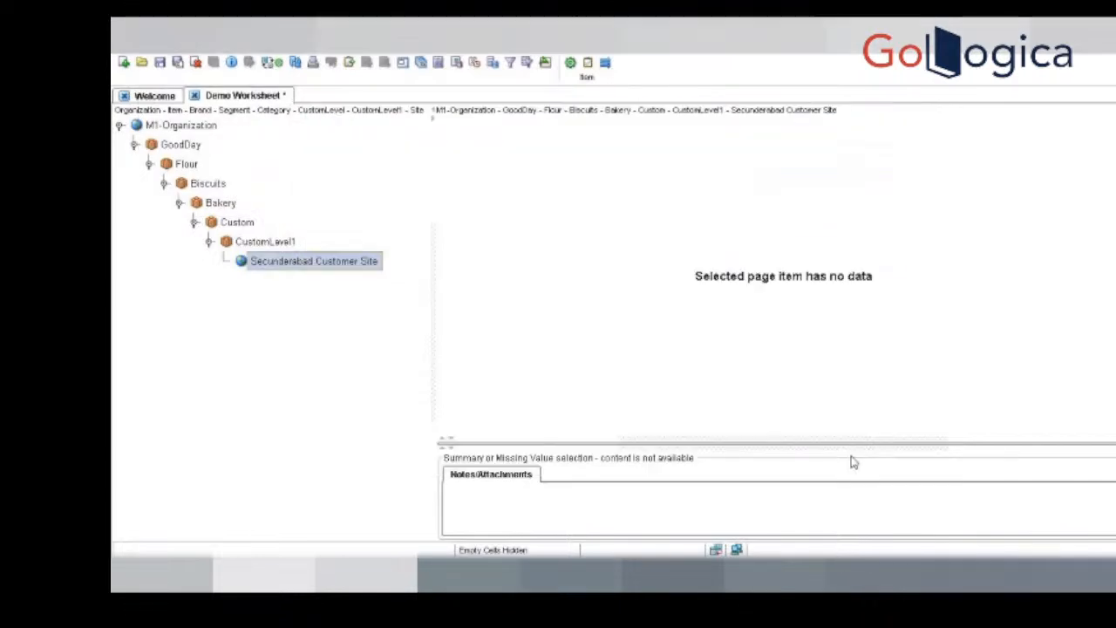
# Step: Rerun the worksheet with the reduced aggregation levels and save the definition over the existing worksheet
pyautogui.click(295, 62)
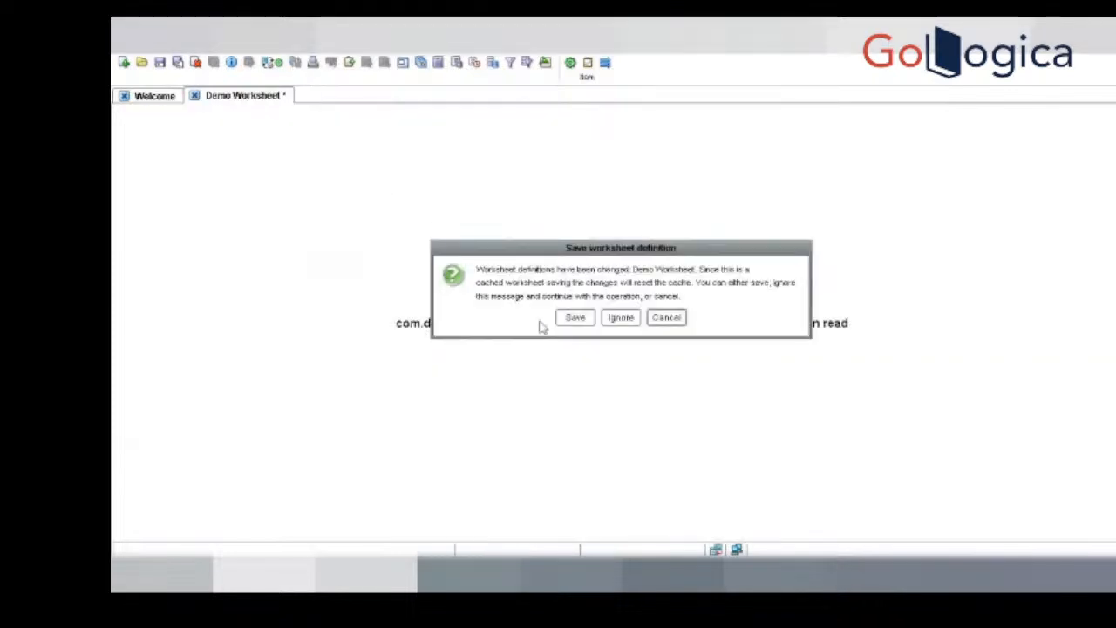
pyautogui.click(572, 319)
pyautogui.click(565, 308)
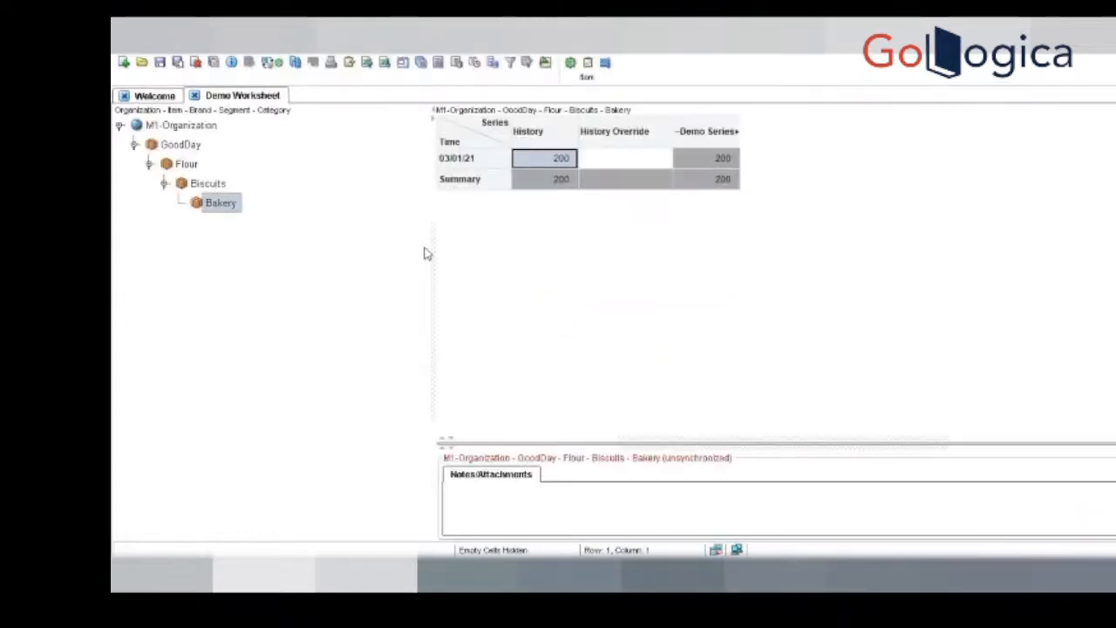
# Step: Narrow the hierarchy pane, widen the ~Demo Series History column to show its full title, and compare its values with History
pyautogui.moveTo(430, 246); pyautogui.dragTo(337, 230)
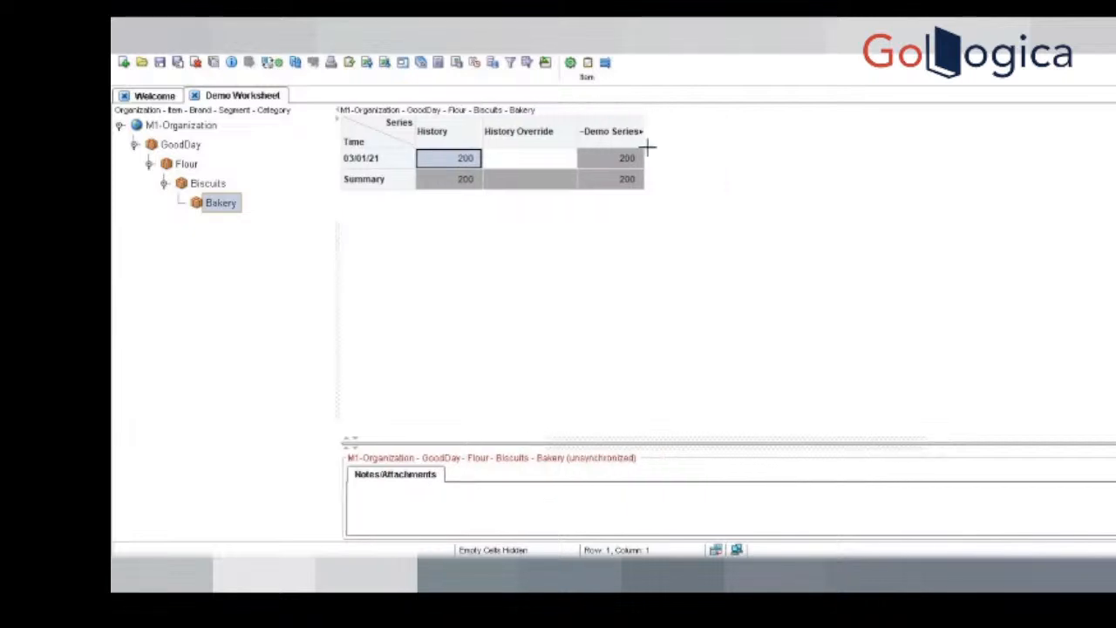
pyautogui.moveTo(641, 123); pyautogui.dragTo(718, 125)
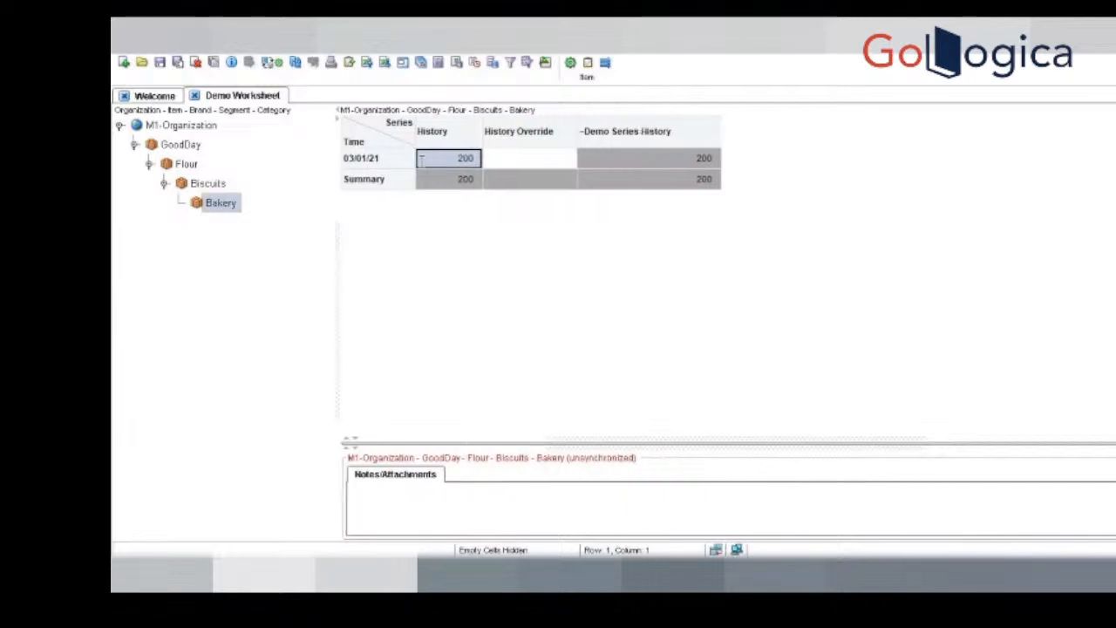
pyautogui.click(697, 162)
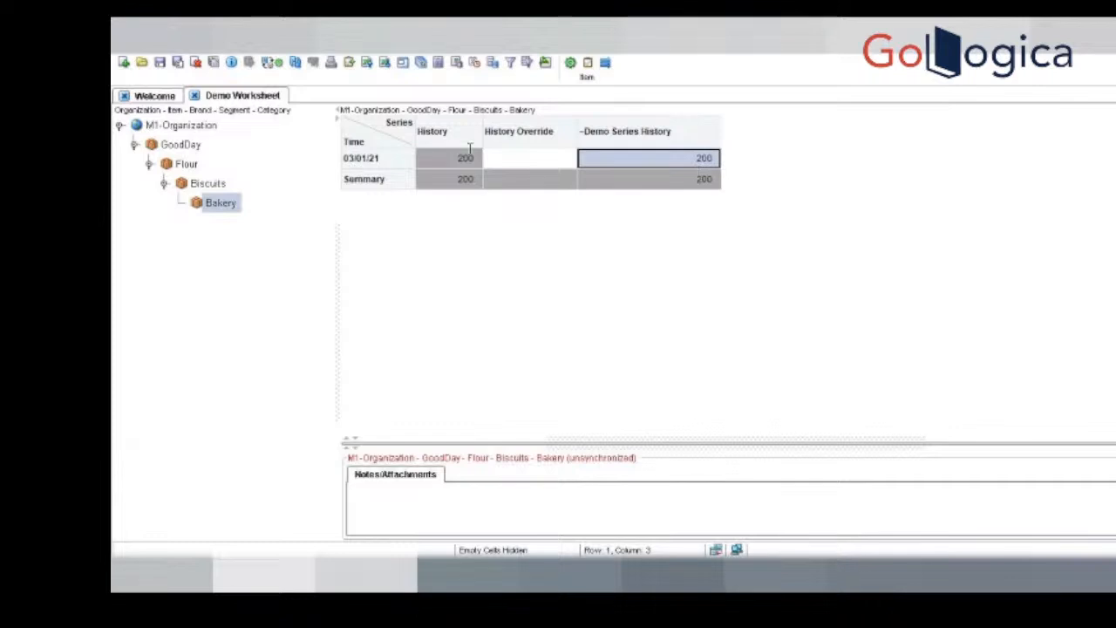
pyautogui.click(439, 138)
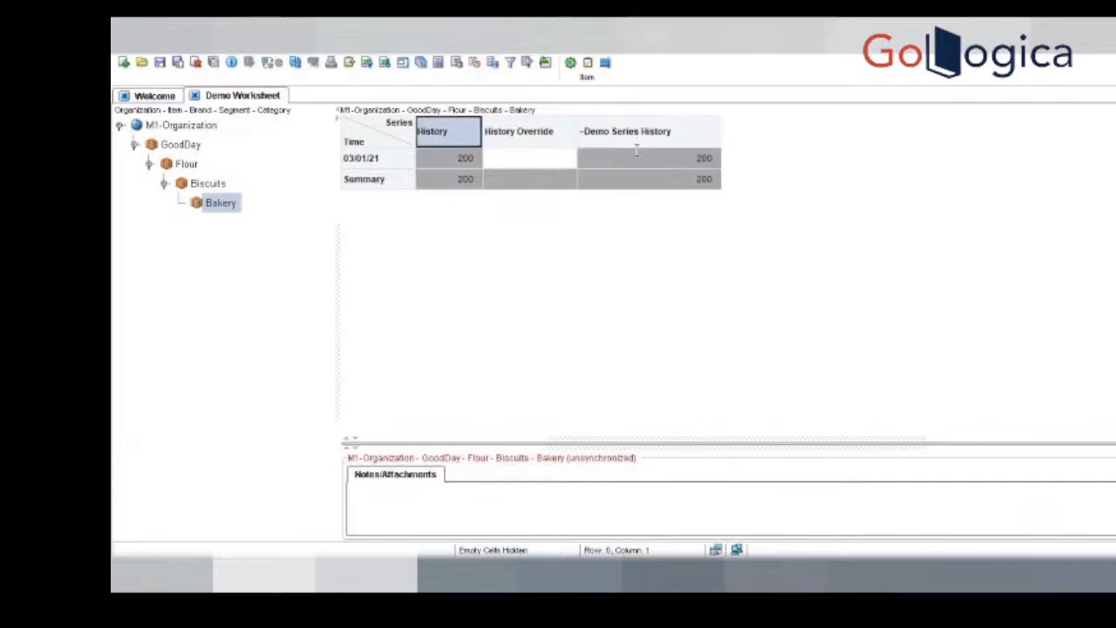
pyautogui.click(586, 138)
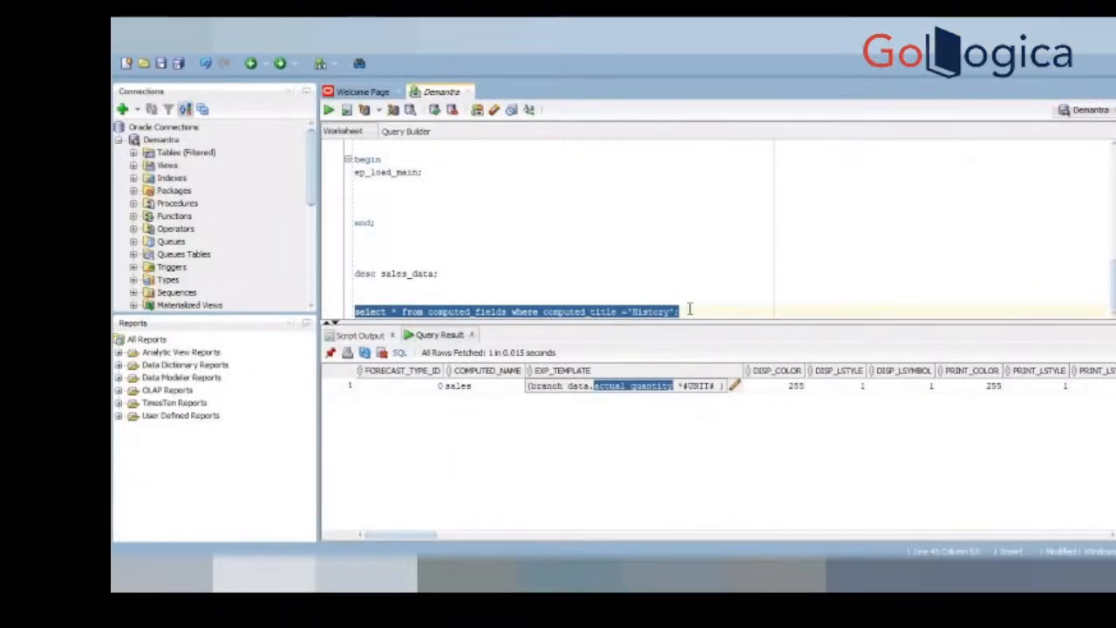
# Step: Switch to SQL Developer and review the computed_fields query for the History title and the computed name and expression template it returns
pyautogui.click(713, 311)
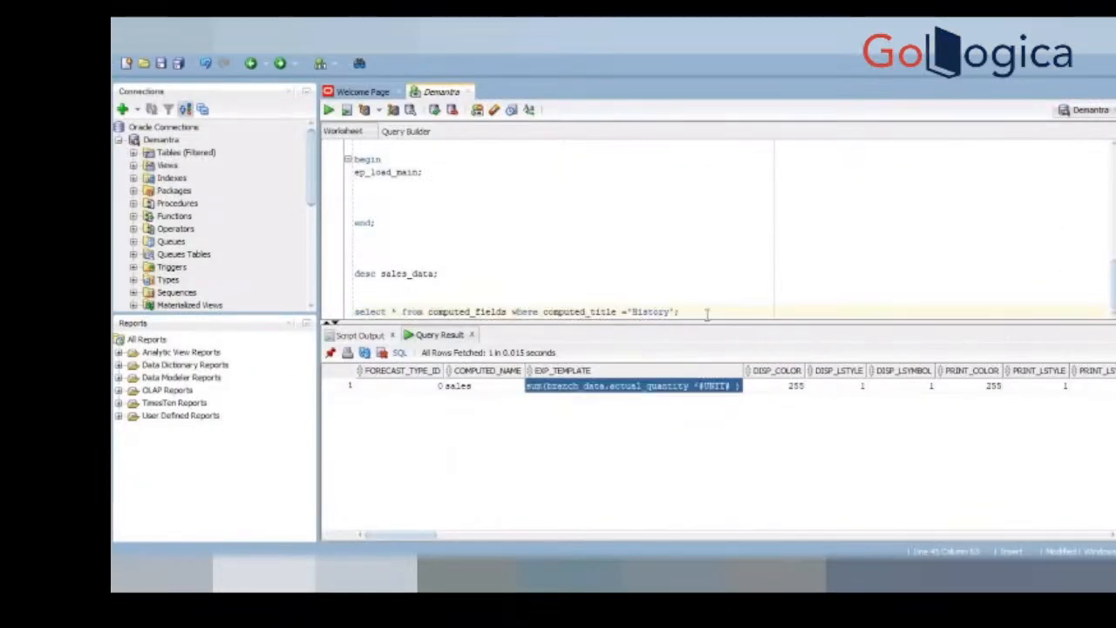
pyautogui.moveTo(500, 321); pyautogui.dragTo(355, 343)
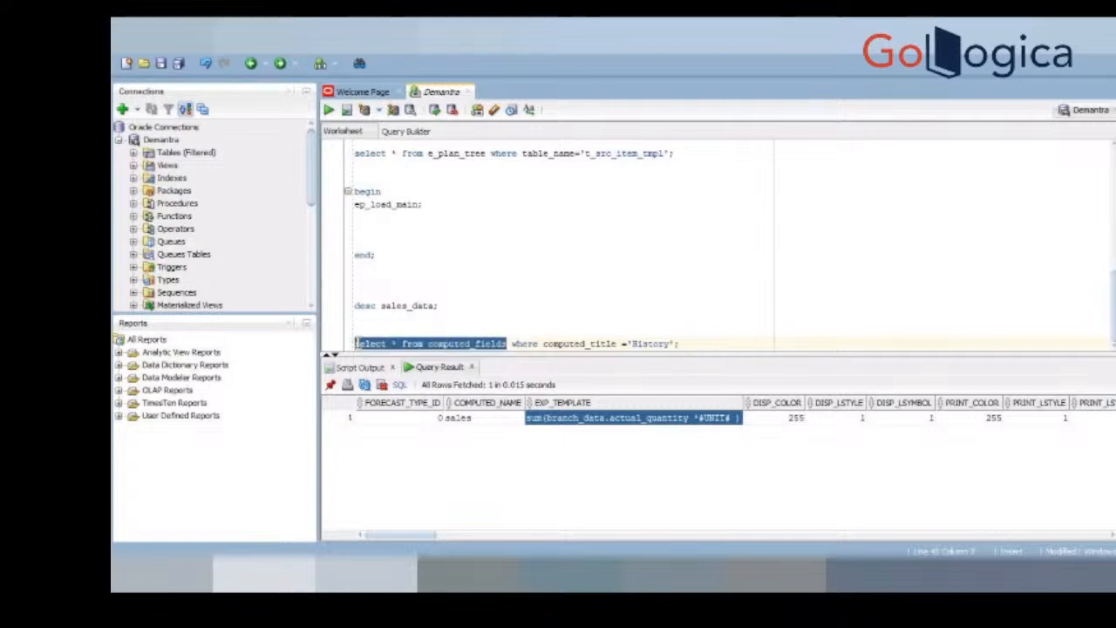
pyautogui.click(510, 344)
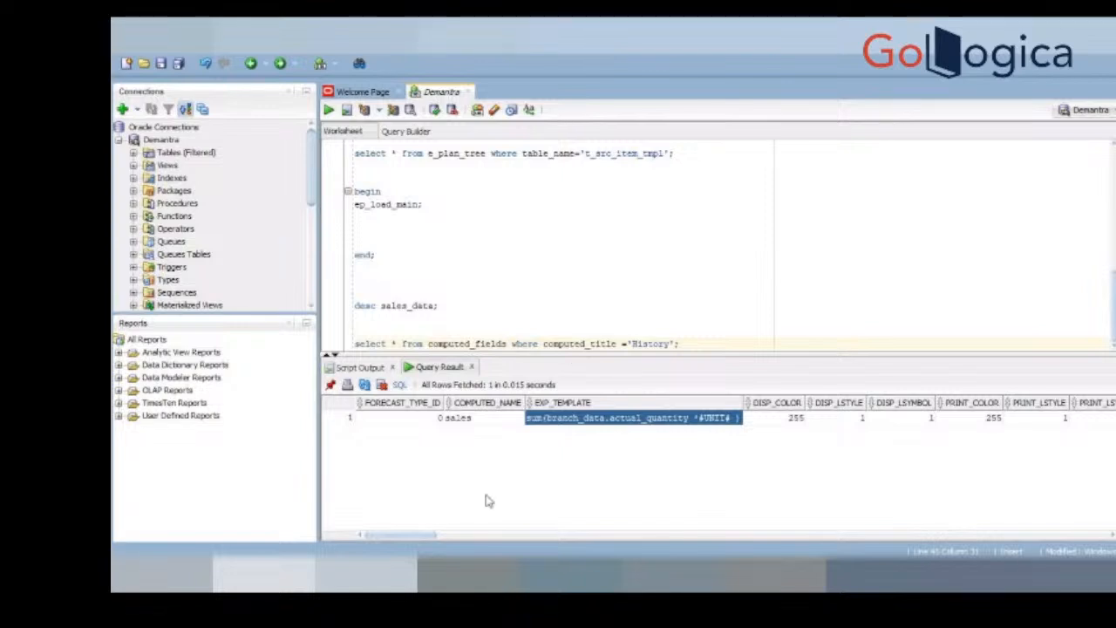
pyautogui.doubleClick(636, 343)
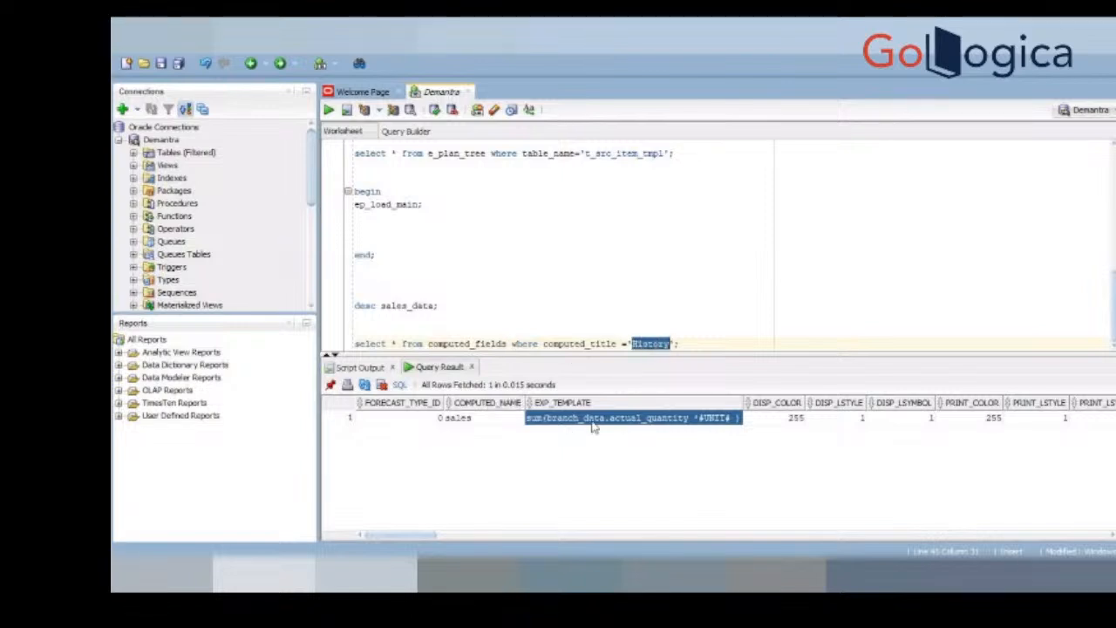
pyautogui.click(487, 420)
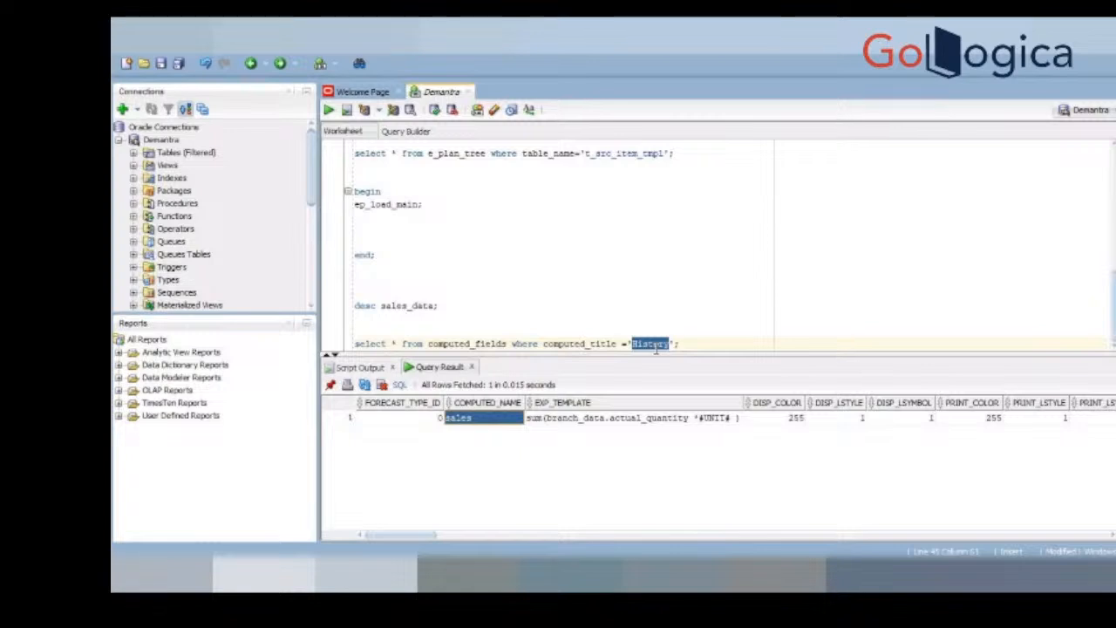
# Step: Change the computed_title condition of the computed_fields query to '~ Demo Series History' and run the worksheet as a script
pyautogui.press('F2')
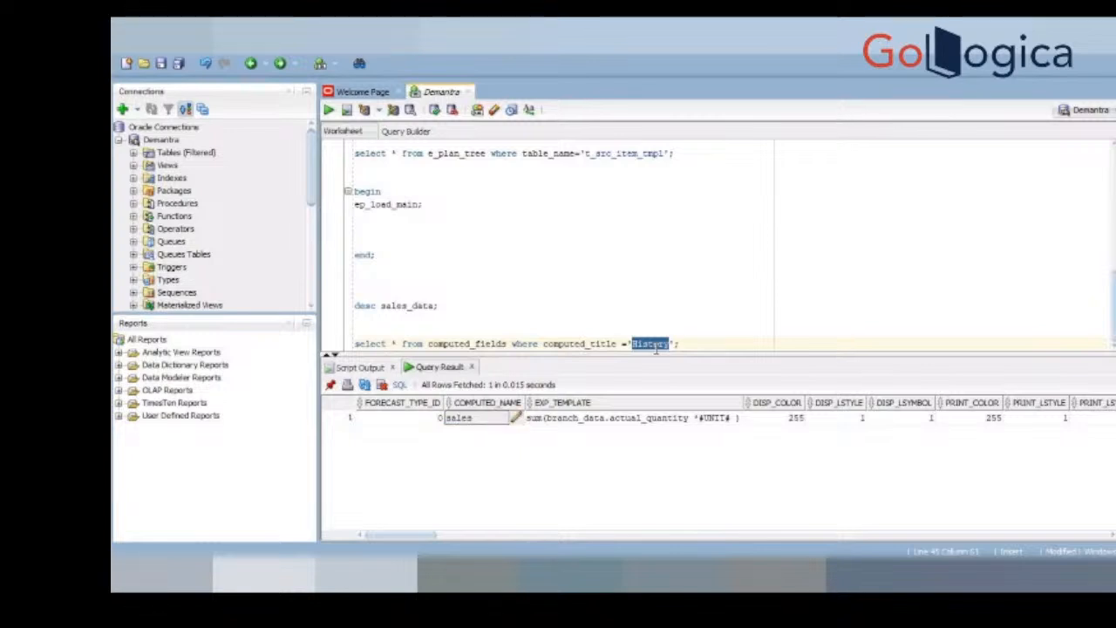
pyautogui.press('Escape')
pyautogui.write('- Dem')
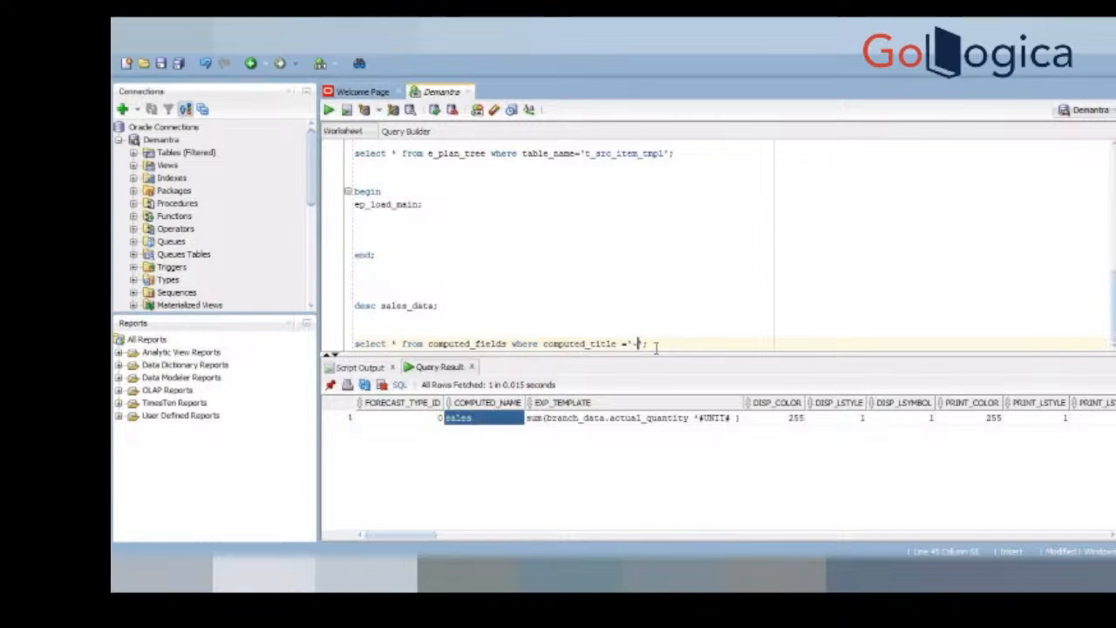
pyautogui.write('o Series History')
pyautogui.press('F5')
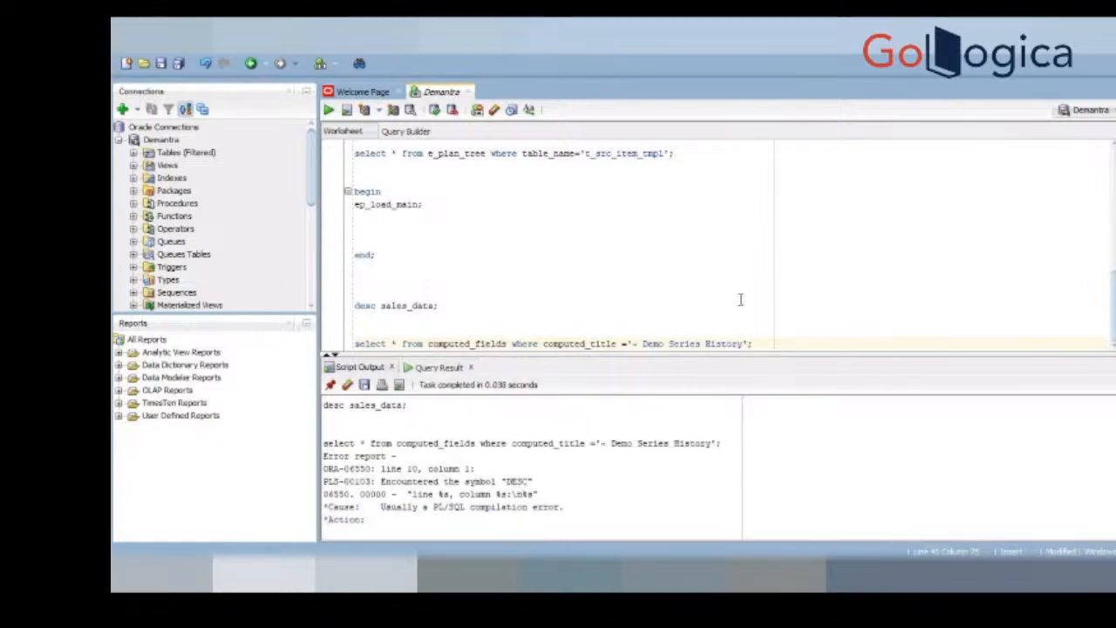
# Step: Run only the computed_fields select statement for '~ Demo Series History'
pyautogui.tripleClick(721, 342)
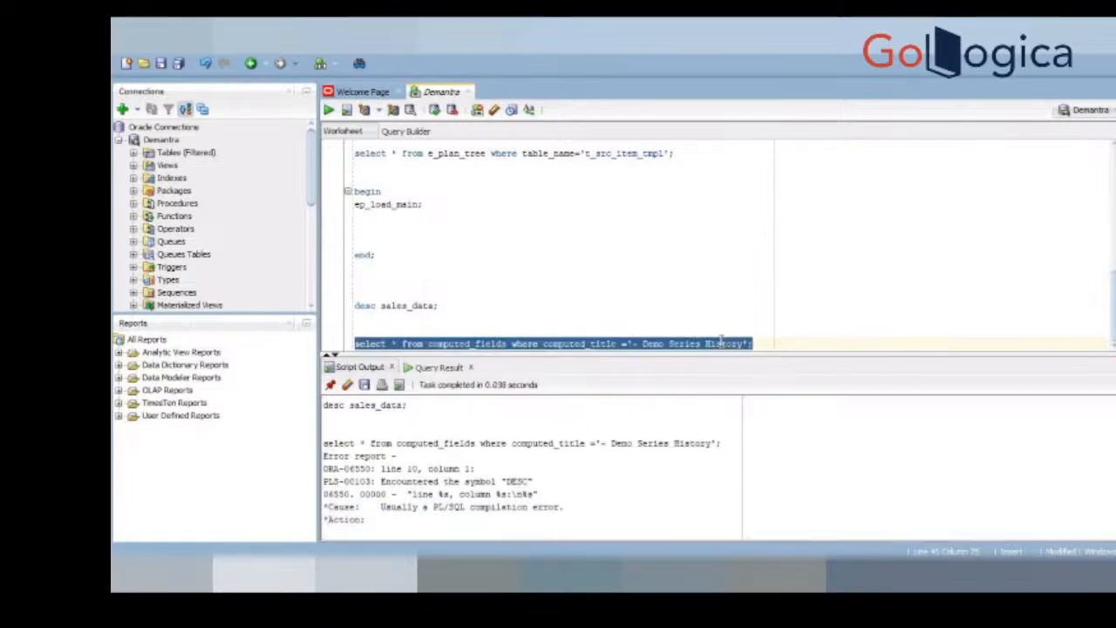
pyautogui.hotkey('ctrl', 'Return')
pyautogui.click(382, 266)
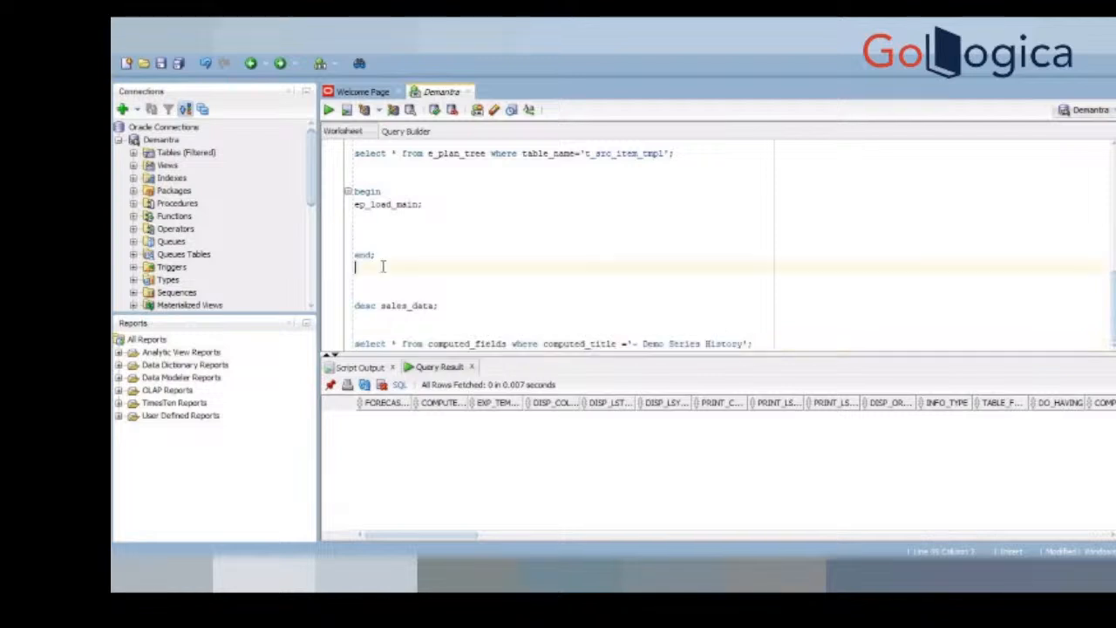
# Step: Close the ep_load_main block with a slash, correct the computed_title condition to '~Demo Series History', and run that select statement
pyautogui.hotkey('ctrl', 'space')
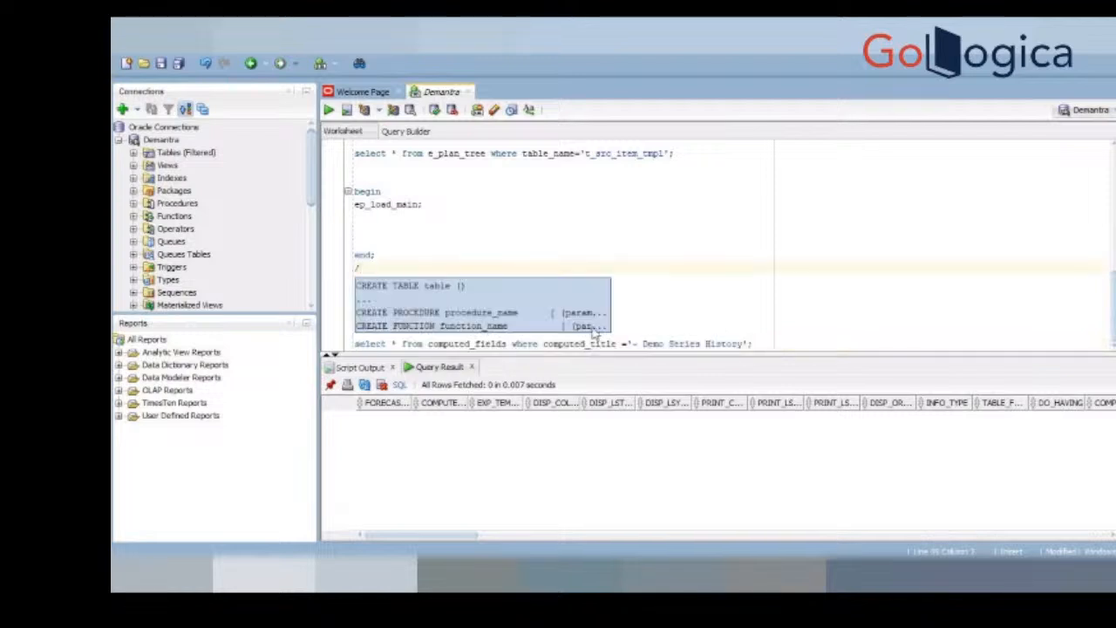
pyautogui.click(643, 344)
pyautogui.press('BackSpace')
pyautogui.hotkey('ctrl', 'Return')
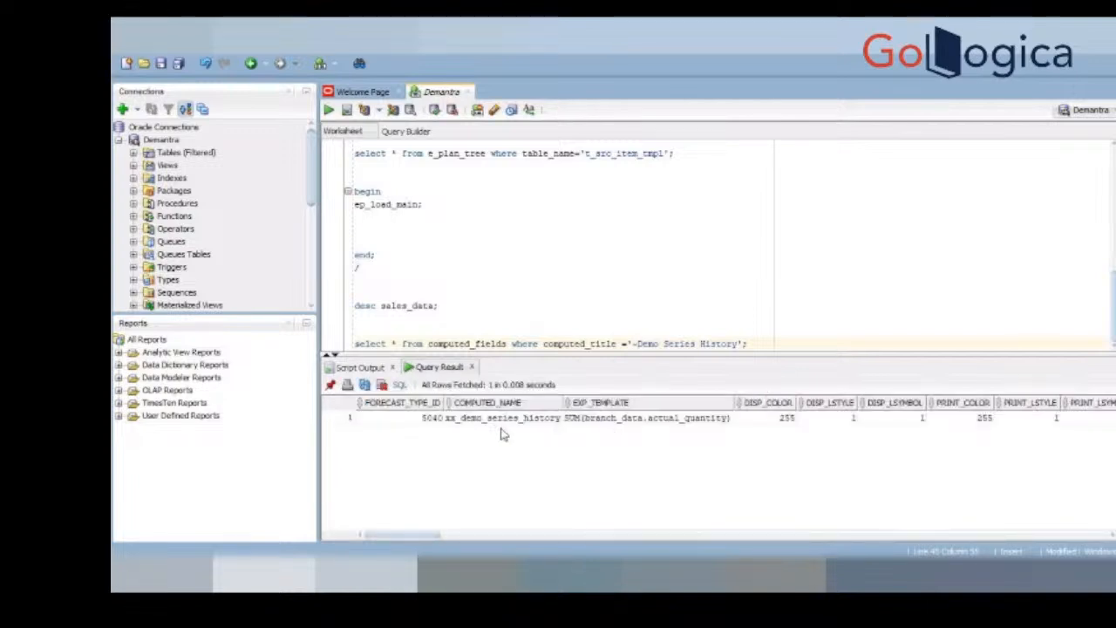
# Step: Compare the returned FORECAST_TYPE_ID and COMPUTED_NAME with the Series Id and Internal Name in the series' General Properties, switching between both applications
pyautogui.click(414, 420)
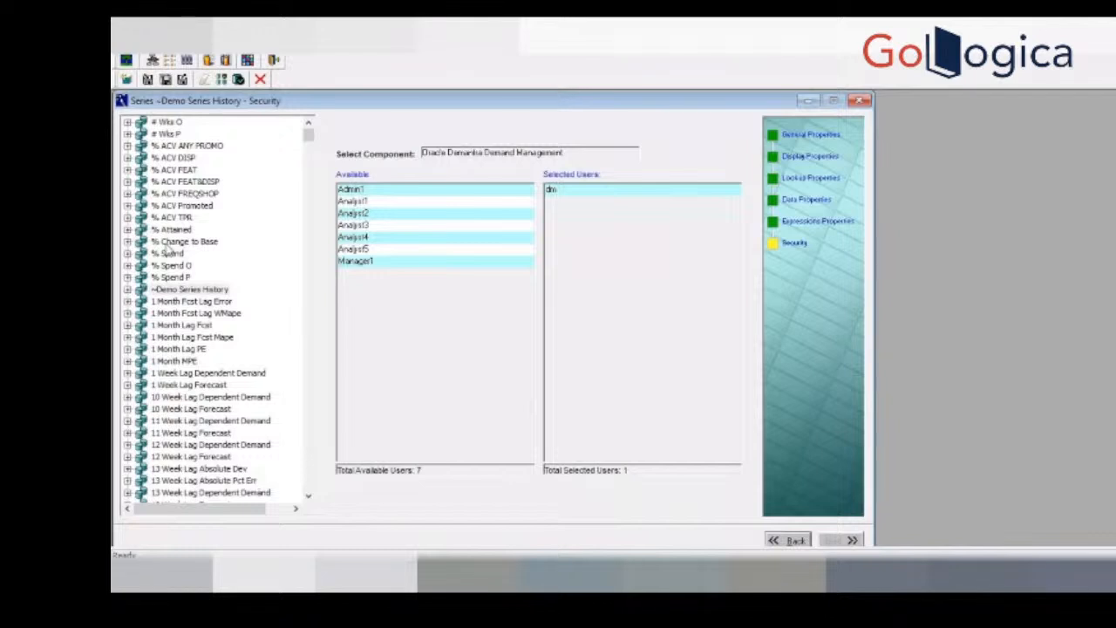
pyautogui.click(819, 136)
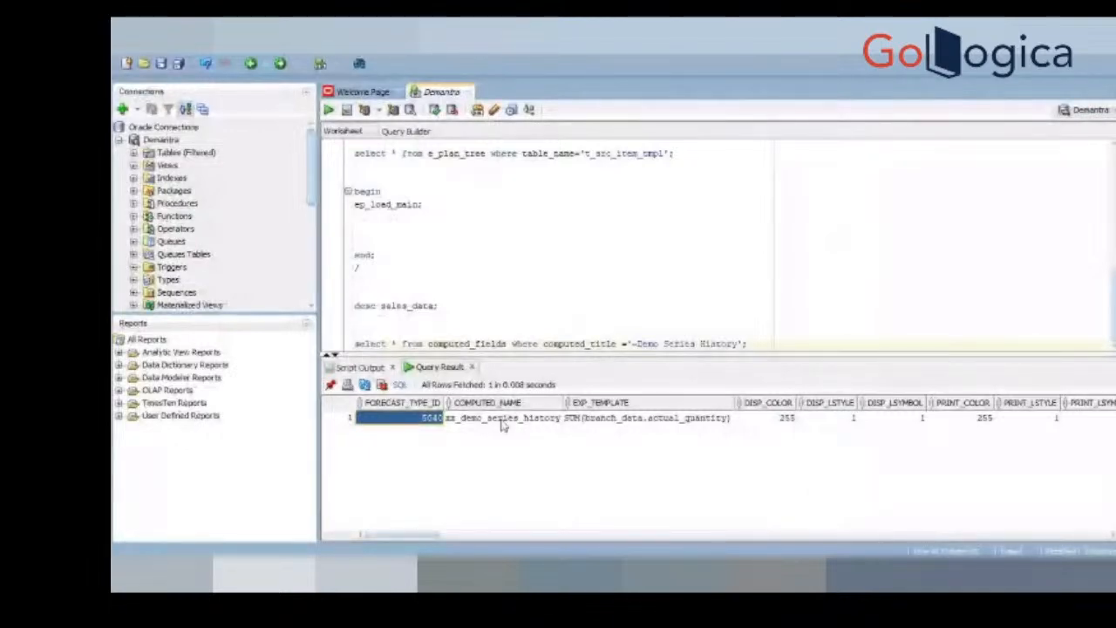
pyautogui.click(503, 422)
pyautogui.hotkey('alt', 'Tab')
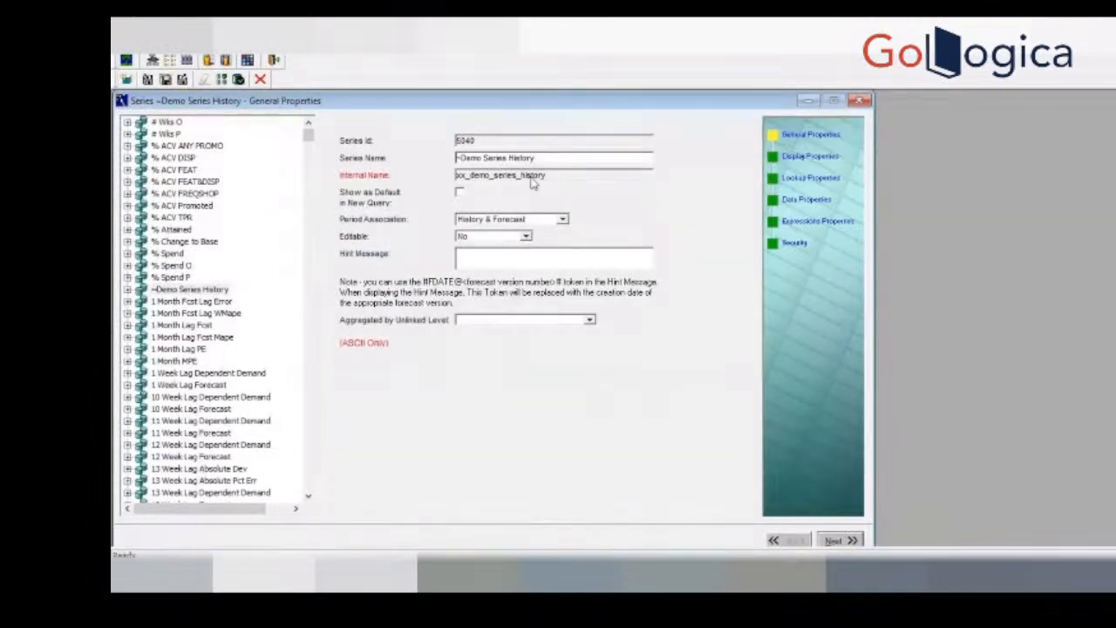
# Step: Compare the EXP_TEMPLATE value with the server expression in the series' Expressions Properties and return to SQL Developer
pyautogui.hotkey('alt', 'Tab')
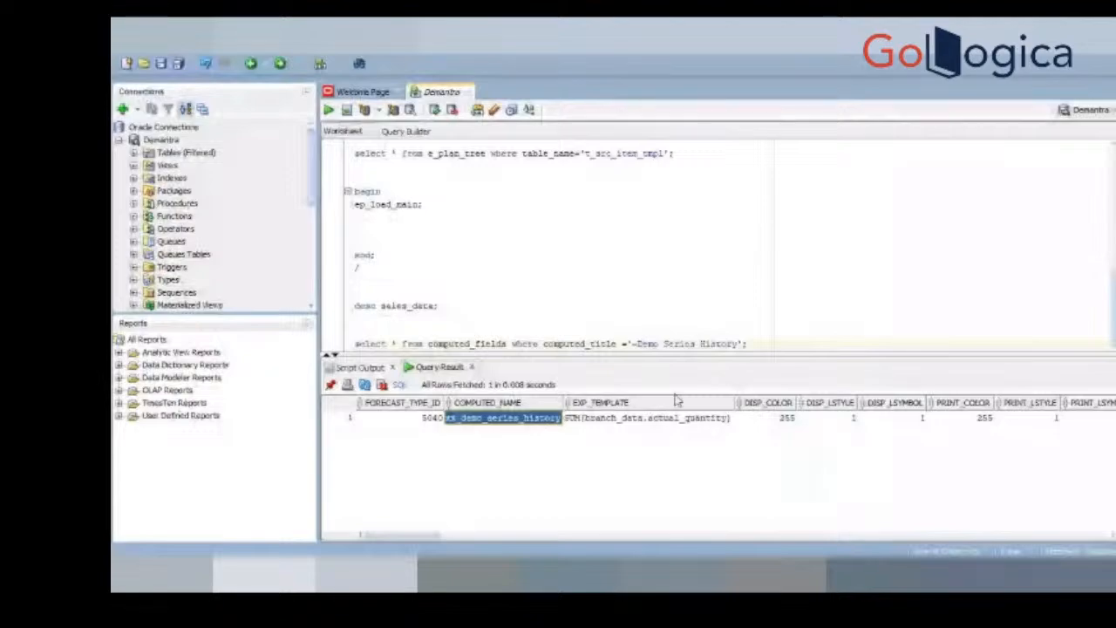
pyautogui.click(660, 422)
pyautogui.hotkey('alt', 'Tab')
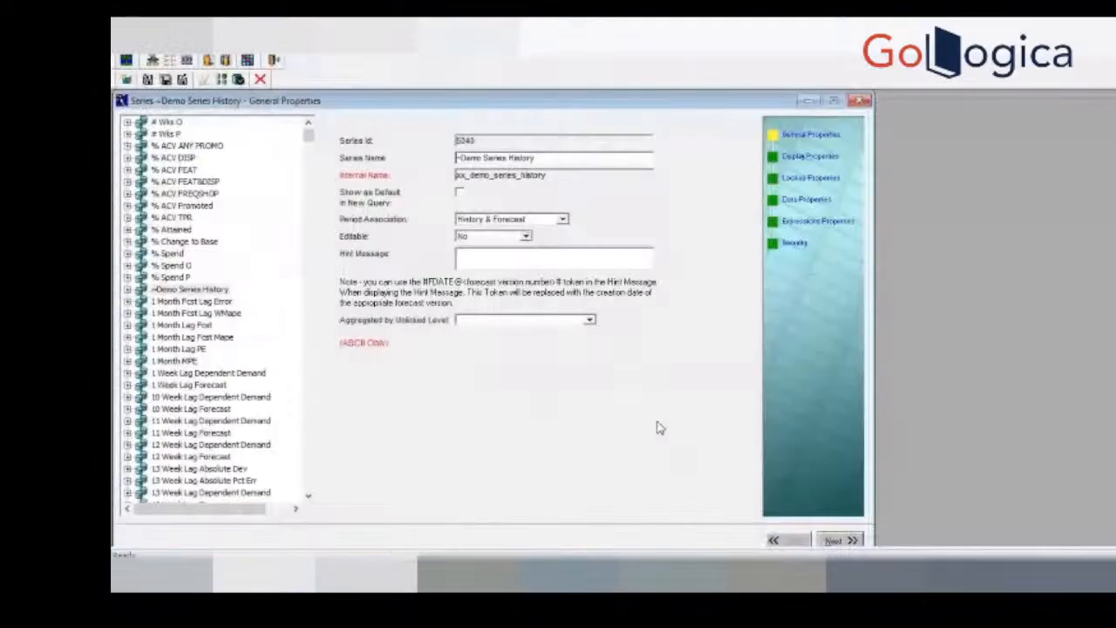
pyautogui.click(823, 223)
pyautogui.hotkey('alt', 'Tab')
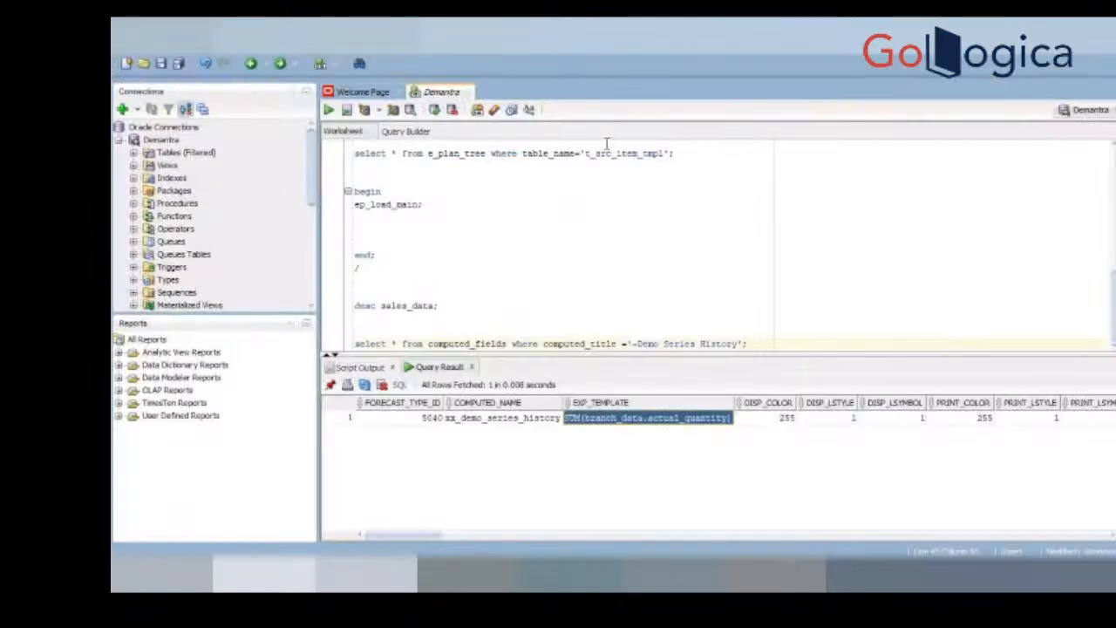
# Step: Review the result columns from DISP_LSTYLE to COMPUTED_TITLE and compare the title with the Series Name in the series' General Properties
pyautogui.click(826, 421)
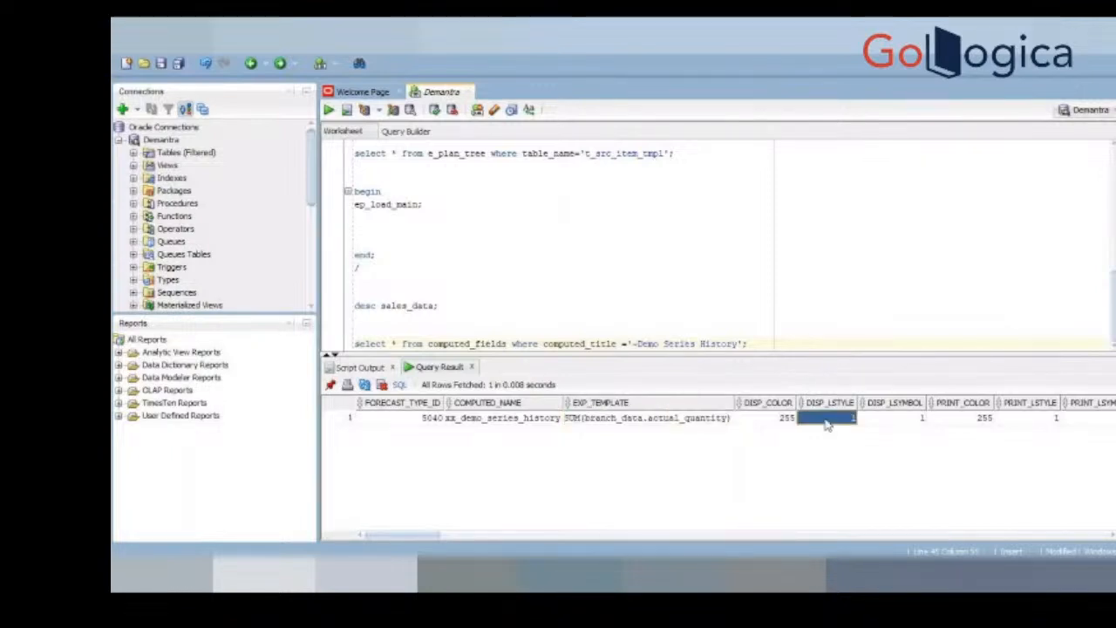
pyautogui.press('Right')
pyautogui.press('Right')
pyautogui.press('Right')
pyautogui.press('Right')
pyautogui.press('Right')
pyautogui.press('Right')
pyautogui.press('Right')
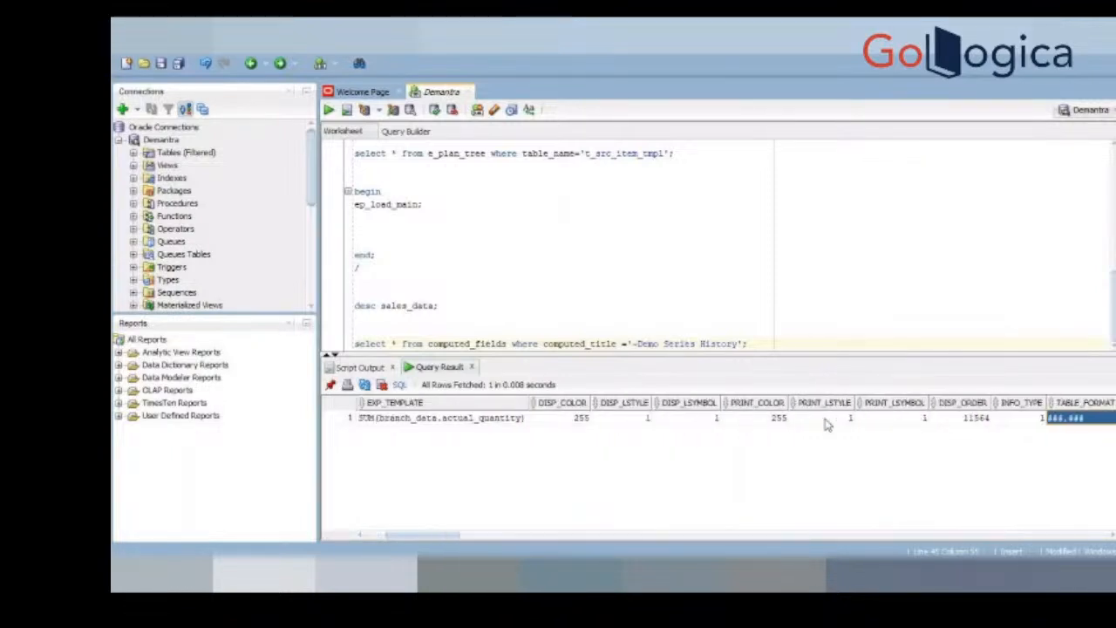
pyautogui.press('Right')
pyautogui.press('Right')
pyautogui.press('Right')
pyautogui.press('Right')
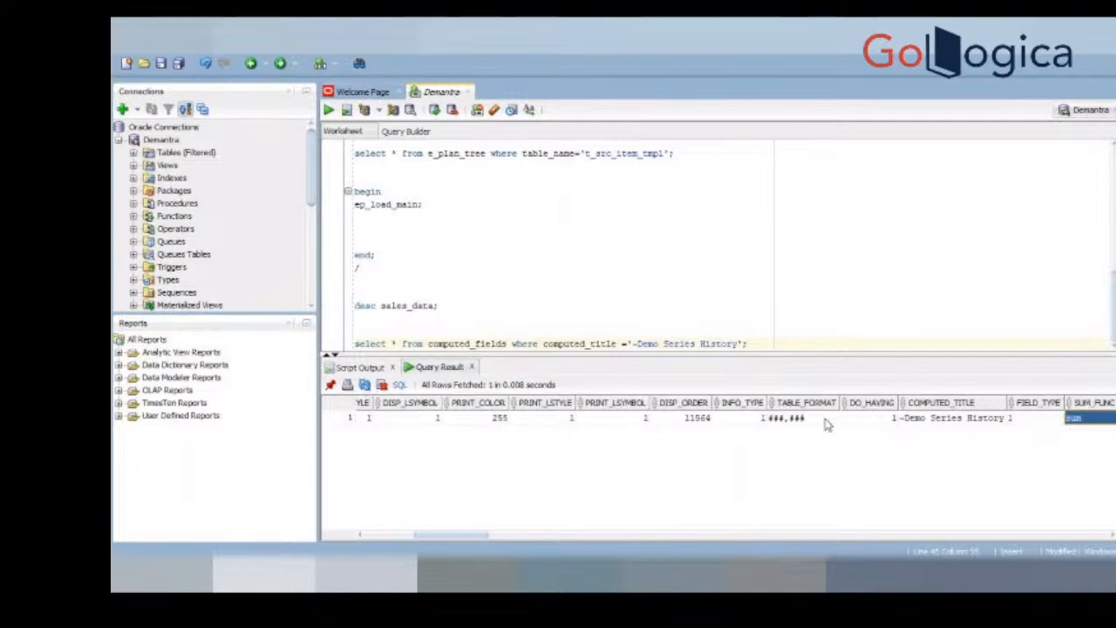
pyautogui.click(931, 422)
pyautogui.hotkey('alt', 'Tab')
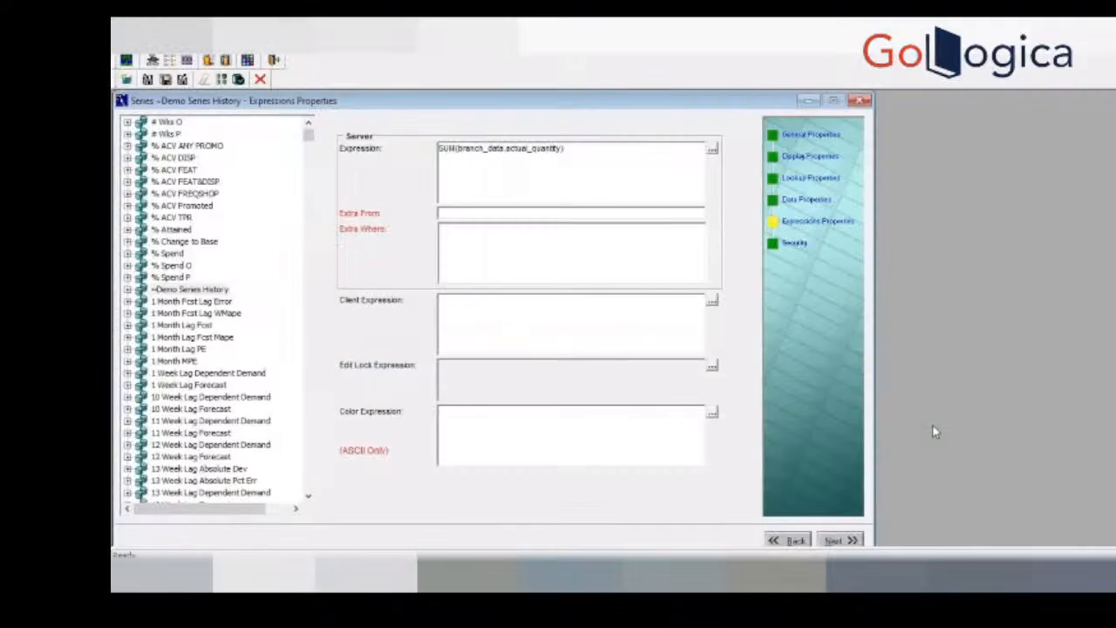
pyautogui.click(811, 138)
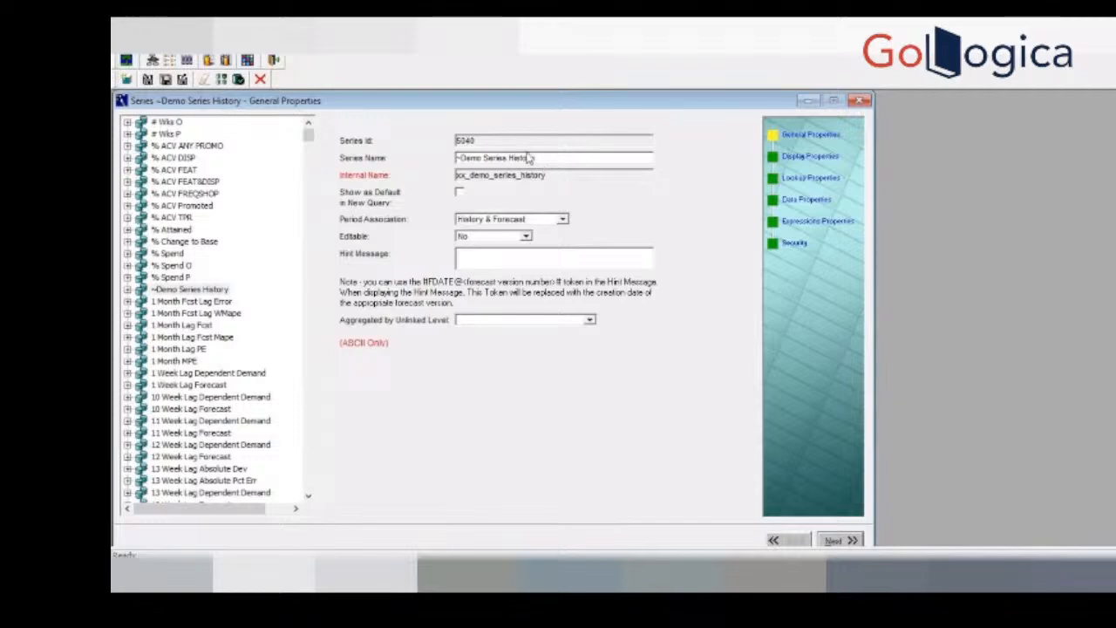
pyautogui.hotkey('alt', 'Tab')
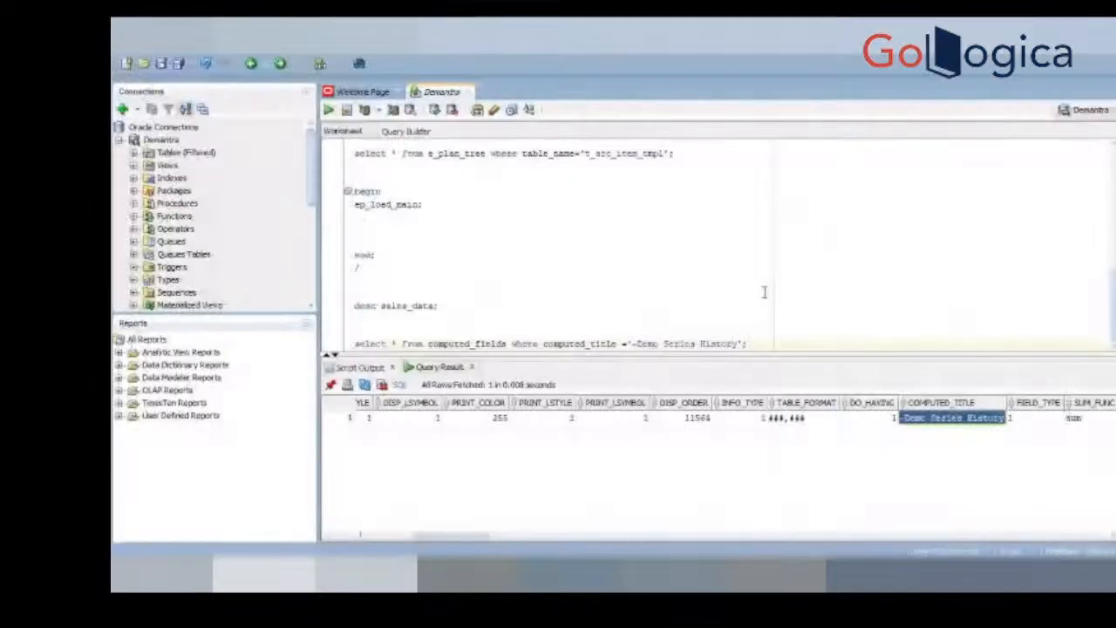
# Step: Examine the SUM_FUNC and EDITABLE columns of the query result and compare EDITABLE with the Editable setting in the series' General Properties
pyautogui.press('Right')
pyautogui.press('Right')
pyautogui.press('Right')
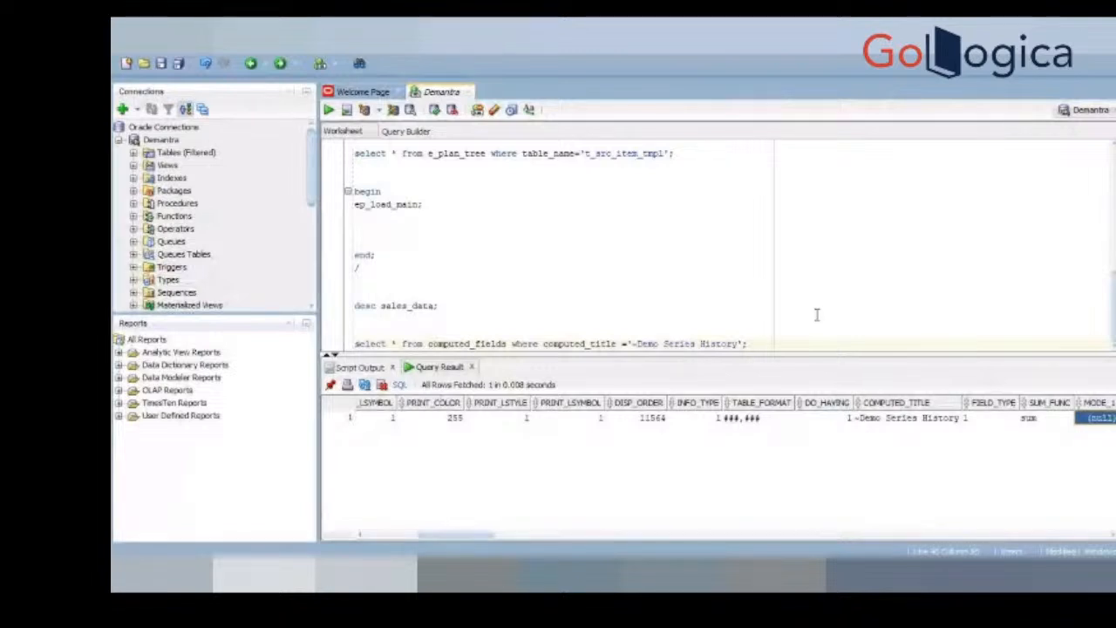
pyautogui.click(1048, 422)
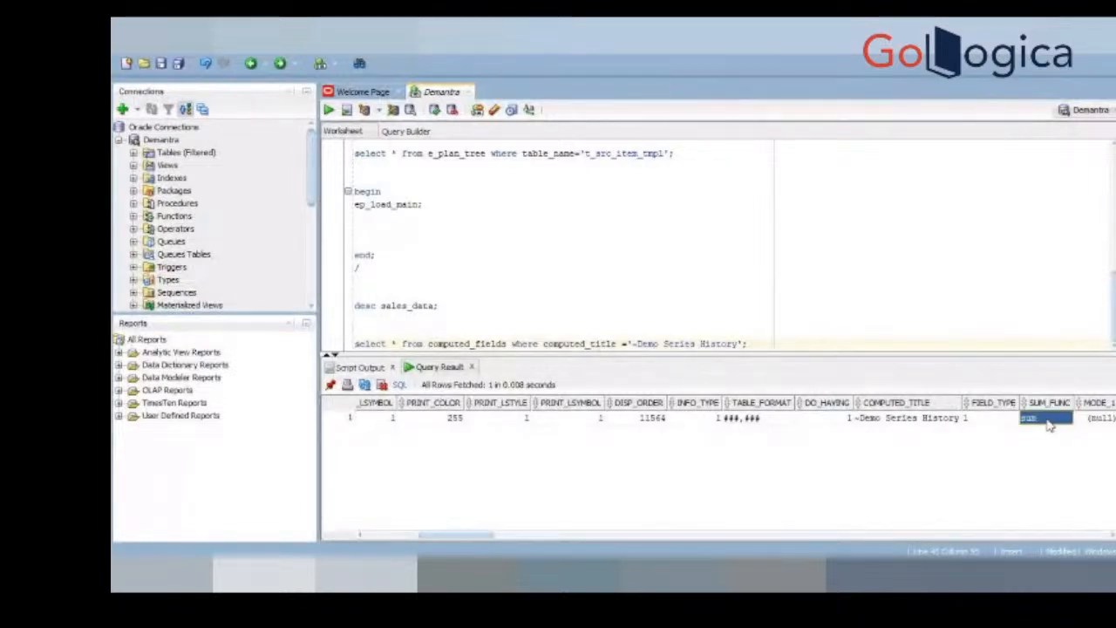
pyautogui.press('Right')
pyautogui.press('Right')
pyautogui.press('Right')
pyautogui.press('Right')
pyautogui.press('Right')
pyautogui.press('Right')
pyautogui.press('Right')
pyautogui.press('Right')
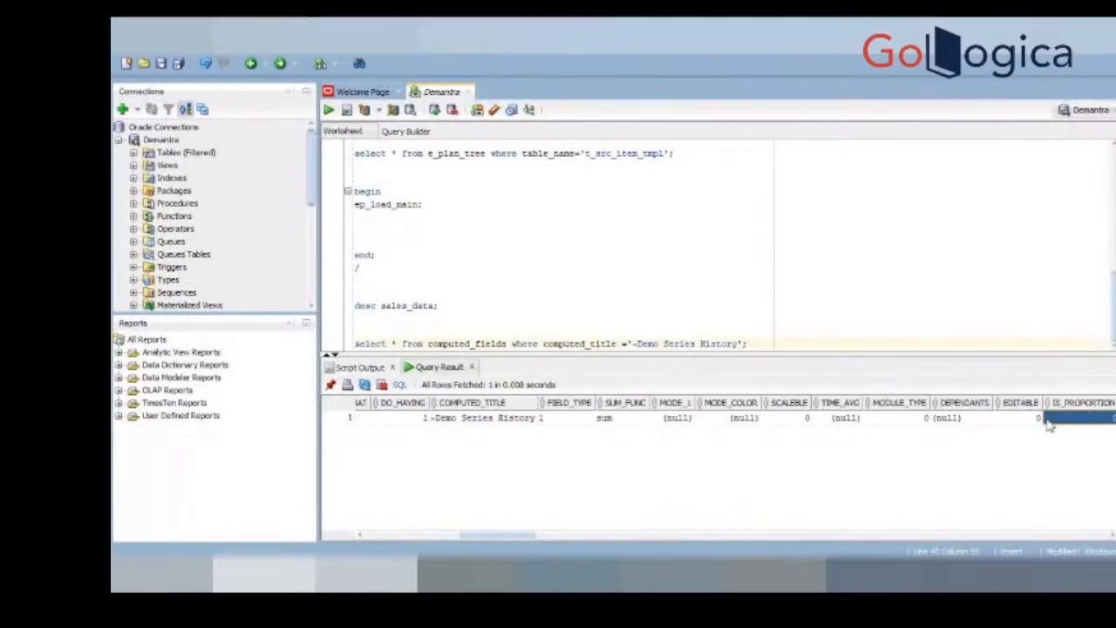
pyautogui.press('Left')
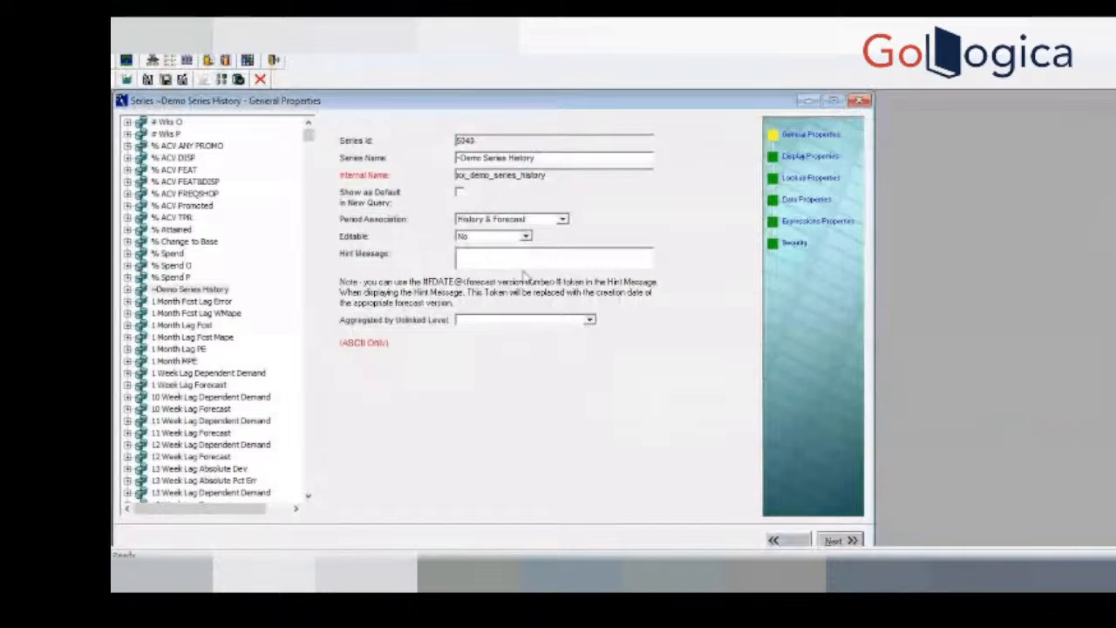
pyautogui.hotkey('alt', 'Tab')
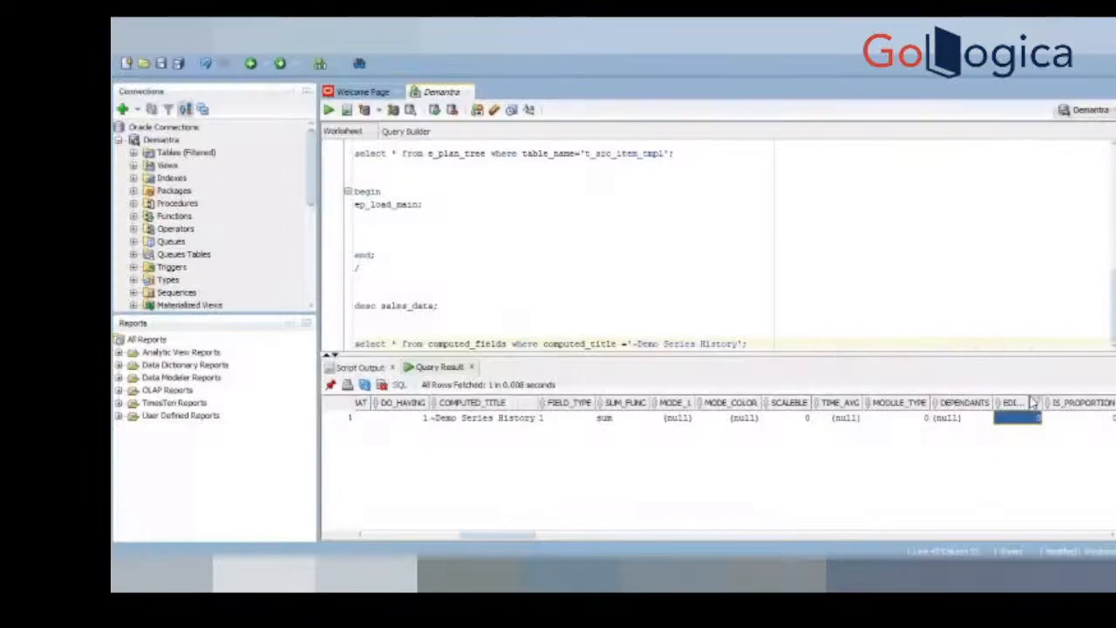
pyautogui.click(469, 307)
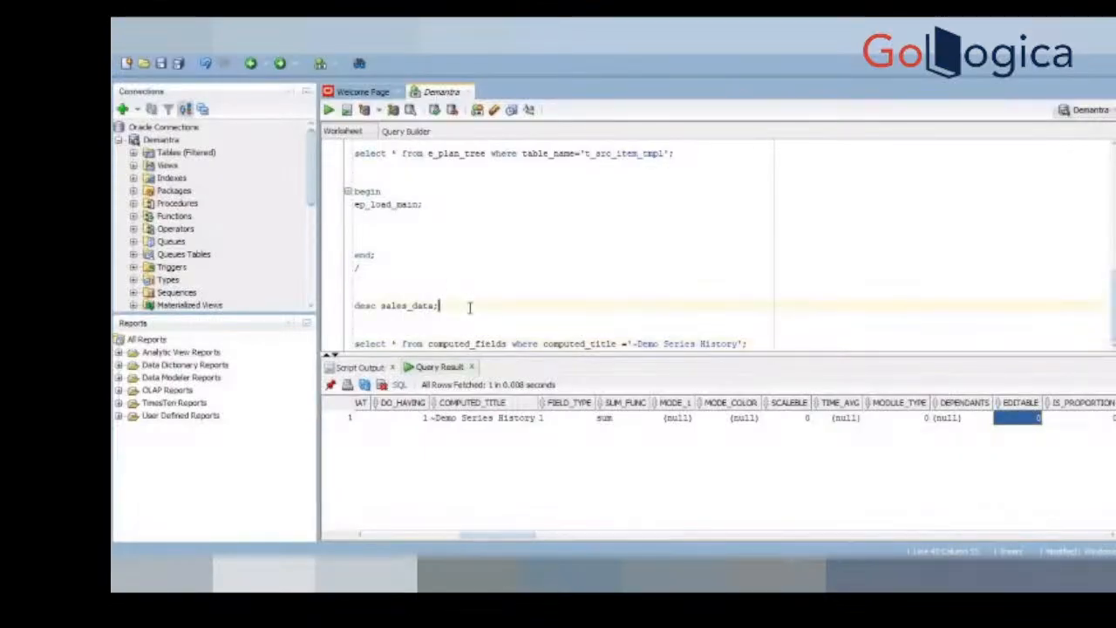
pyautogui.press('Return')
pyautogui.press('Return')
pyautogui.write('s')
pyautogui.press('Return')
pyautogui.write('1')
pyautogui.press('Return')
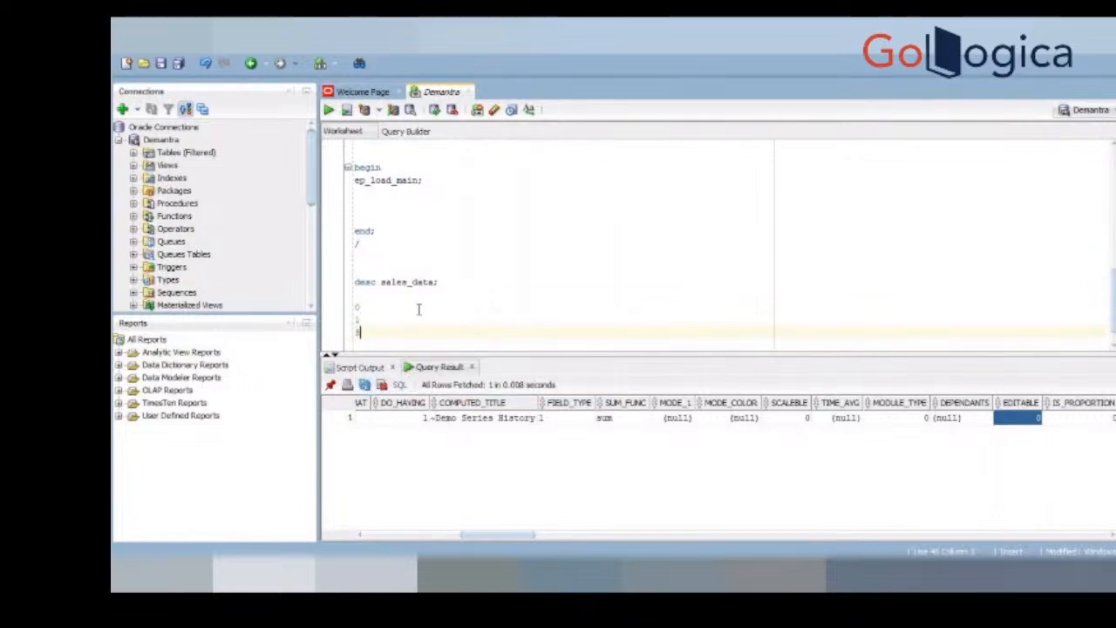
pyautogui.moveTo(365, 336); pyautogui.dragTo(339, 311)
pyautogui.press('Delete')
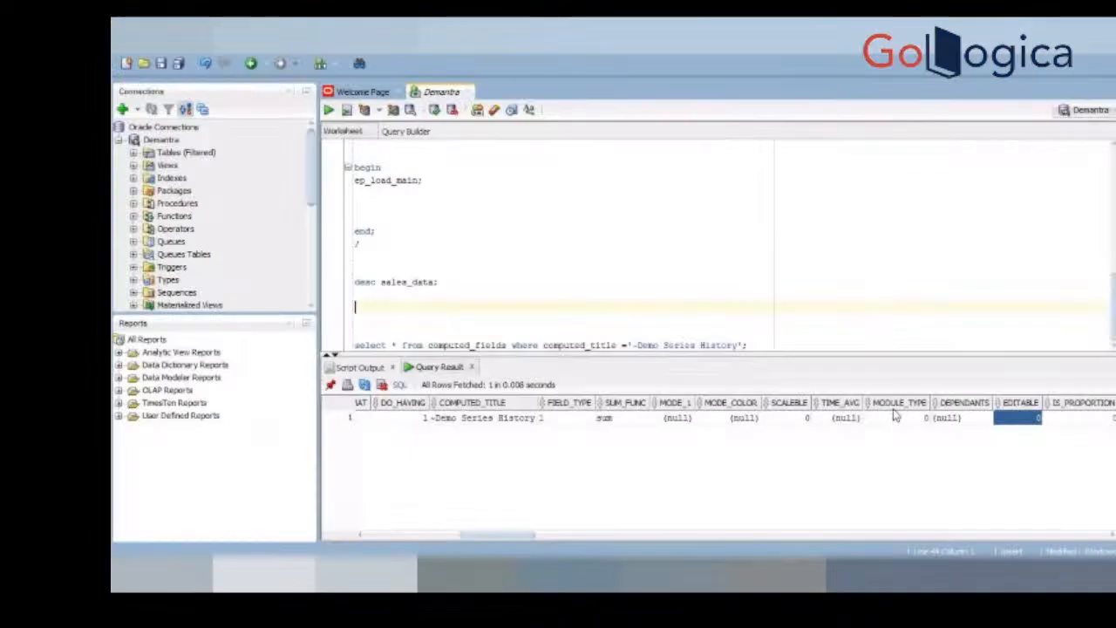
# Step: Check the DBNAME column of the result against the Data Properties of the ~Demo Series History series
pyautogui.click(1084, 420)
pyautogui.press('Right')
pyautogui.press('Right')
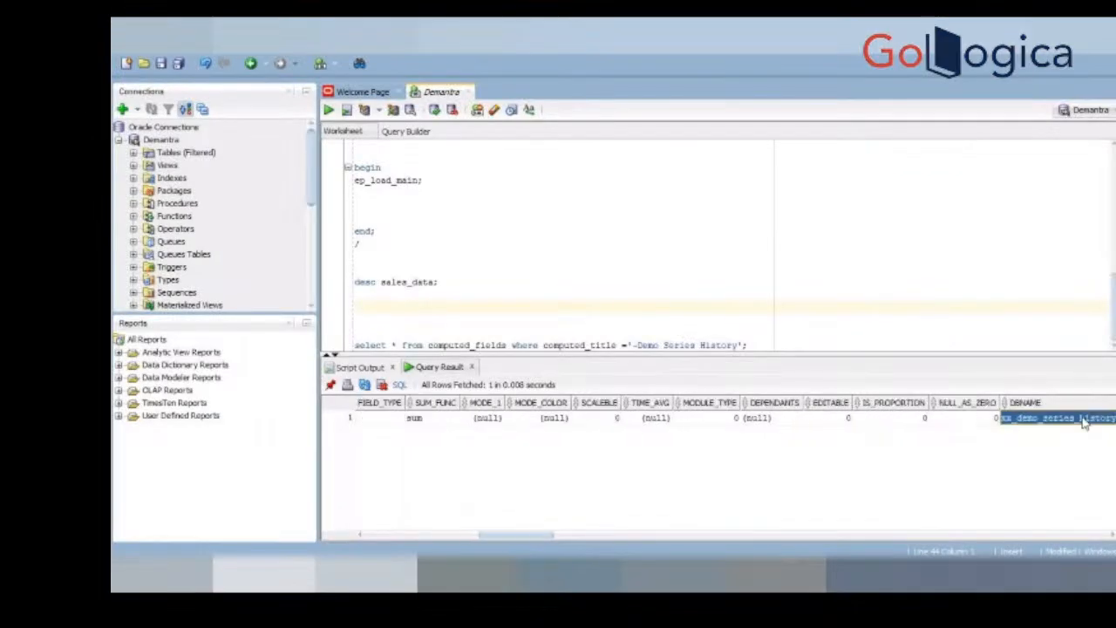
pyautogui.click(1056, 423)
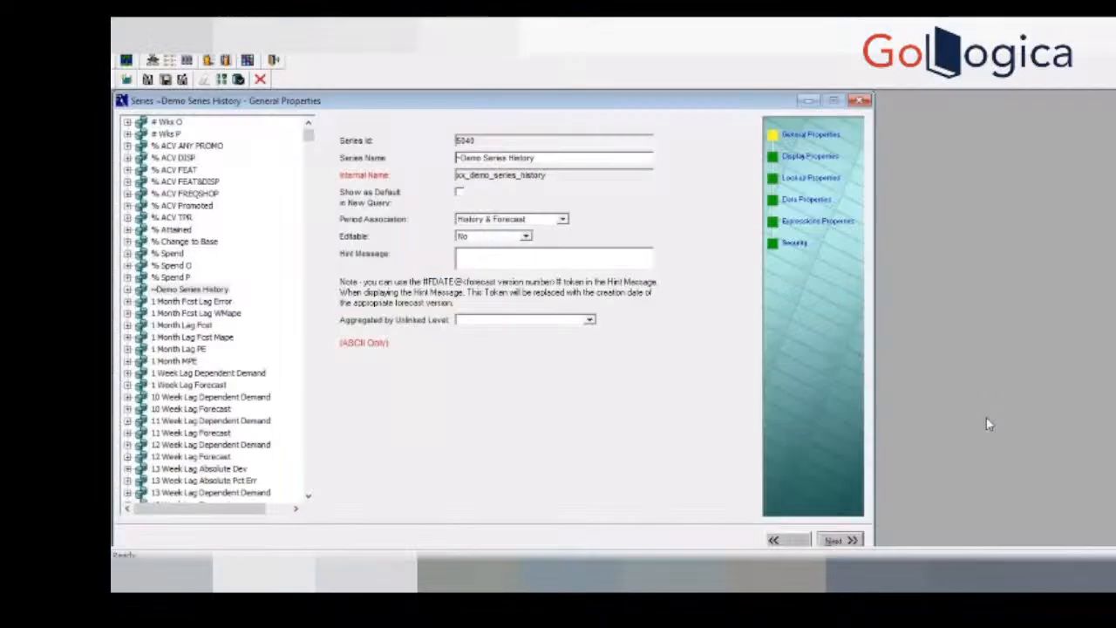
pyautogui.click(811, 201)
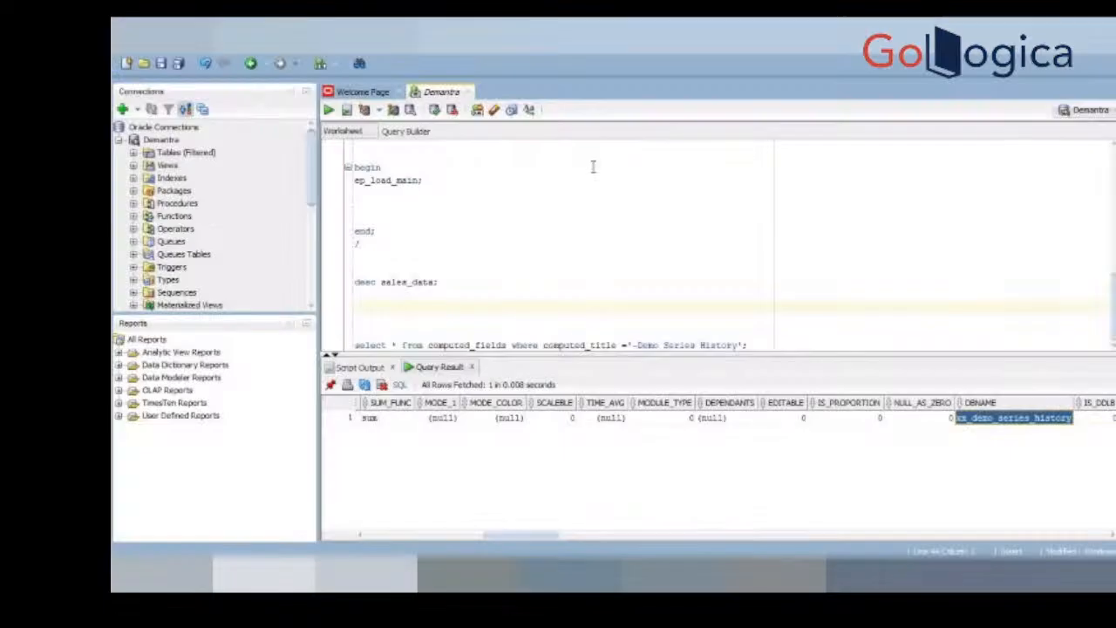
# Step: Review the result columns from IS_DDLB through HINT_MESSAGE to DATA_TABLE_NAME and select the data table name value
pyautogui.press('Right')
pyautogui.press('Right')
pyautogui.press('Right')
pyautogui.press('Right')
pyautogui.press('Right')
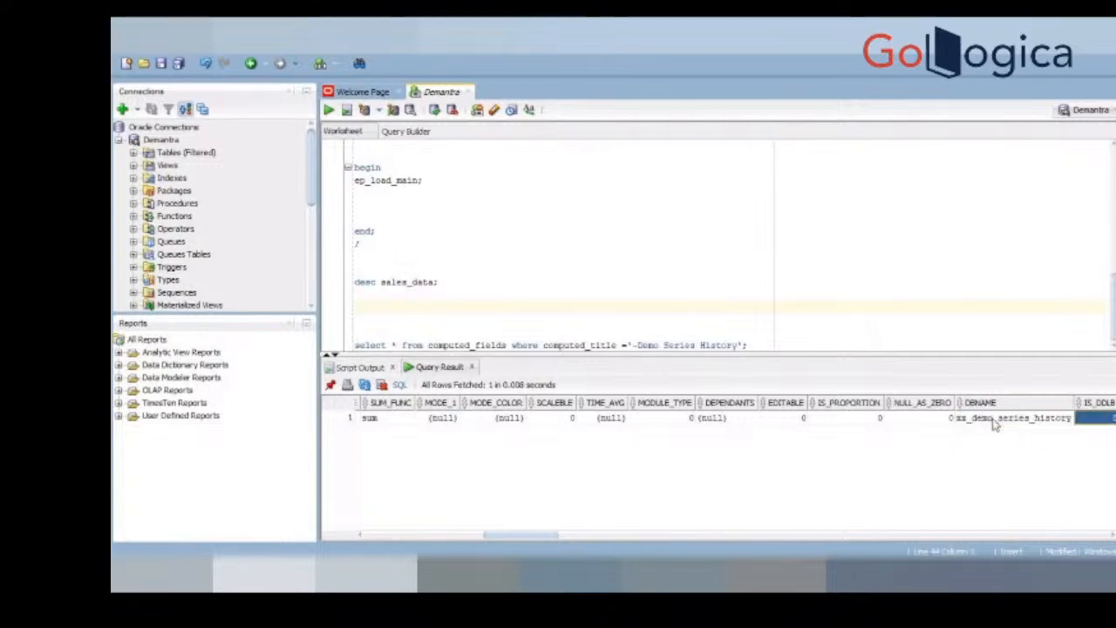
pyautogui.press('Right')
pyautogui.press('Right')
pyautogui.press('Right')
pyautogui.press('Right')
pyautogui.press('Right')
pyautogui.press('Right')
pyautogui.press('Right')
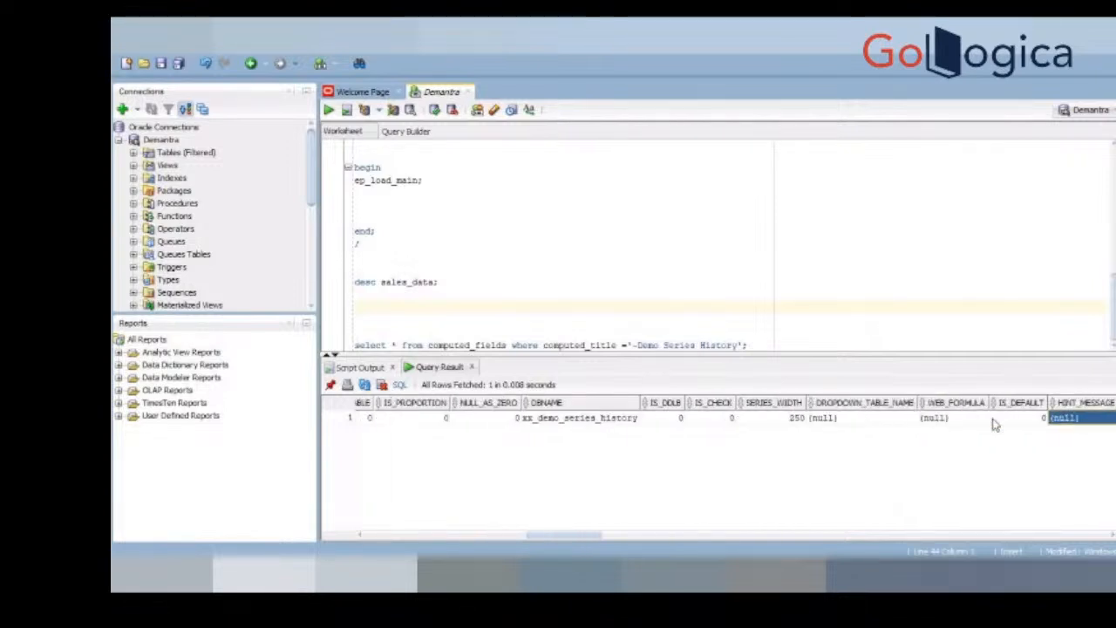
pyautogui.press('Right')
pyautogui.press('Right')
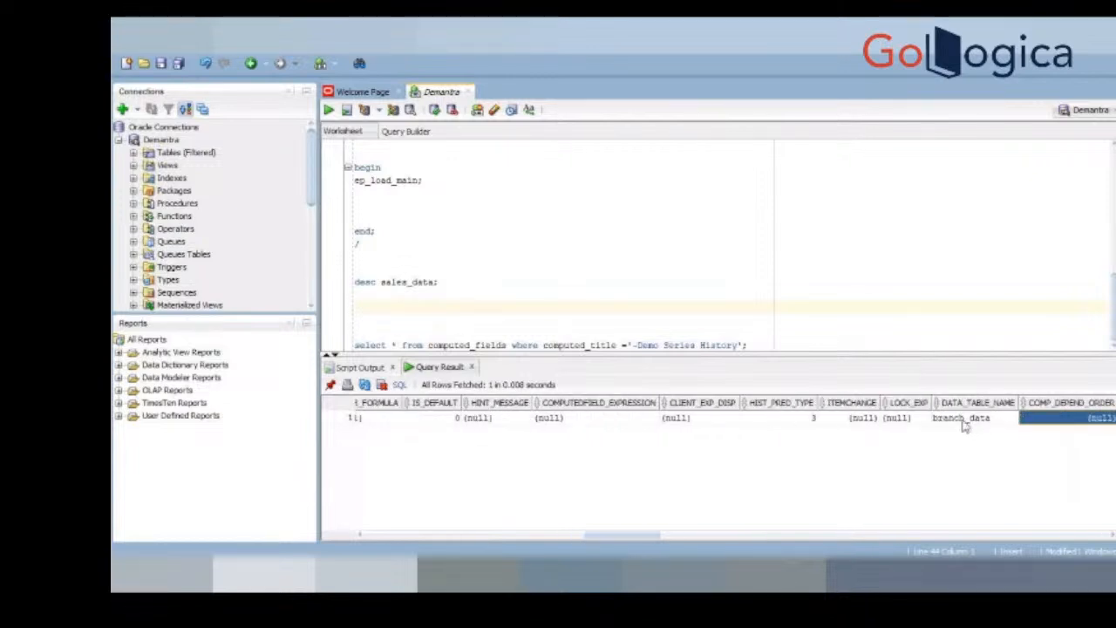
pyautogui.click(964, 421)
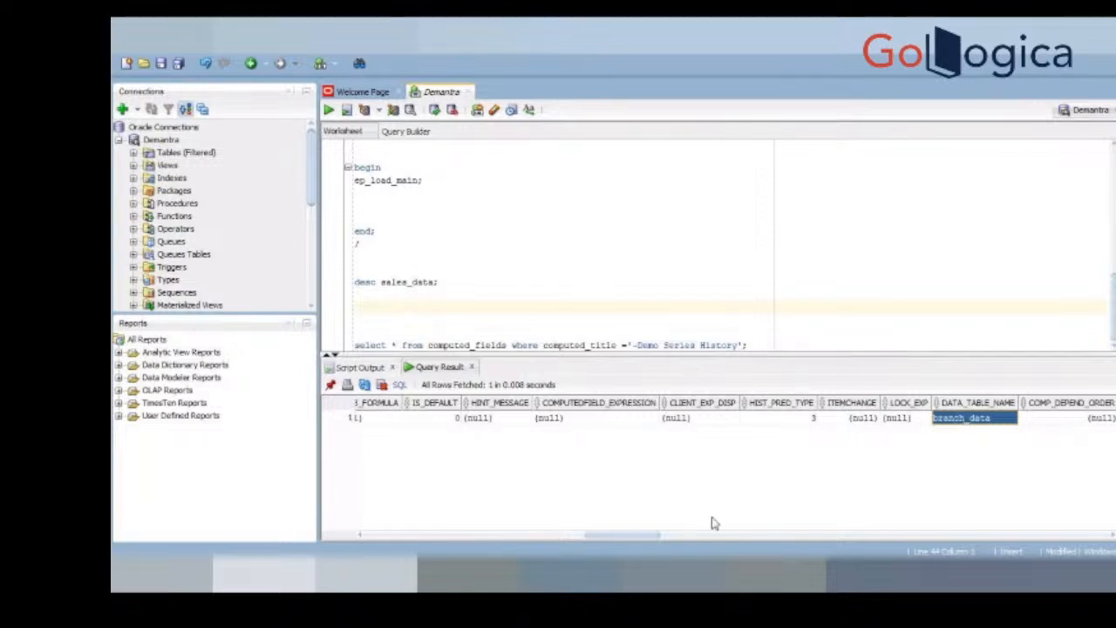
# Step: Recheck the COMPUTED_NAME and EXP_TEMPLATE values of the returned row together with its DATA_TABLE_NAME
pyautogui.moveTo(624, 540); pyautogui.dragTo(347, 514)
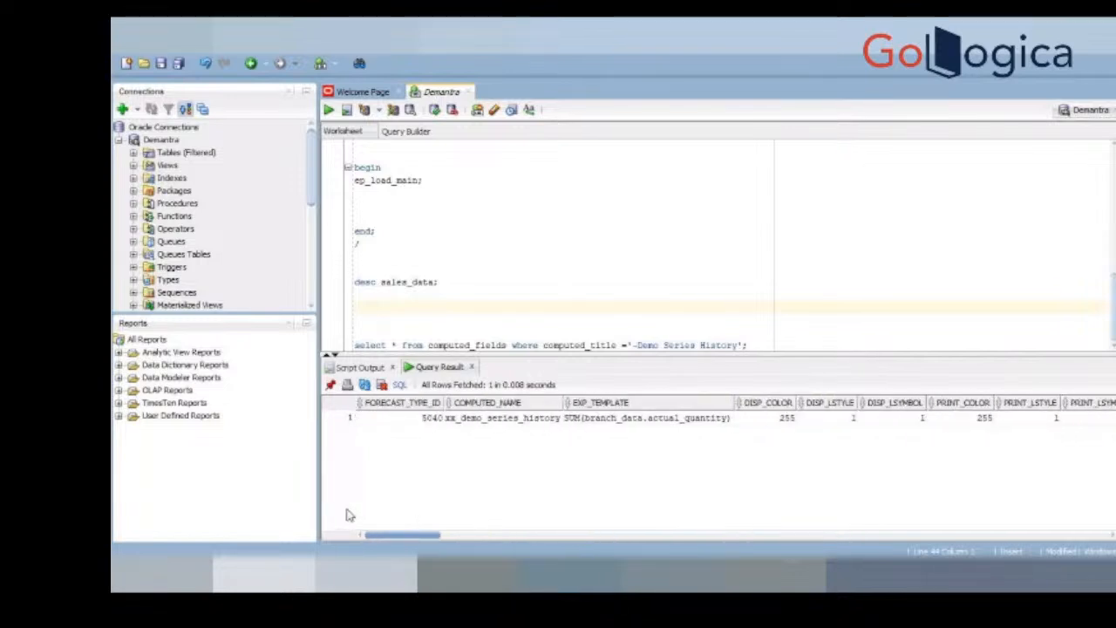
pyautogui.click(504, 422)
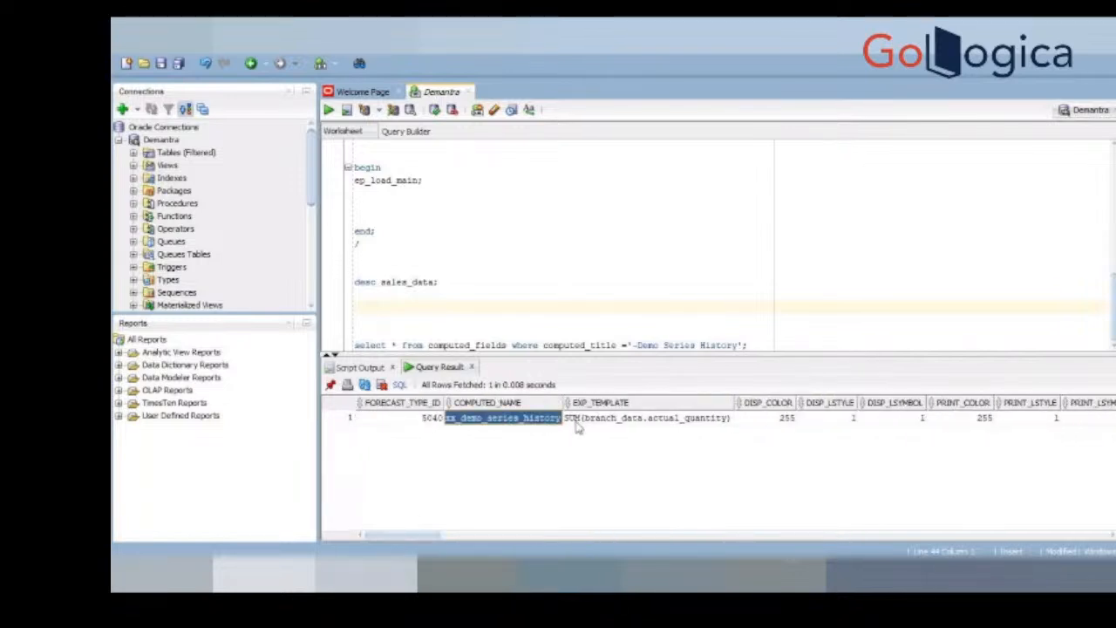
pyautogui.click(615, 424)
pyautogui.moveTo(425, 539); pyautogui.dragTo(688, 536)
pyautogui.click(674, 426)
pyautogui.click(635, 421)
pyautogui.click(608, 427)
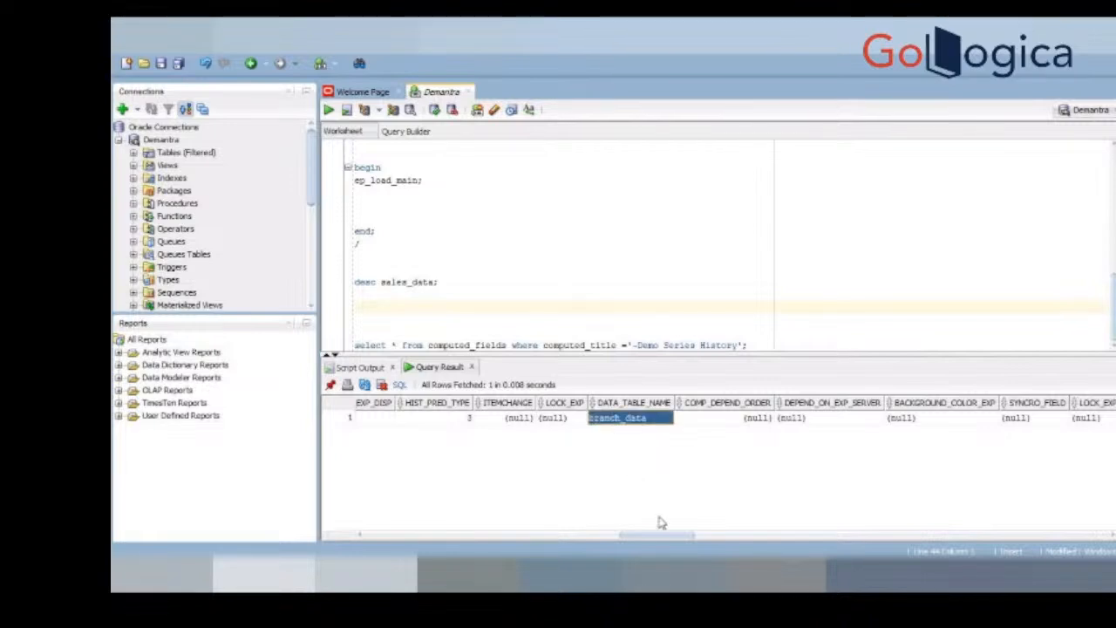
# Step: Examine the result columns from IS_PROPORTION and NULL_AS_ZERO through WEB_FORMULA to HIST_PRED_TYPE
pyautogui.moveTo(681, 539); pyautogui.dragTo(552, 533)
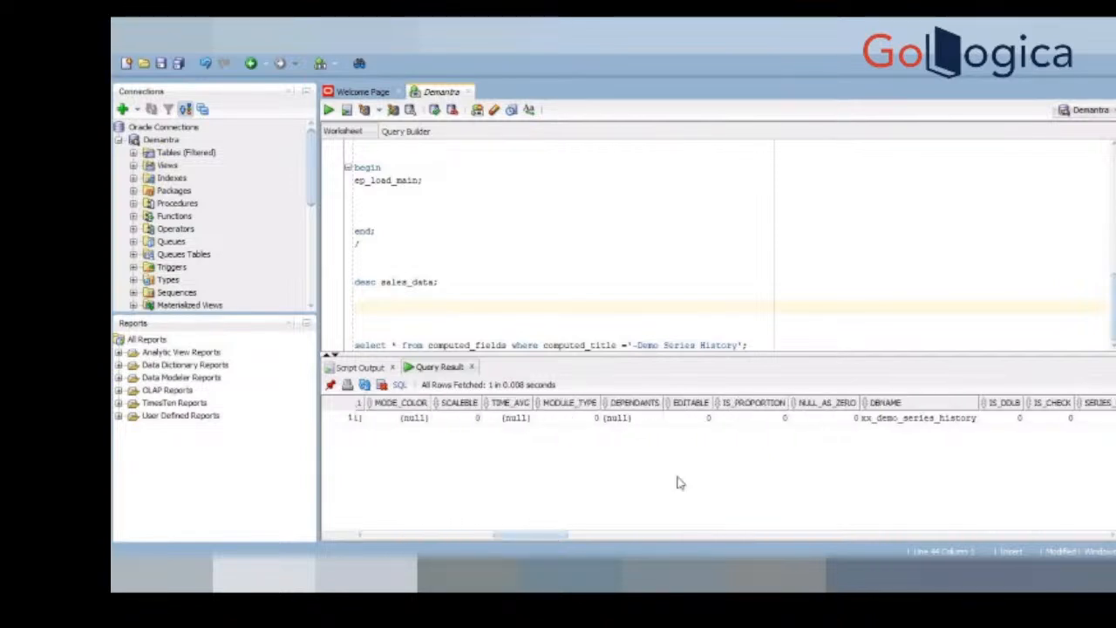
pyautogui.click(755, 423)
pyautogui.press('Right')
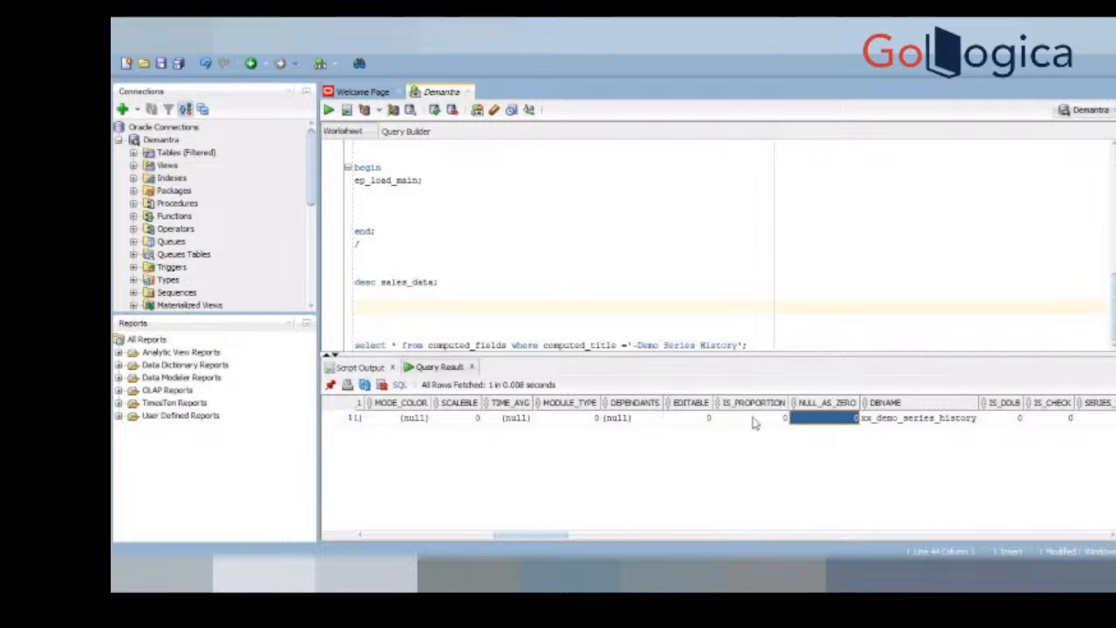
pyautogui.press('Right')
pyautogui.press('Right')
pyautogui.press('Right')
pyautogui.press('Right')
pyautogui.press('Right')
pyautogui.press('Right')
pyautogui.press('Right')
pyautogui.press('Right')
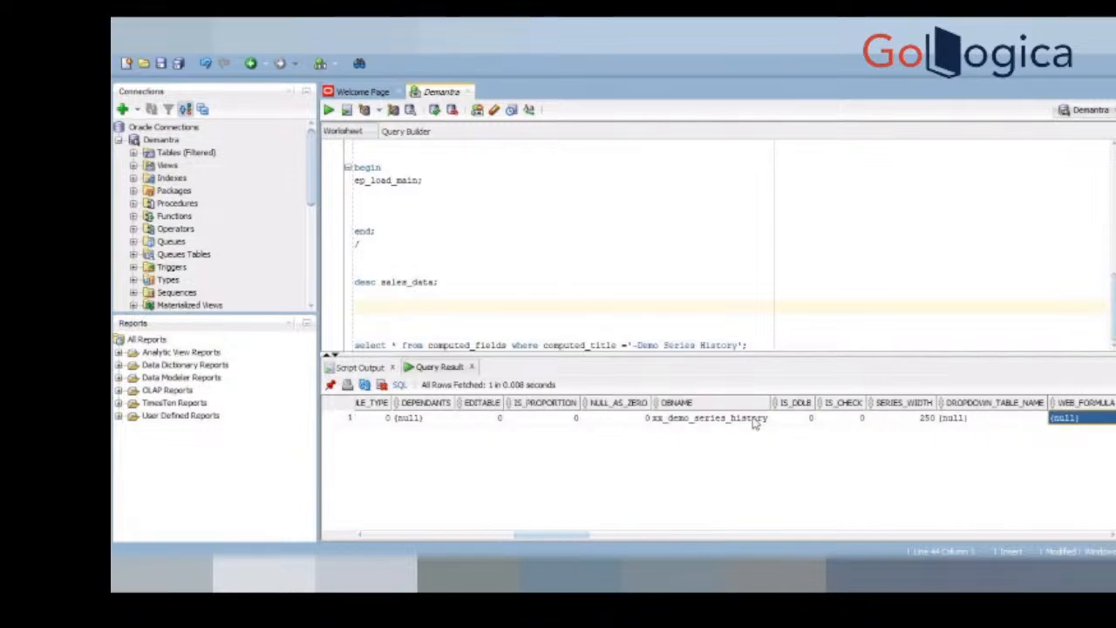
pyautogui.press('Right')
pyautogui.press('Right')
pyautogui.press('Right')
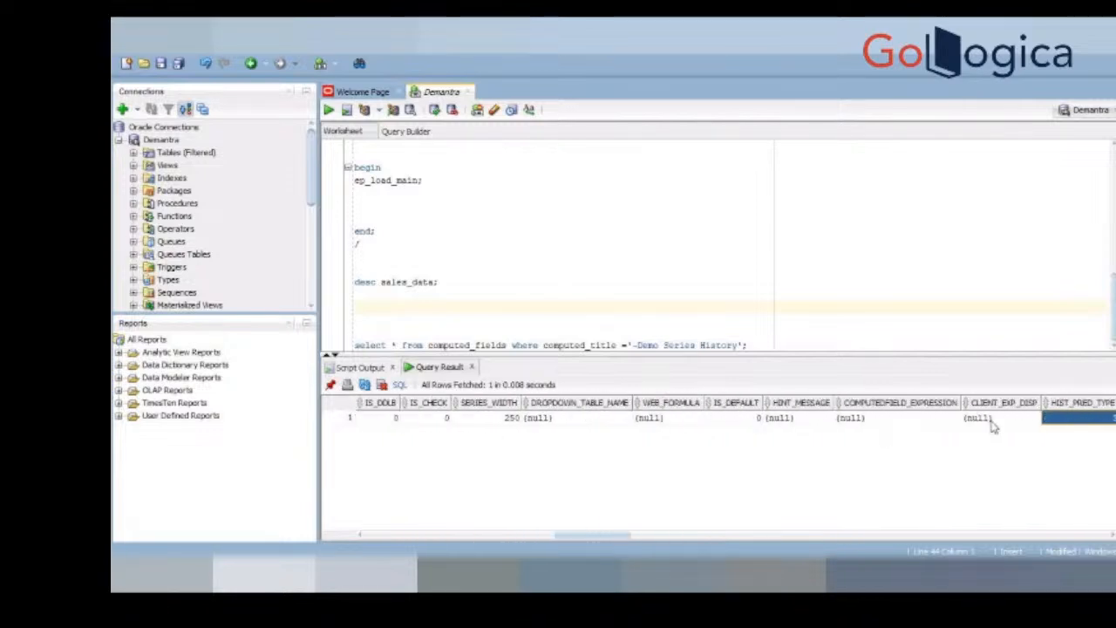
# Step: Review the CLIENT_EXP_DISP, ITEMCHANGE, LOCK_EXP and DATA_TABLE_NAME columns of the returned computed_fields row
pyautogui.click(1007, 419)
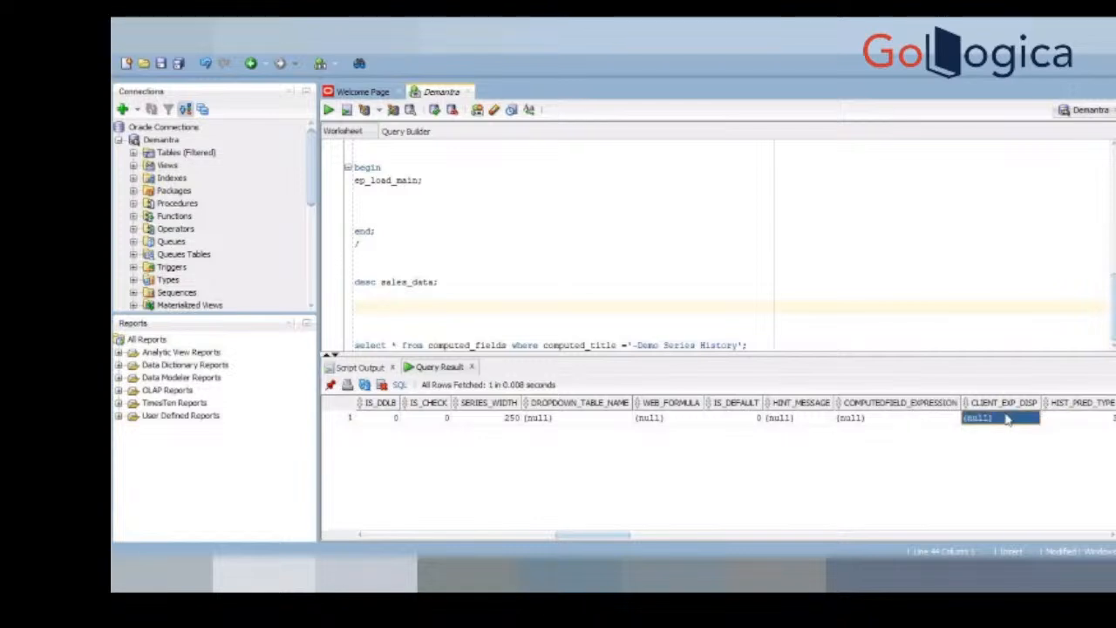
pyautogui.press('Right')
pyautogui.press('Right')
pyautogui.press('Right')
pyautogui.press('Right')
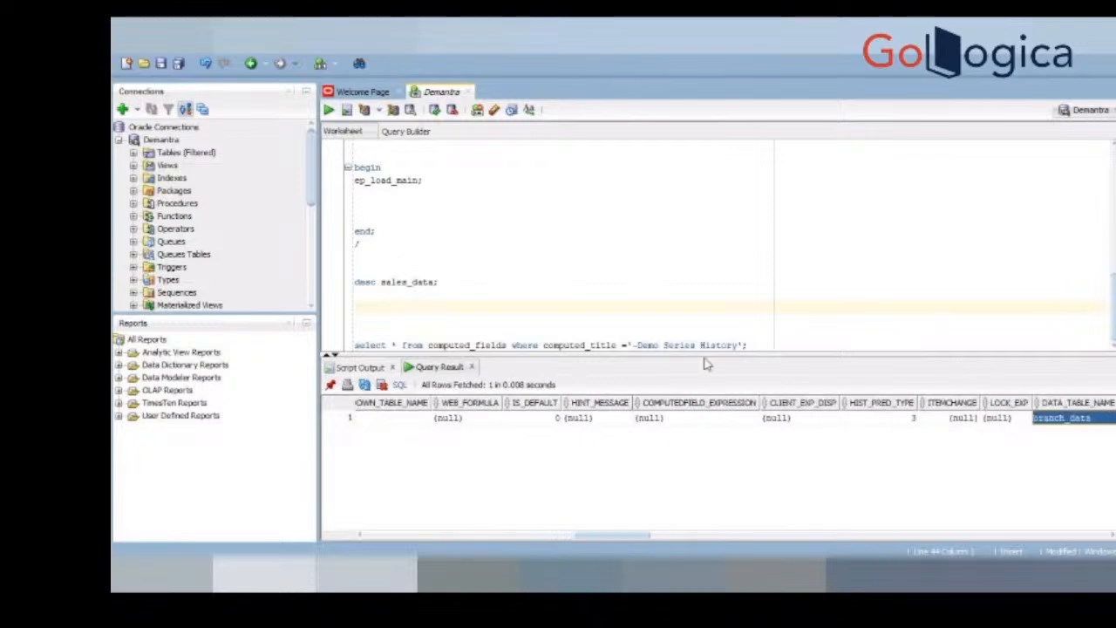
pyautogui.click(1008, 418)
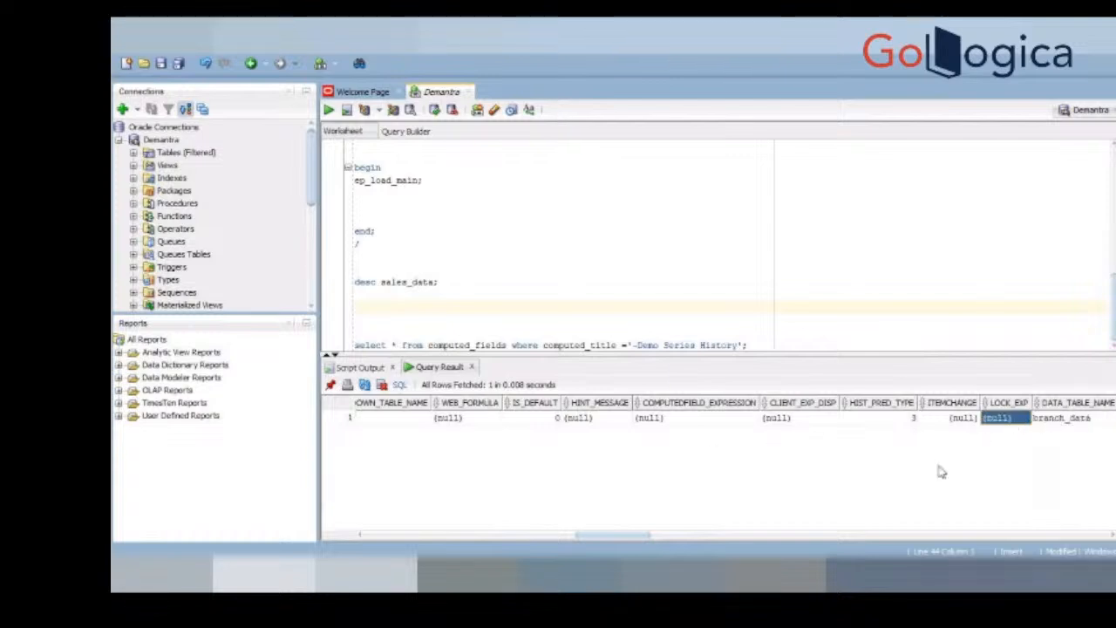
# Step: Run select * from computed_fields without its where condition and browse the COMPUTED_NAME values of the returned series
pyautogui.moveTo(513, 345); pyautogui.dragTo(497, 322)
pyautogui.hotkey('ctrl', 'Return')
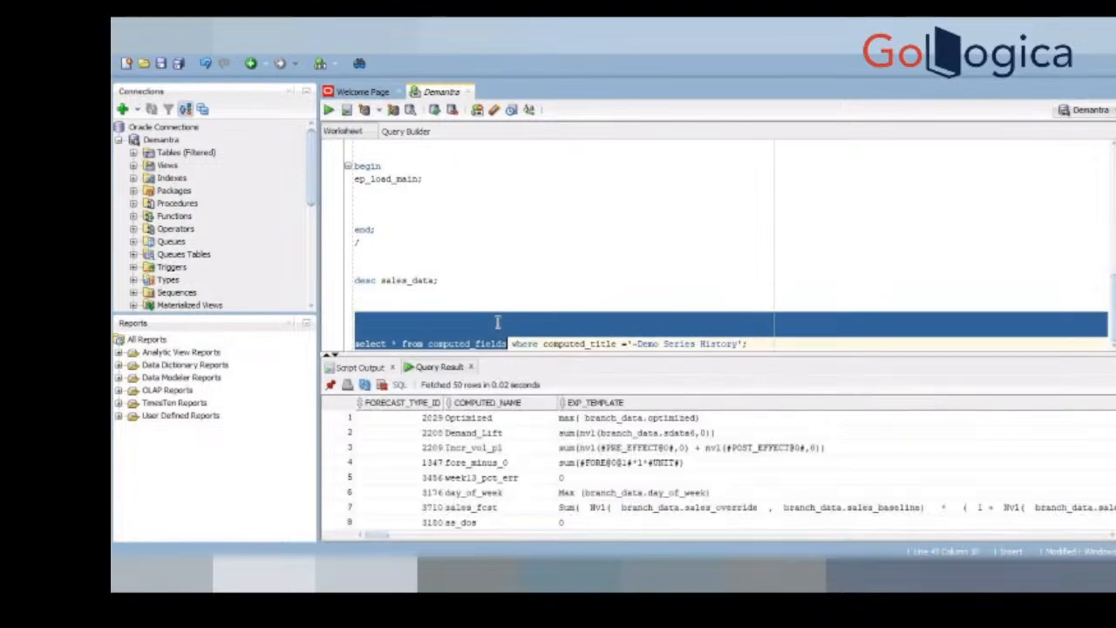
pyautogui.click(540, 523)
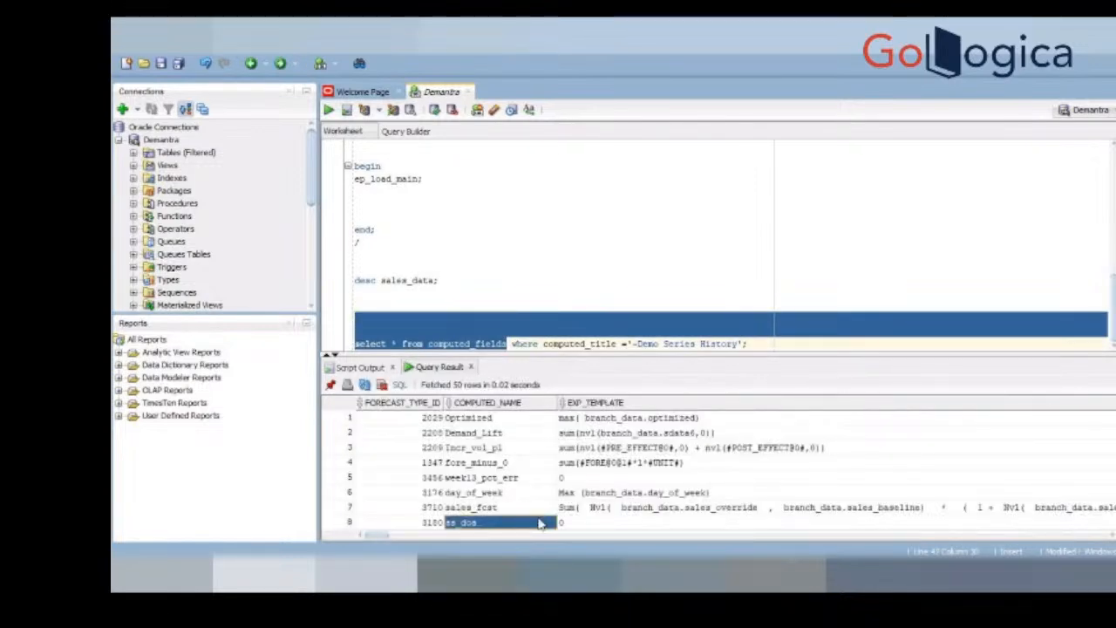
pyautogui.press('Down')
pyautogui.press('Up')
pyautogui.press('Up')
pyautogui.press('Up')
pyautogui.press('Up')
pyautogui.press('Up')
pyautogui.press('Up')
pyautogui.press('Up')
pyautogui.press('Up')
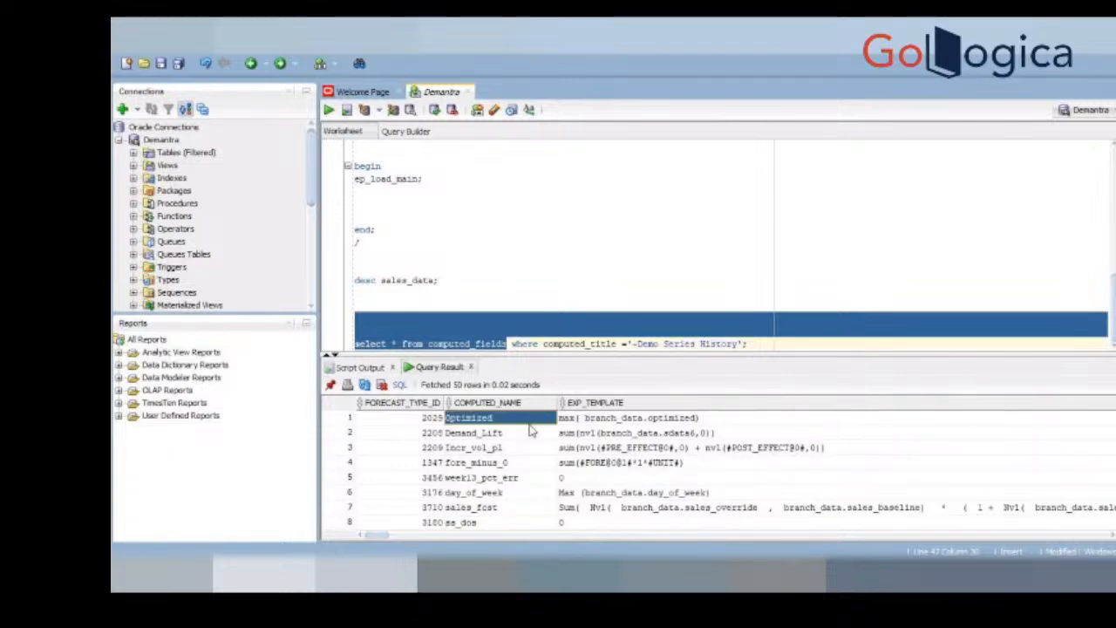
# Step: Switch to Demantra Business Modeler and review the server and client expressions in the Expressions Properties of ~Demo Series History
pyautogui.hotkey('alt', 'Tab')
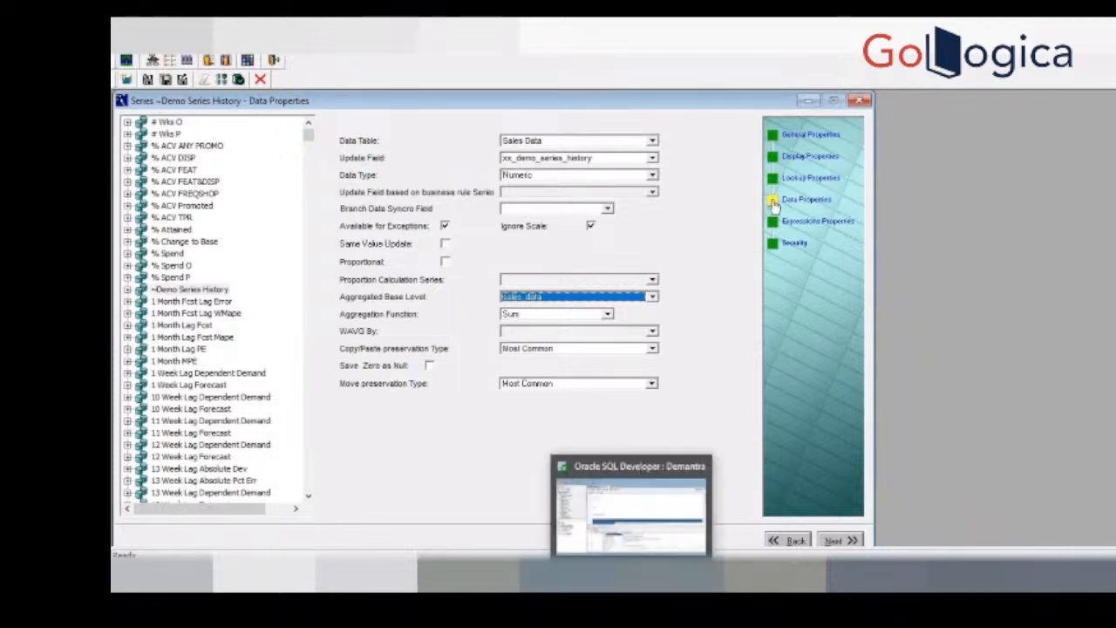
pyautogui.click(819, 223)
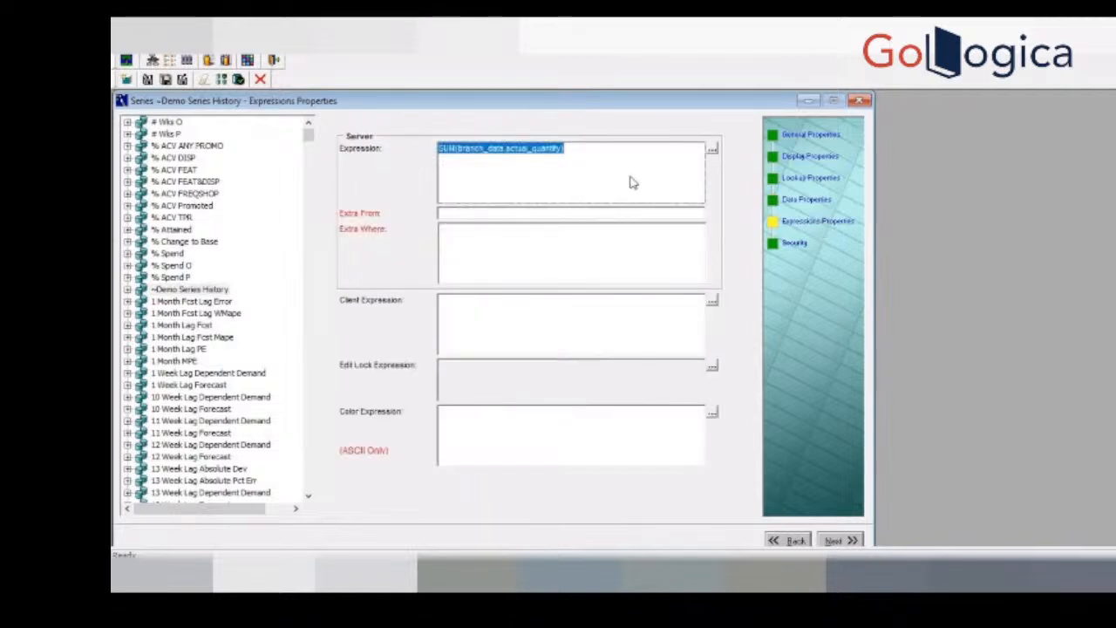
pyautogui.click(567, 317)
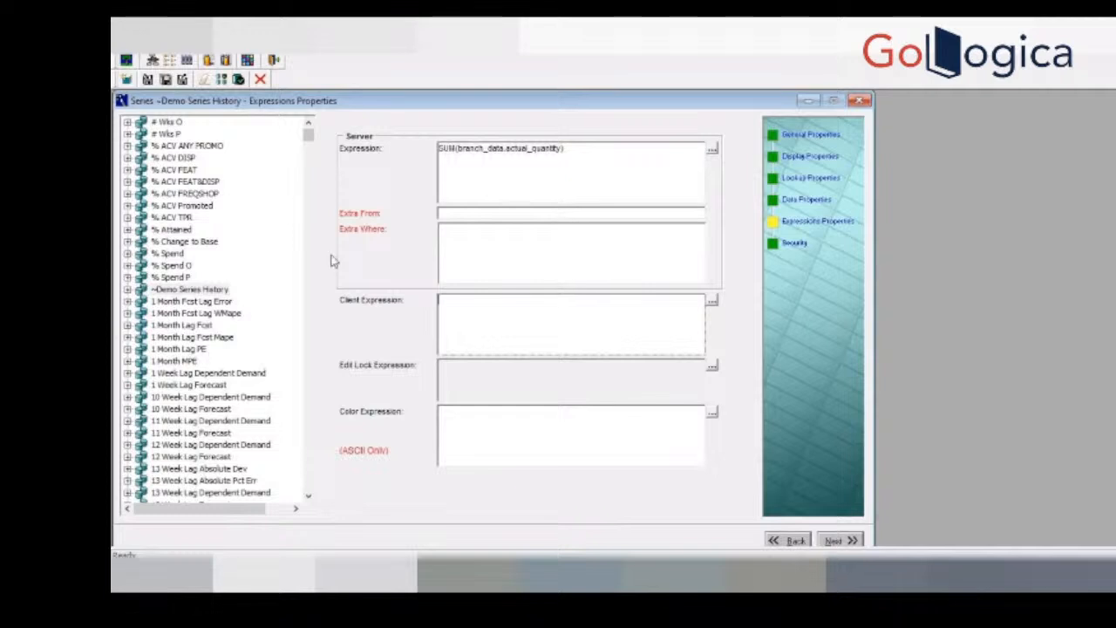
# Step: Open the Client Expression Editor for the 2 Month Lag Fcst series and move it clear of the server expression fields
pyautogui.click(308, 155)
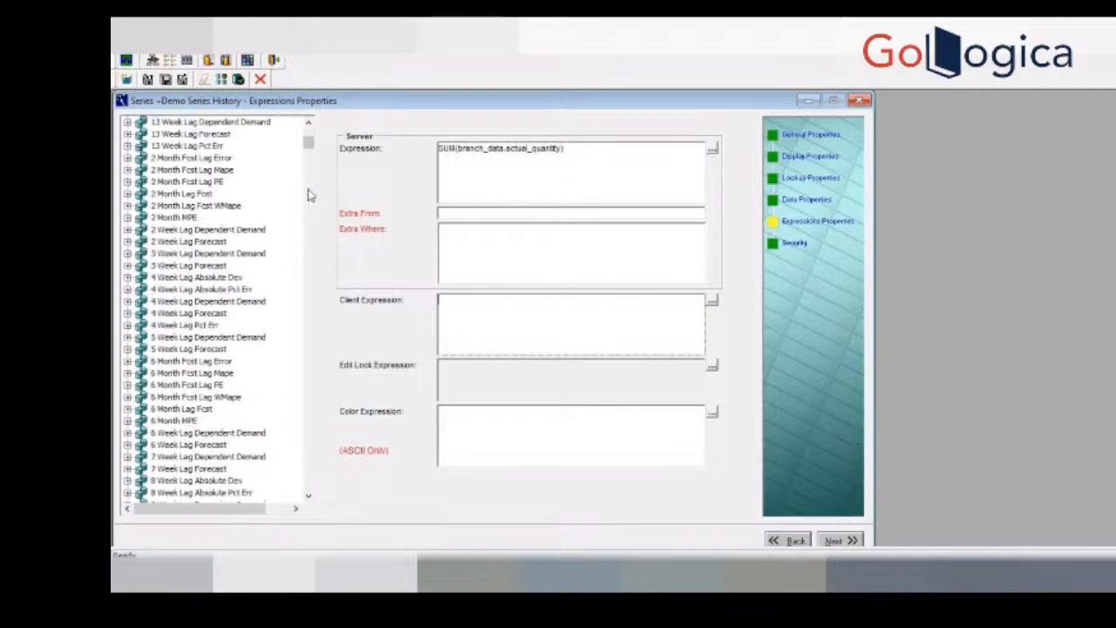
pyautogui.click(205, 194)
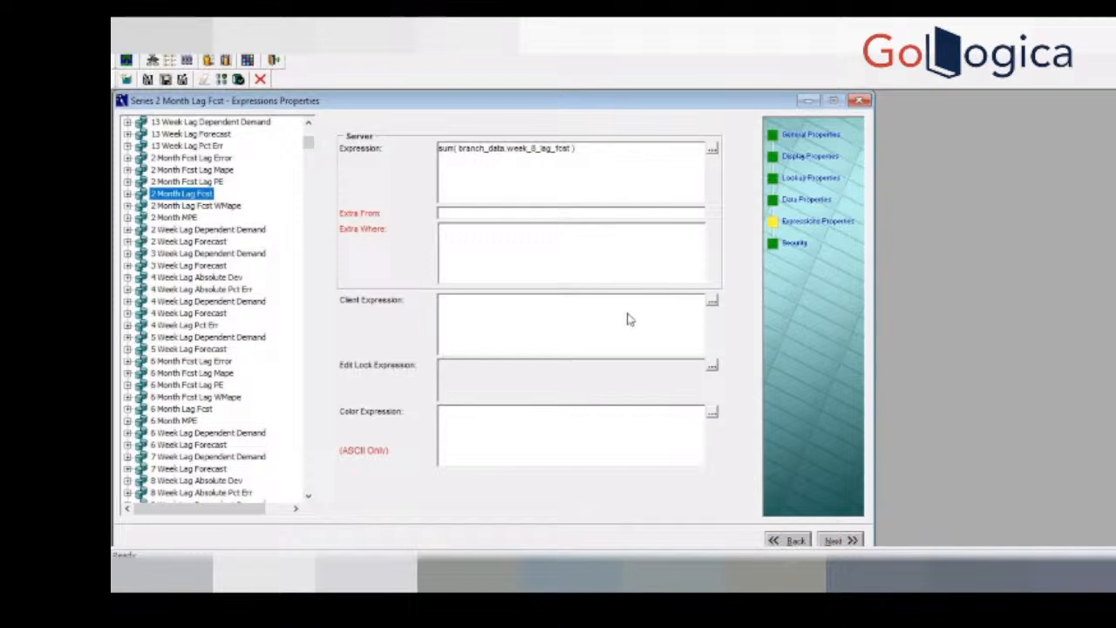
pyautogui.click(712, 300)
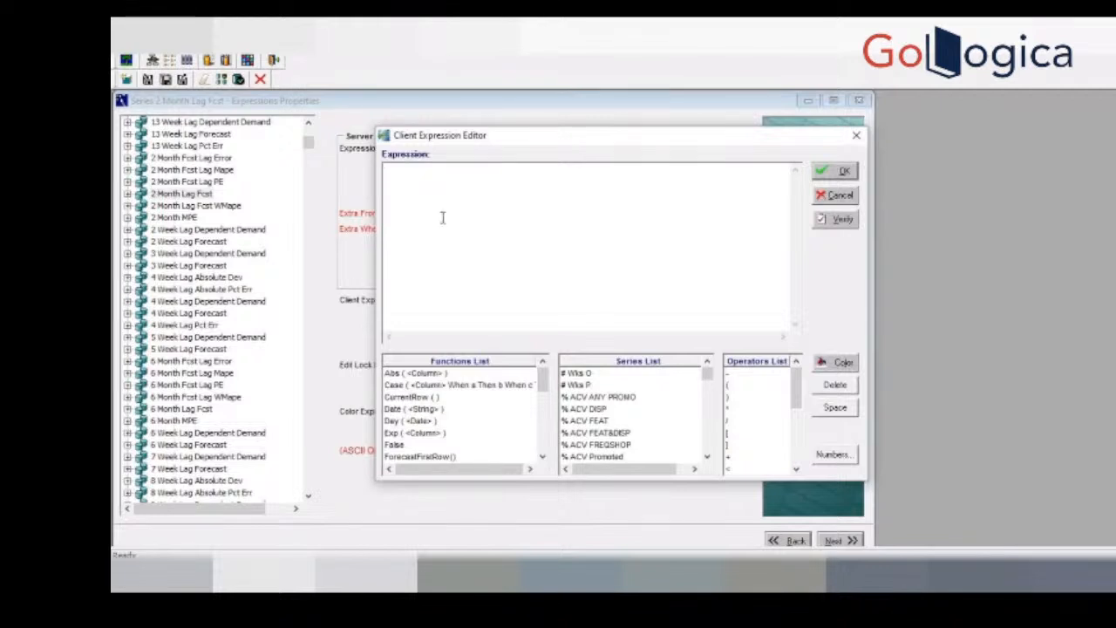
pyautogui.moveTo(419, 141); pyautogui.dragTo(505, 124)
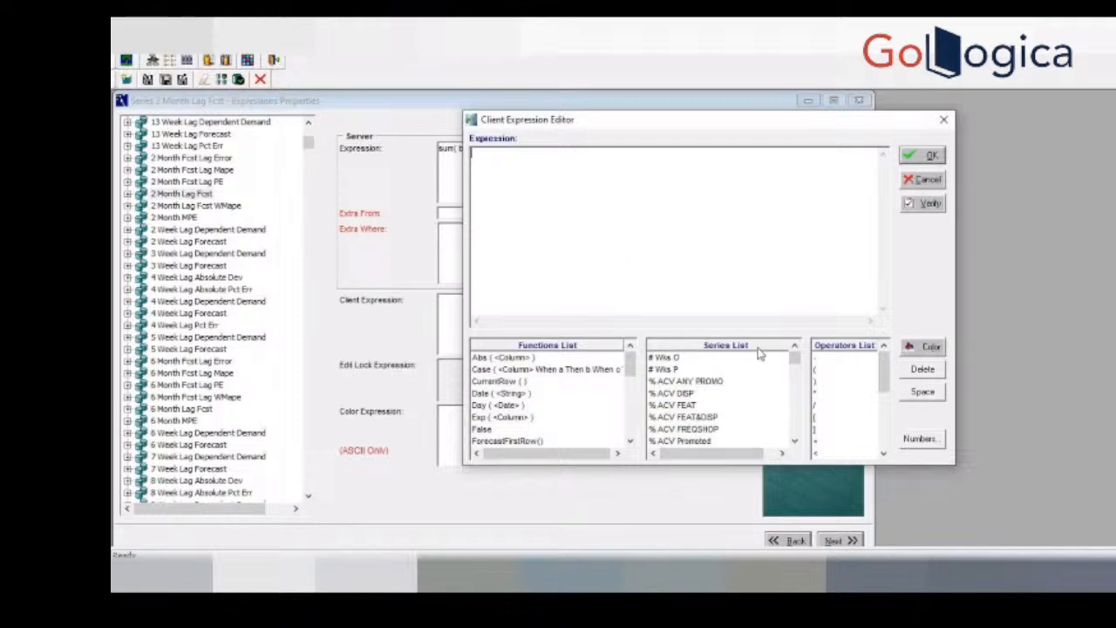
# Step: Insert the Carry Cost Excess series into the client expression
pyautogui.scroll(-5, 796, 392)
pyautogui.scroll(-20, 796, 392)
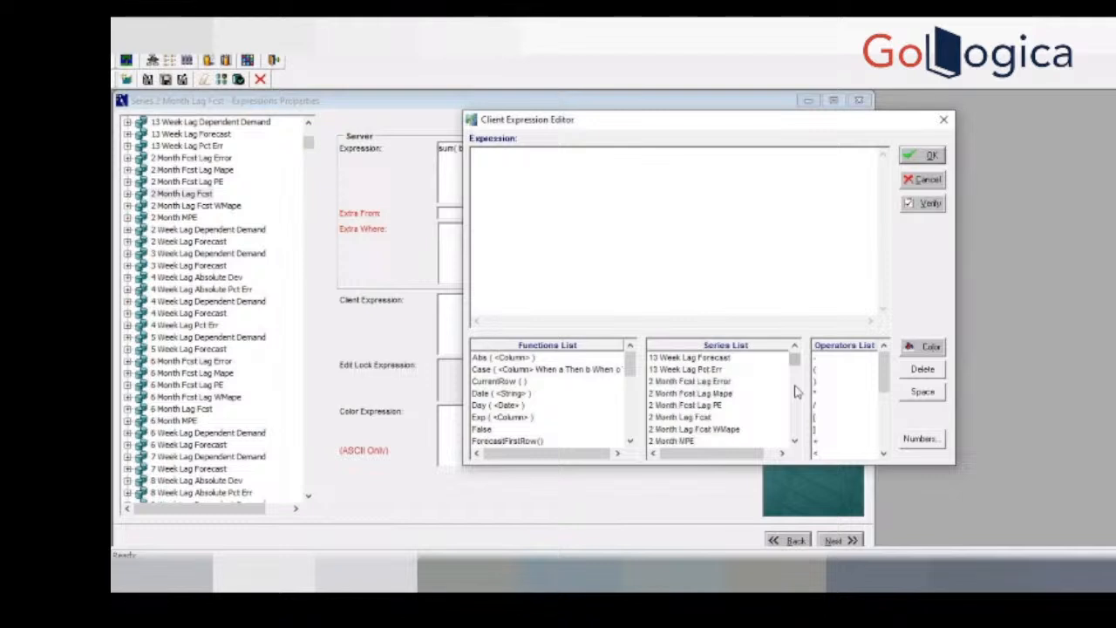
pyautogui.scroll(-15, 796, 392)
pyautogui.scroll(-15, 796, 392)
pyautogui.scroll(-15, 796, 391)
pyautogui.scroll(-2, 796, 393)
pyautogui.doubleClick(689, 405)
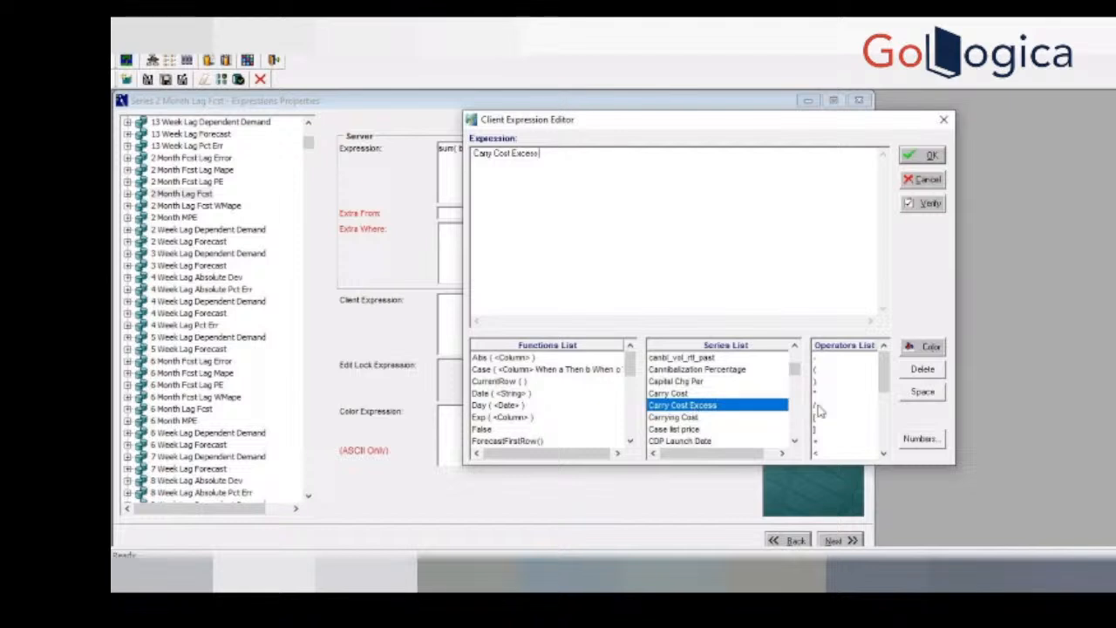
# Step: Find the History series in the series list and add it to the client expression
pyautogui.scroll(-10, 797, 405)
pyautogui.scroll(-5, 797, 405)
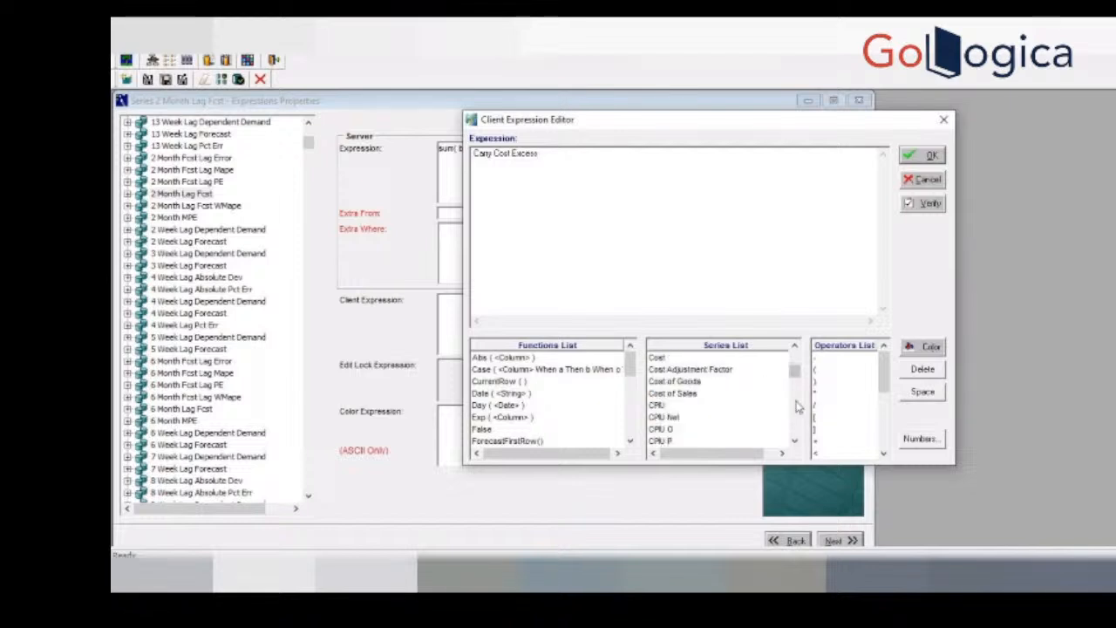
pyautogui.scroll(-5, 797, 406)
pyautogui.scroll(-15, 797, 405)
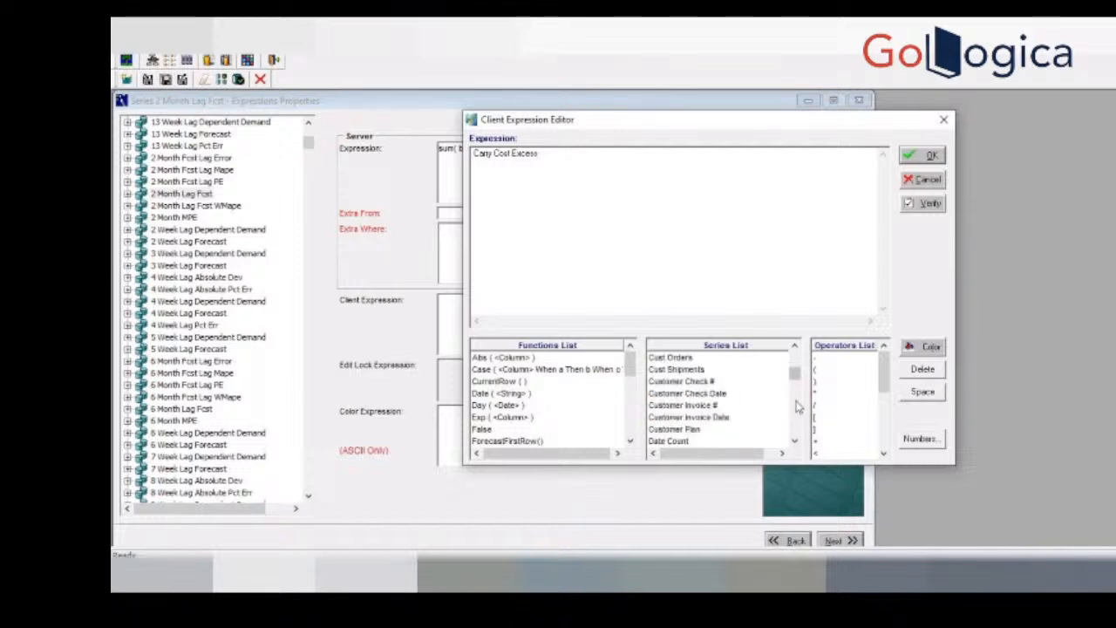
pyautogui.scroll(-15, 797, 405)
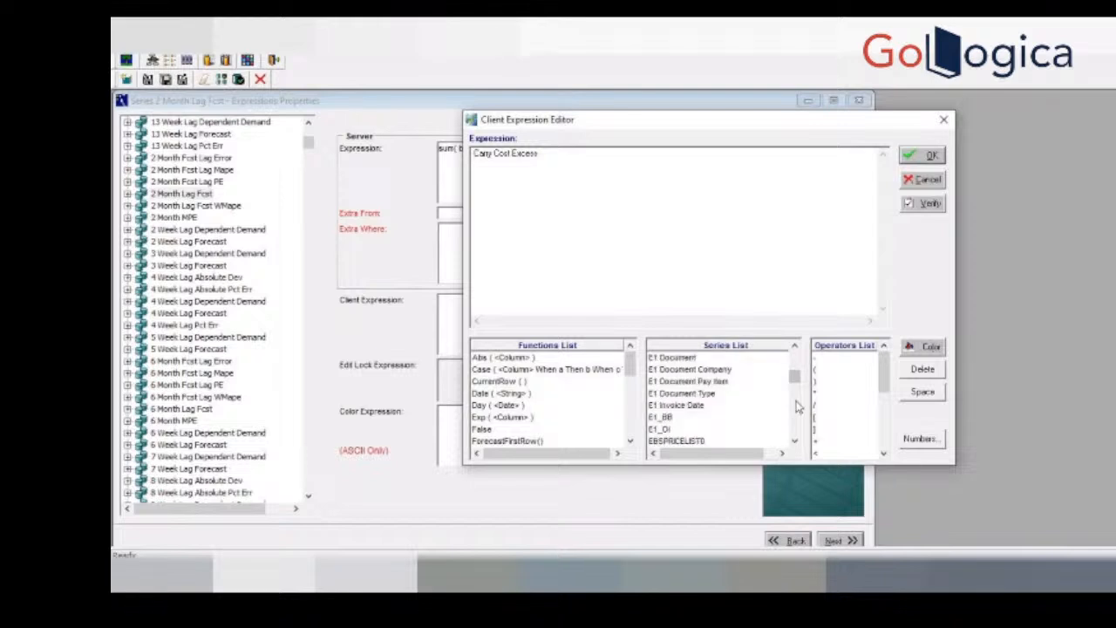
pyautogui.scroll(-15, 797, 411)
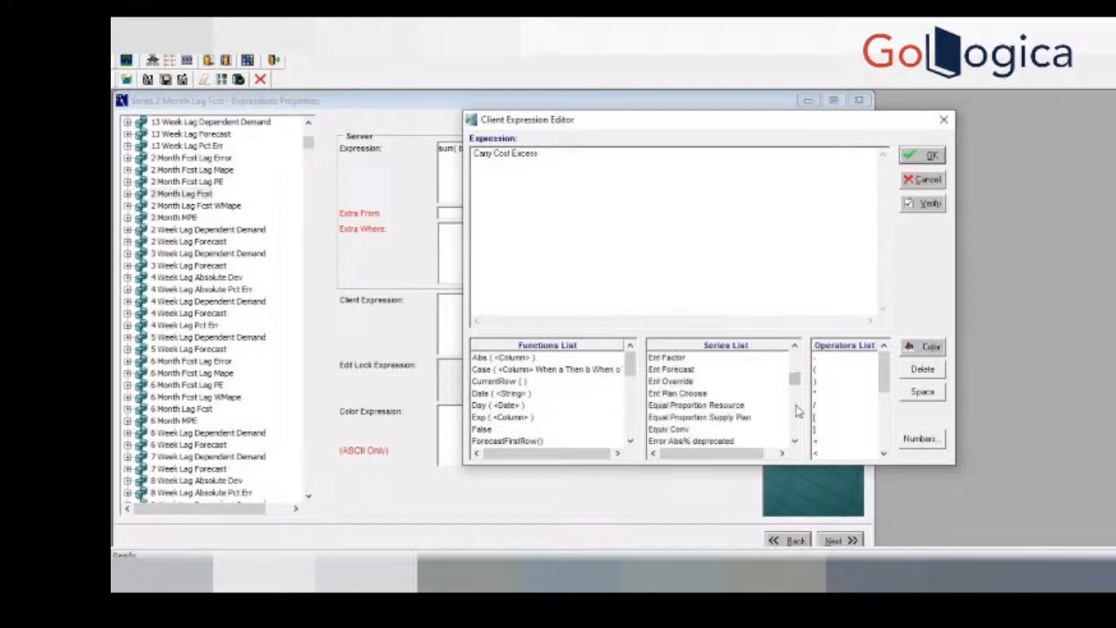
pyautogui.scroll(-15, 796, 411)
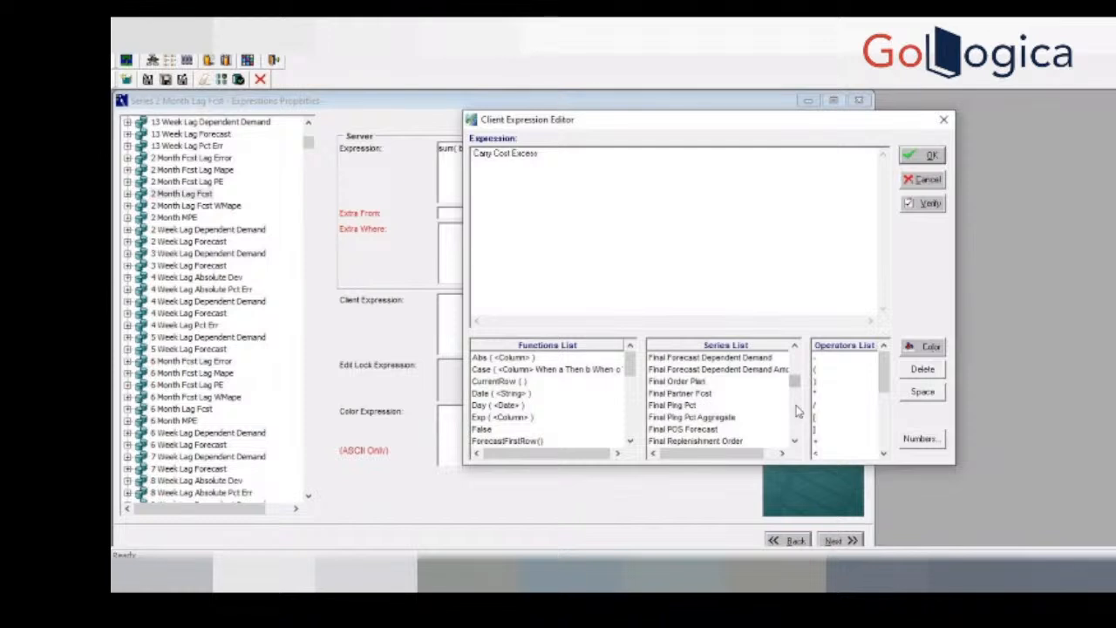
pyautogui.scroll(-5, 797, 411)
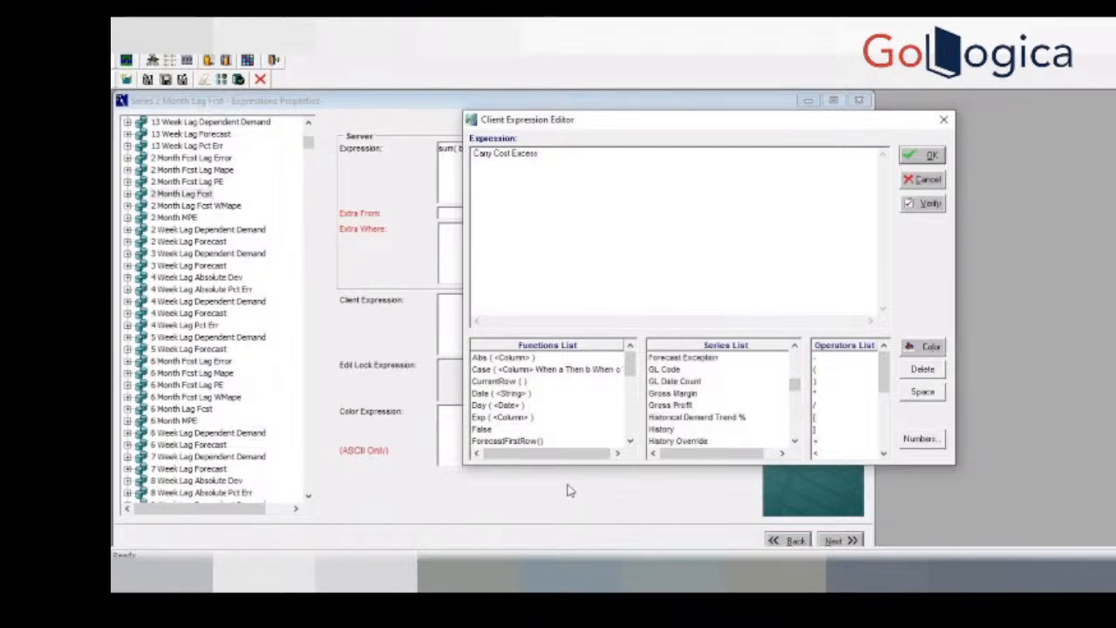
pyautogui.doubleClick(668, 429)
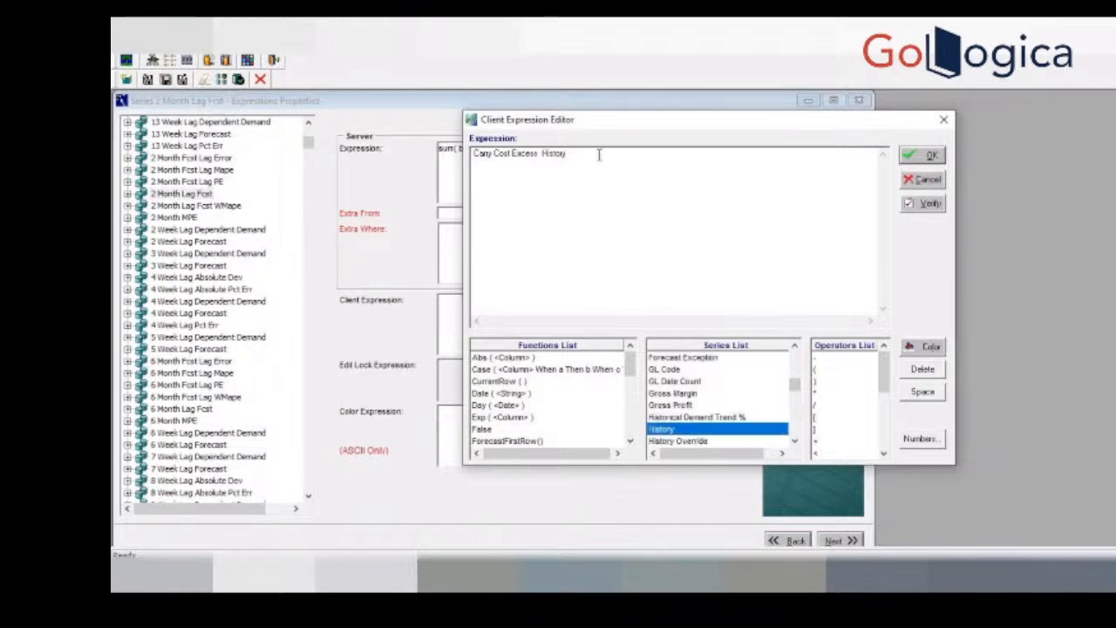
# Step: Delete Carry Cost Excess from the client expression, leaving only History
pyautogui.click(542, 153)
pyautogui.press('BackSpace')
pyautogui.press('BackSpace')
pyautogui.press('BackSpace')
pyautogui.press('BackSpace')
pyautogui.press('BackSpace')
pyautogui.press('BackSpace')
pyautogui.press('BackSpace')
pyautogui.press('BackSpace')
pyautogui.press('BackSpace')
pyautogui.press('BackSpace')
pyautogui.press('BackSpace')
pyautogui.press('BackSpace')
pyautogui.press('BackSpace')
pyautogui.press('BackSpace')
pyautogui.press('BackSpace')
pyautogui.press('BackSpace')
pyautogui.press('BackSpace')
pyautogui.press('BackSpace')
pyautogui.press('BackSpace')
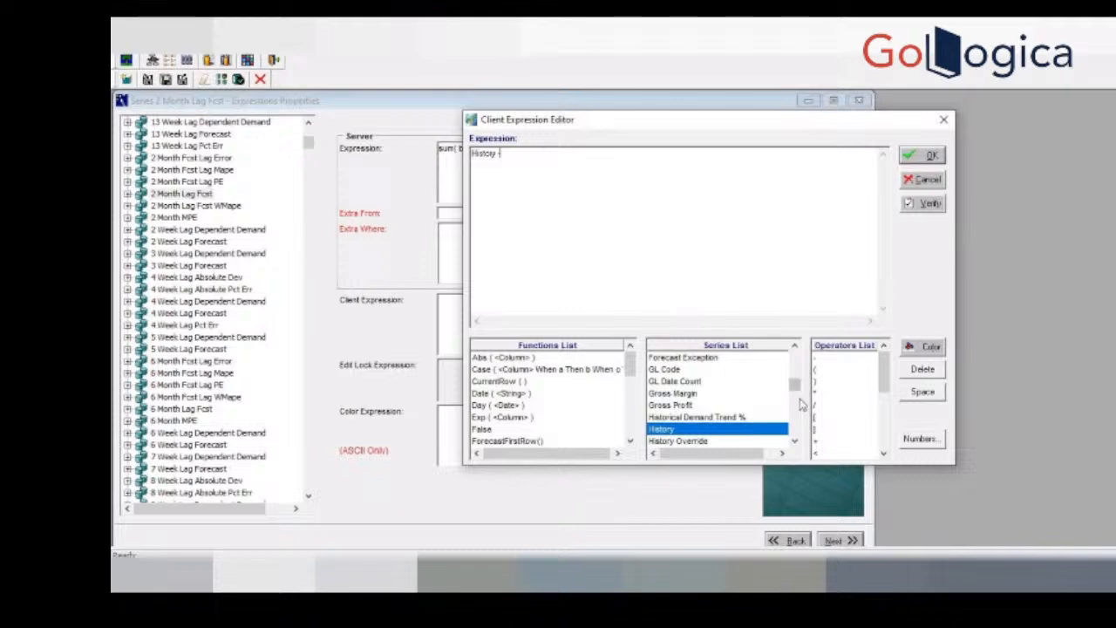
# Step: Complete the client expression by subtracting ~Demo Series History from History, and verify its syntax
pyautogui.scroll(10, 801, 387)
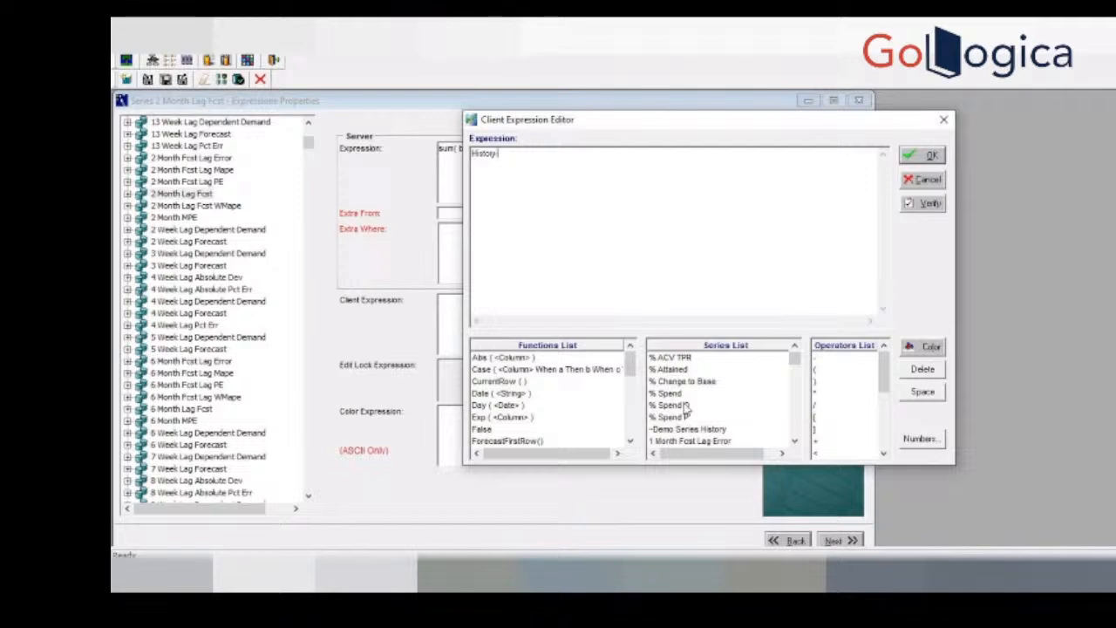
pyautogui.write('-')
pyautogui.doubleClick(698, 430)
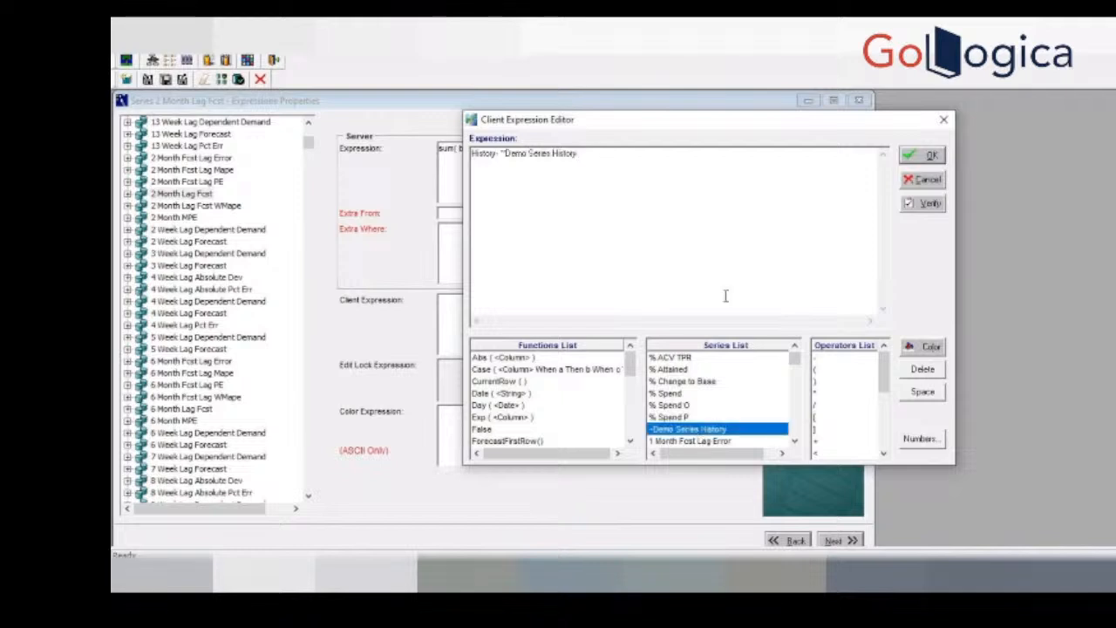
pyautogui.click(929, 203)
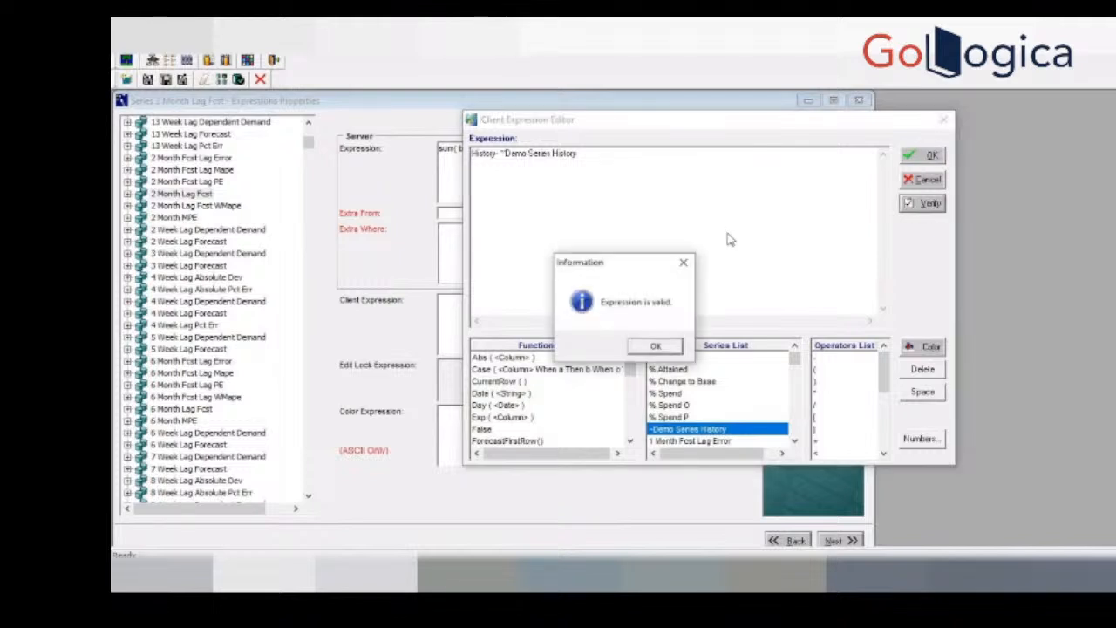
pyautogui.click(656, 345)
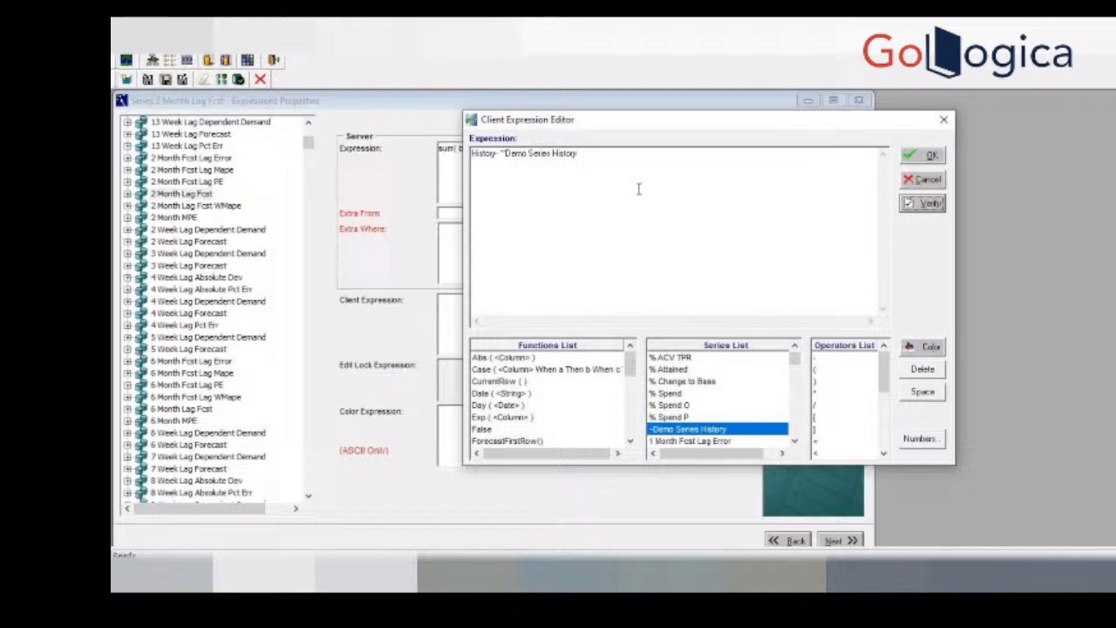
# Step: Verify the whole History minus ~Demo Series History expression again and accept it in the editor
pyautogui.moveTo(605, 161); pyautogui.dragTo(471, 153)
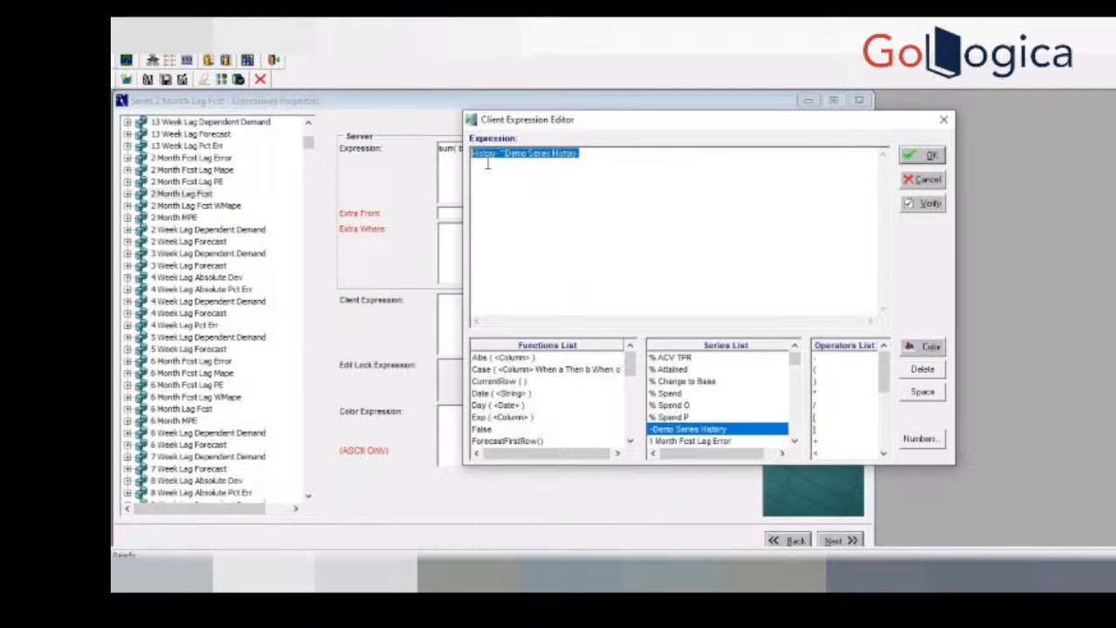
pyautogui.click(929, 206)
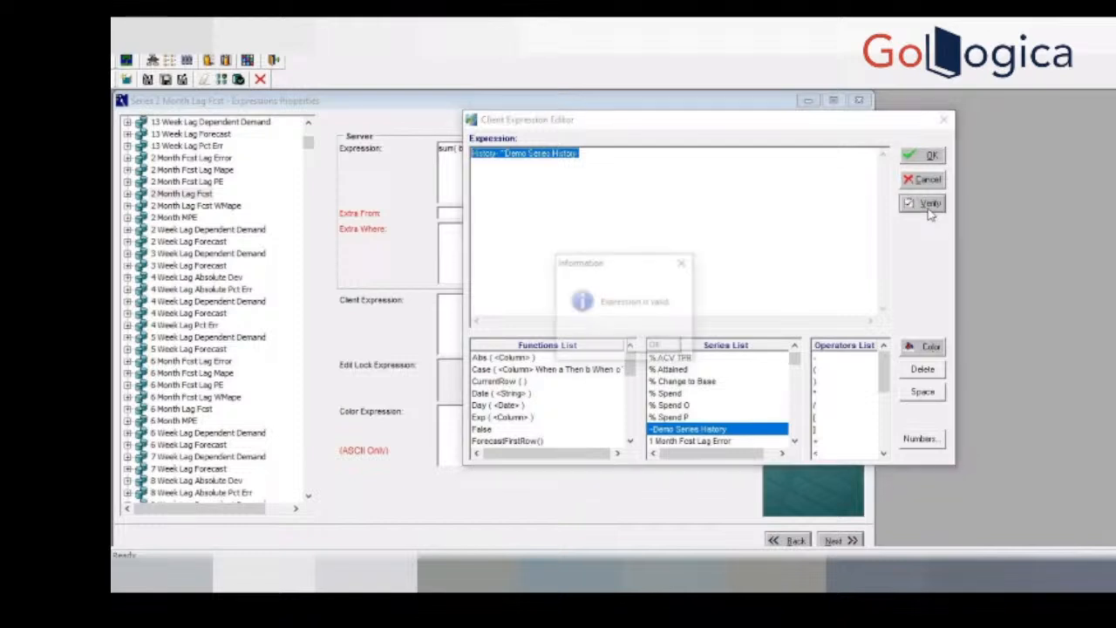
pyautogui.click(655, 346)
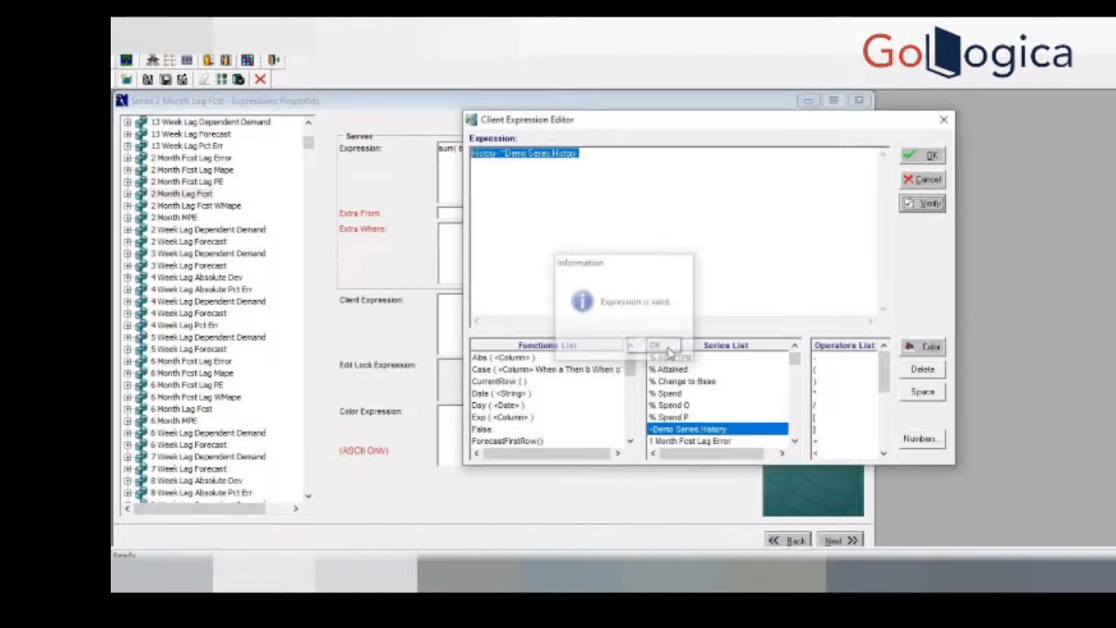
pyautogui.click(926, 155)
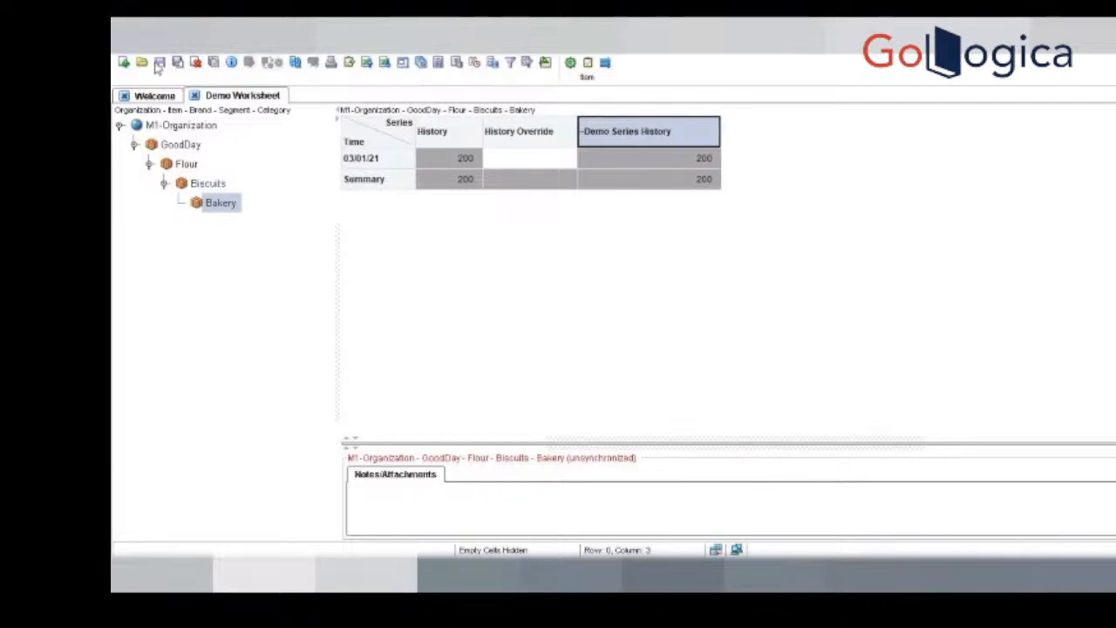
# Step: Switch to Demo Worksheet and sign out of the session
pyautogui.click(127, 60)
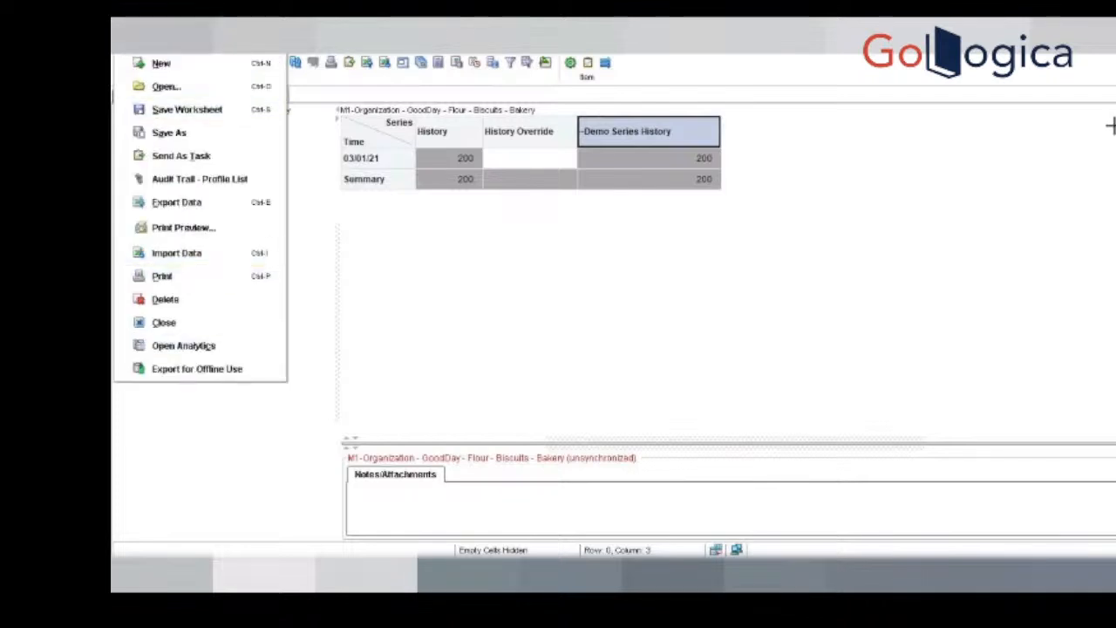
pyautogui.click(1098, 93)
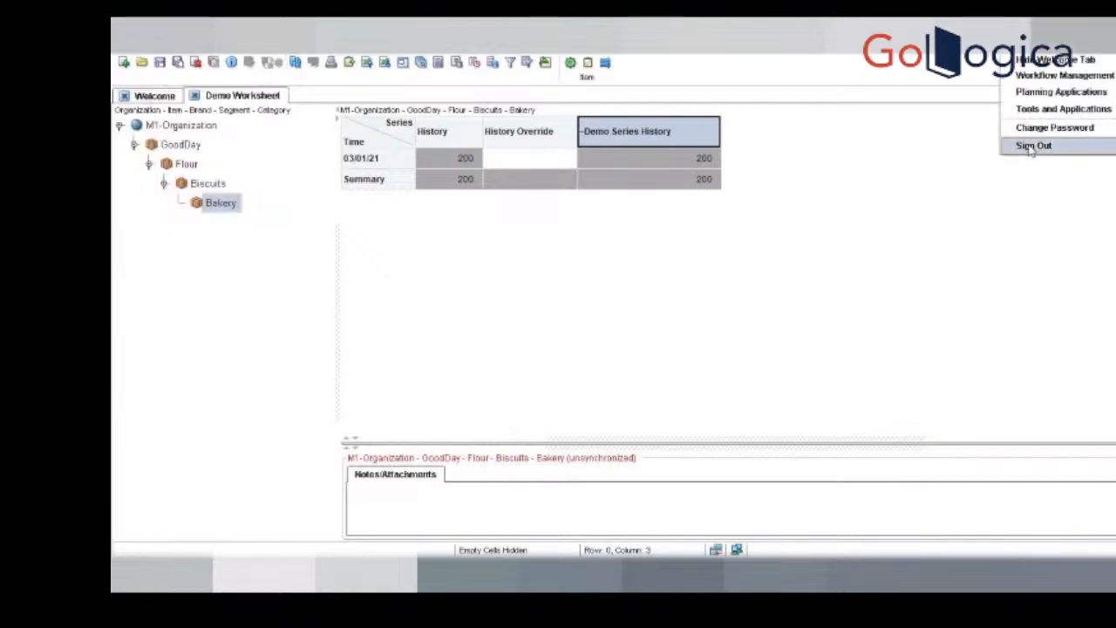
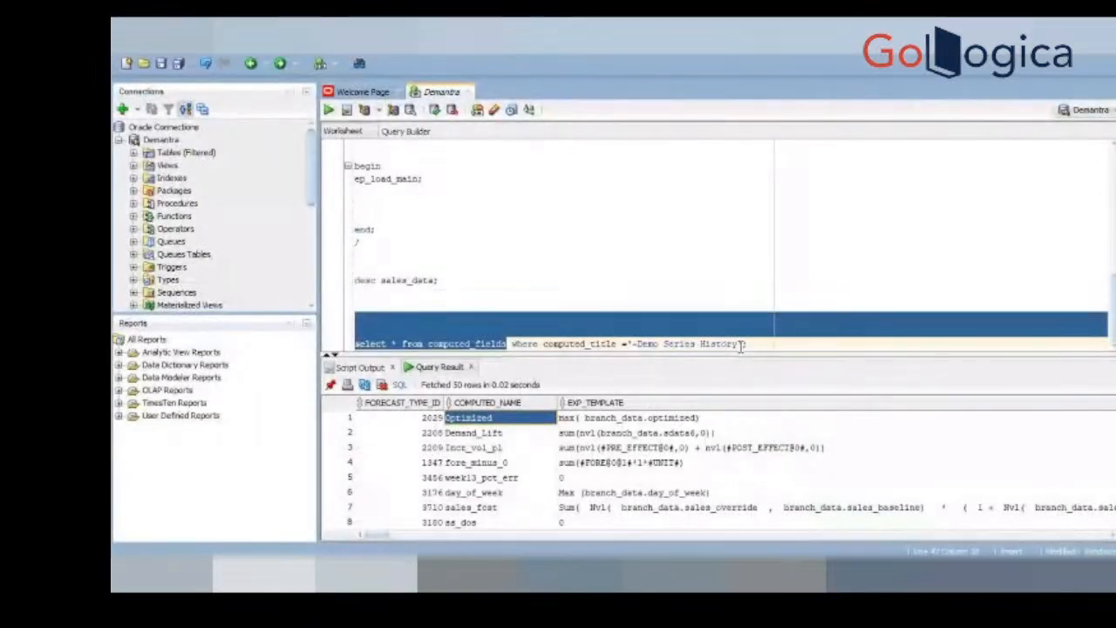
# Step: Switch to SQL Developer and query computed_fields for the record whose computed_title is '2 Month Lag Fcst'
pyautogui.click(739, 345)
pyautogui.press('BackSpace')
pyautogui.press('BackSpace')
pyautogui.press('BackSpace')
pyautogui.press('BackSpace')
pyautogui.press('BackSpace')
pyautogui.press('BackSpace')
pyautogui.press('BackSpace')
pyautogui.press('BackSpace')
pyautogui.press('BackSpace')
pyautogui.press('BackSpace')
pyautogui.press('BackSpace')
pyautogui.press('BackSpace')
pyautogui.press('BackSpace')
pyautogui.press('BackSpace')
pyautogui.press('BackSpace')
pyautogui.press('BackSpace')
pyautogui.press('BackSpace')
pyautogui.press('BackSpace')
pyautogui.press('BackSpace')
pyautogui.press('BackSpace')
pyautogui.write('2 M')
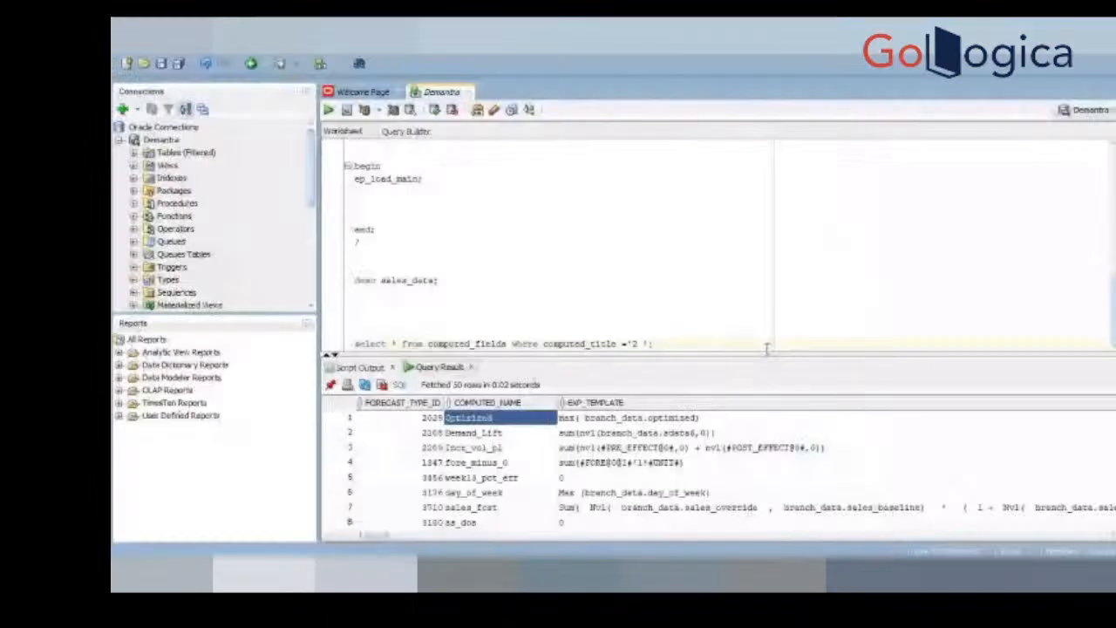
pyautogui.write("onth ';")
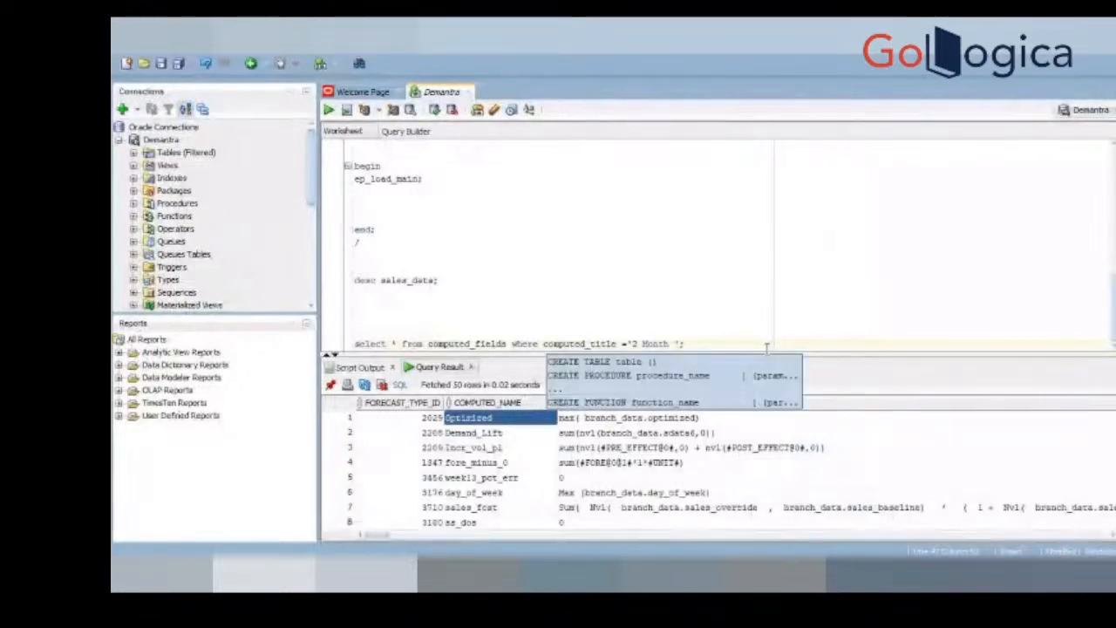
pyautogui.press('Escape')
pyautogui.write('Lag Fcs')
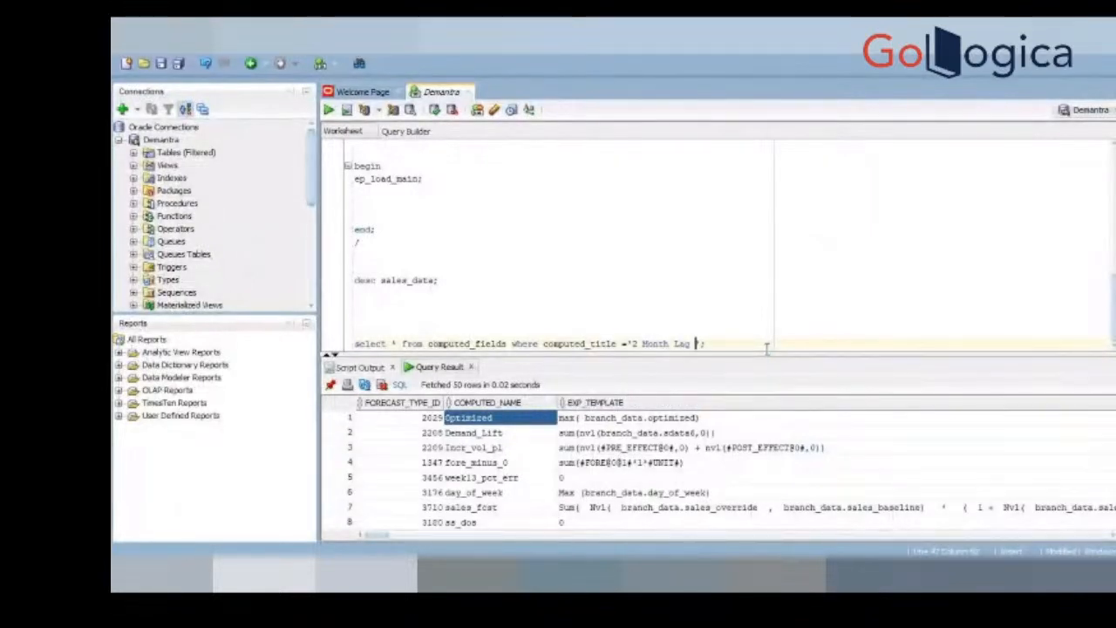
pyautogui.write('t')
pyautogui.hotkey('ctrl', 'Return')
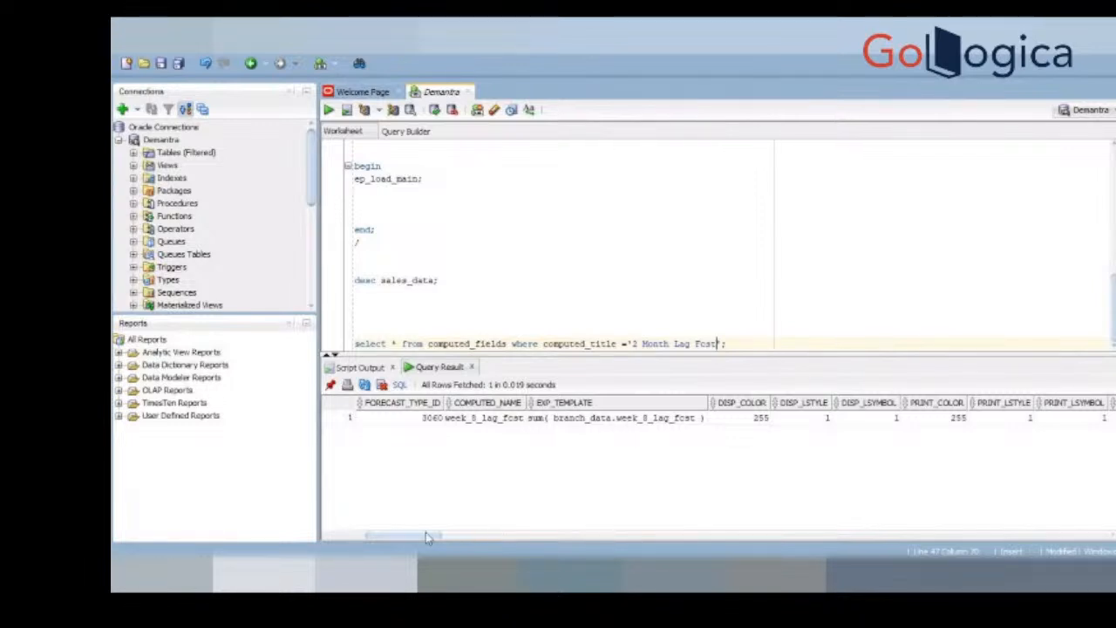
# Step: Examine the columns of the 2 Month Lag Fcst record, including its COMPUTEDFIELD_EXPRESSION and CLIENT_EXP_DISP values
pyautogui.moveTo(417, 538); pyautogui.dragTo(444, 530)
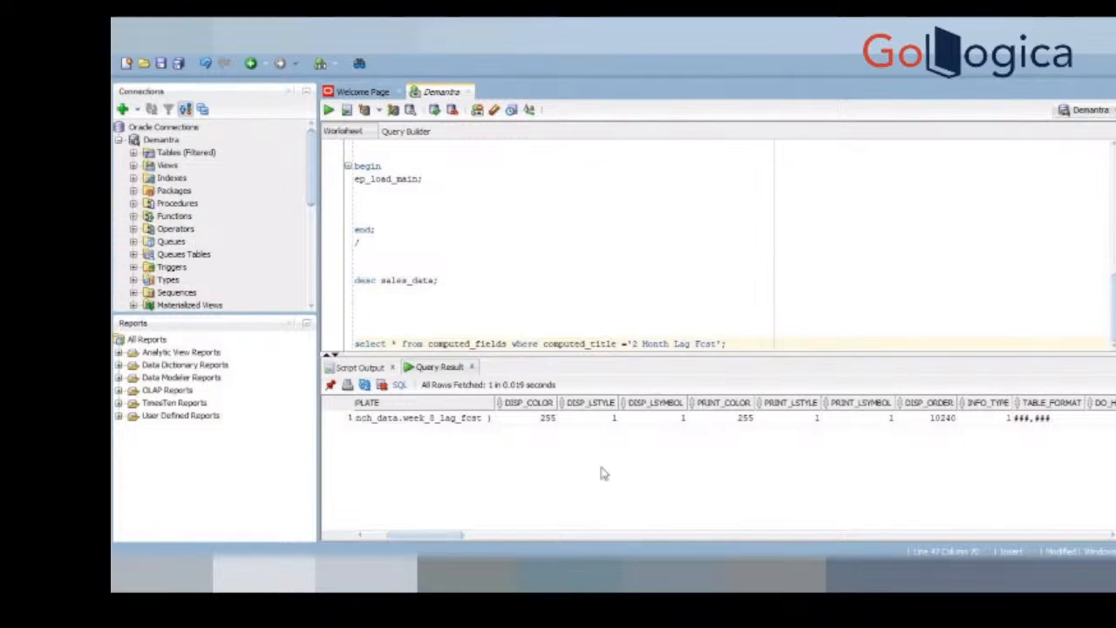
pyautogui.click(848, 421)
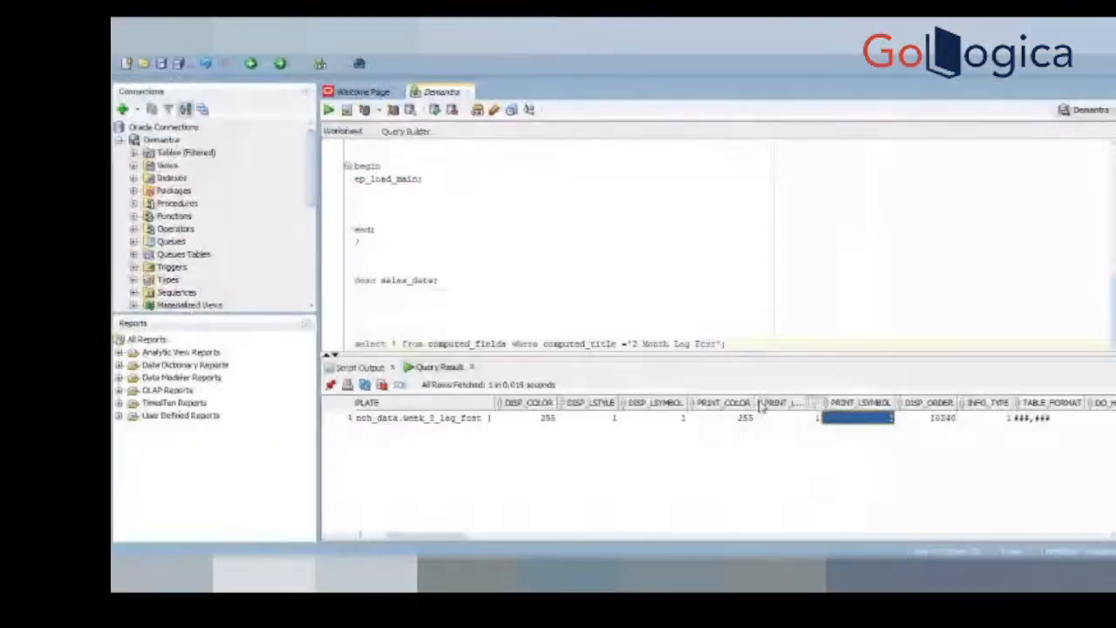
pyautogui.click(760, 406)
pyautogui.press('Right')
pyautogui.press('Right')
pyautogui.press('Right')
pyautogui.press('Right')
pyautogui.press('Right')
pyautogui.press('Right')
pyautogui.press('Right')
pyautogui.press('Right')
pyautogui.press('Right')
pyautogui.press('Right')
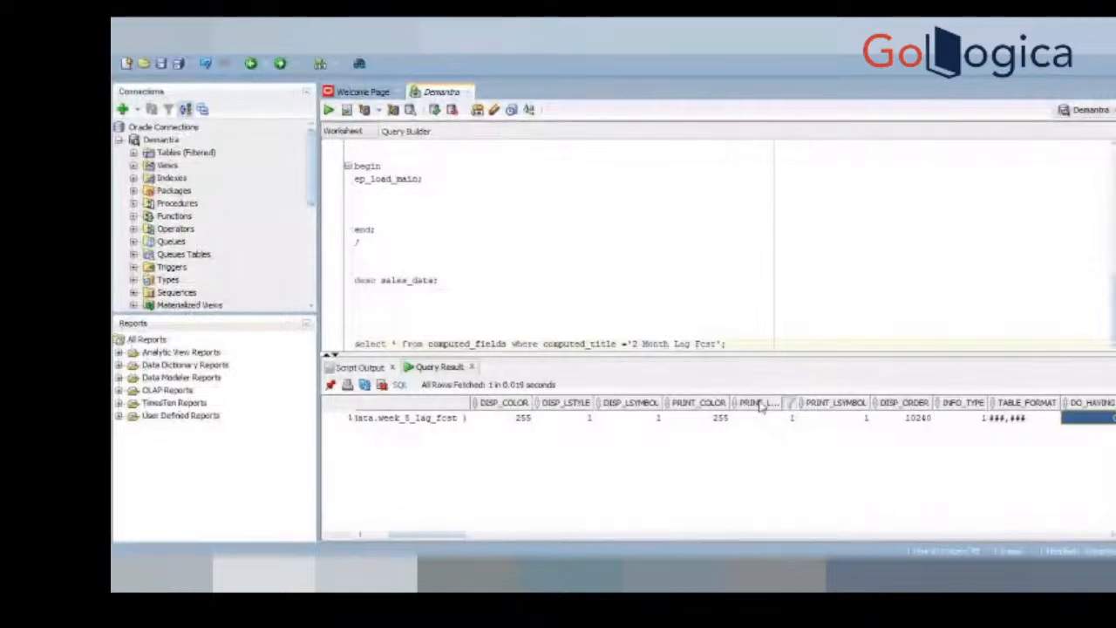
pyautogui.press('Right')
pyautogui.press('Right')
pyautogui.press('Right')
pyautogui.press('Right')
pyautogui.press('Right')
pyautogui.press('Right')
pyautogui.press('Right')
pyautogui.press('Right')
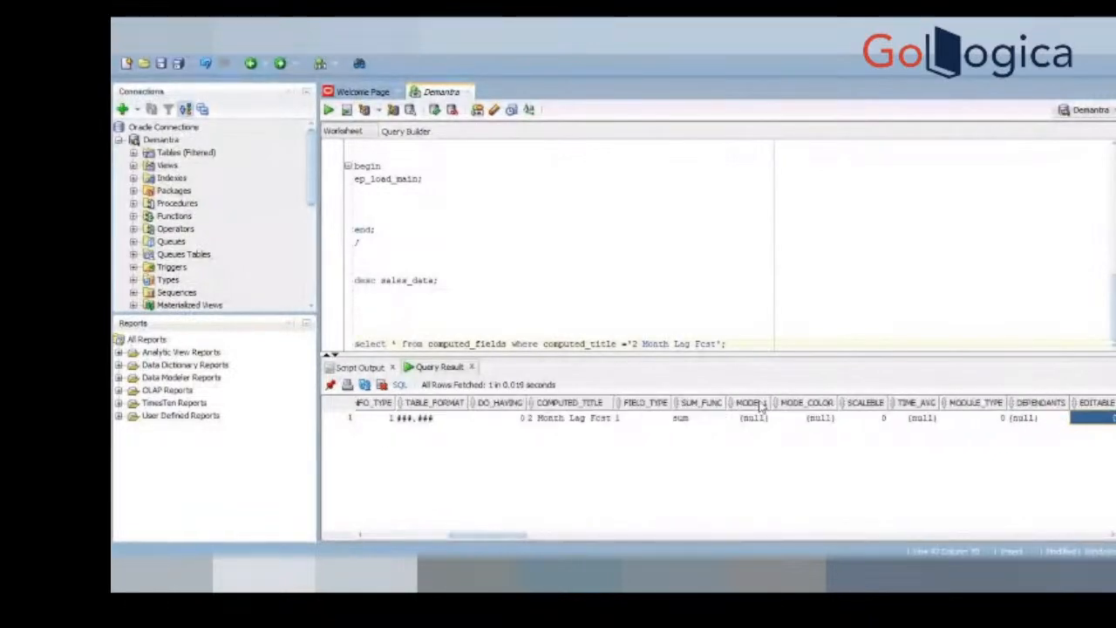
pyautogui.press('Right')
pyautogui.press('Right')
pyautogui.press('Right')
pyautogui.press('Right')
pyautogui.press('Right')
pyautogui.press('Right')
pyautogui.press('Right')
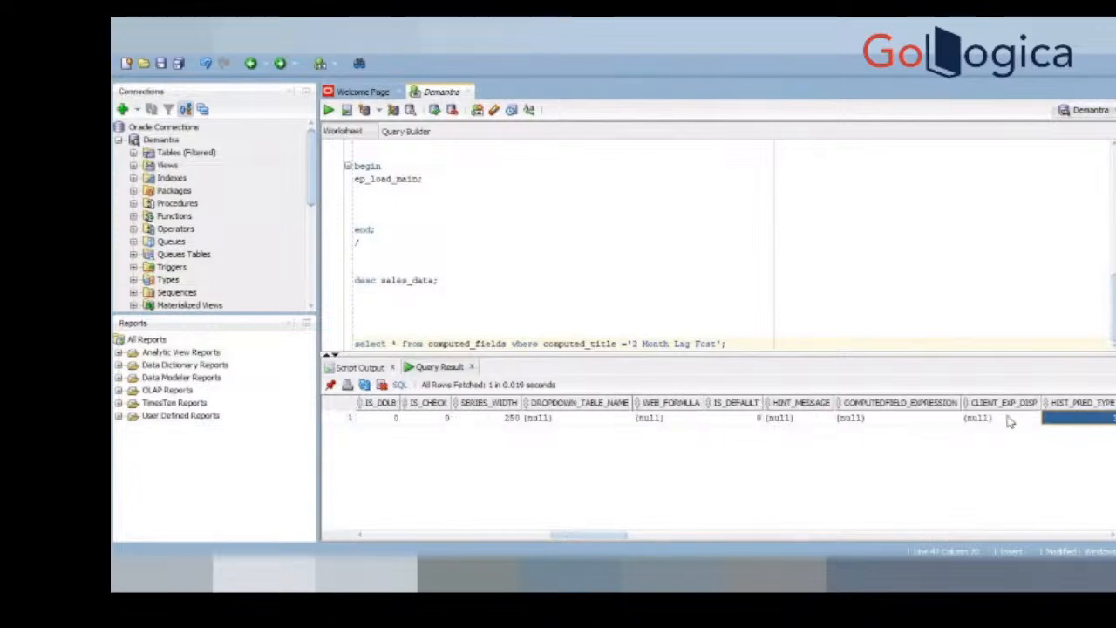
pyautogui.press('Right')
pyautogui.press('Right')
pyautogui.press('Right')
# Step: Check the series in the Demantra series editor, then rerun the computed_fields query and inspect the record's CLIENT_EXP_DISP value
pyautogui.hotkey('alt', 'Tab')
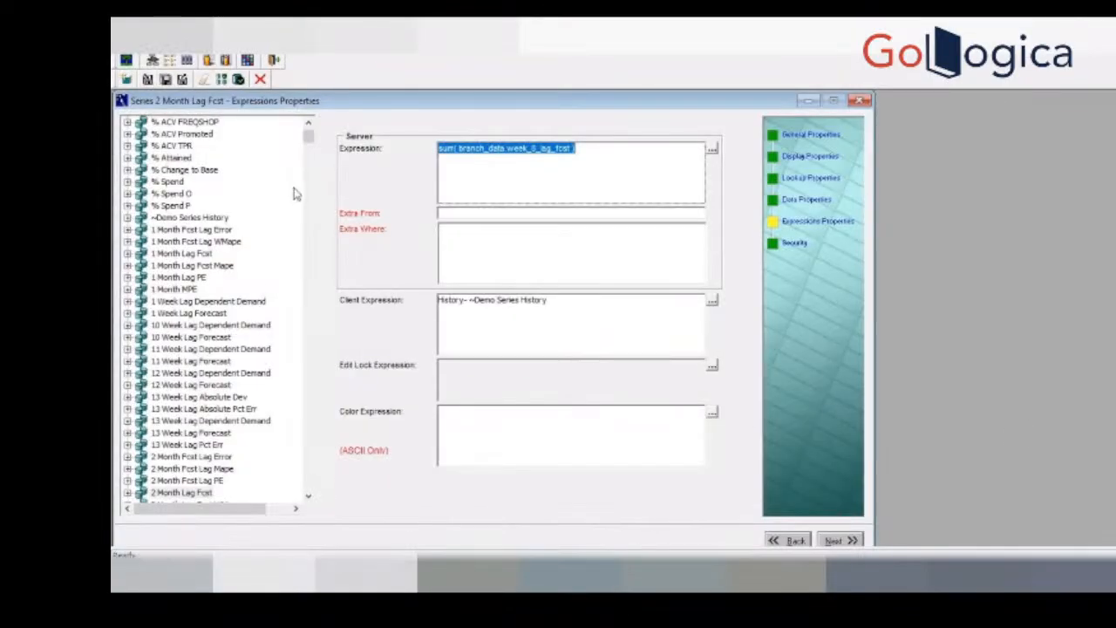
pyautogui.hotkey('alt', 'Tab')
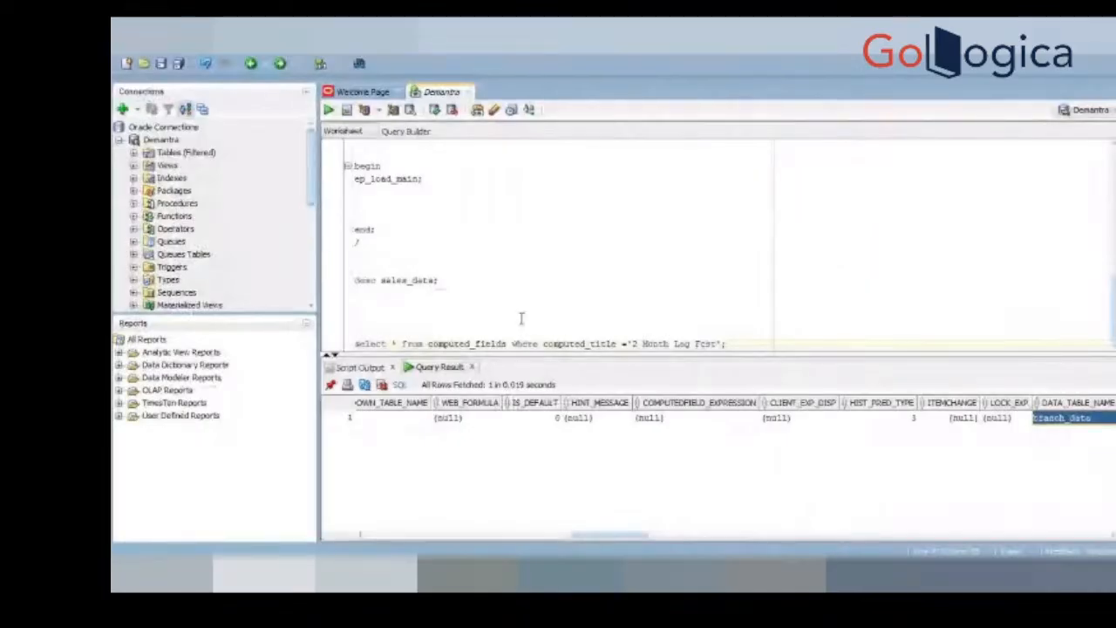
pyautogui.hotkey('ctrl', 'Return')
pyautogui.click(627, 422)
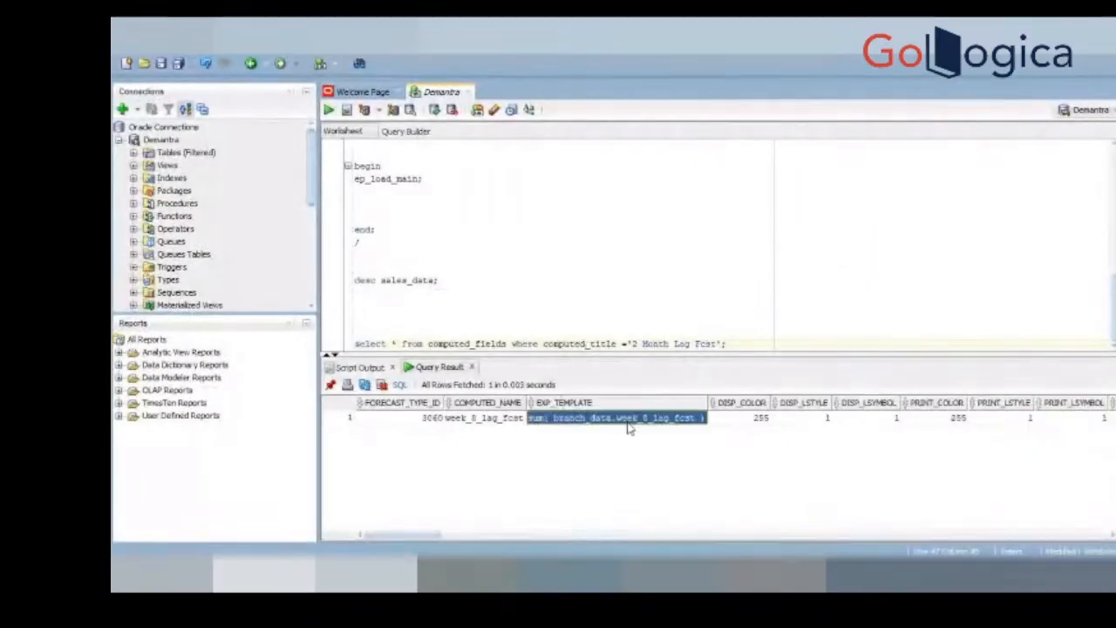
pyautogui.press('Right')
pyautogui.press('Right')
pyautogui.press('Right')
pyautogui.press('Right')
pyautogui.press('Right')
pyautogui.press('Right')
pyautogui.press('Right')
pyautogui.press('Right')
pyautogui.press('Right')
pyautogui.press('Right')
pyautogui.press('Right')
pyautogui.press('Right')
pyautogui.press('Right')
pyautogui.press('Right')
pyautogui.press('Right')
pyautogui.press('Right')
pyautogui.press('Right')
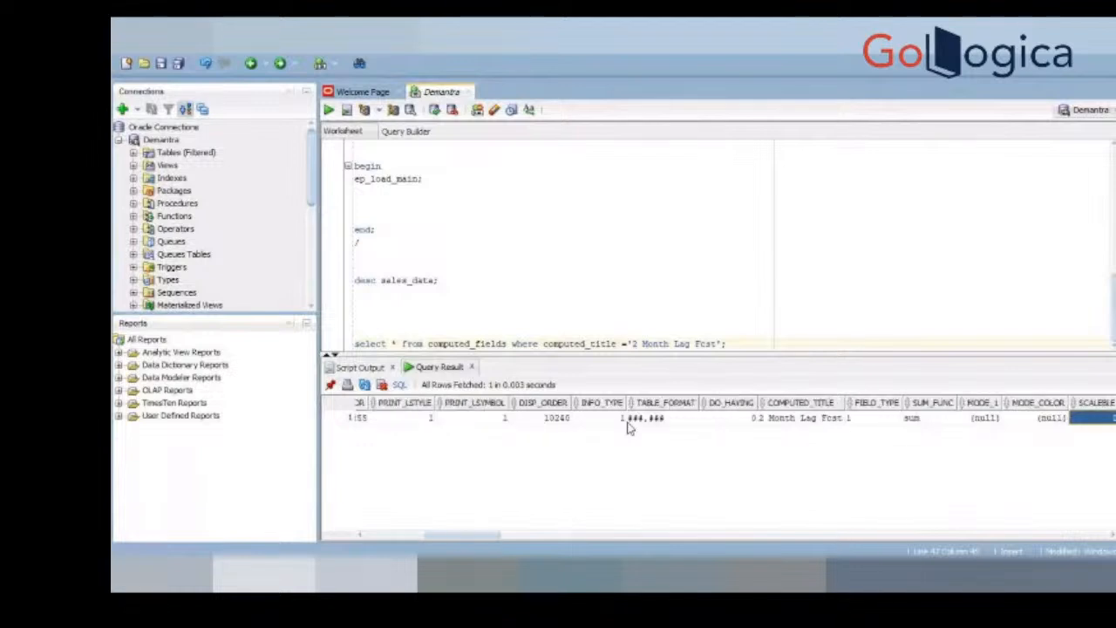
pyautogui.press('Right')
pyautogui.press('Right')
pyautogui.press('Right')
pyautogui.press('Right')
pyautogui.press('Right')
pyautogui.press('Right')
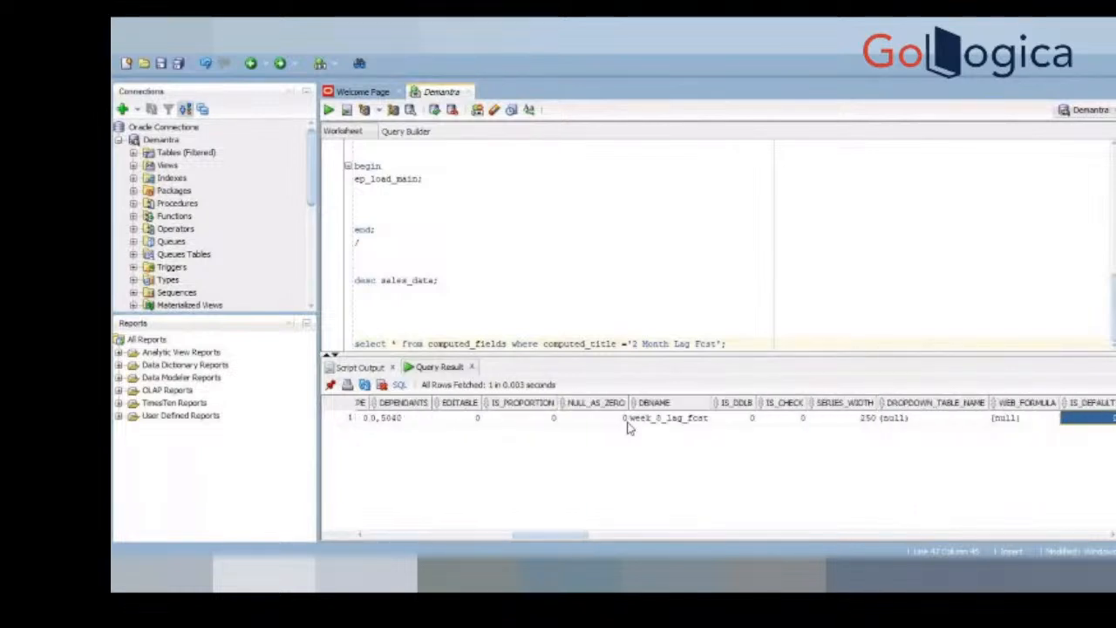
pyautogui.press('Right')
pyautogui.press('Right')
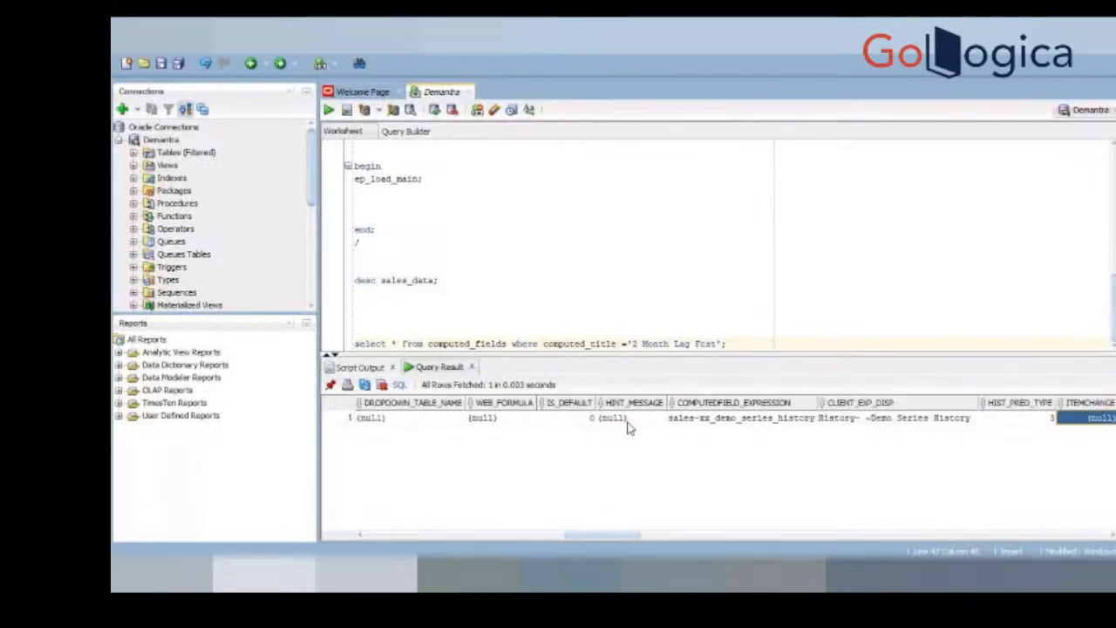
pyautogui.click(835, 420)
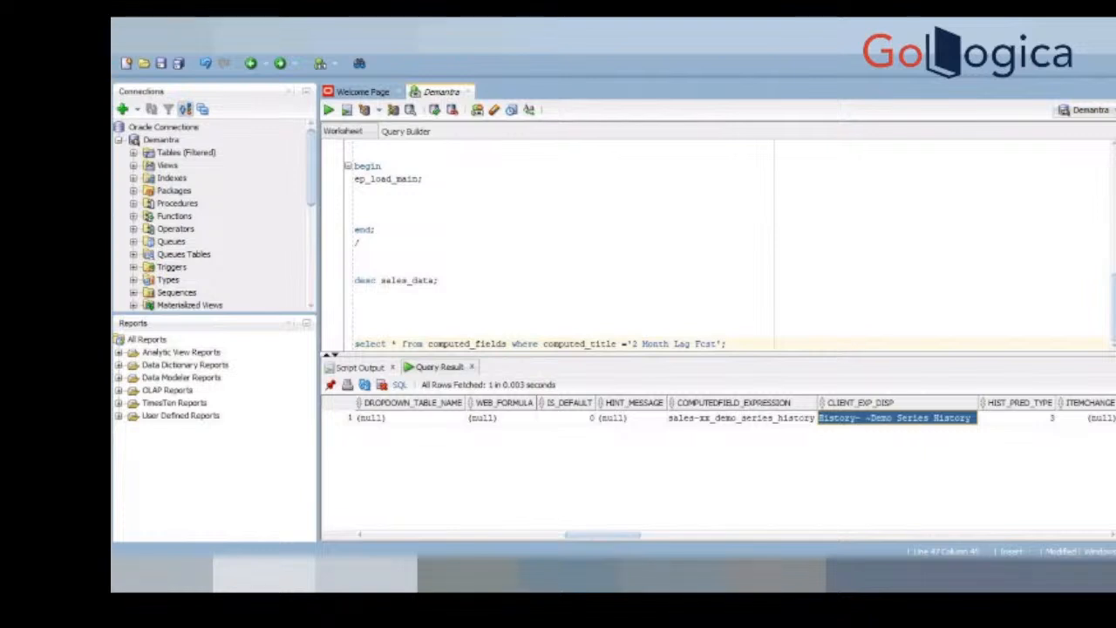
# Step: Open Windows Services, then stop and start the Apache Tomcat 8.5 demantra service
pyautogui.click(261, 575)
pyautogui.write('ser')
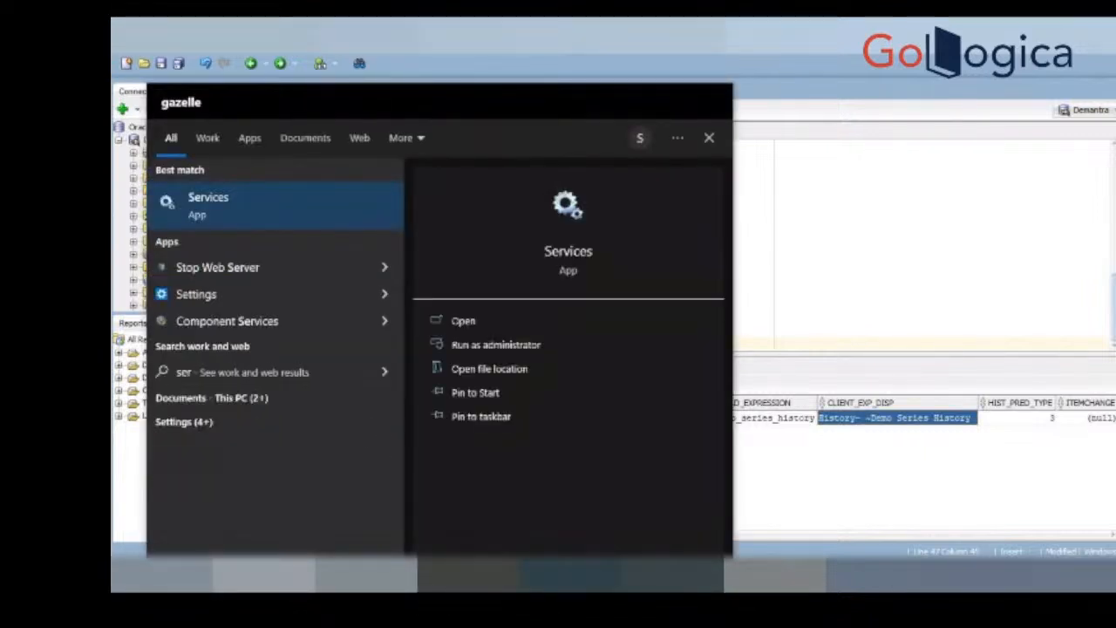
pyautogui.press('Return')
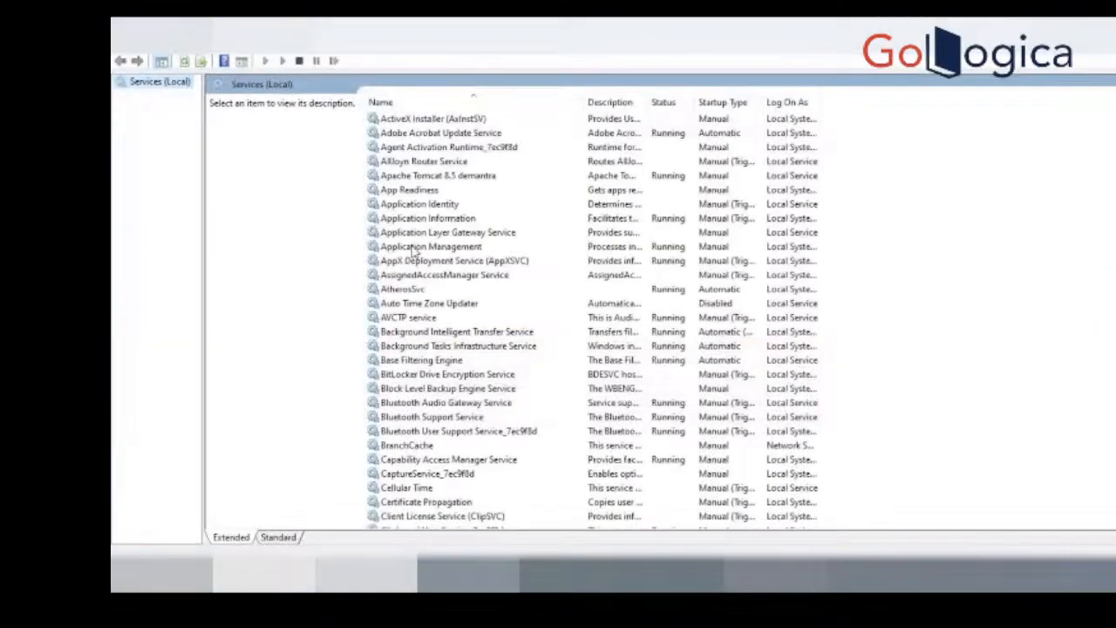
pyautogui.click(457, 177)
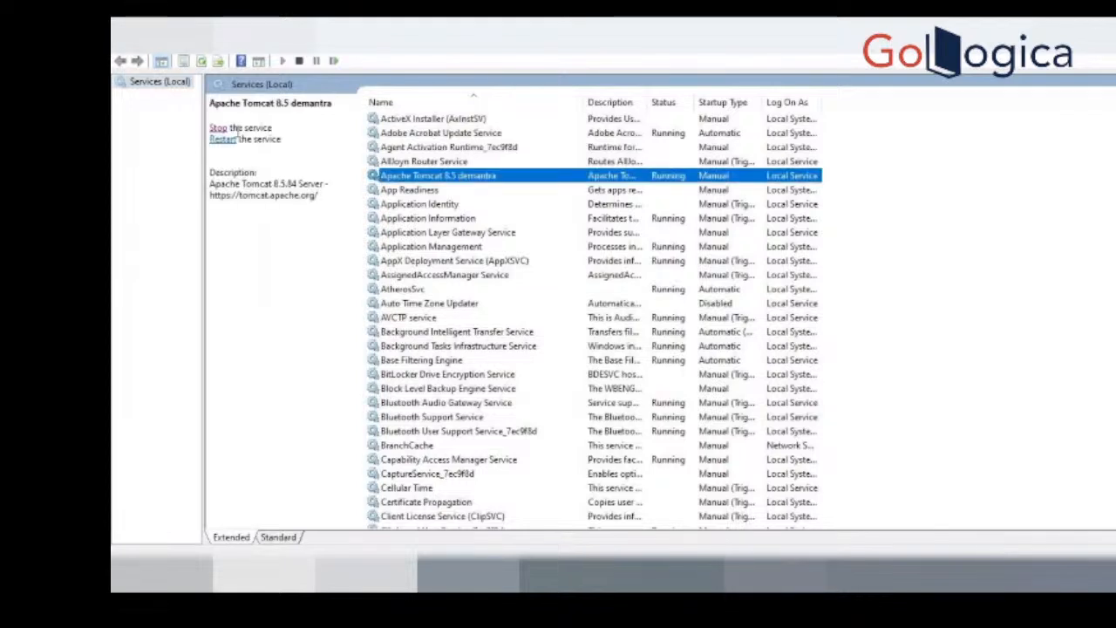
pyautogui.click(218, 127)
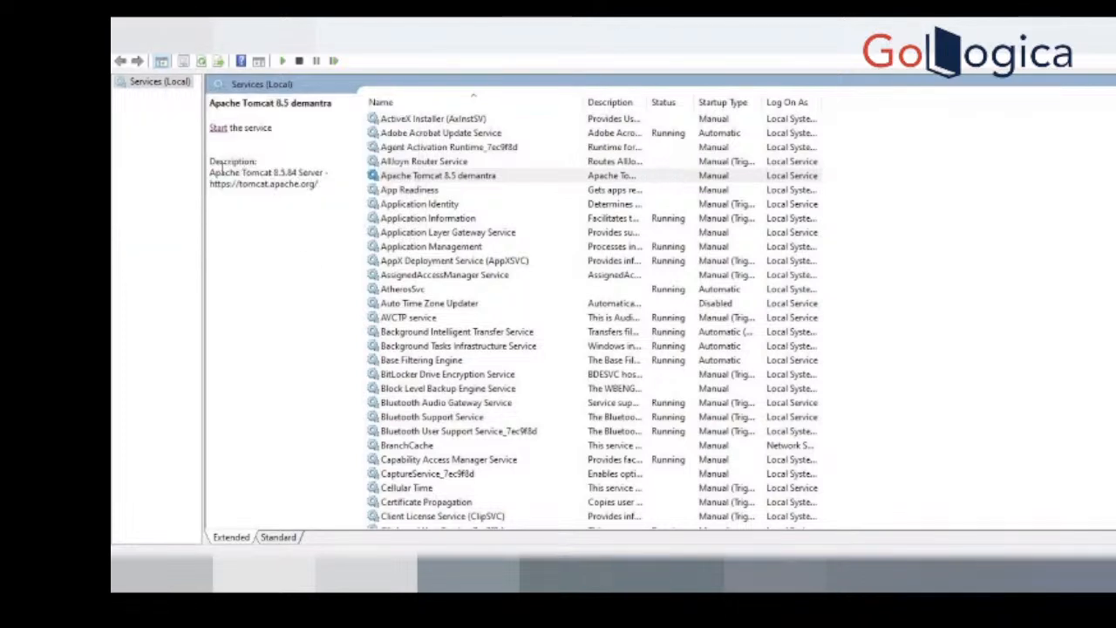
pyautogui.click(218, 128)
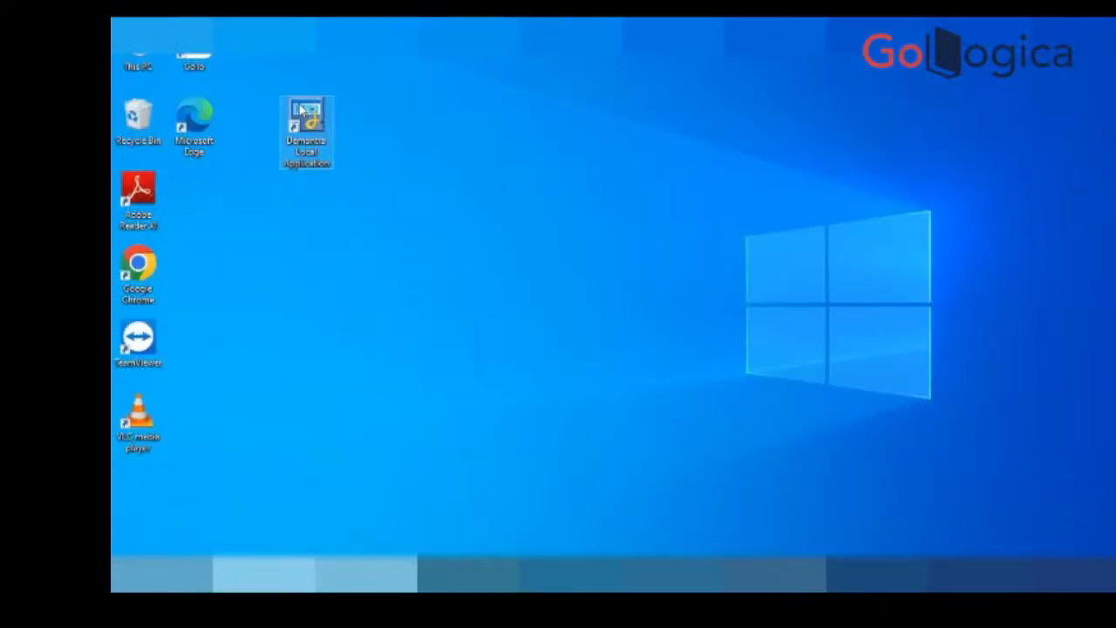
# Step: Launch Demantra Local Application and open Demo Worksheet, filtering the worksheet list by "demo"
pyautogui.doubleClick(305, 122)
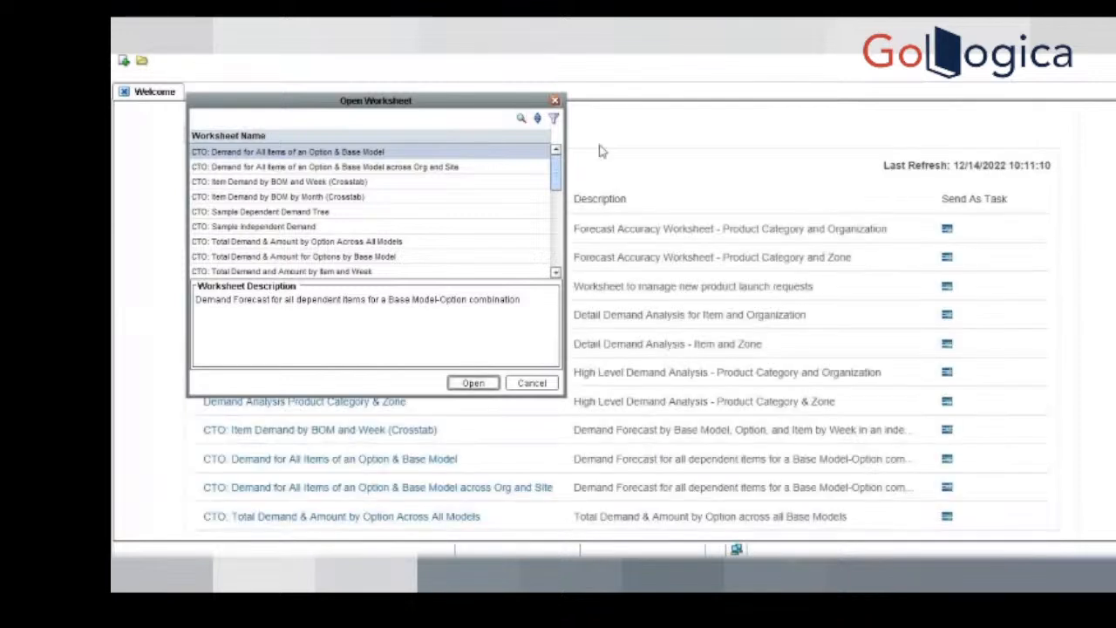
pyautogui.click(553, 119)
pyautogui.write('demo')
pyautogui.click(586, 365)
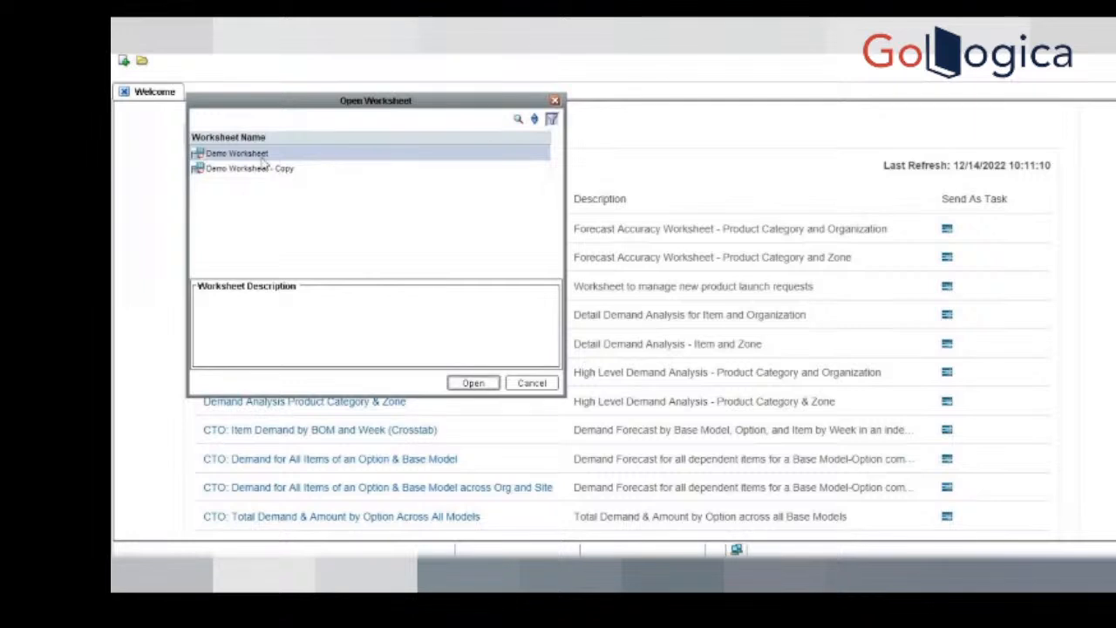
pyautogui.click(472, 383)
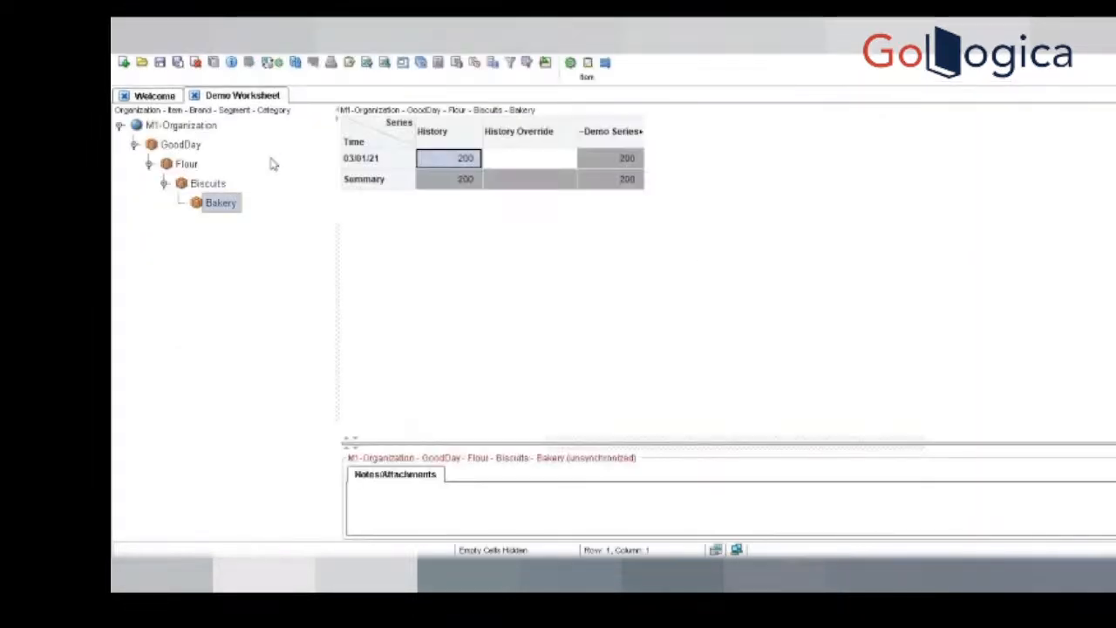
# Step: Open the series selection for Demo Worksheet and filter the available series by "2 Mon"
pyautogui.click(159, 61)
pyautogui.click(174, 87)
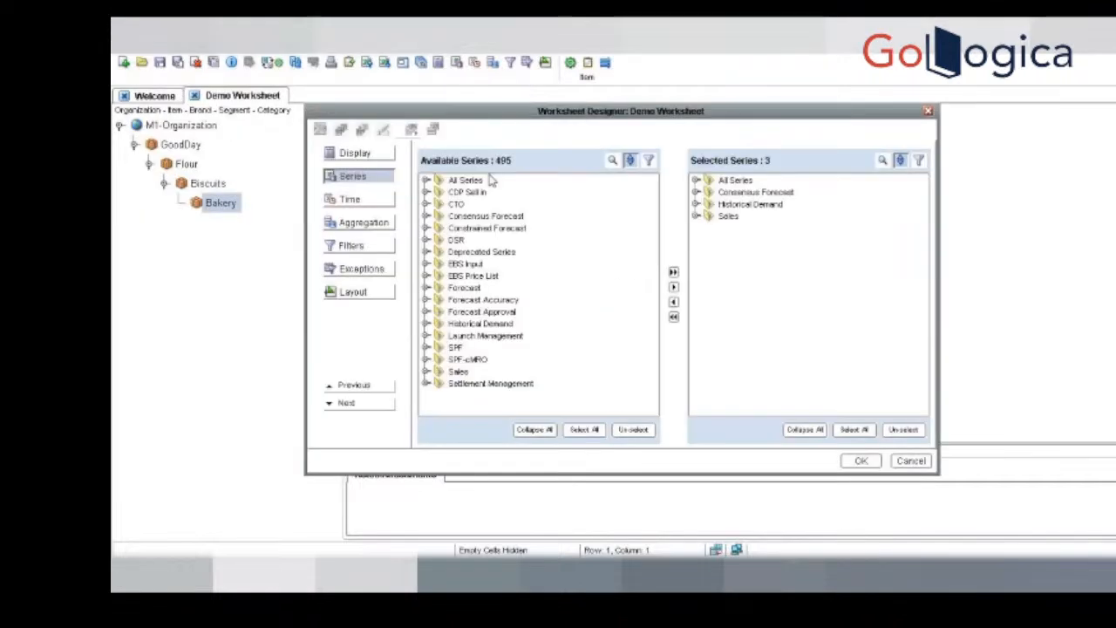
pyautogui.click(648, 160)
pyautogui.click(615, 256)
pyautogui.write('2 Mon')
pyautogui.click(593, 365)
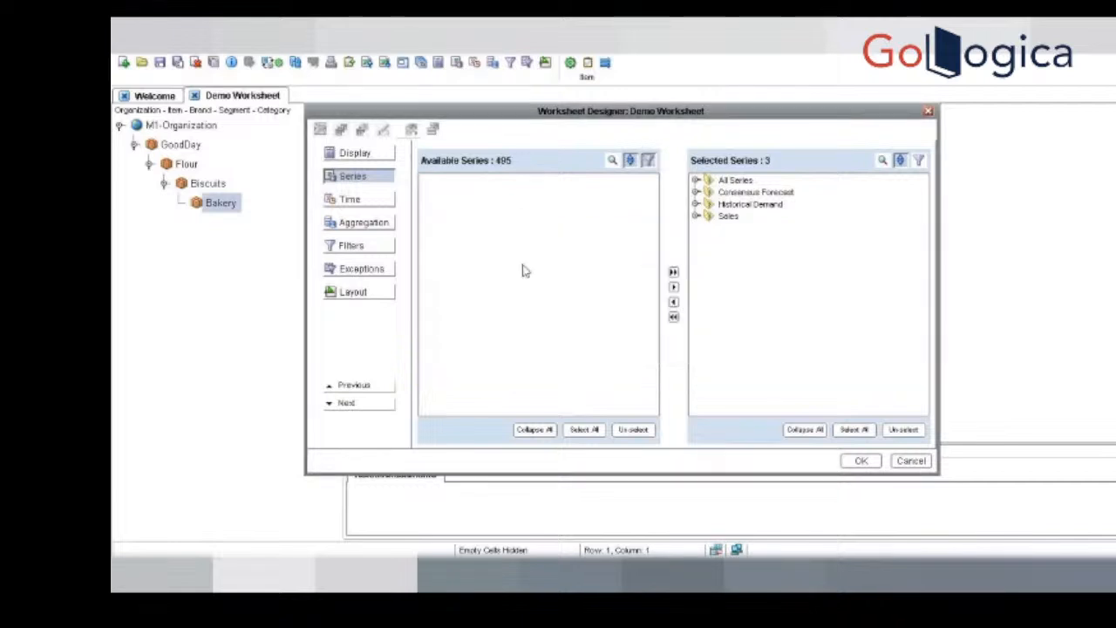
# Step: Change the available series filter to "2", look through All Series for 2 Month Lag Fcst, and cancel the worksheet designer
pyautogui.click(649, 161)
pyautogui.click(641, 258)
pyautogui.press('BackSpace')
pyautogui.press('BackSpace')
pyautogui.press('BackSpace')
pyautogui.press('BackSpace')
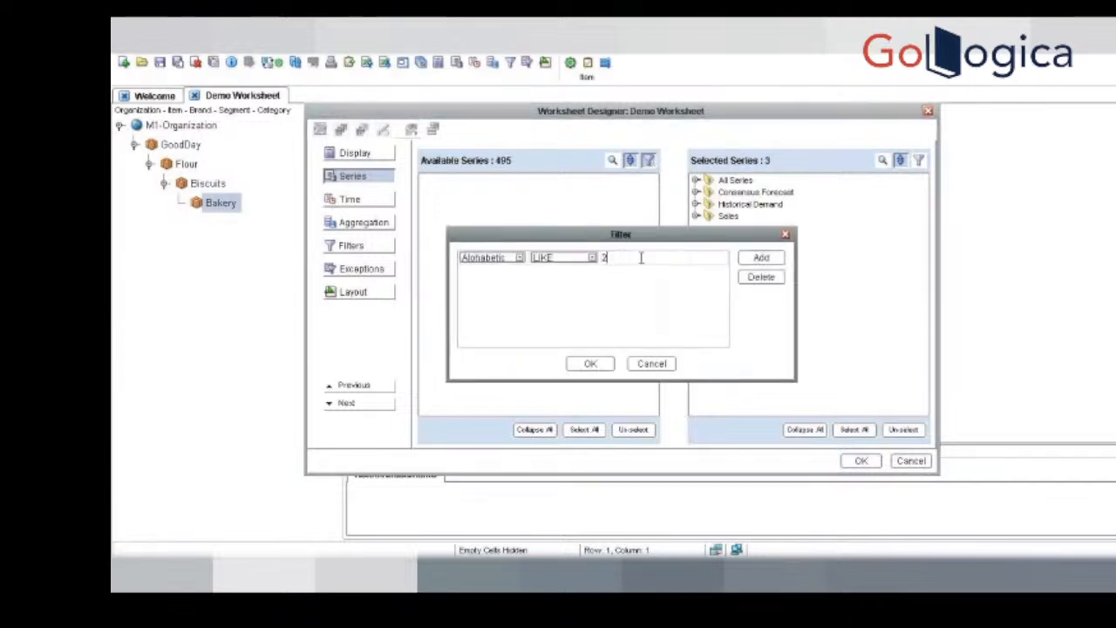
pyautogui.click(591, 364)
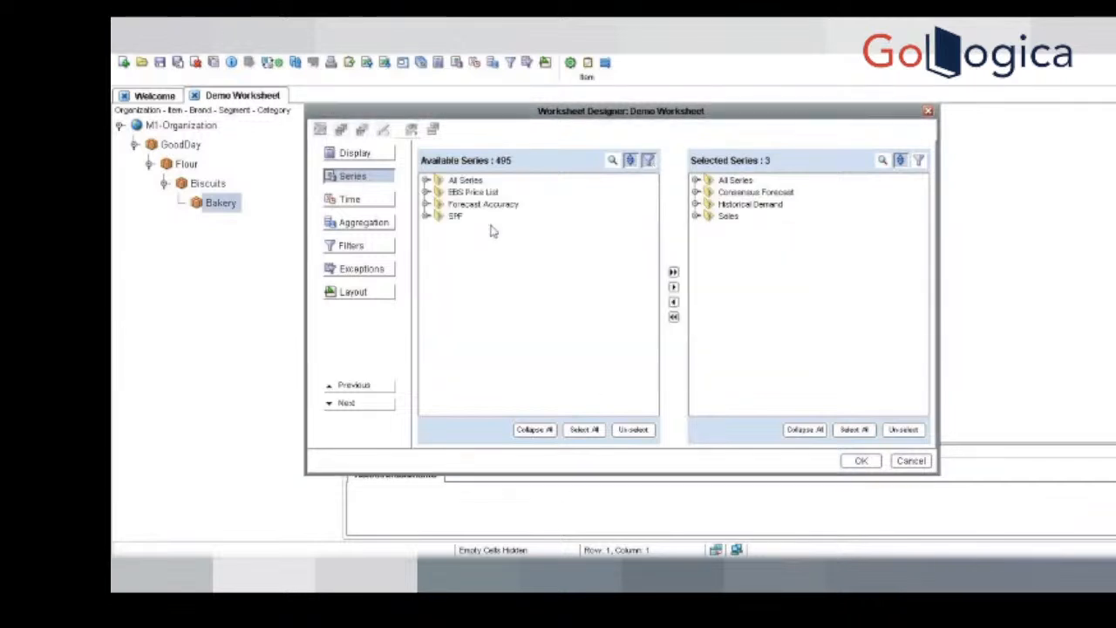
pyautogui.click(426, 181)
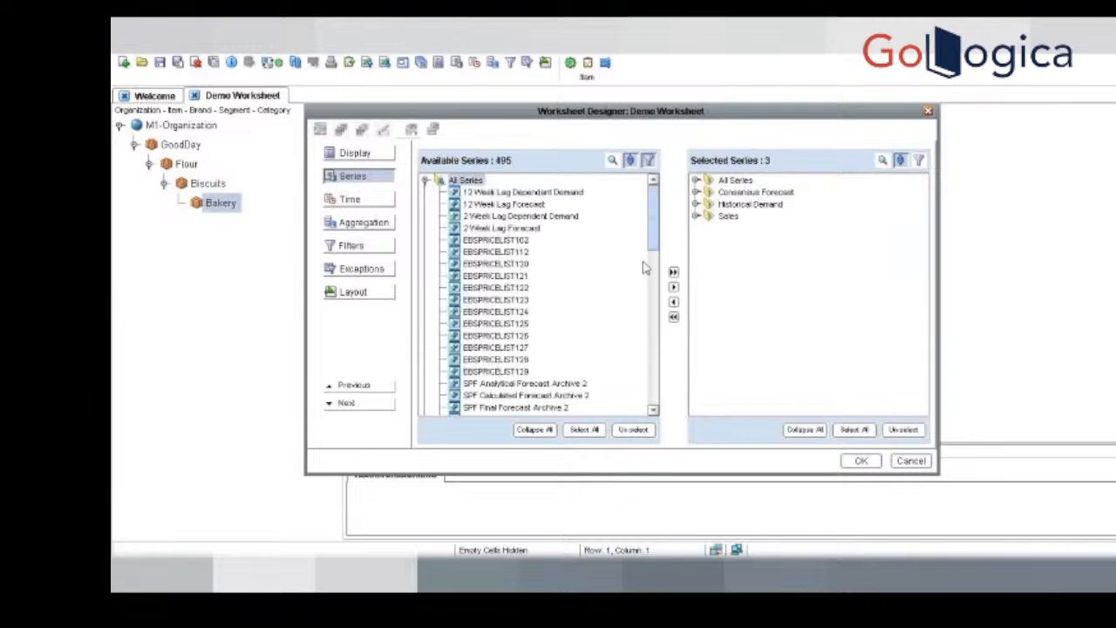
pyautogui.moveTo(653, 216); pyautogui.dragTo(650, 280)
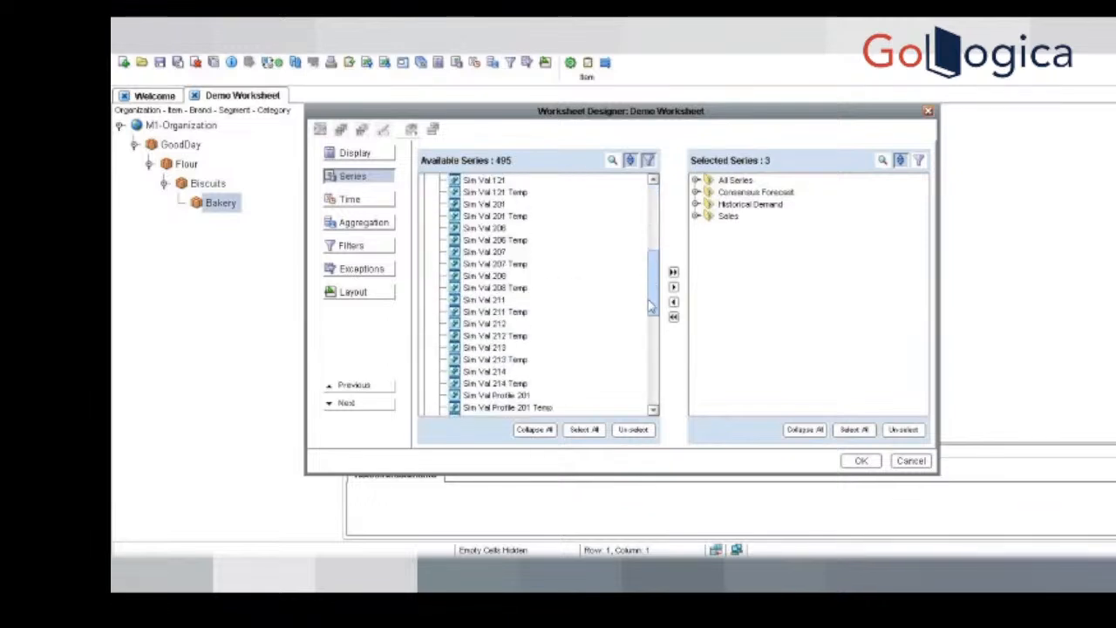
pyautogui.click(655, 343)
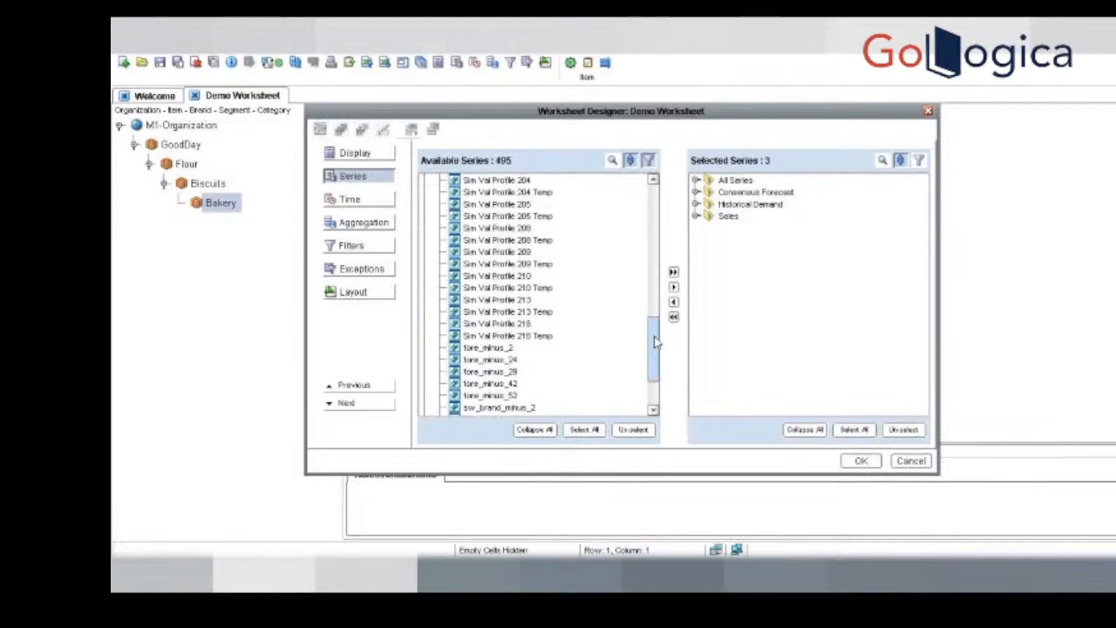
pyautogui.click(653, 388)
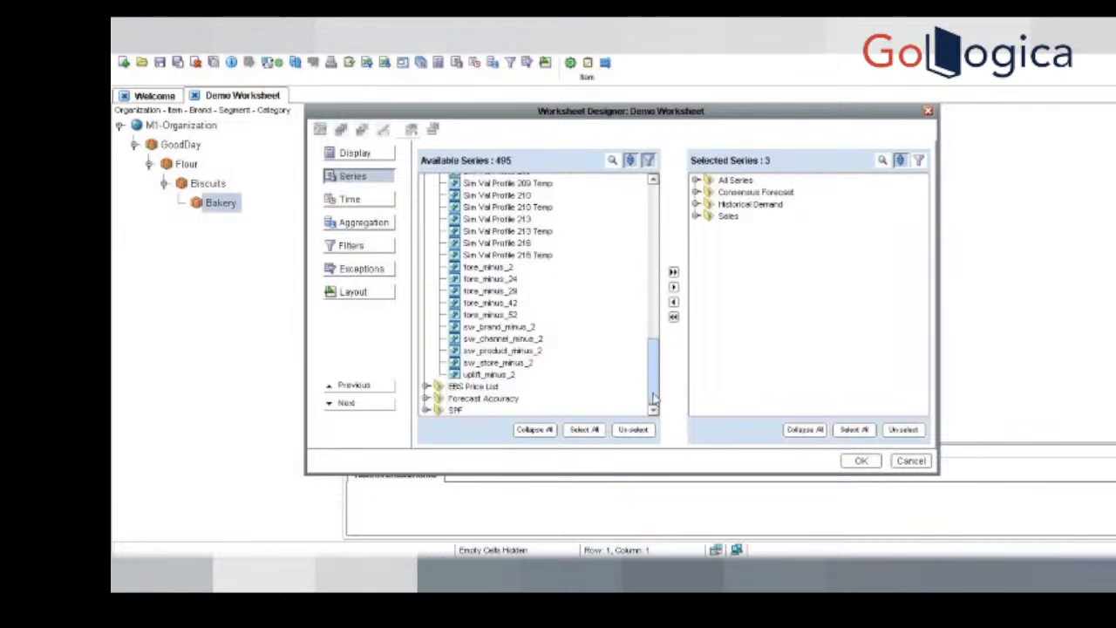
pyautogui.click(911, 460)
# Step: Return to the Demantra series editor and add dm to the selected users in the 2 Month Lag Fcst series' security
pyautogui.click(1076, 61)
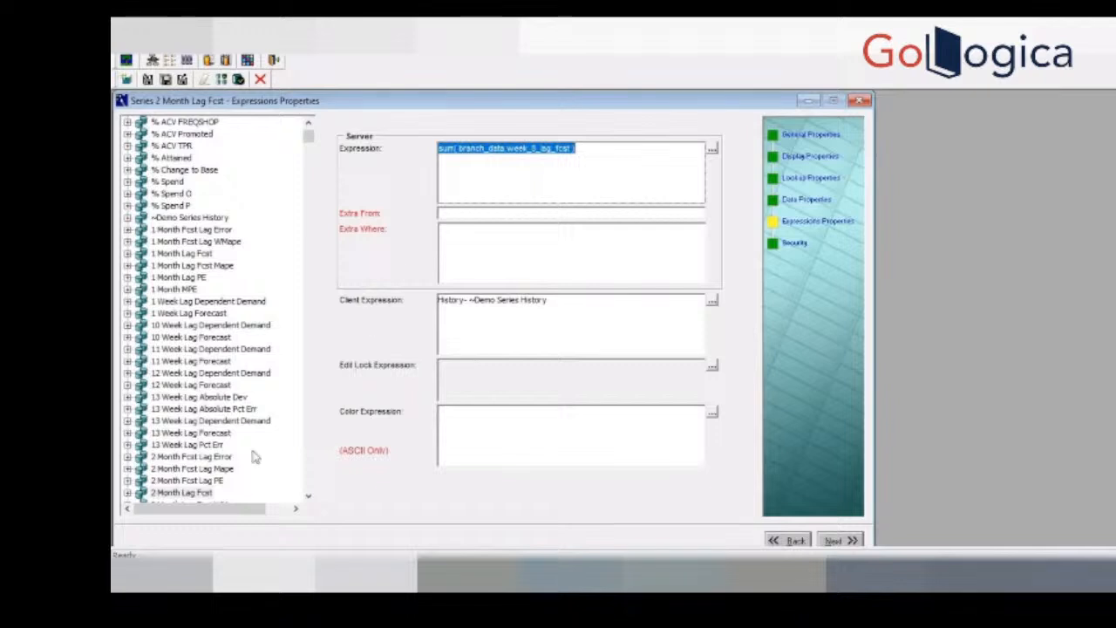
pyautogui.click(796, 244)
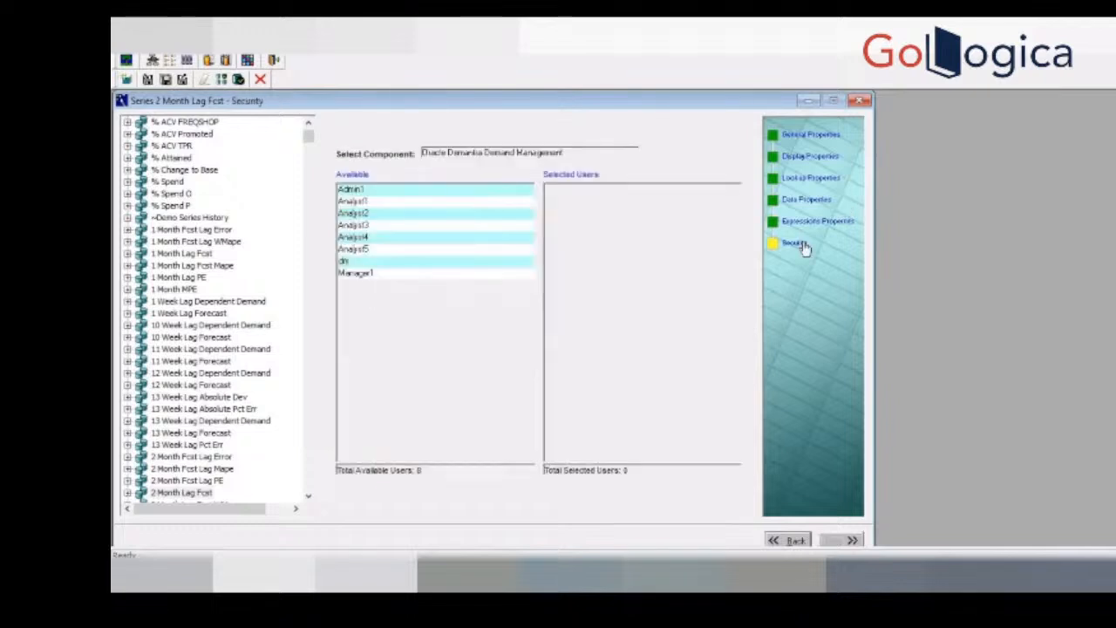
pyautogui.doubleClick(353, 261)
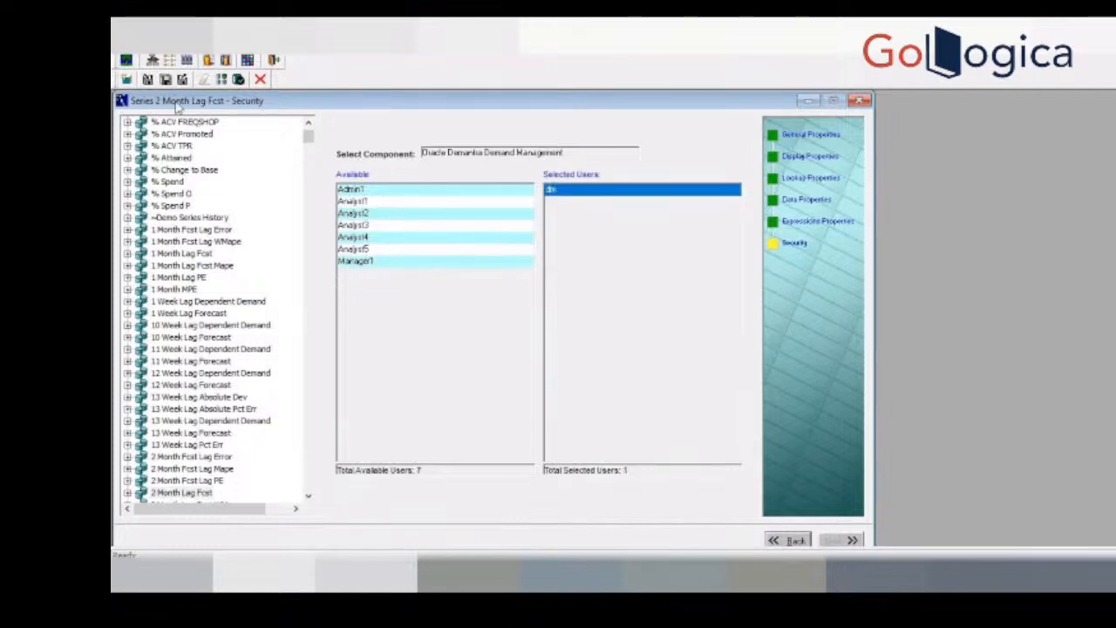
# Step: Open Windows Services and stop and start the Apache Tomcat 8.5 demantra service
pyautogui.click(149, 80)
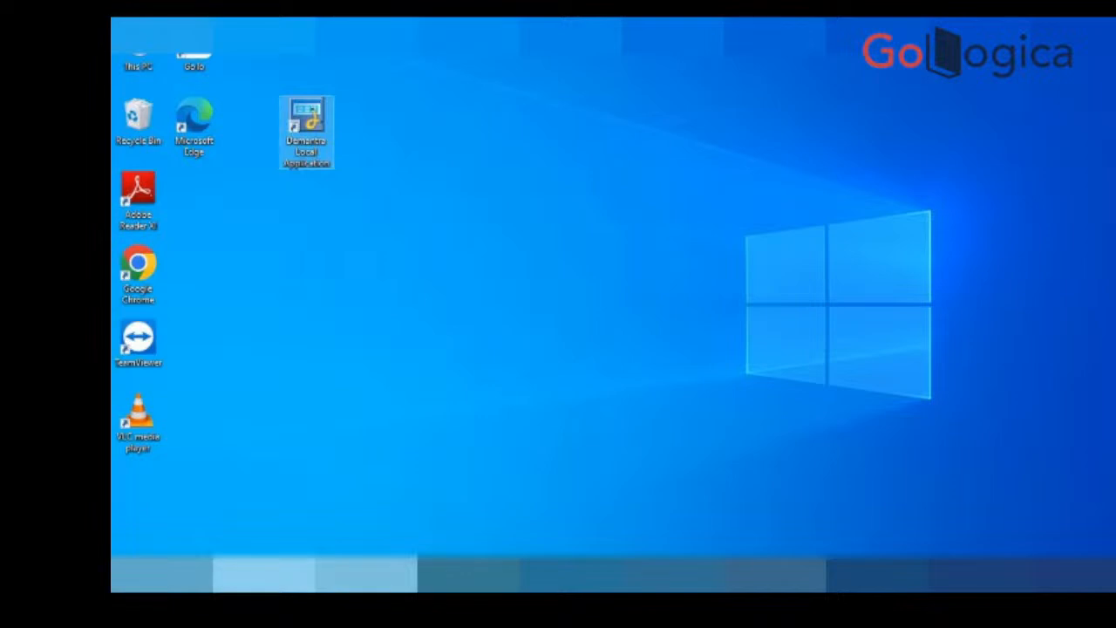
pyautogui.doubleClick(306, 131)
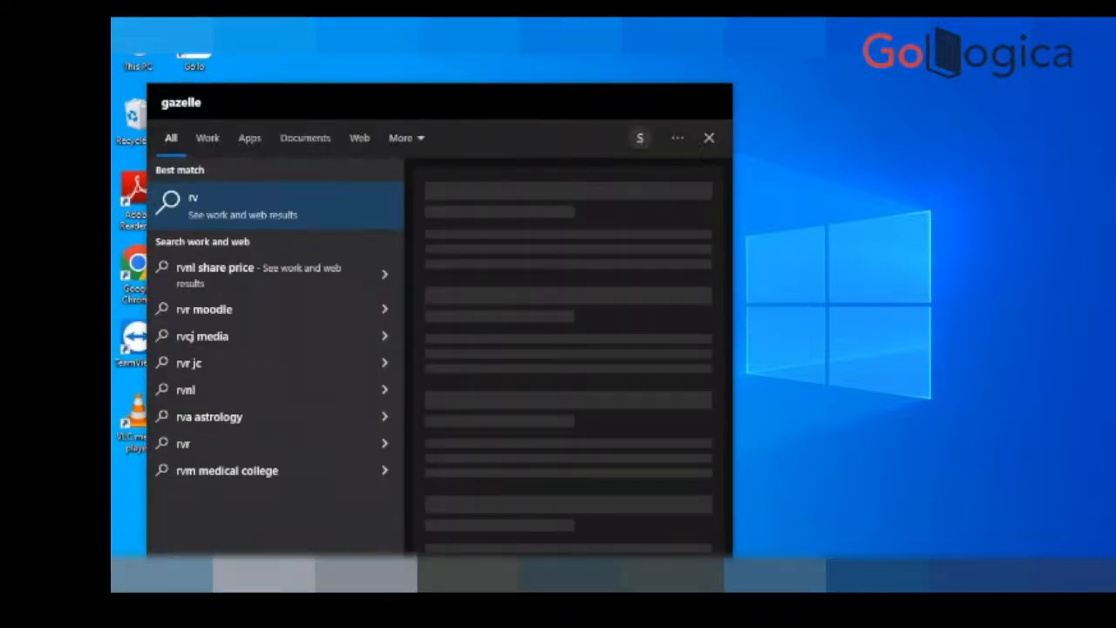
pyautogui.write('ser')
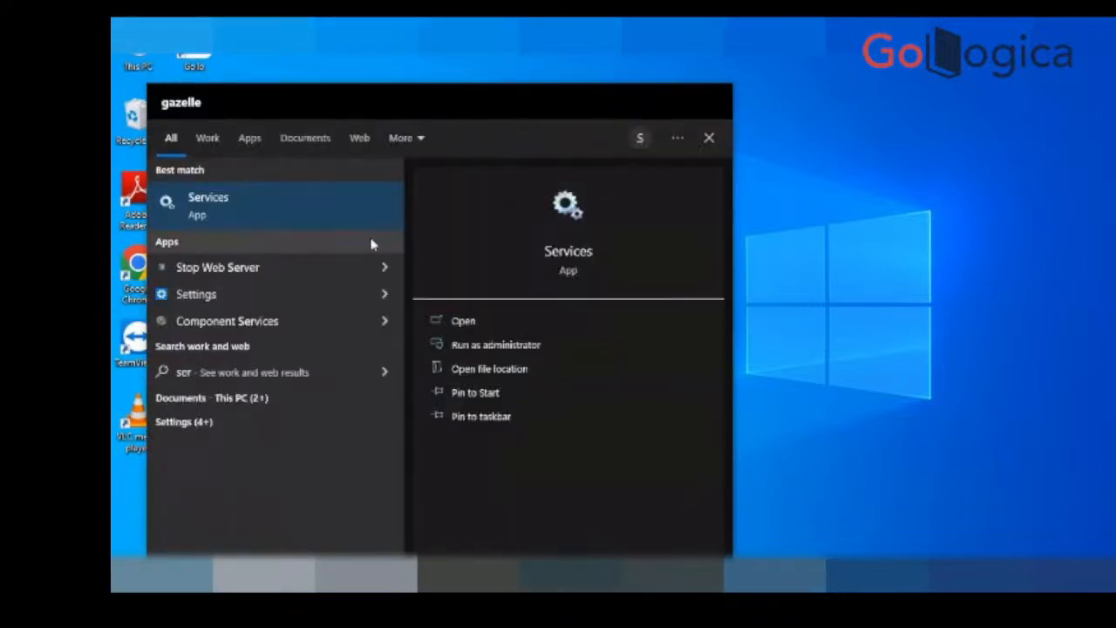
pyautogui.click(303, 223)
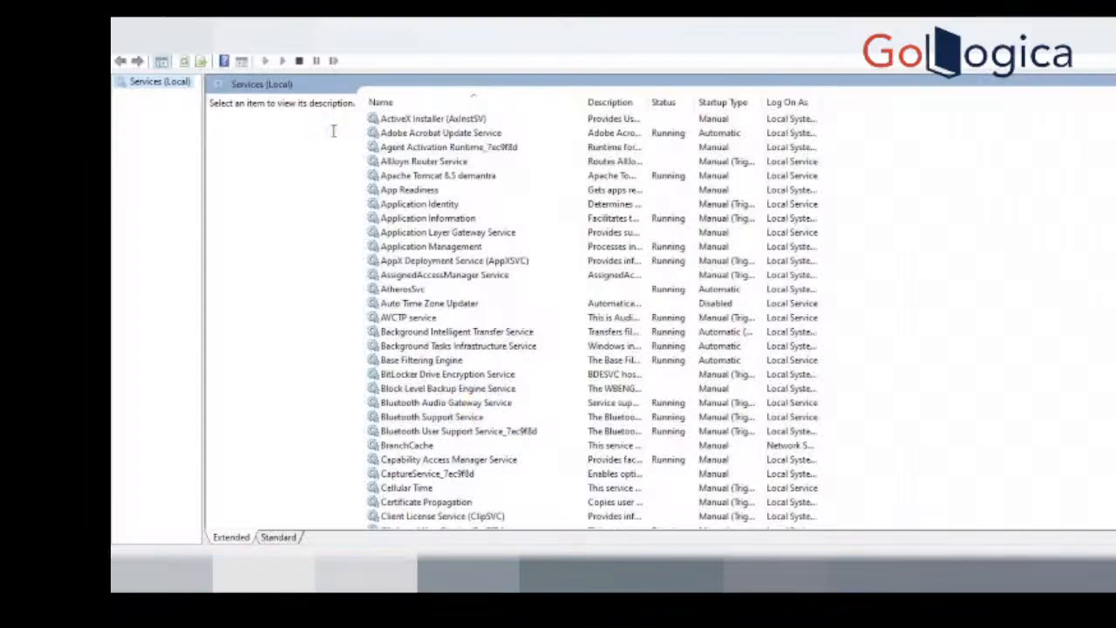
pyautogui.click(457, 177)
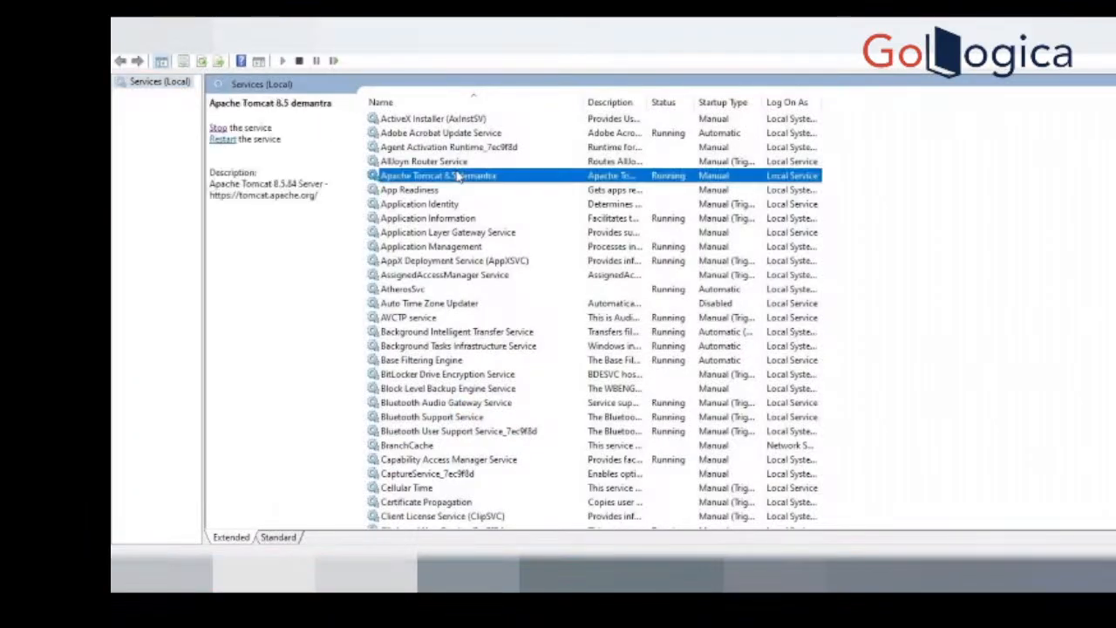
pyautogui.click(218, 127)
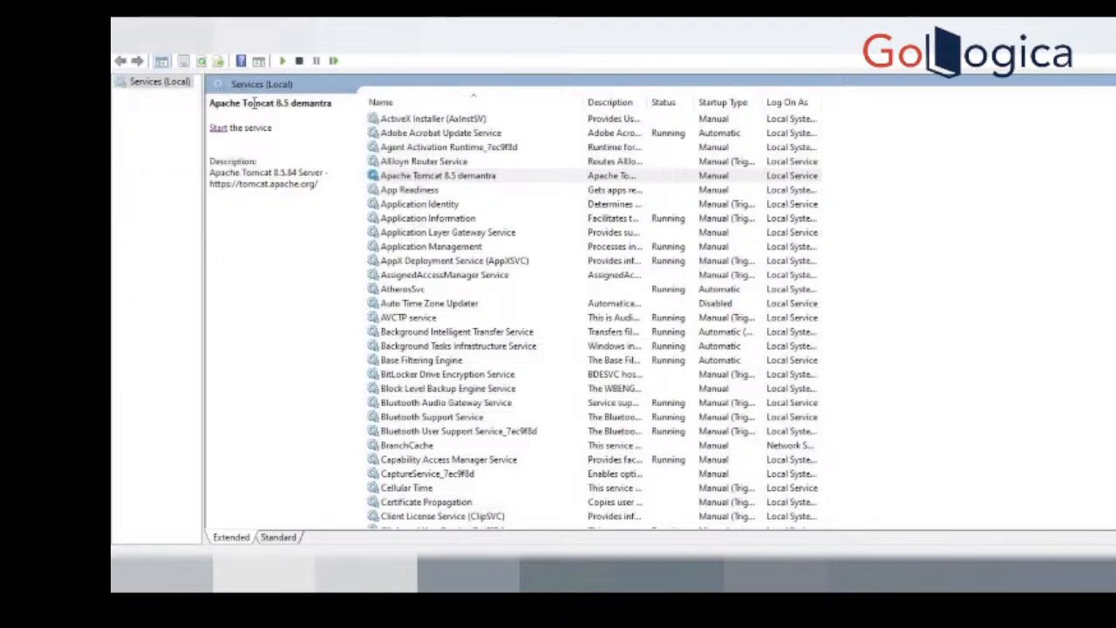
pyautogui.click(218, 128)
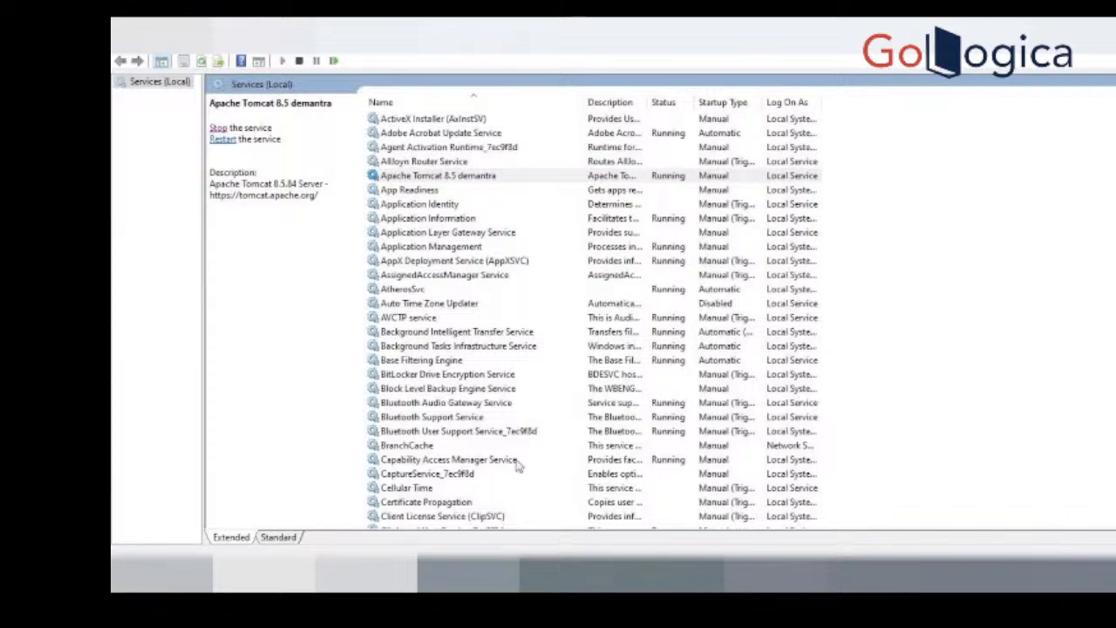
# Step: Launch Demantra Local Application and try to sign in as dm with the account password
pyautogui.hotkey('alt', 'Tab')
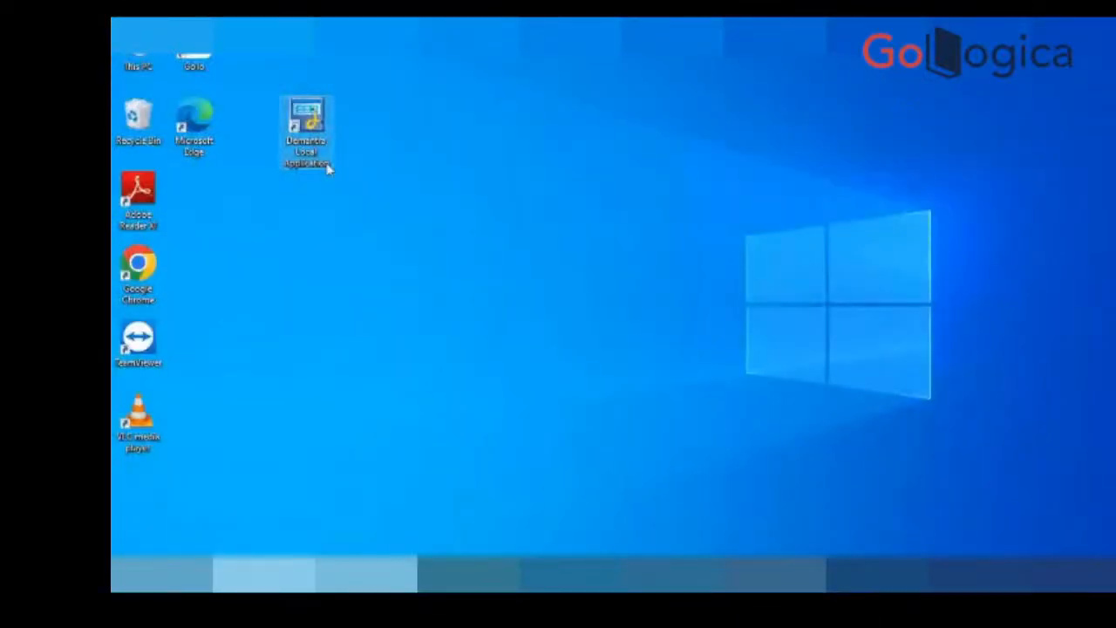
pyautogui.doubleClick(327, 168)
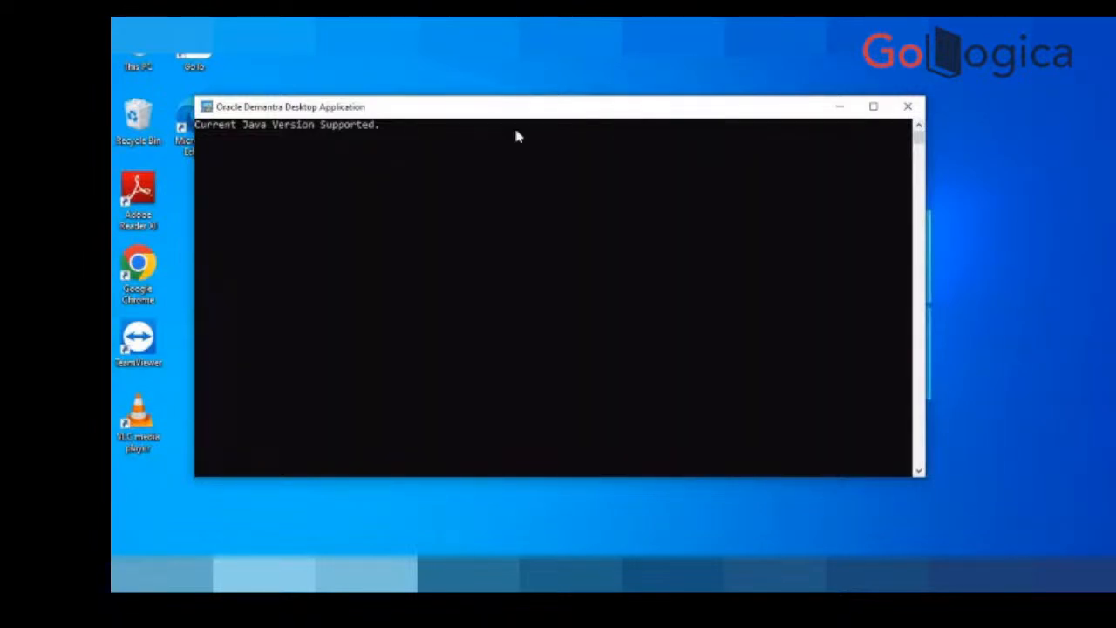
pyautogui.click(835, 108)
pyautogui.write('dm')
pyautogui.press('Tab')
pyautogui.write('**********')
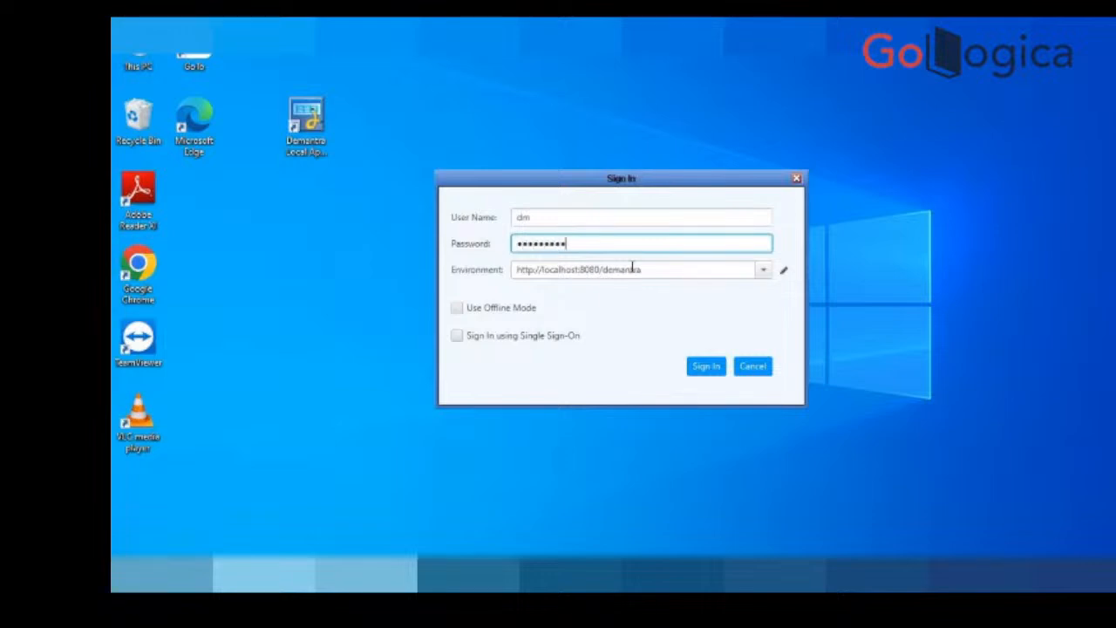
pyautogui.click(706, 367)
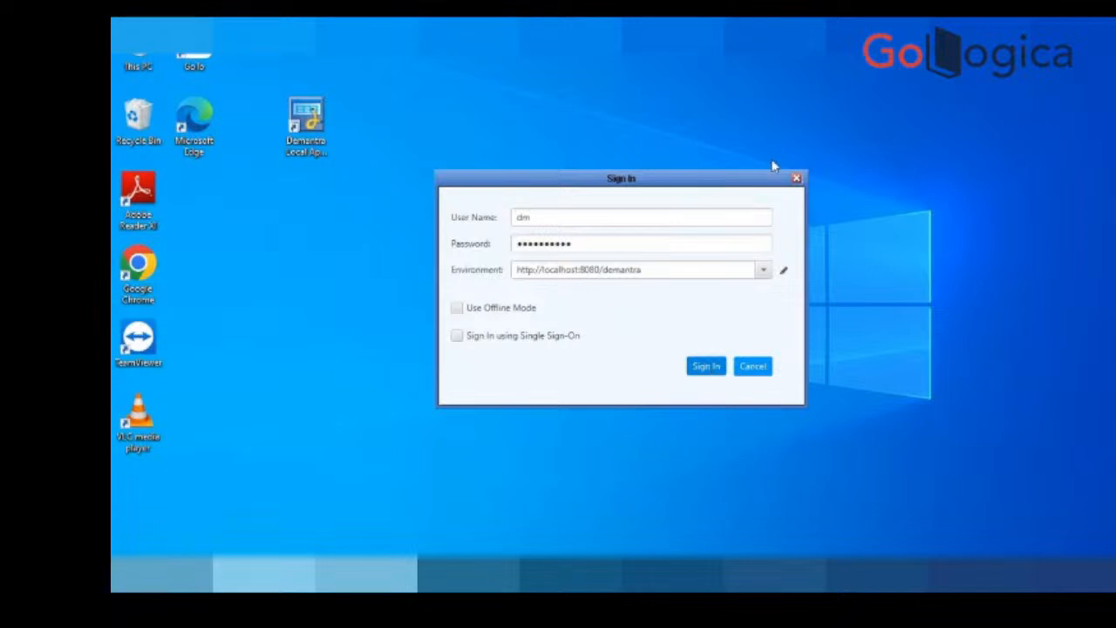
pyautogui.moveTo(735, 186); pyautogui.dragTo(845, 307)
pyautogui.click(795, 478)
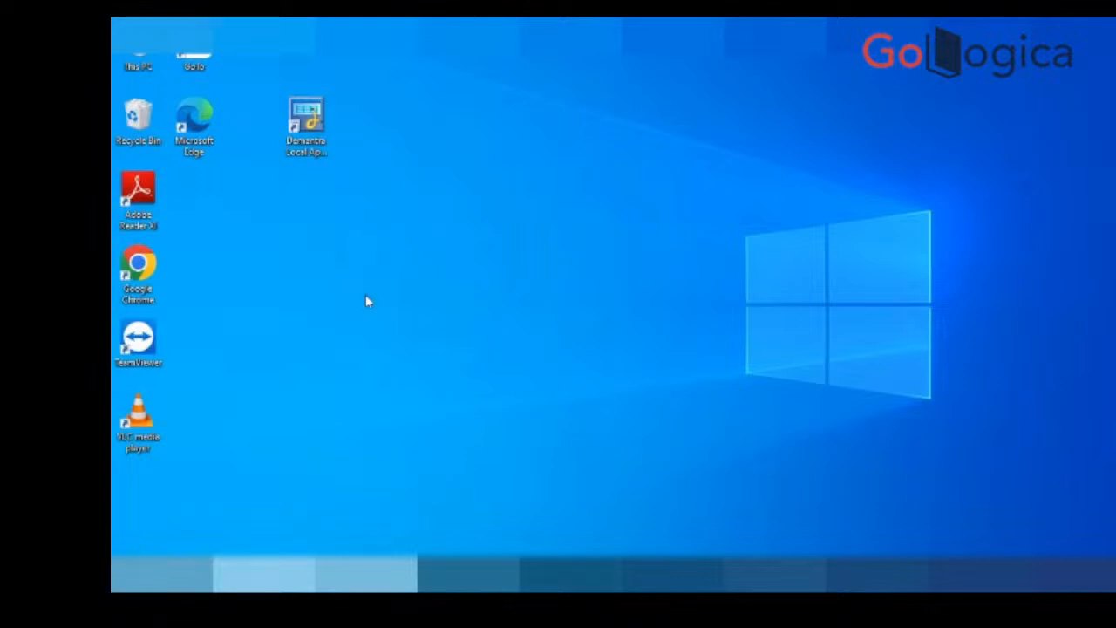
# Step: Relaunch Demantra Local Application and sign in as dm with the account password
pyautogui.doubleClick(306, 118)
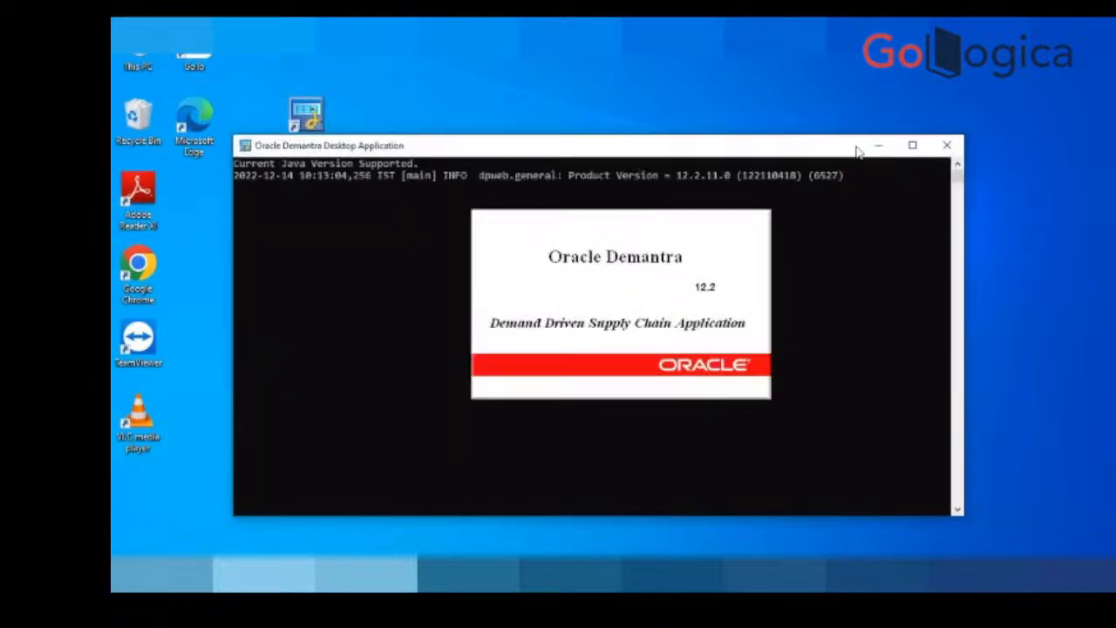
pyautogui.write('dm')
pyautogui.press('Tab')
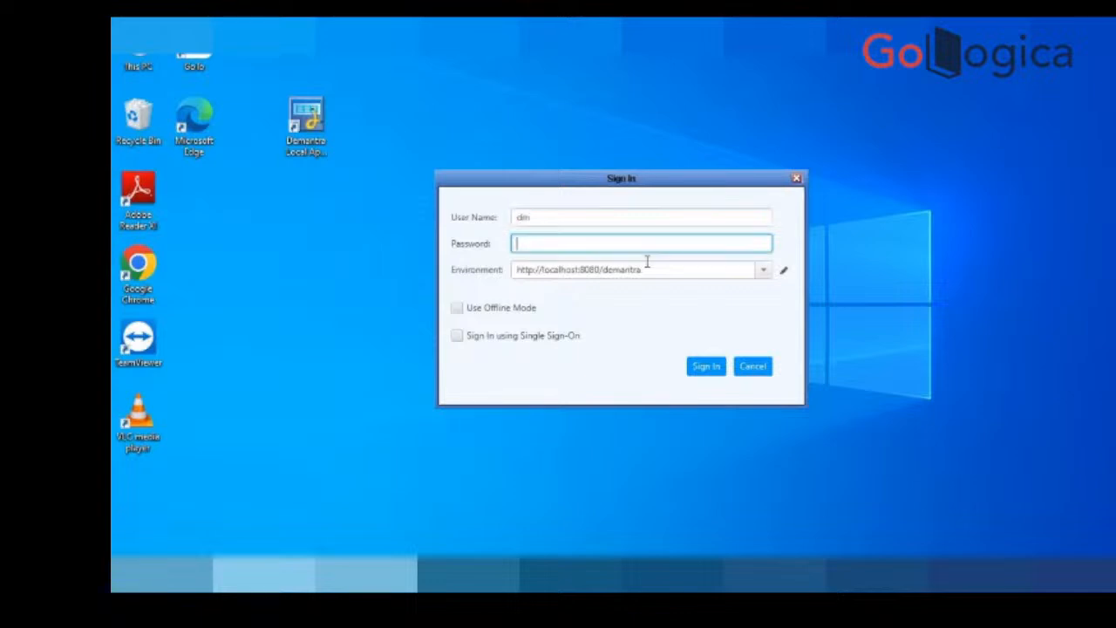
pyautogui.write('*********')
pyautogui.click(707, 367)
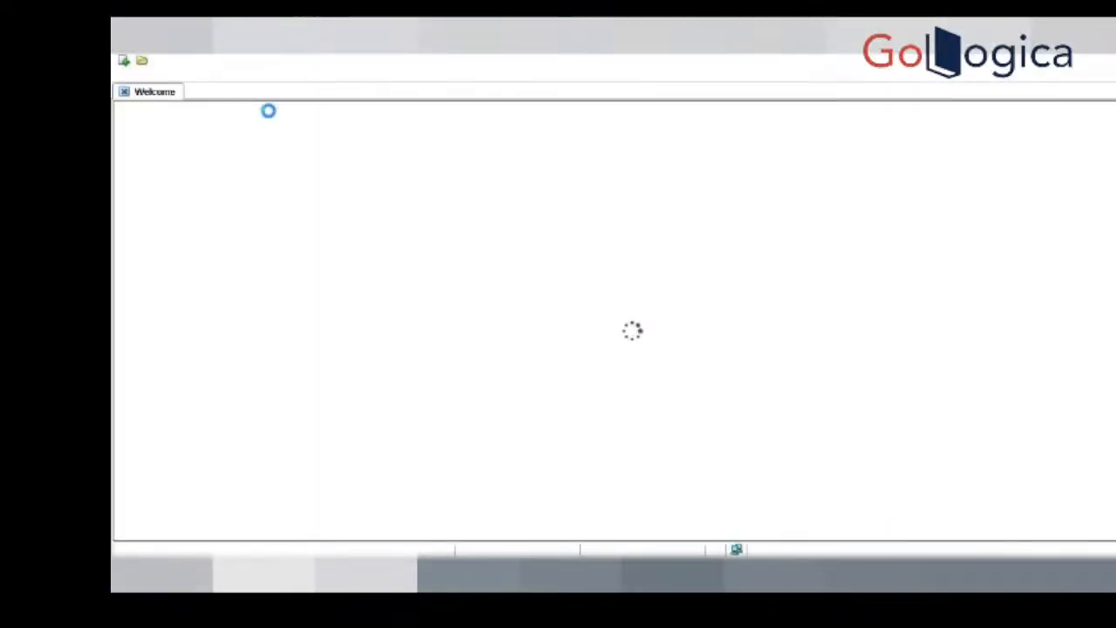
# Step: Filter the worksheet list by "demo" and open Demo Worksheet
pyautogui.click(142, 61)
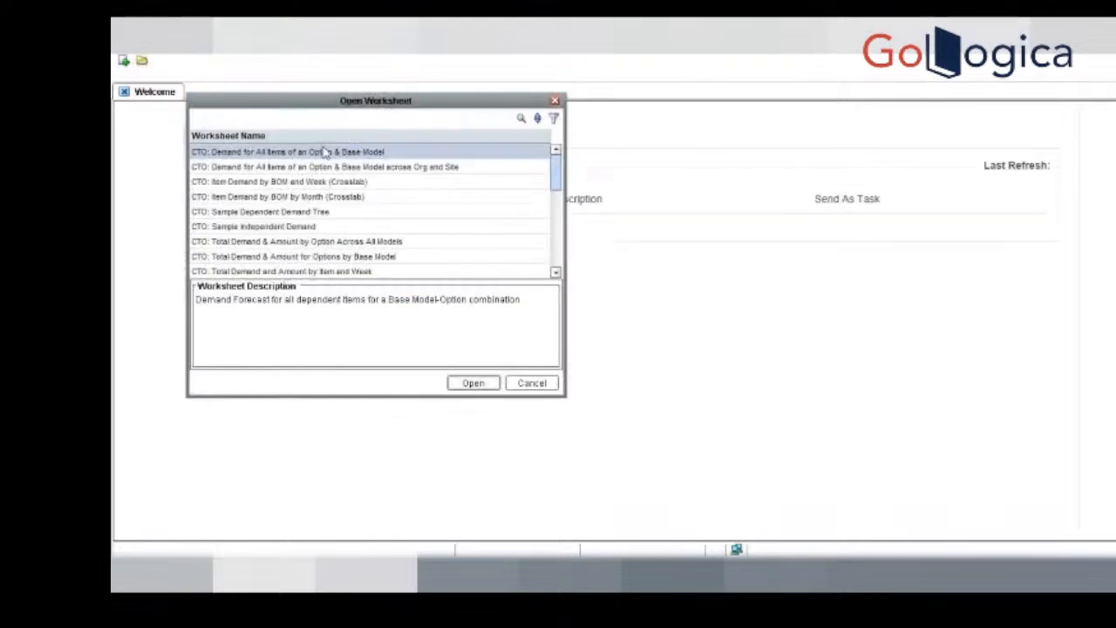
pyautogui.click(555, 122)
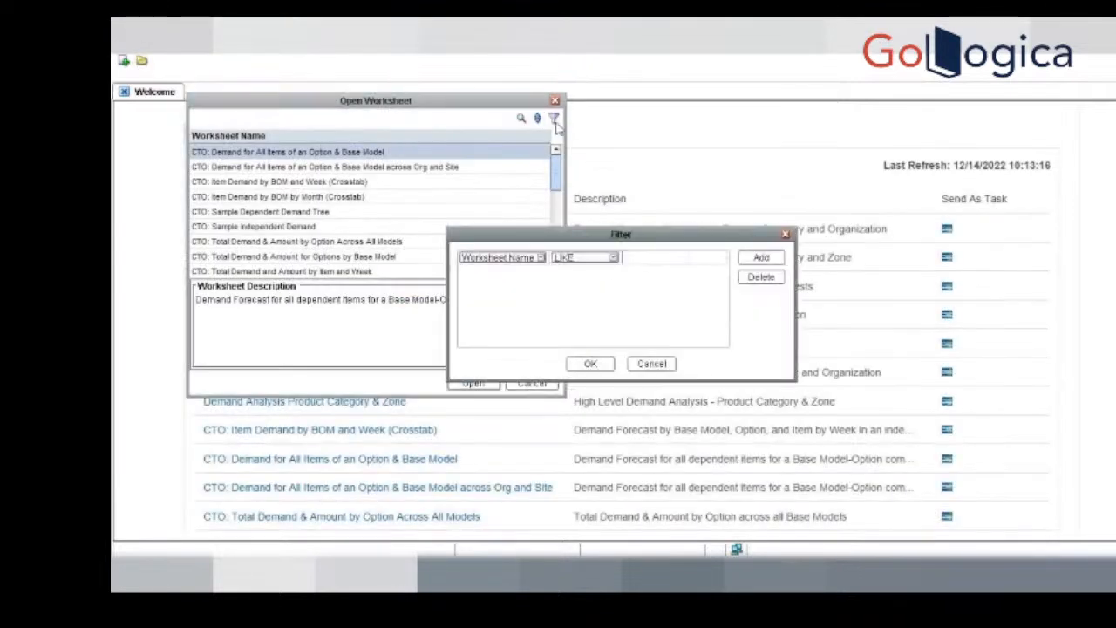
pyautogui.write('demo')
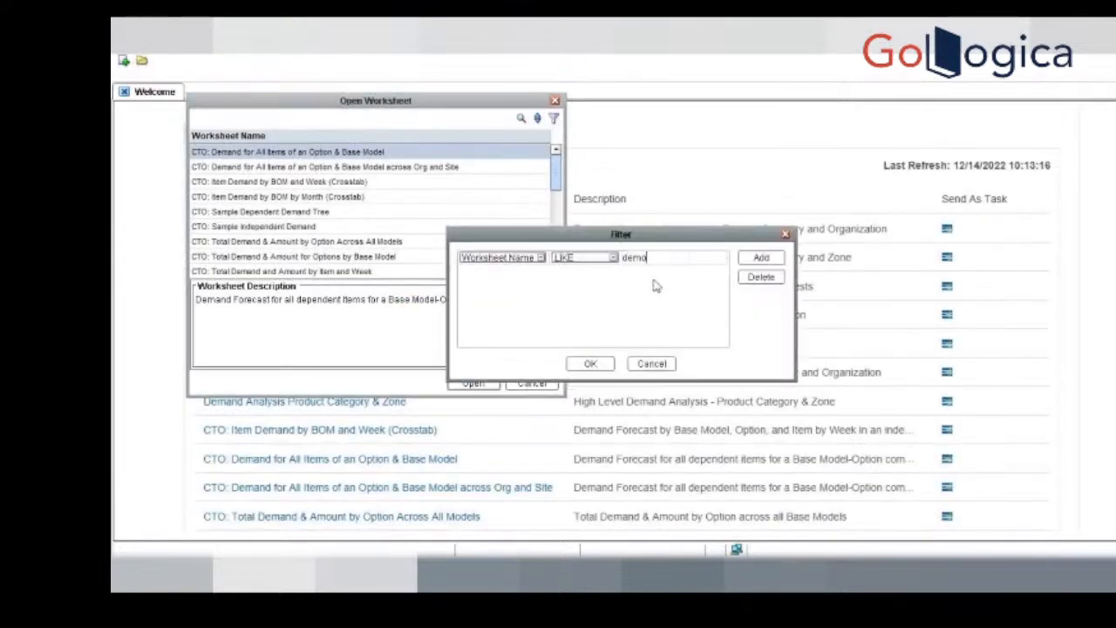
pyautogui.click(590, 364)
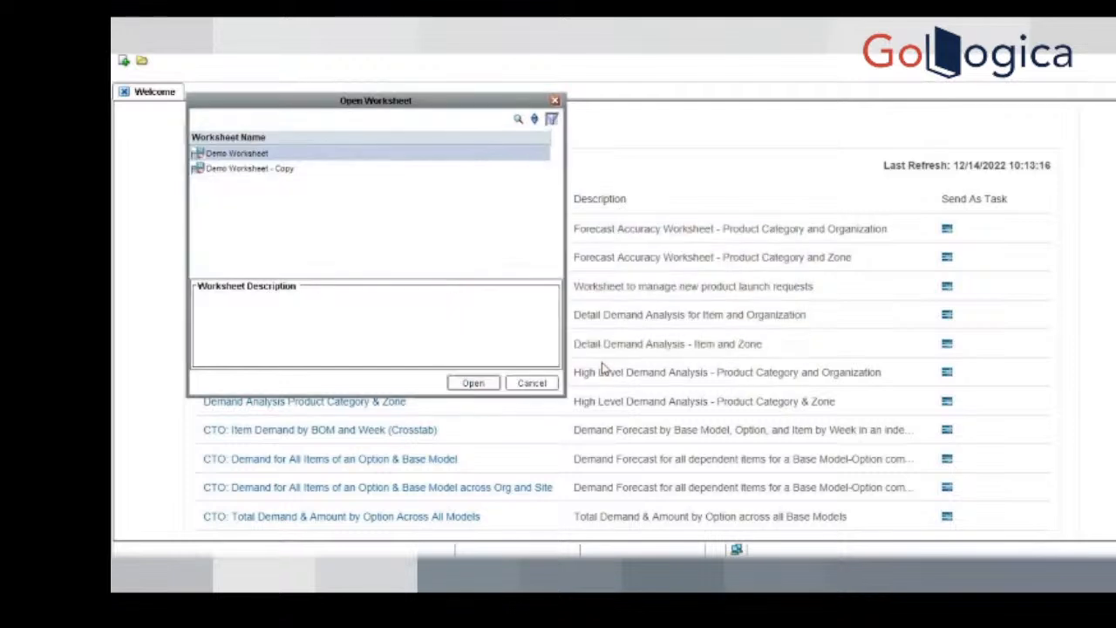
pyautogui.click(484, 387)
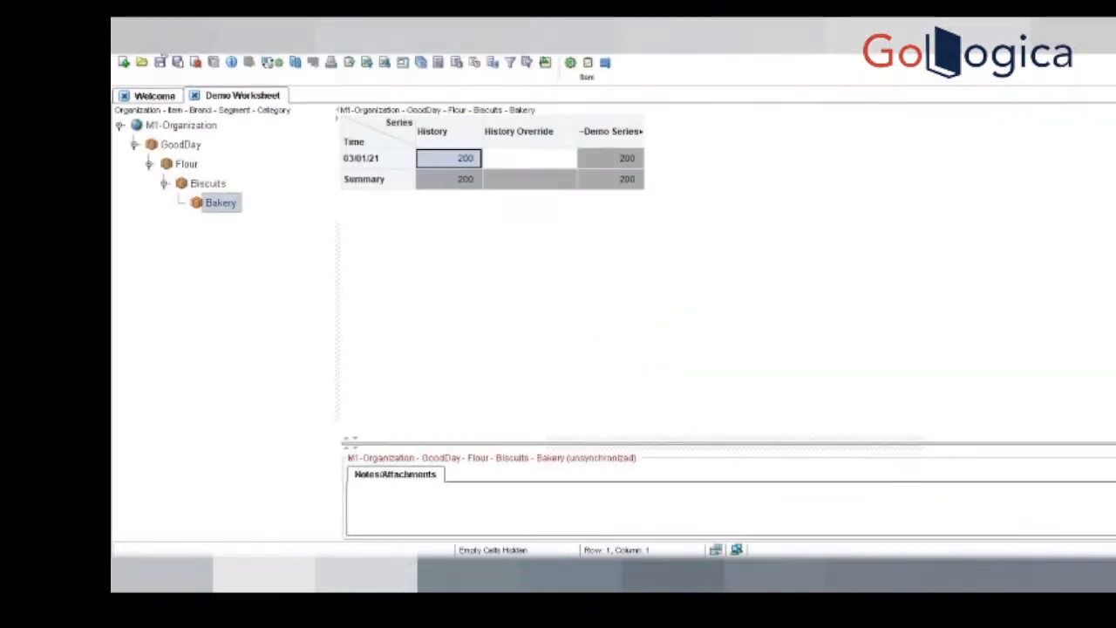
# Step: Add 2 Month Lag Fcst to Demo Worksheet's selected series, filtering the available series by "2 Mo"
pyautogui.click(159, 44)
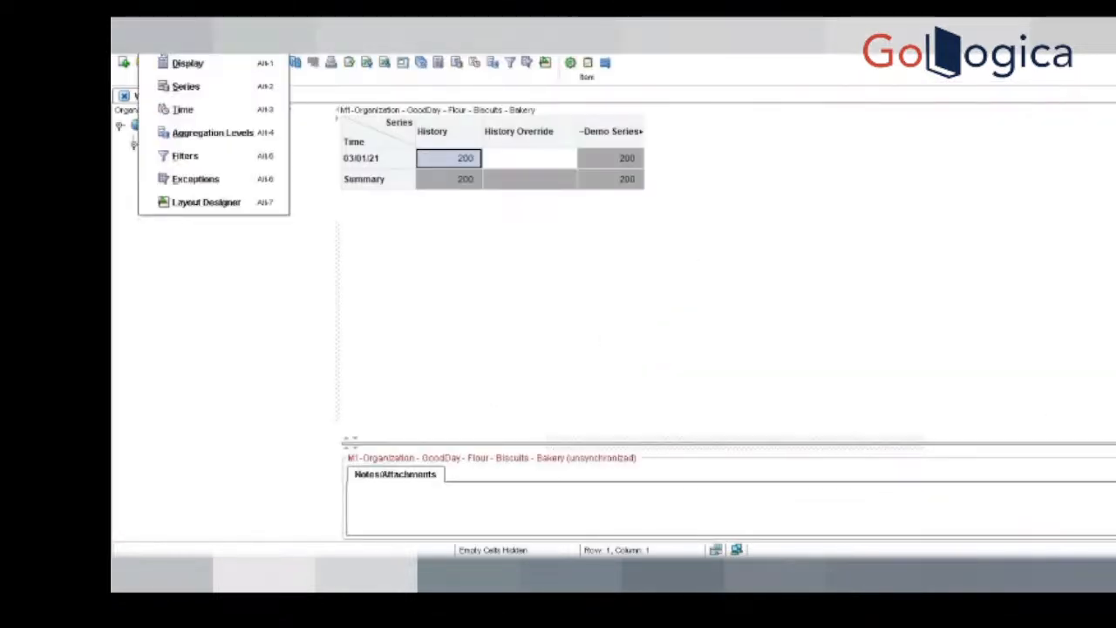
pyautogui.click(202, 92)
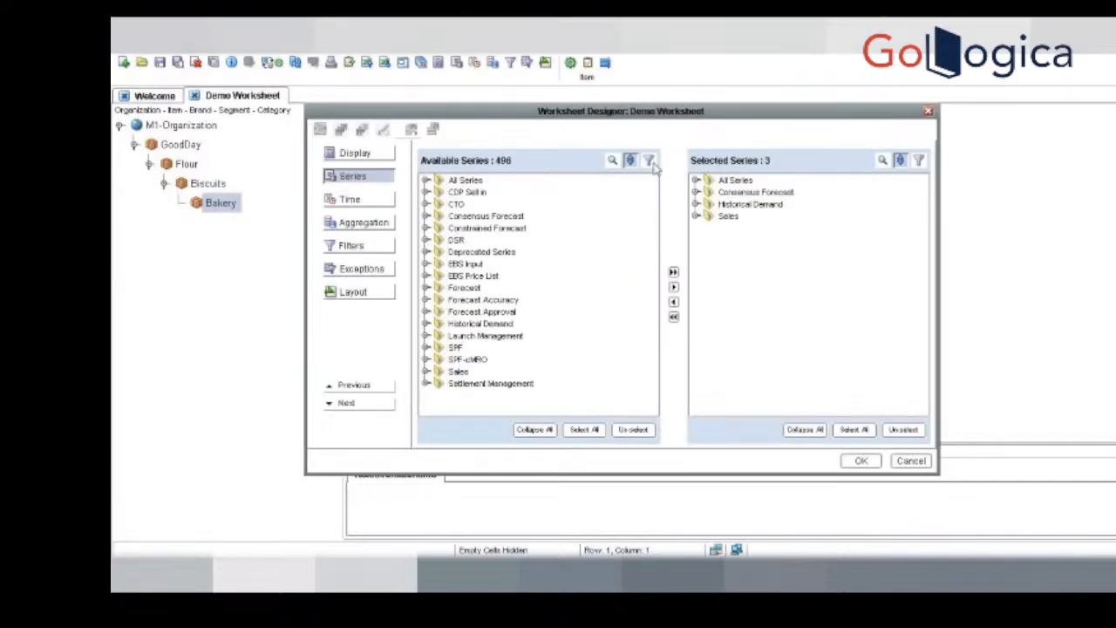
pyautogui.click(651, 162)
pyautogui.click(634, 259)
pyautogui.write('2')
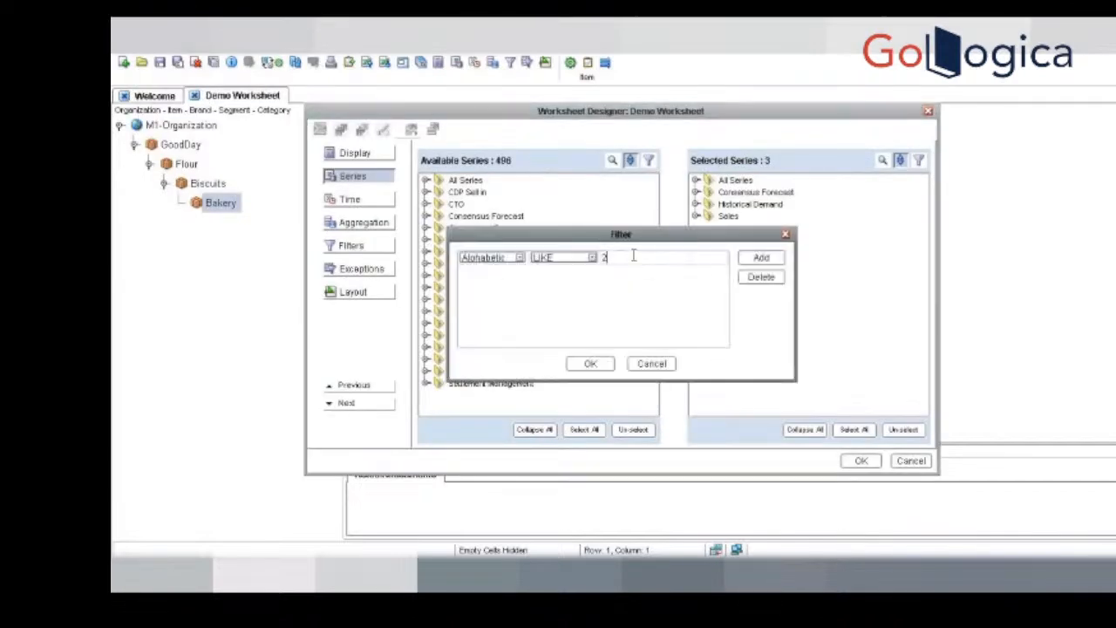
pyautogui.write(' Mon')
pyautogui.click(603, 364)
pyautogui.click(424, 183)
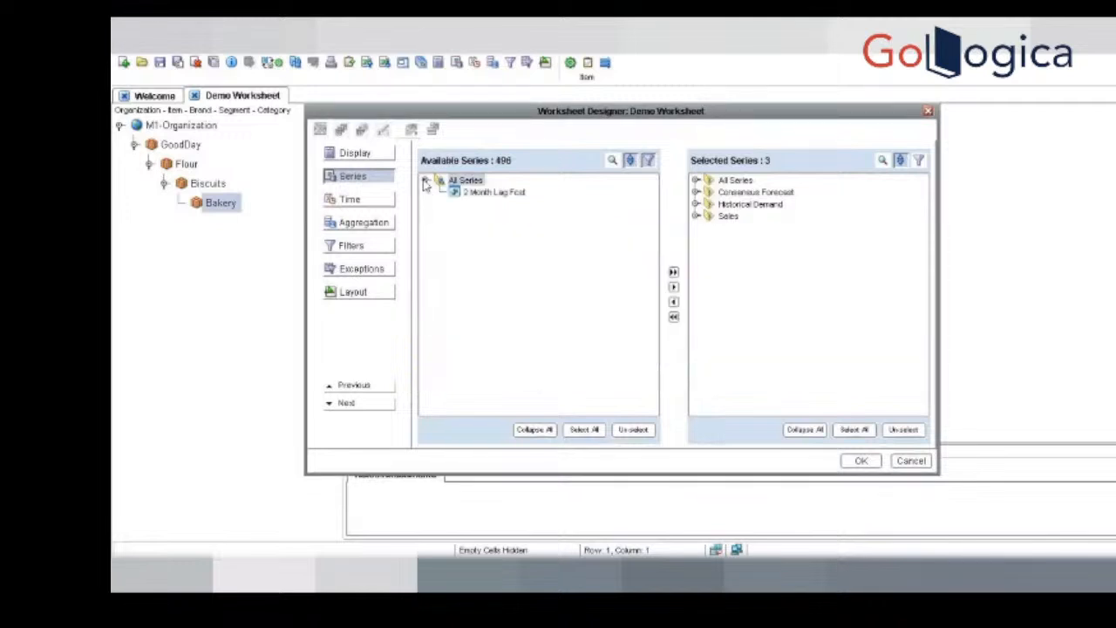
pyautogui.moveTo(518, 199); pyautogui.dragTo(720, 323)
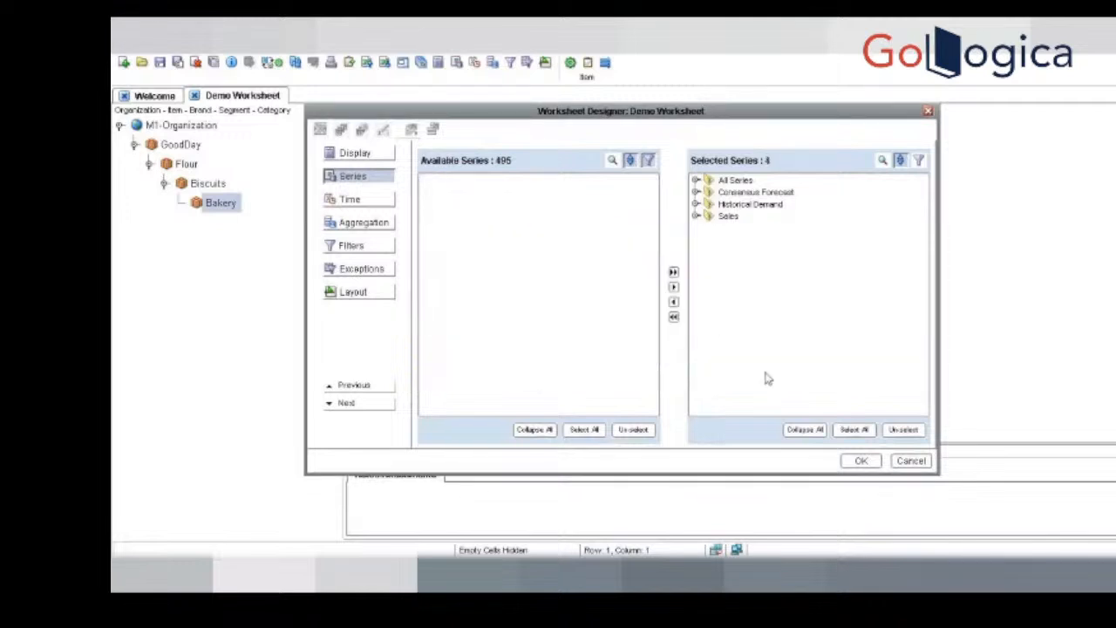
pyautogui.click(861, 460)
# Step: Rerun Demo Worksheet and save its changed definition under the same name
pyautogui.click(298, 66)
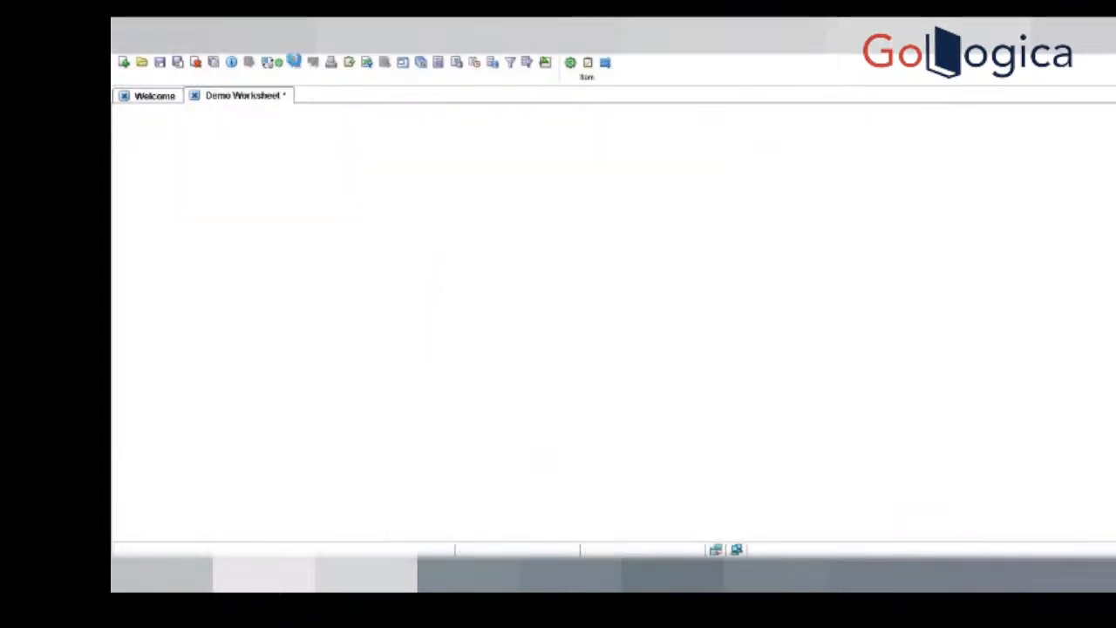
pyautogui.click(575, 315)
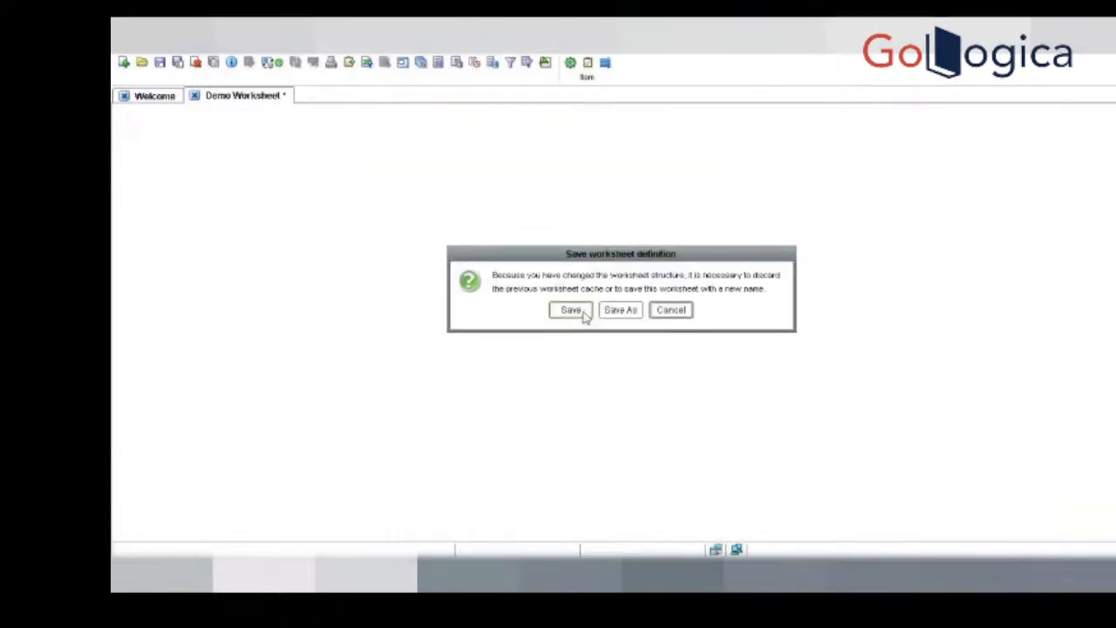
pyautogui.click(584, 312)
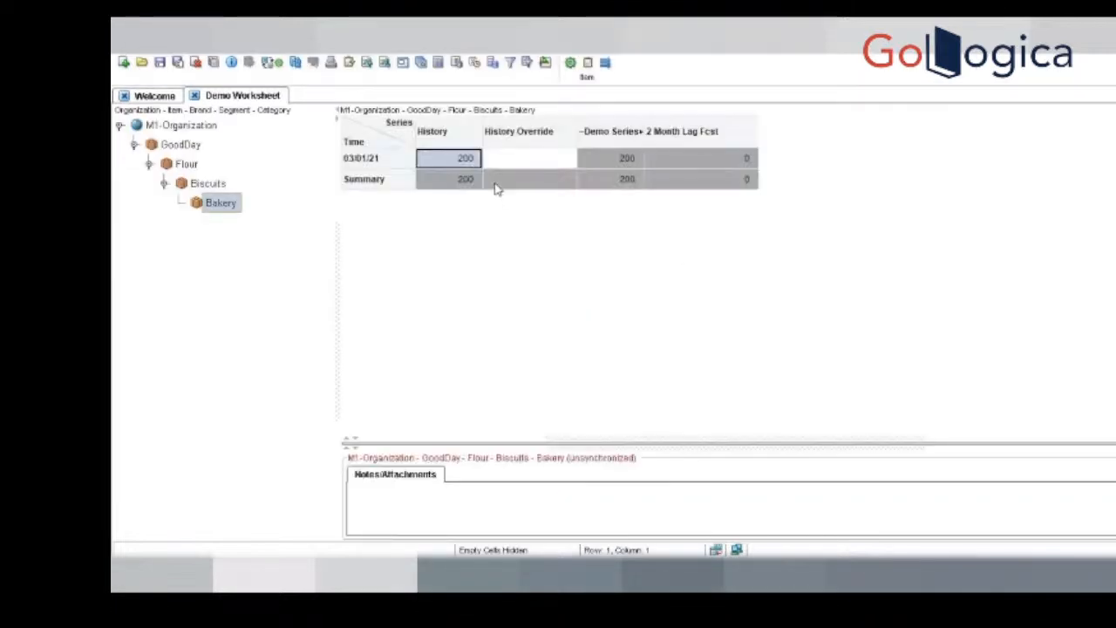
# Step: Examine the History and 2 Month Lag Fcst series in Demo Worksheet, checking the 03/01/21 and Summary rows
pyautogui.click(450, 140)
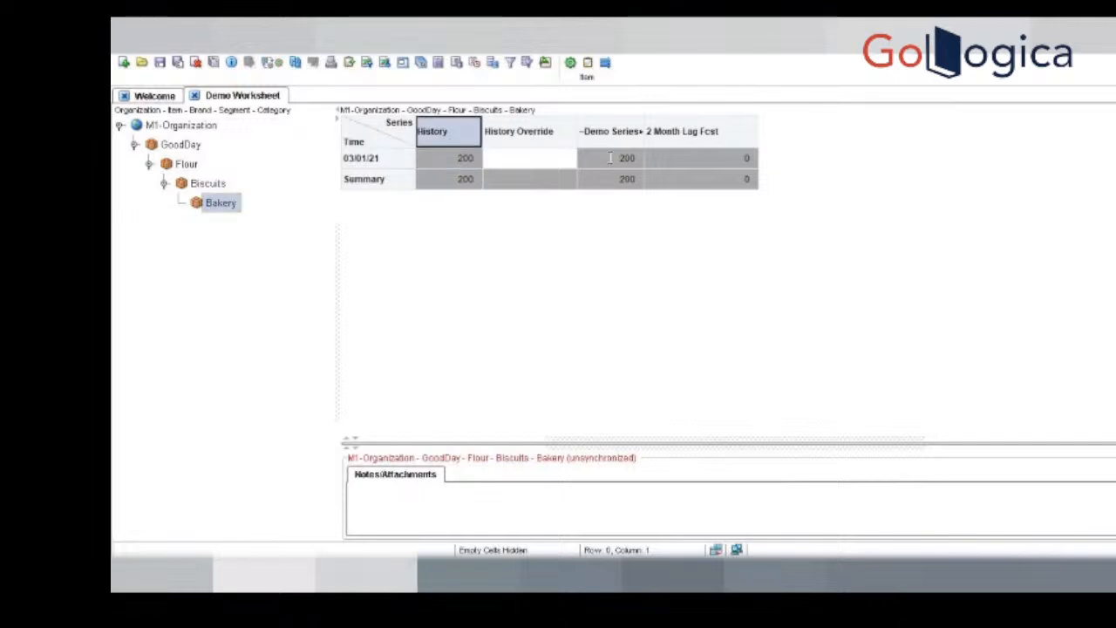
pyautogui.click(741, 157)
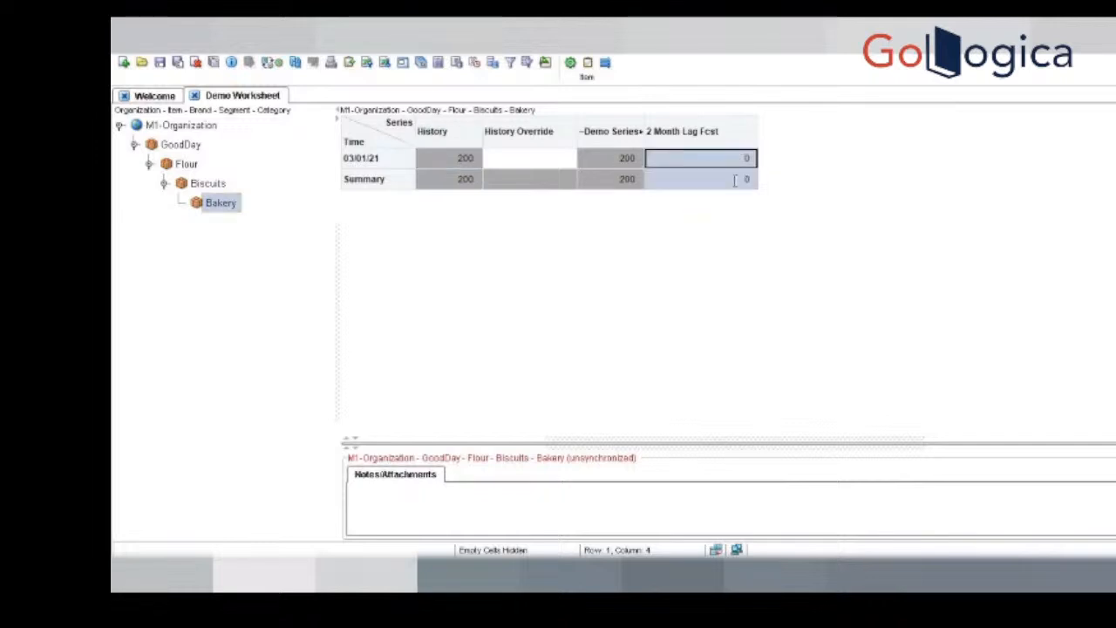
pyautogui.click(735, 180)
pyautogui.click(718, 159)
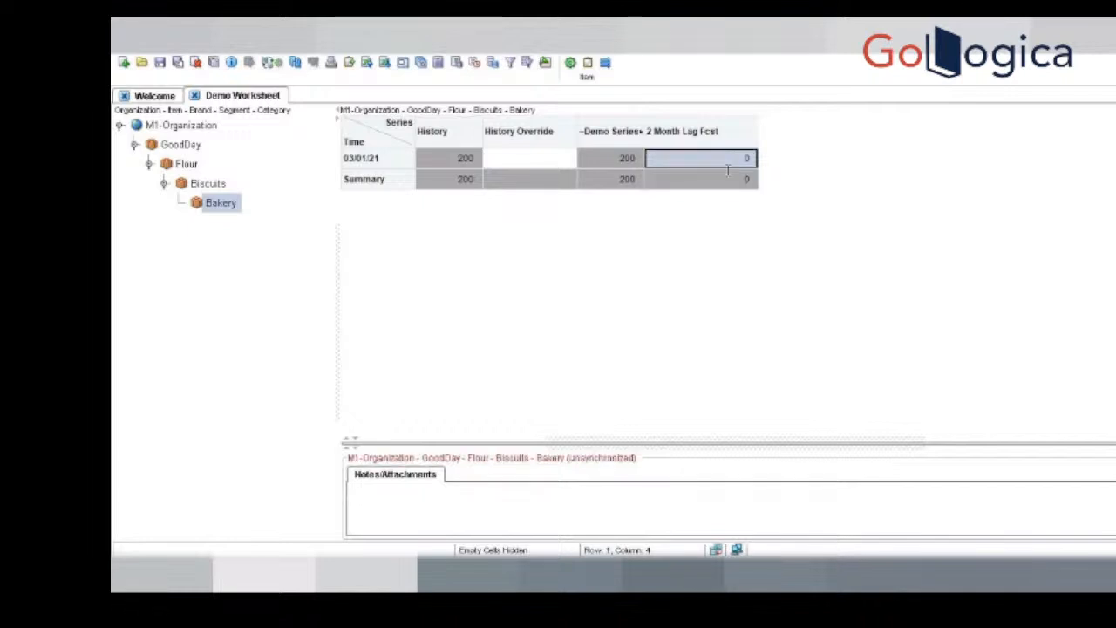
pyautogui.moveTo(733, 177); pyautogui.dragTo(715, 162)
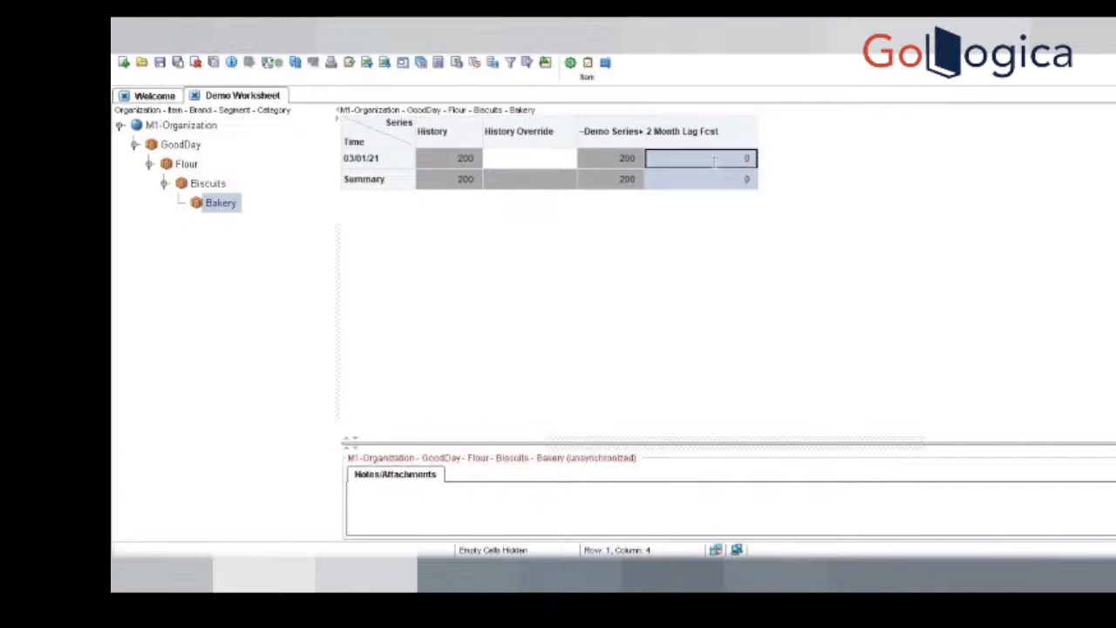
pyautogui.click(729, 183)
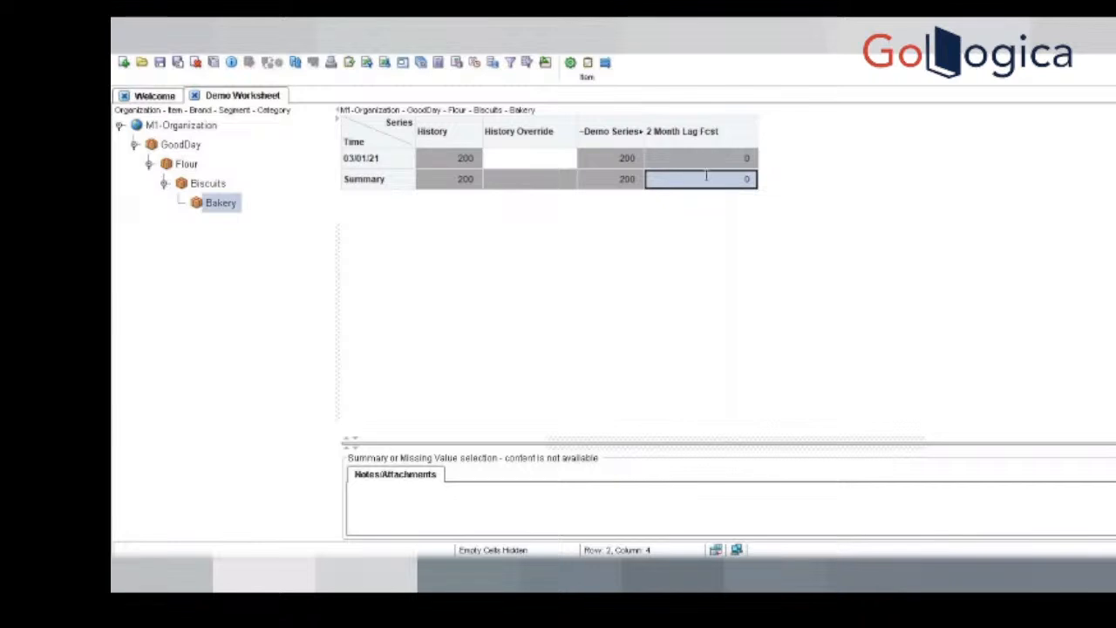
pyautogui.click(694, 159)
pyautogui.click(688, 179)
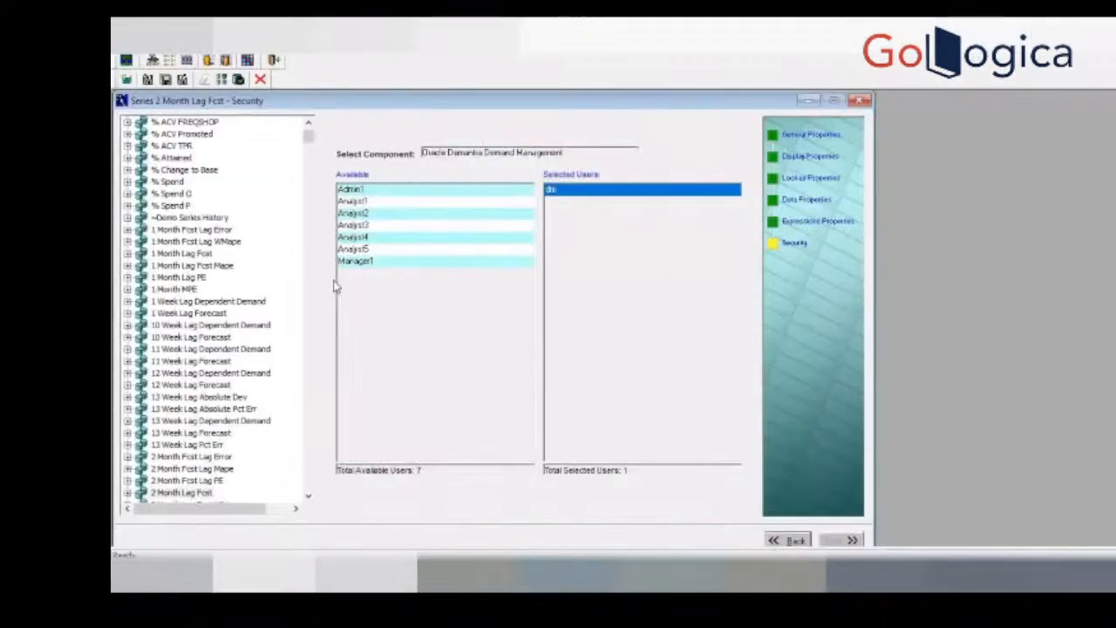
pyautogui.click(824, 223)
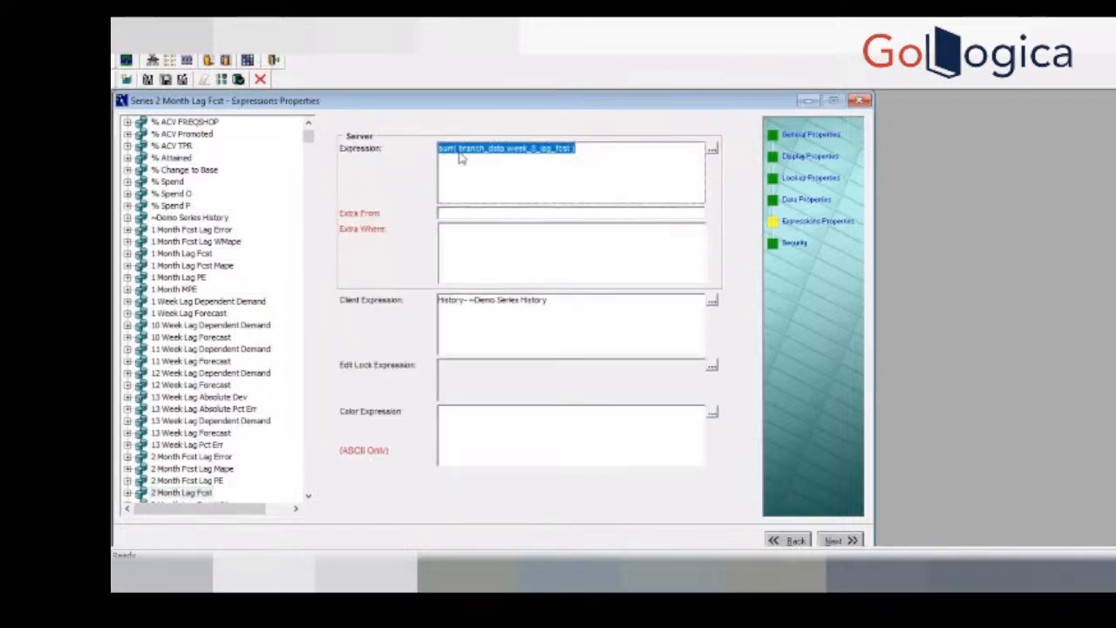
pyautogui.click(513, 321)
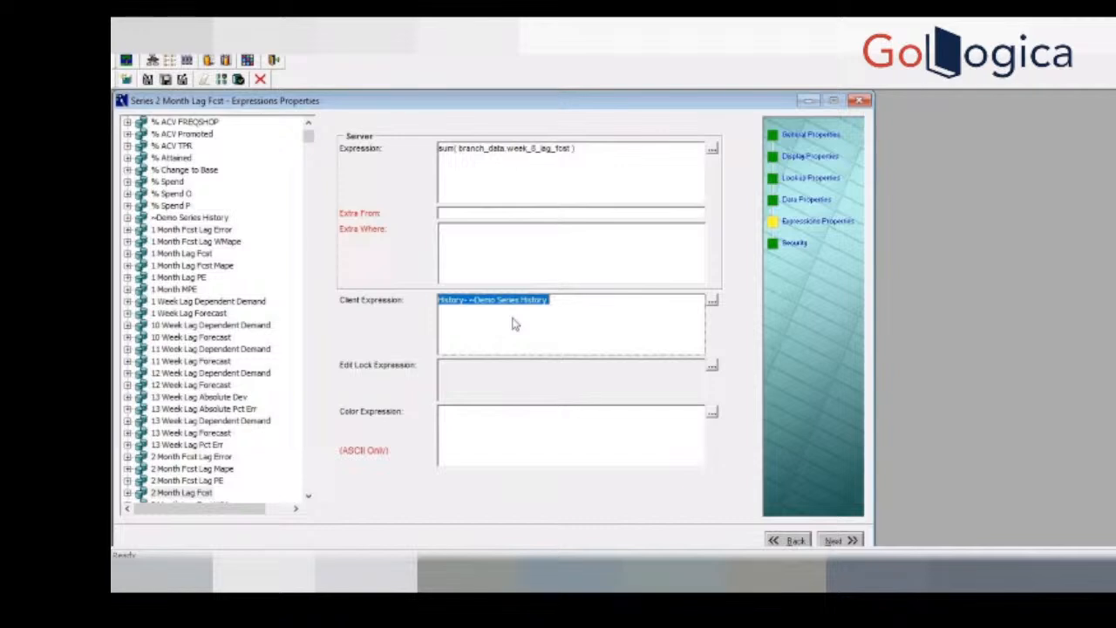
pyautogui.click(536, 183)
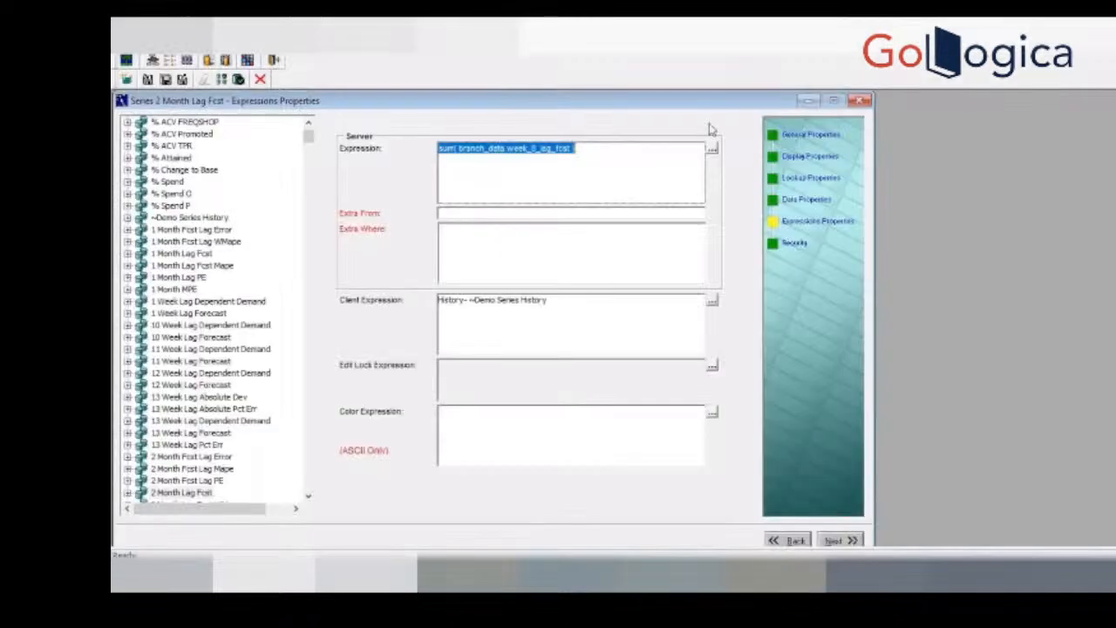
pyautogui.moveTo(613, 156); pyautogui.dragTo(417, 146)
pyautogui.click(598, 319)
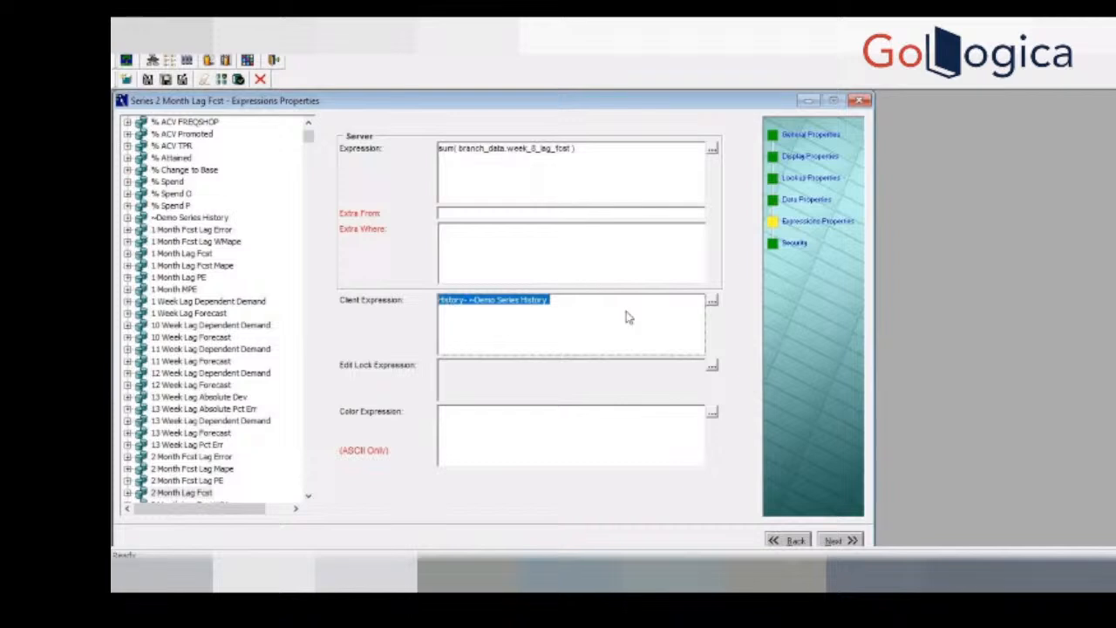
pyautogui.doubleClick(584, 310)
pyautogui.moveTo(584, 310); pyautogui.dragTo(385, 295)
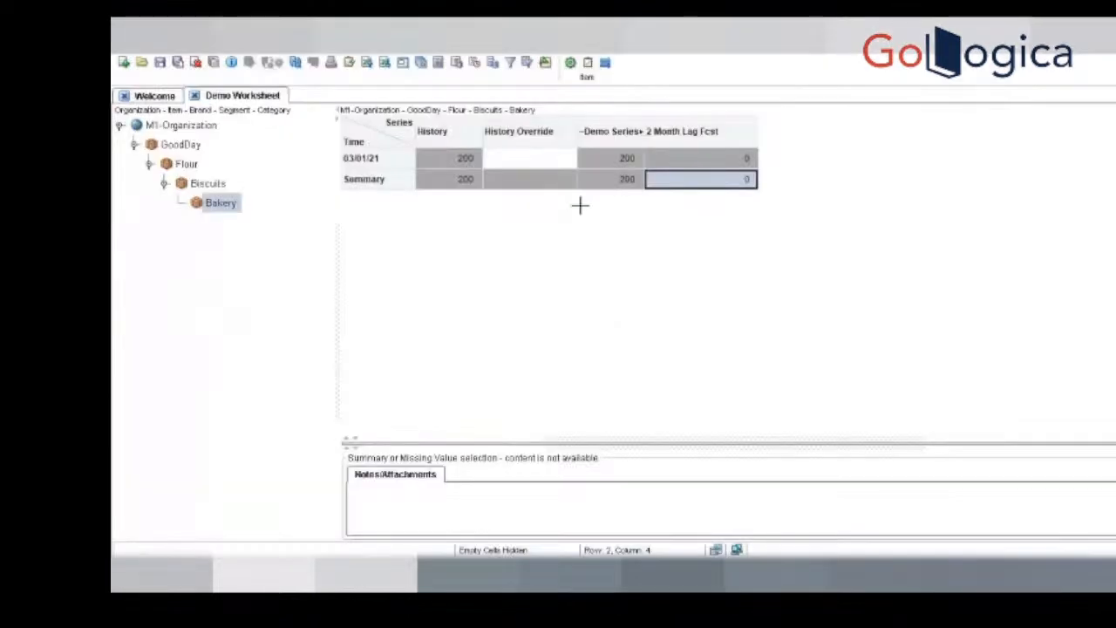
pyautogui.click(715, 162)
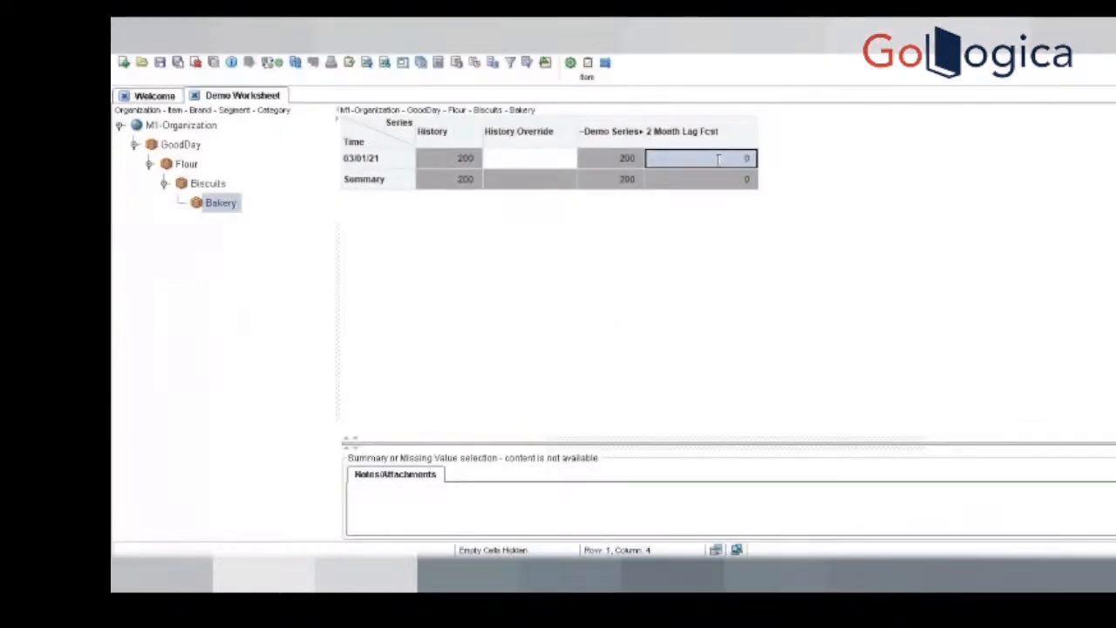
pyautogui.hotkey('alt', 'Tab')
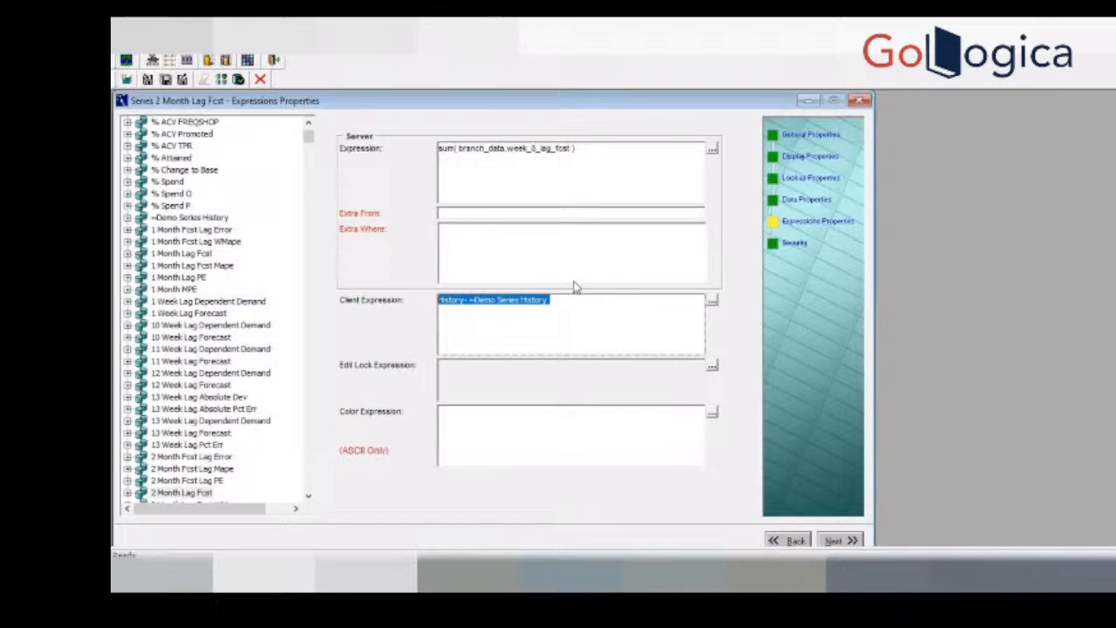
# Step: Review 2 Month Lag Fcst's general properties alongside its column in Demo Worksheet
pyautogui.click(807, 136)
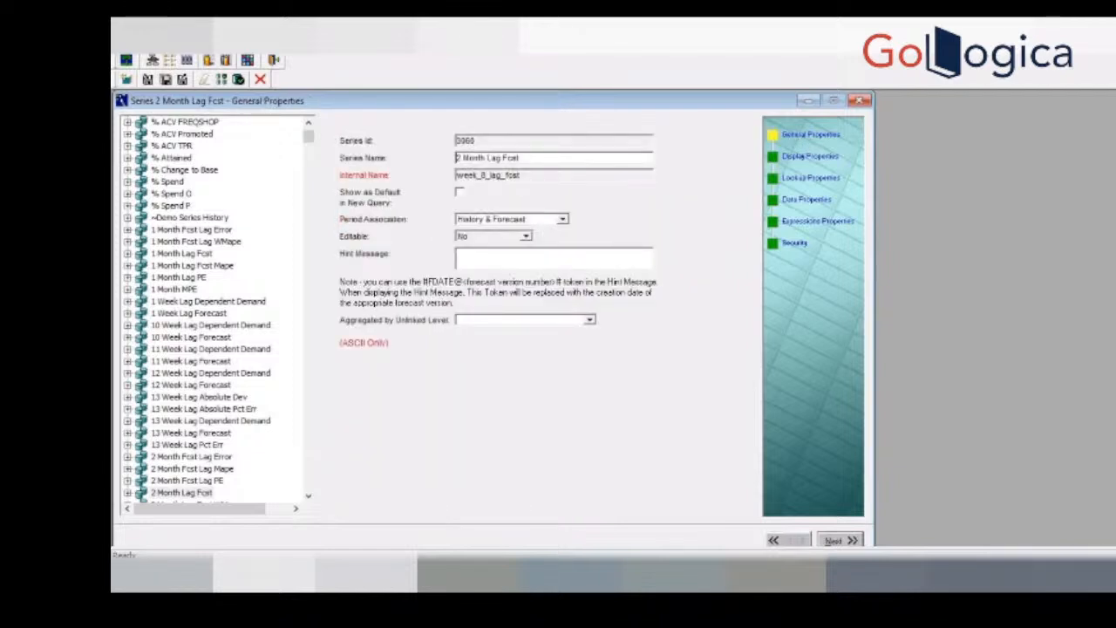
pyautogui.hotkey('alt', 'Tab')
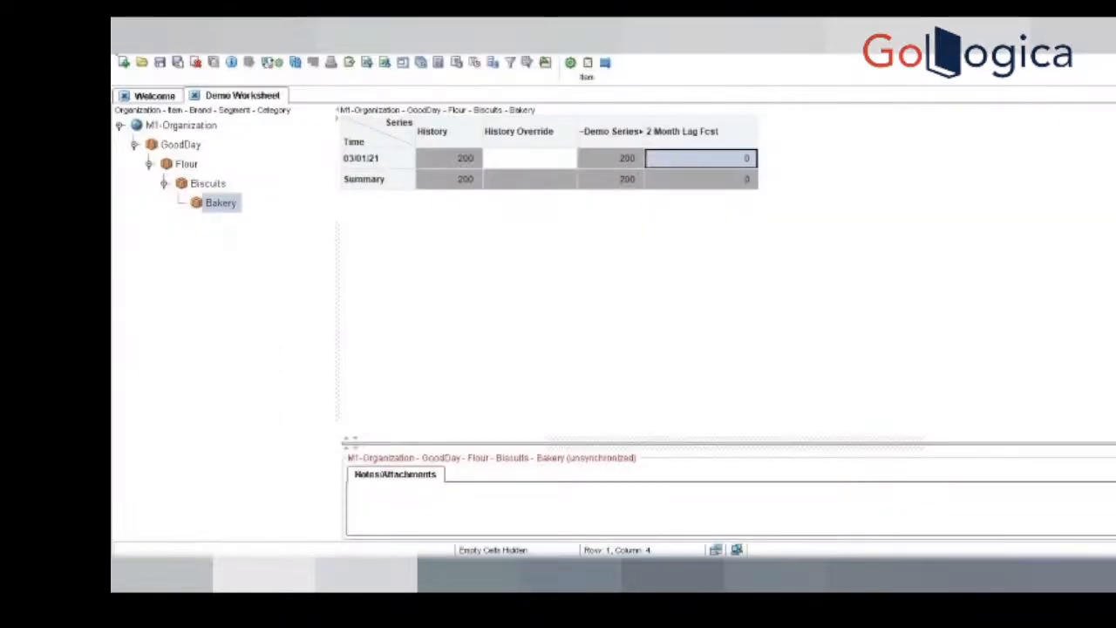
pyautogui.click(116, 56)
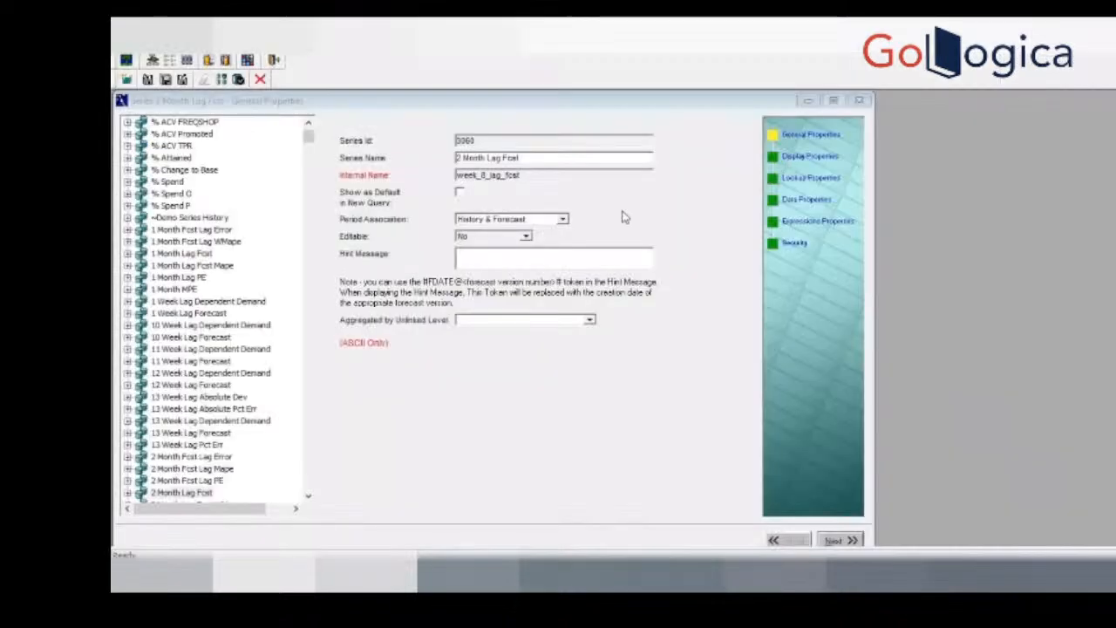
pyautogui.hotkey('alt', 'Tab')
pyautogui.hotkey('alt', 'Tab')
pyautogui.hotkey('alt', 'Tab')
pyautogui.hotkey('alt', 'Tab')
pyautogui.hotkey('alt', 'Tab')
pyautogui.hotkey('alt', 'Tab')
pyautogui.hotkey('alt', 'Tab')
pyautogui.hotkey('alt', 'Tab')
pyautogui.hotkey('alt', 'Tab')
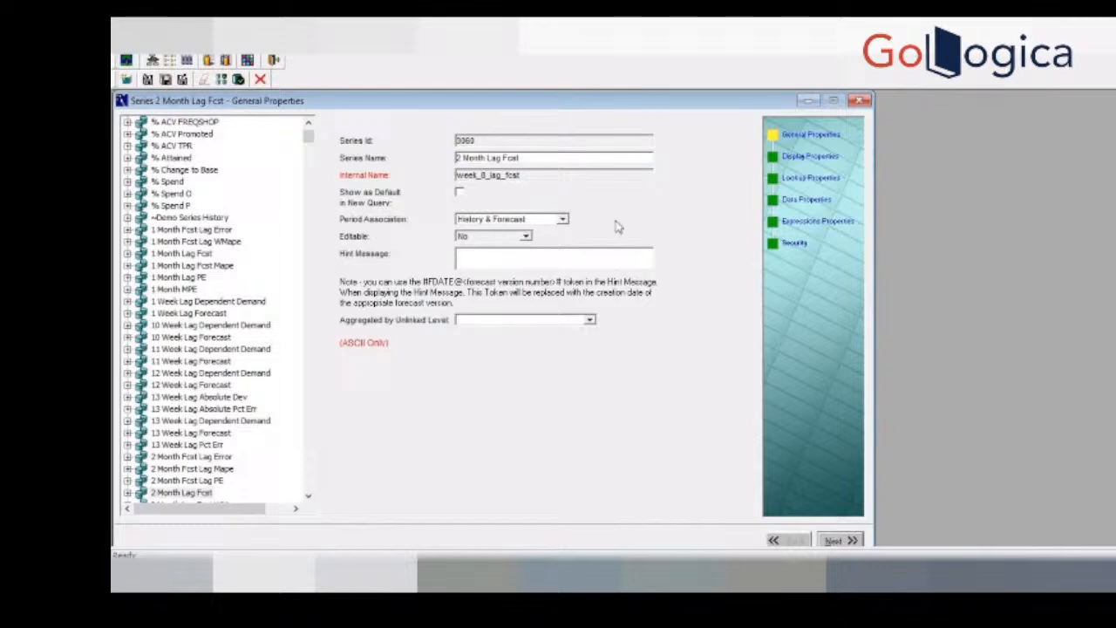
# Step: Clear the client expression of the 2 Month Lag Fcst series in its expression properties
pyautogui.click(825, 223)
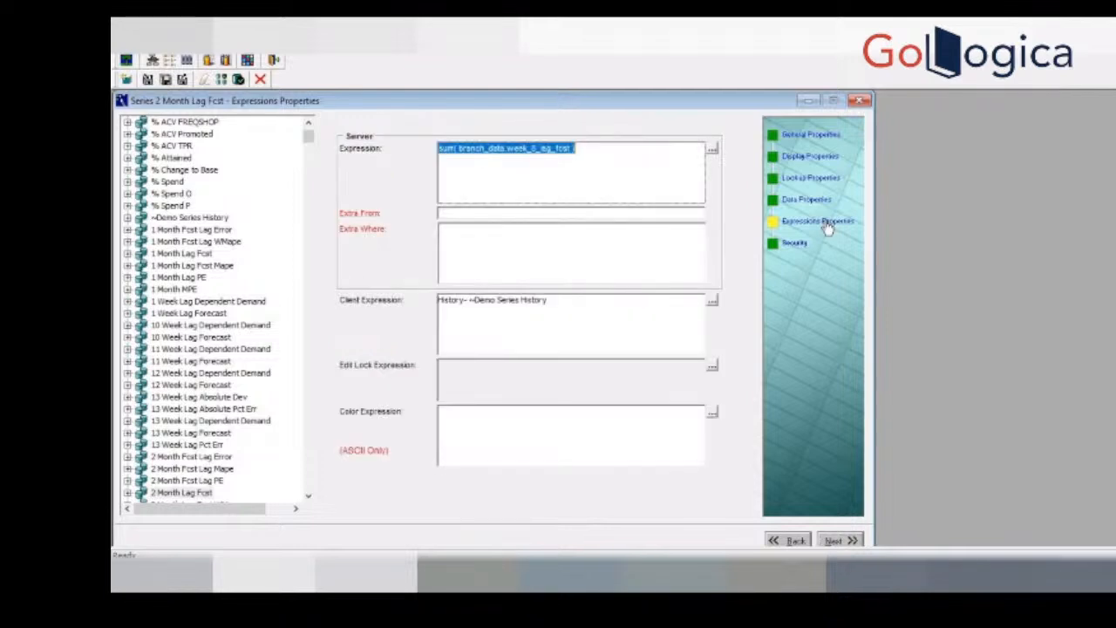
pyautogui.click(712, 301)
pyautogui.hotkey('ctrl', 'a')
pyautogui.press('Delete')
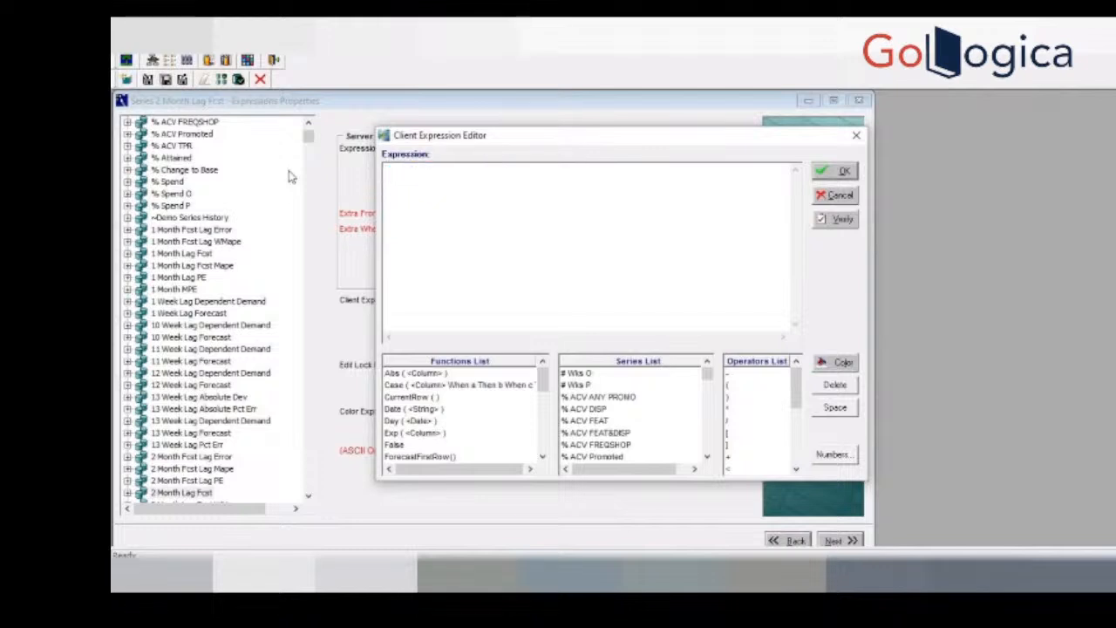
pyautogui.click(843, 171)
# Step: Set Editable to Yes in the general properties of the 2 Month Lag Fcst series
pyautogui.click(816, 142)
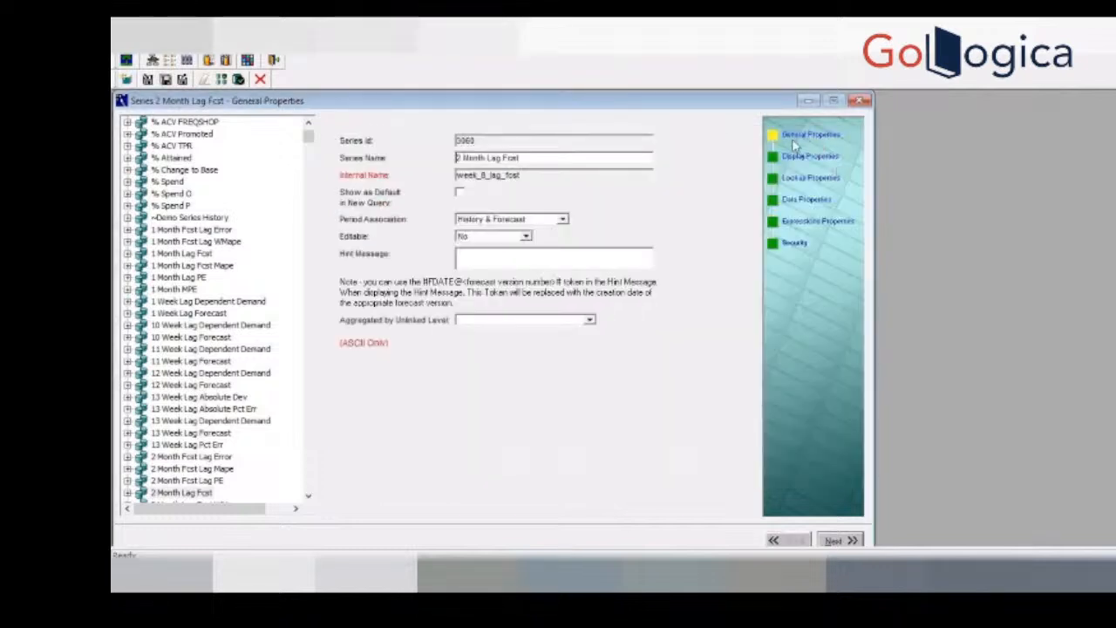
pyautogui.click(526, 236)
pyautogui.click(488, 250)
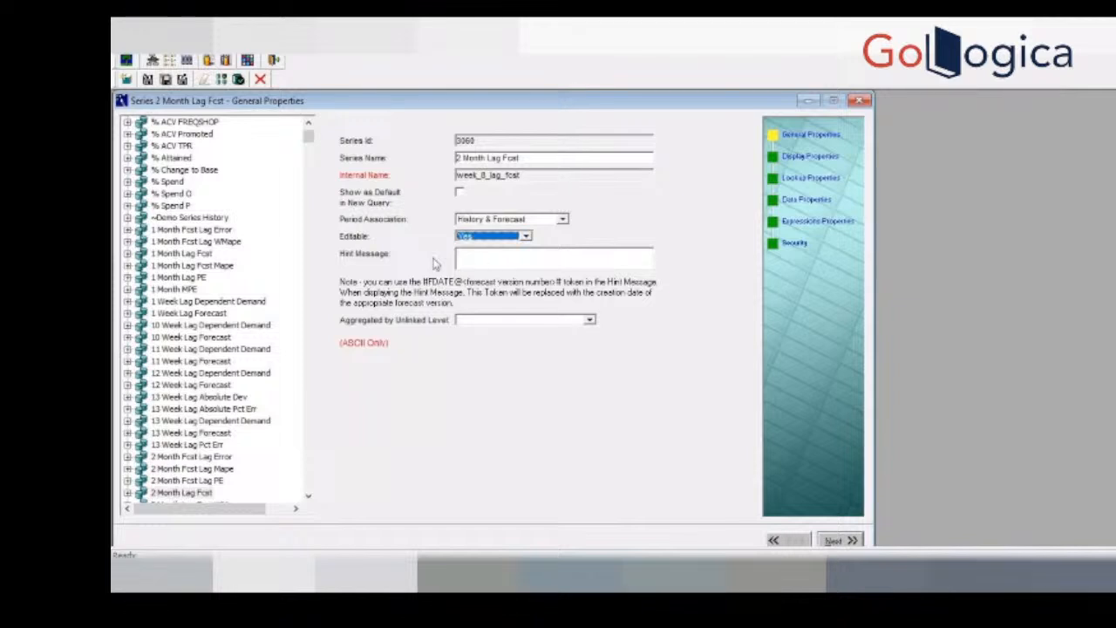
pyautogui.click(146, 79)
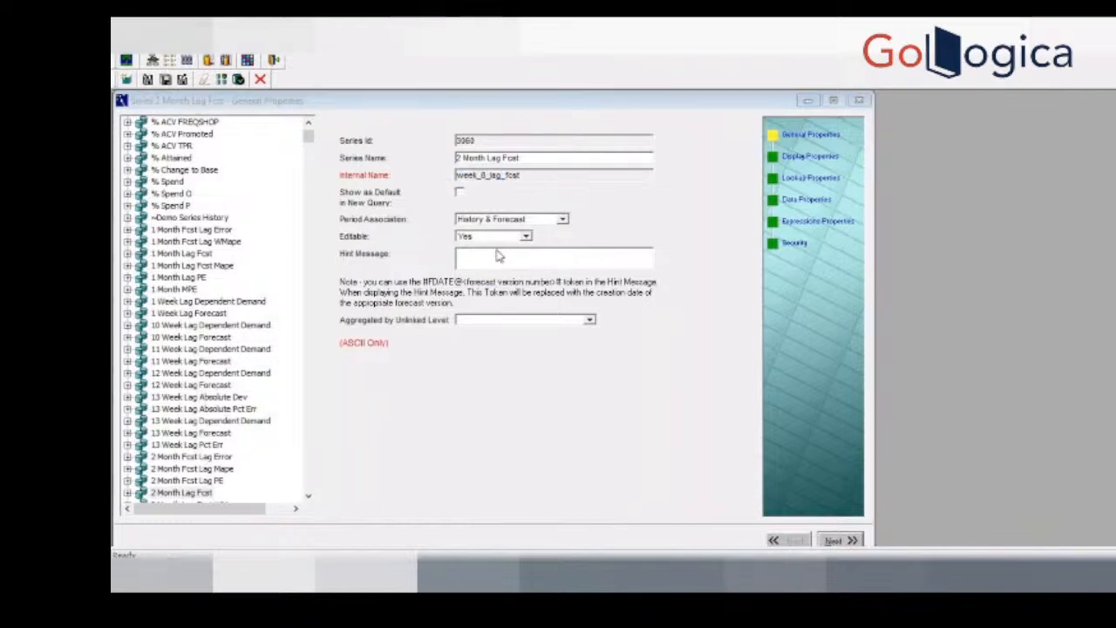
pyautogui.click(148, 81)
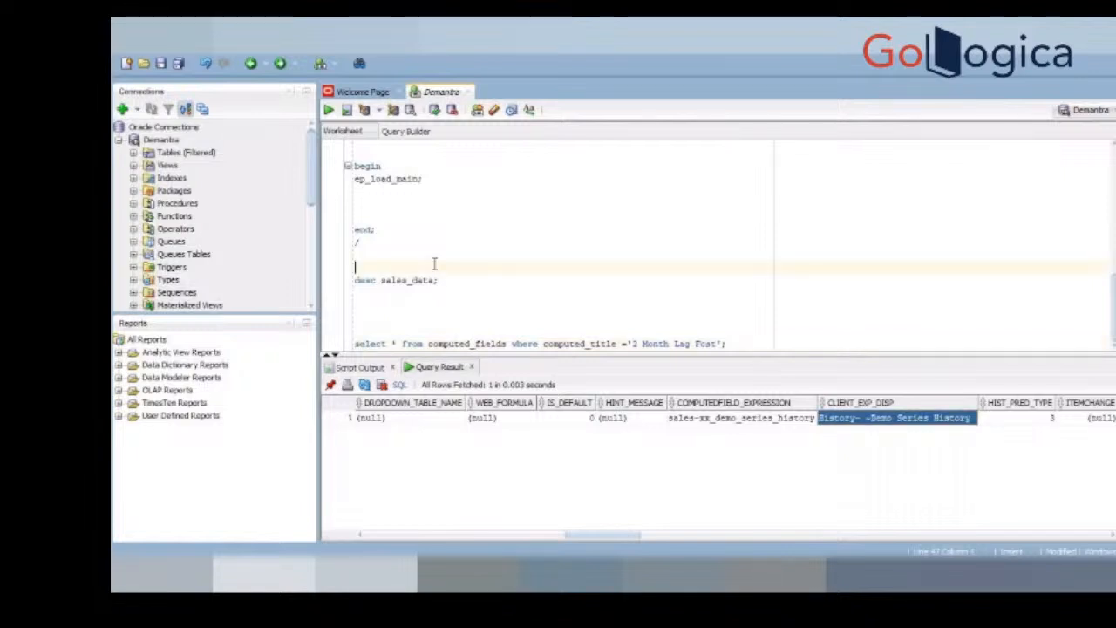
# Step: In the Demantra SQL worksheet in SQL Developer, remove the blank lines between ep_load_main; and end;
pyautogui.scroll(3, 434, 263)
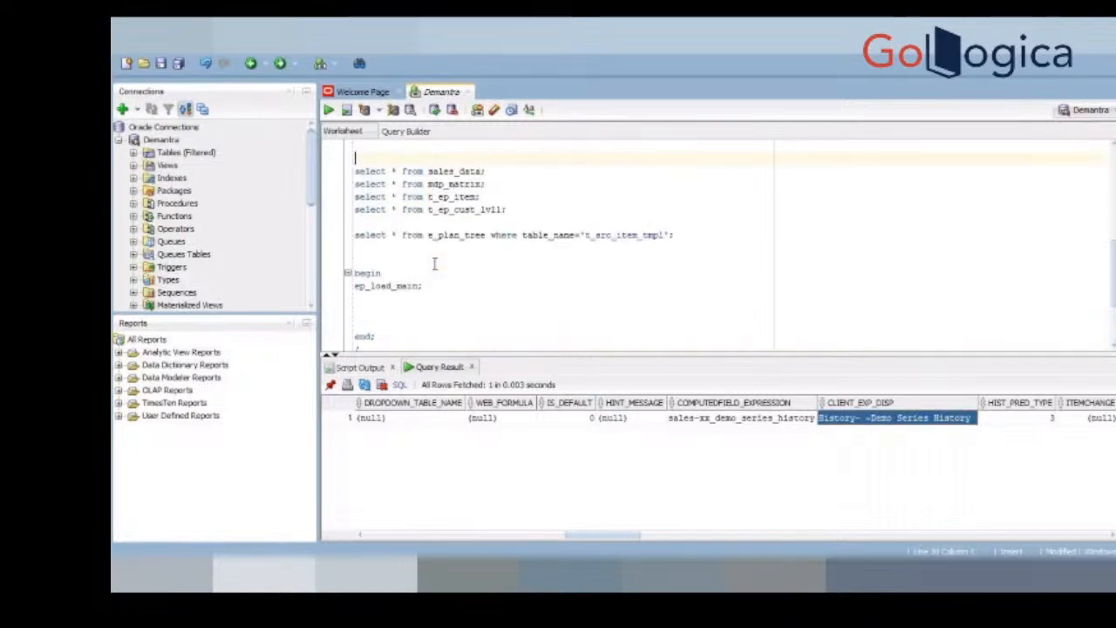
pyautogui.press('Down')
pyautogui.press('Down')
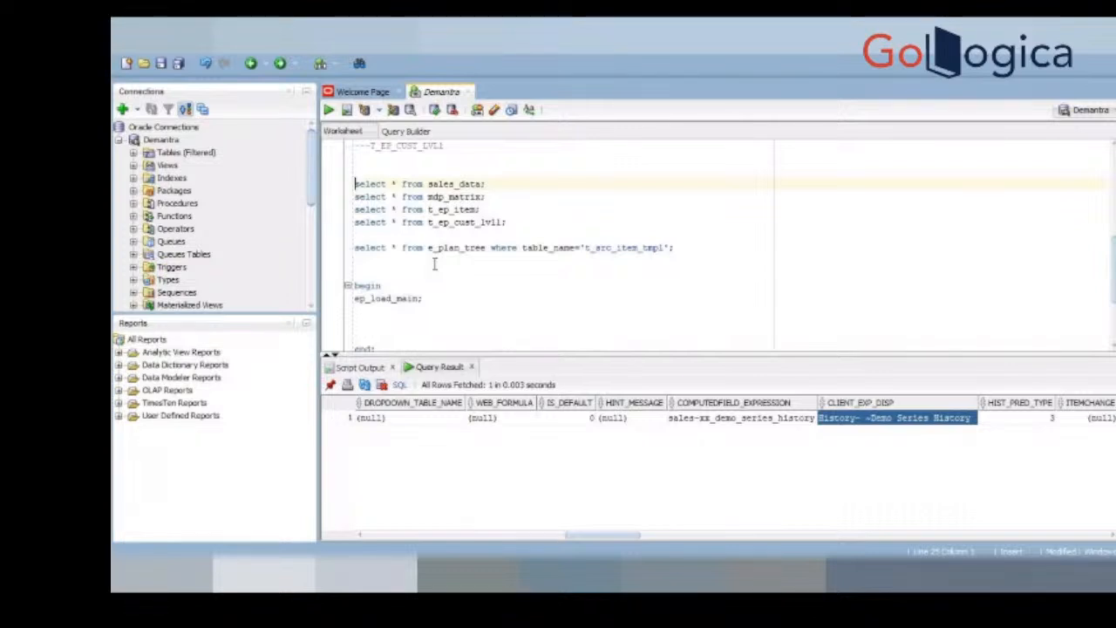
pyautogui.click(571, 331)
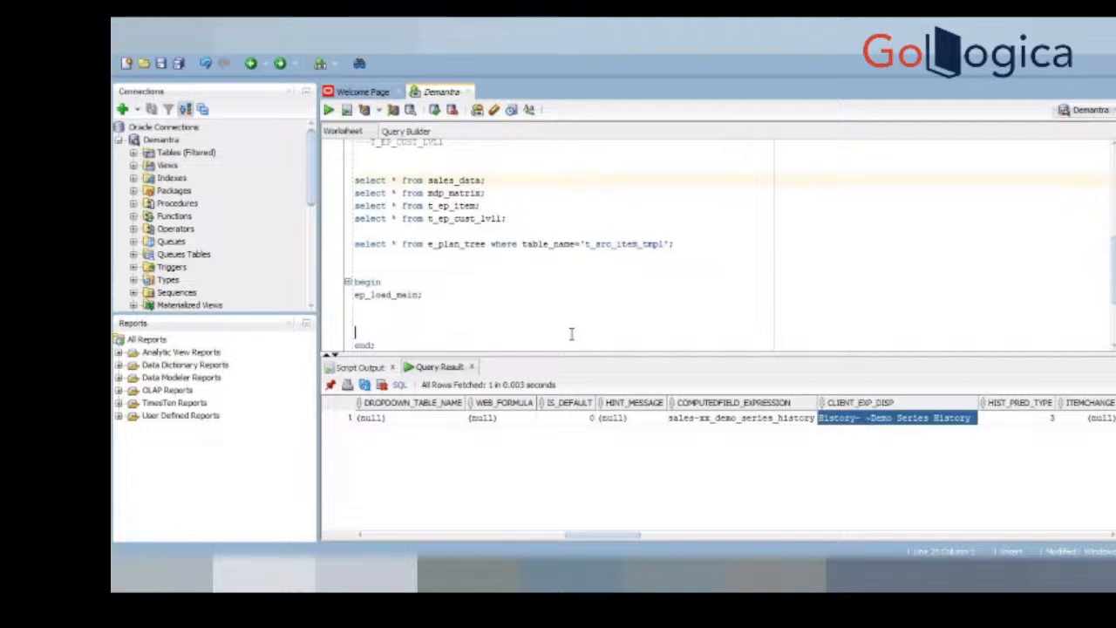
pyautogui.click(467, 307)
pyautogui.press('Delete')
pyautogui.press('Delete')
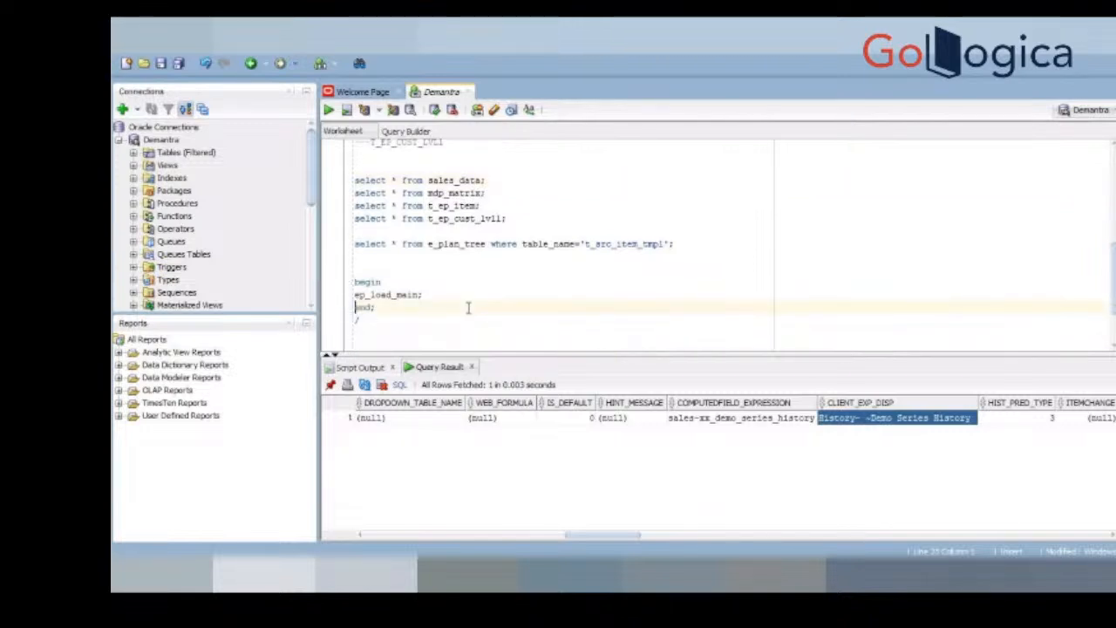
# Step: Enlarge the SQL editor area, change the computed_fields query's computed_title filter to 'History', and run it
pyautogui.moveTo(545, 353); pyautogui.dragTo(563, 409)
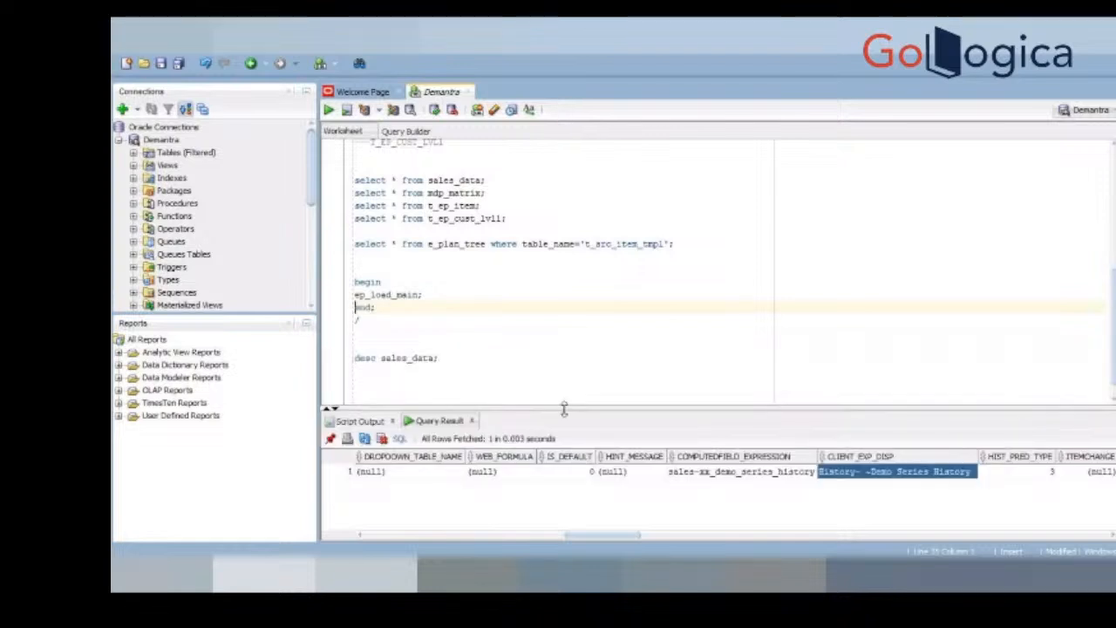
pyautogui.click(563, 392)
pyautogui.write("select * from computed_fields where computed_title ='2 Month Lag Fcst';")
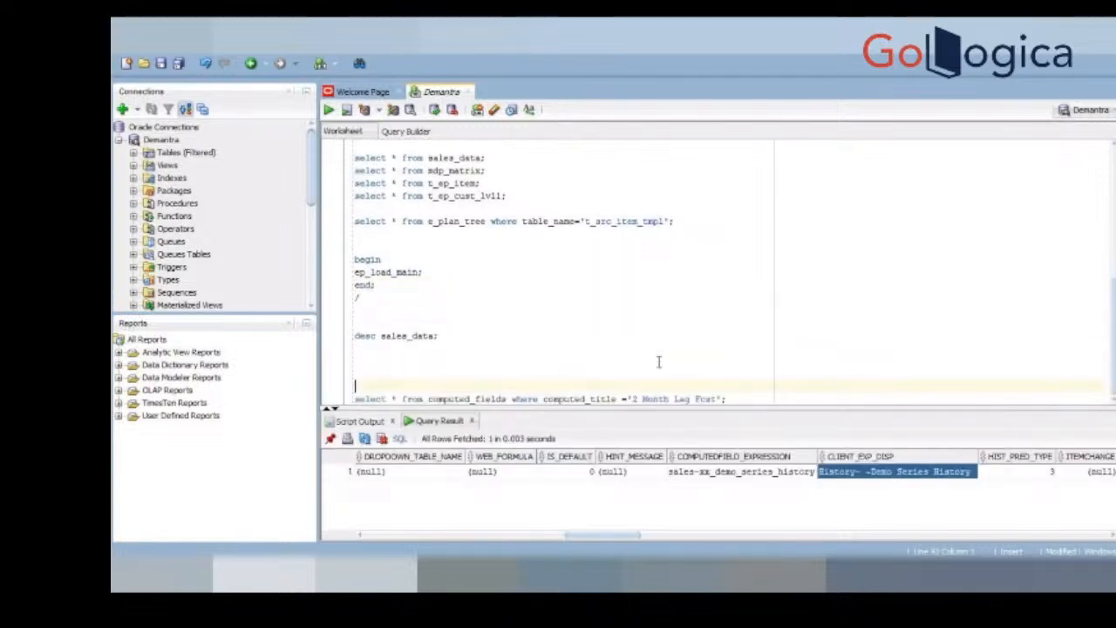
pyautogui.moveTo(719, 397); pyautogui.dragTo(629, 399)
pyautogui.write('History')
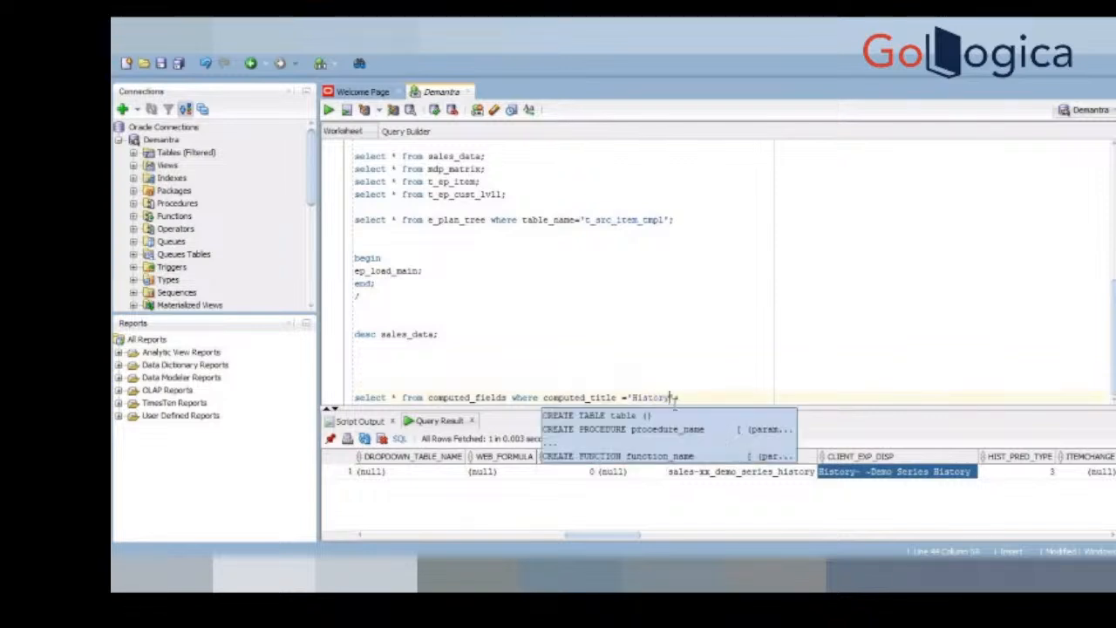
pyautogui.click(695, 397)
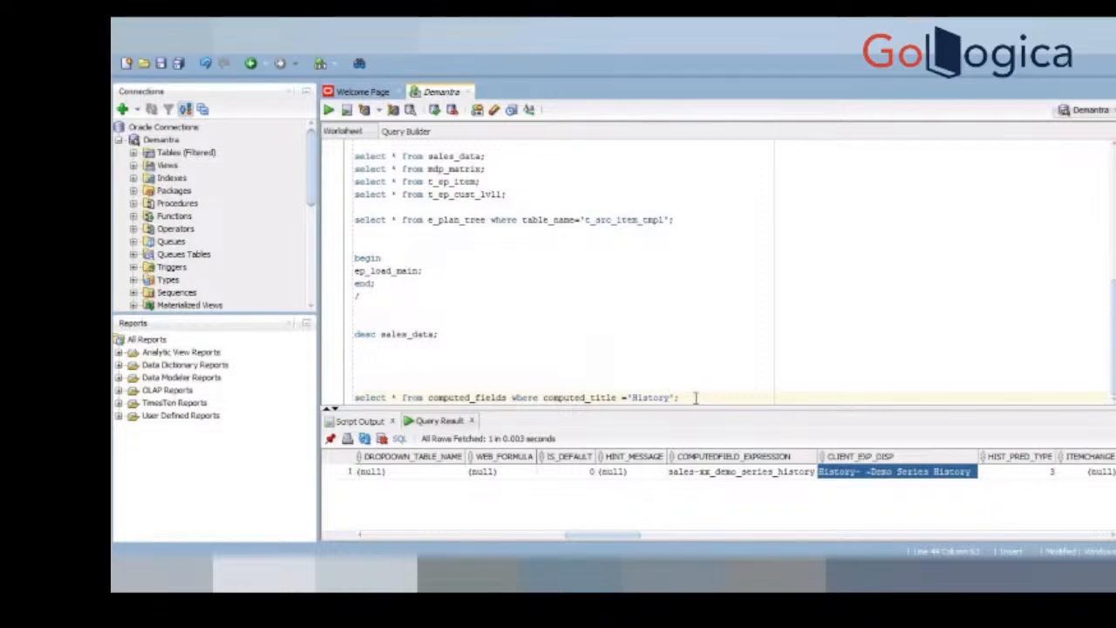
pyautogui.hotkey('ctrl', 'Return')
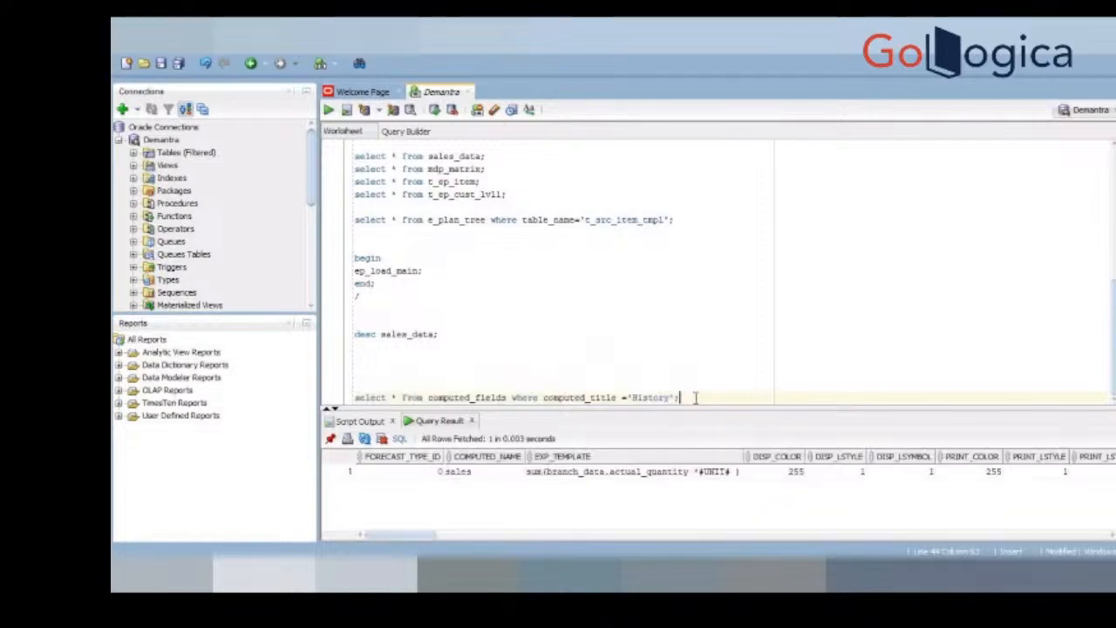
# Step: Close up the extra blank lines between desc sales_data and the computed_fields query
pyautogui.click(391, 348)
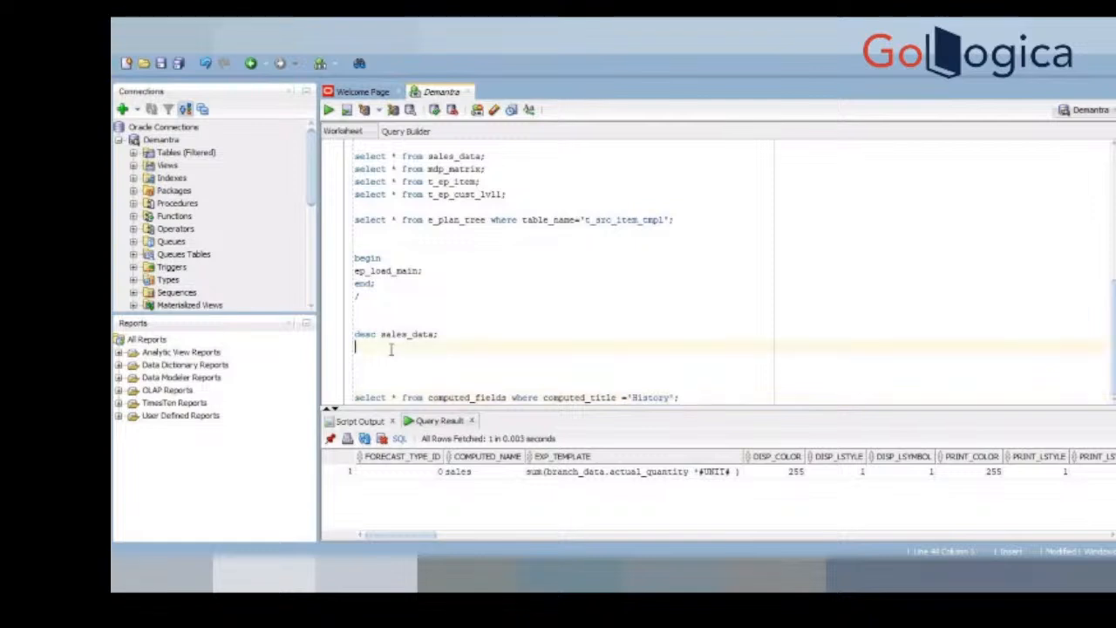
pyautogui.scroll(1, 390, 350)
pyautogui.scroll(2, 391, 353)
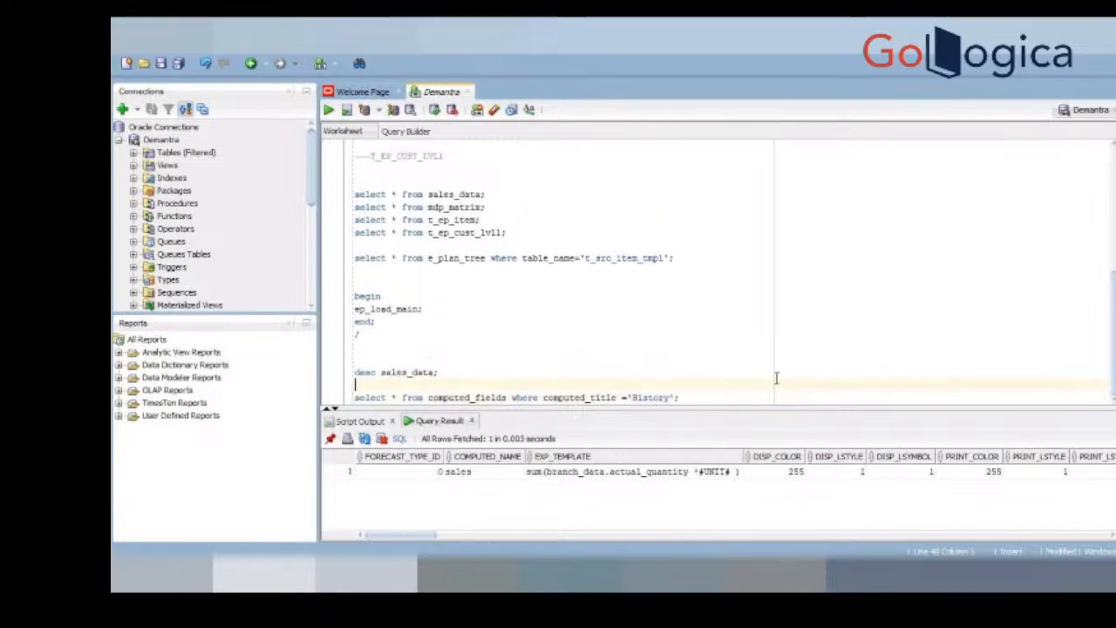
pyautogui.doubleClick(649, 397)
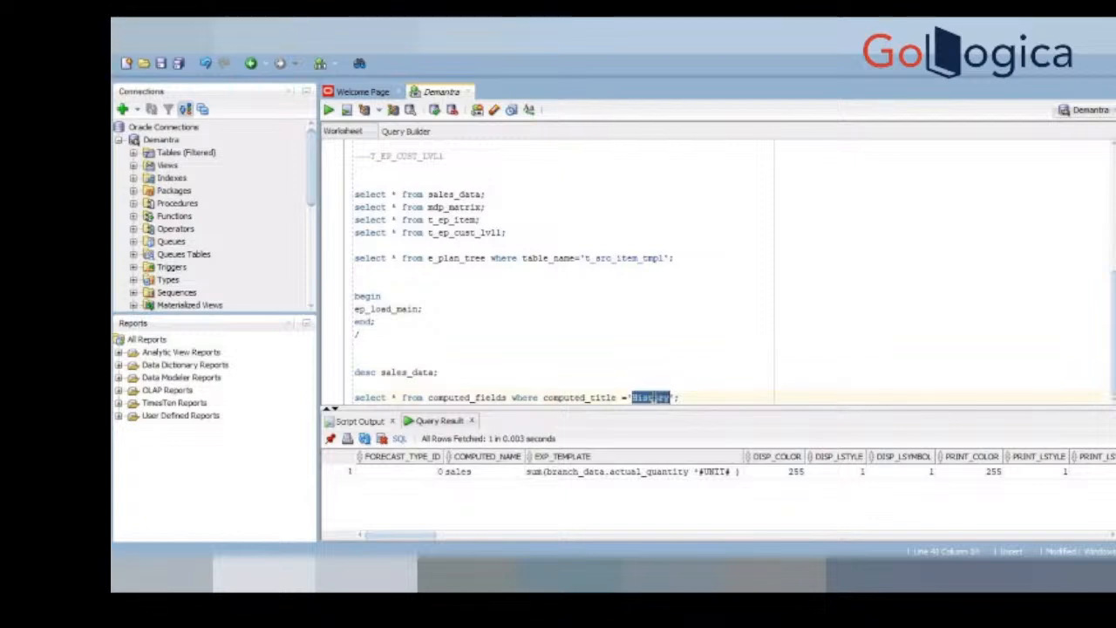
pyautogui.click(498, 220)
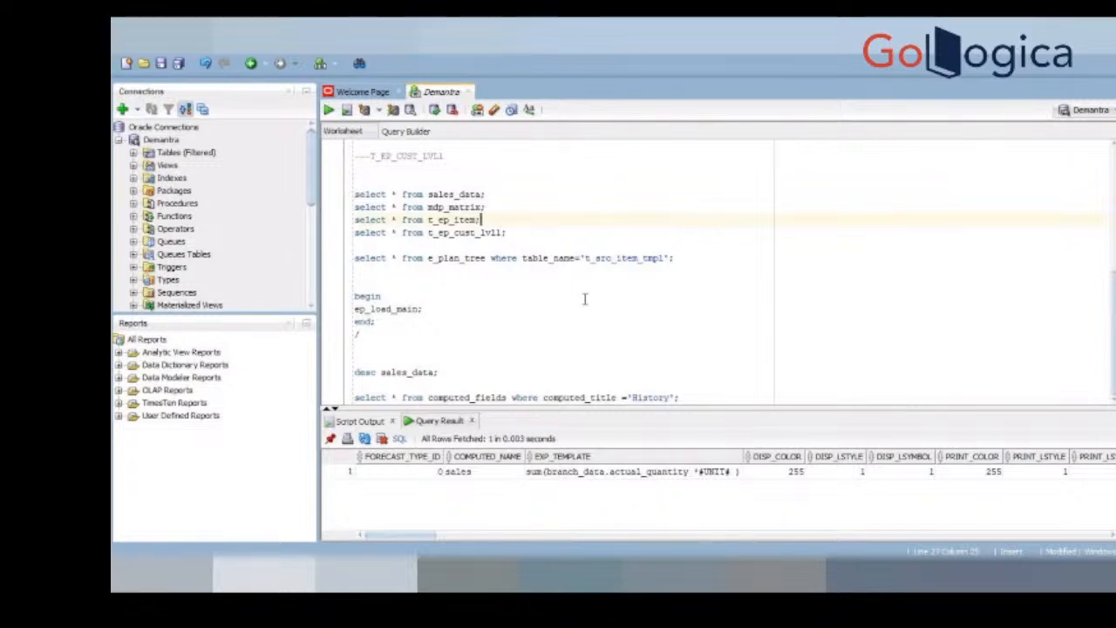
pyautogui.doubleClick(659, 398)
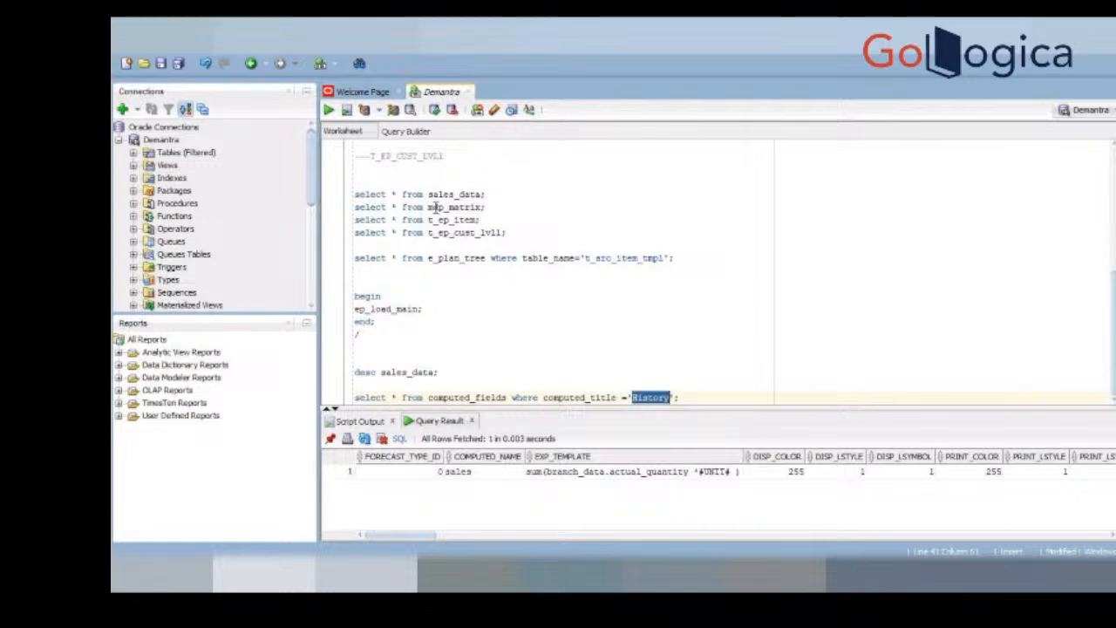
# Step: Copy the History row's EXP_TEMPLATE value below the t_ep_cust_lvl1 query and trim it to sum(branch_data.actual_quantity)
pyautogui.click(580, 472)
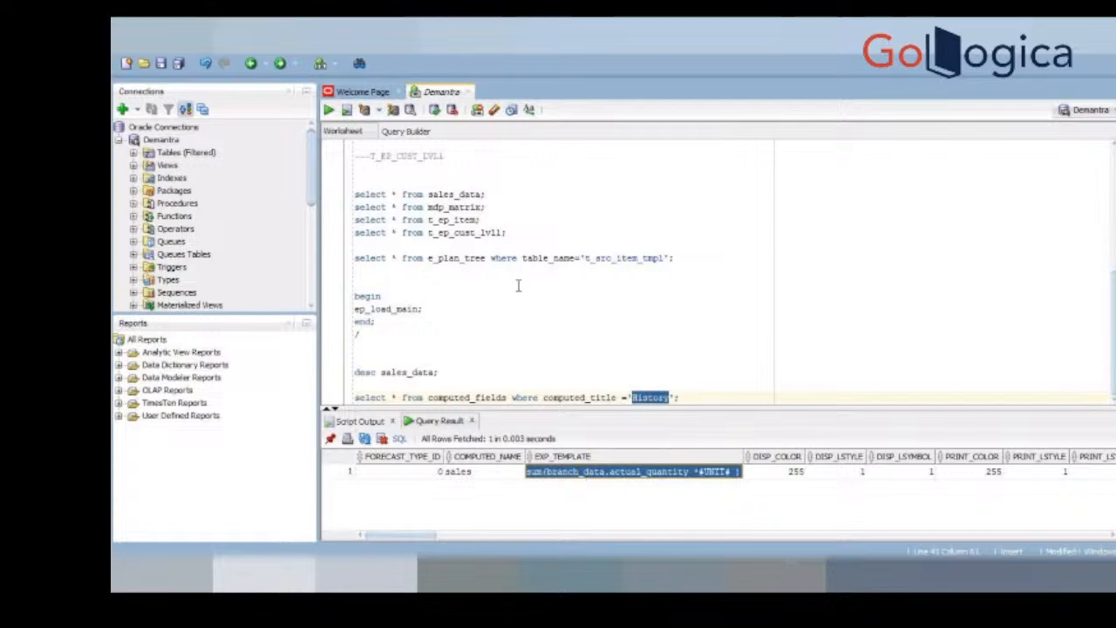
pyautogui.click(518, 230)
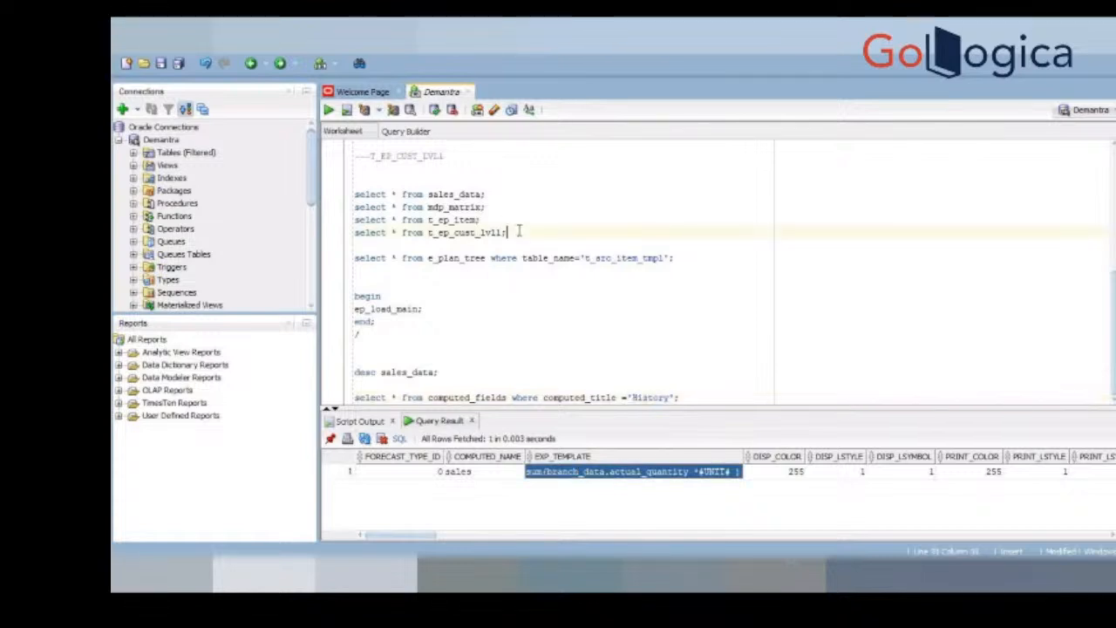
pyautogui.press('Return')
pyautogui.press('Return')
pyautogui.write('sum(branch_data.actual_quantity *#UNIT# )')
pyautogui.press('BackSpace')
pyautogui.moveTo(564, 258); pyautogui.dragTo(520, 255)
pyautogui.hotkey('ctrl', 'c')
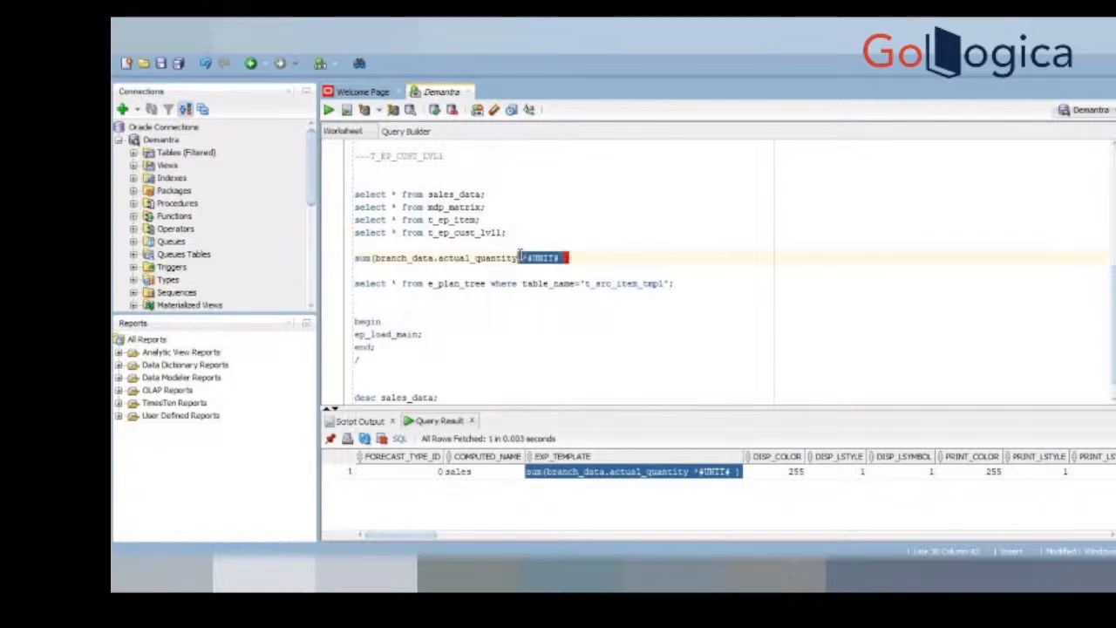
pyautogui.press('BackSpace')
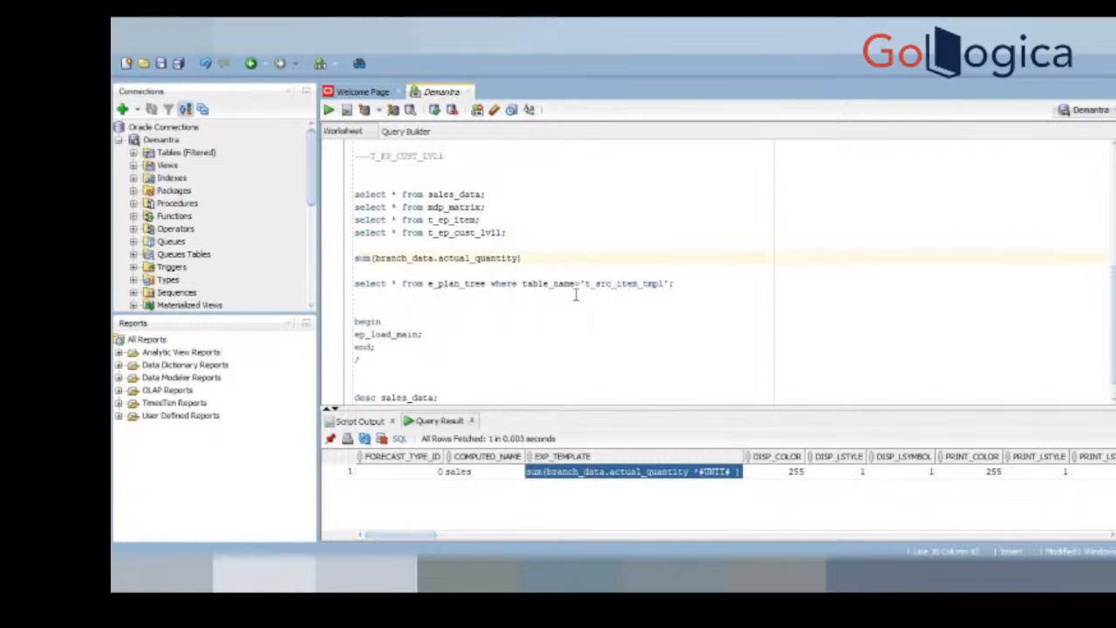
# Step: Add the comment --- *#UNIT# on its own line below the e_plan_tree query
pyautogui.click(673, 287)
pyautogui.press('Return')
pyautogui.press('Return')
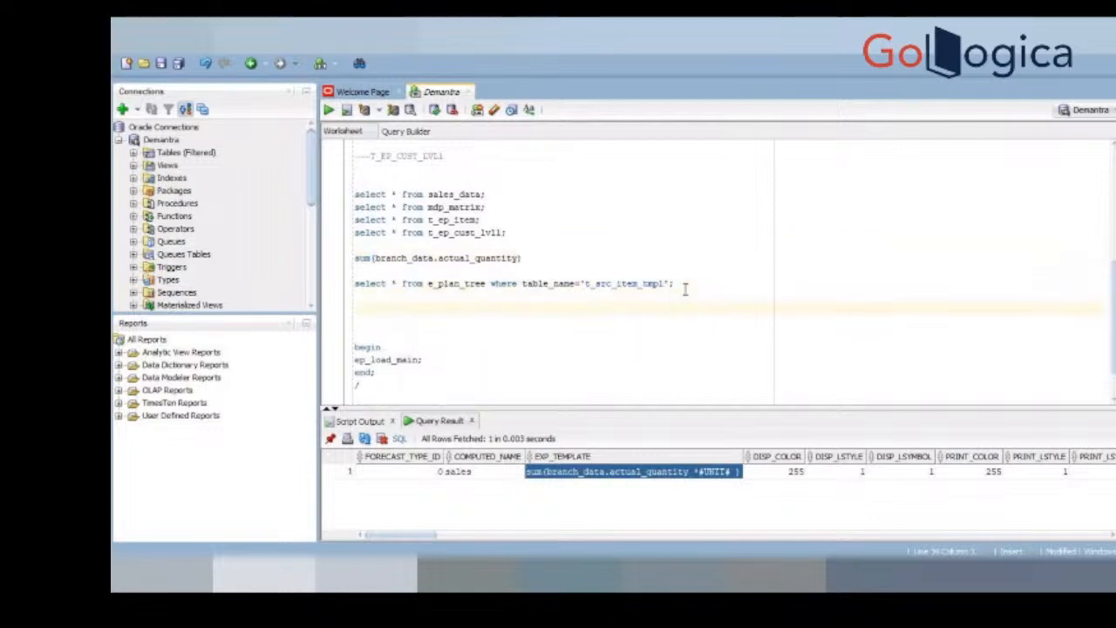
pyautogui.write('---')
pyautogui.hotkey('ctrl', 'v')
pyautogui.moveTo(444, 304); pyautogui.dragTo(351, 310)
pyautogui.click(439, 314)
# Step: Turn the sum(branch_data.actual_quantity) expression into a select statement from sales_data and run it
pyautogui.doubleClick(460, 259)
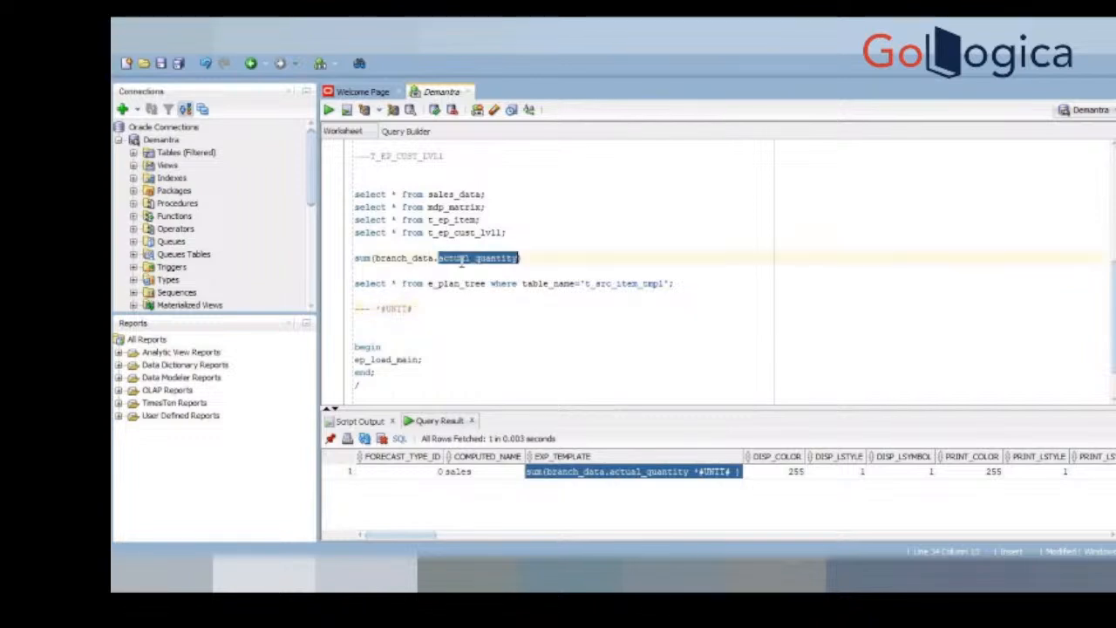
pyautogui.doubleClick(398, 258)
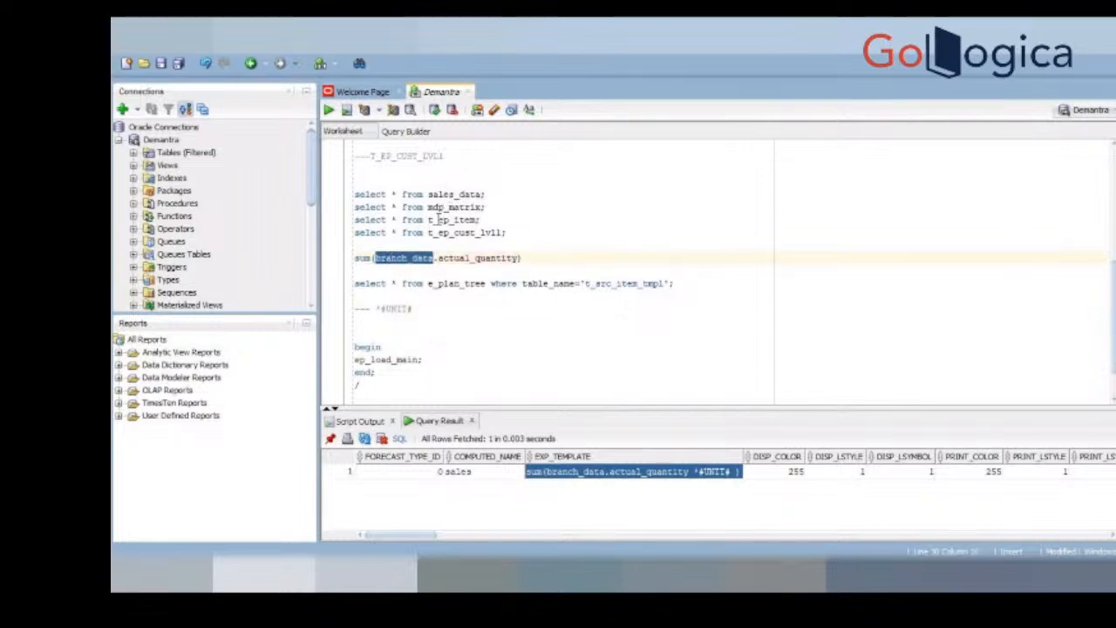
pyautogui.moveTo(482, 194); pyautogui.dragTo(438, 194)
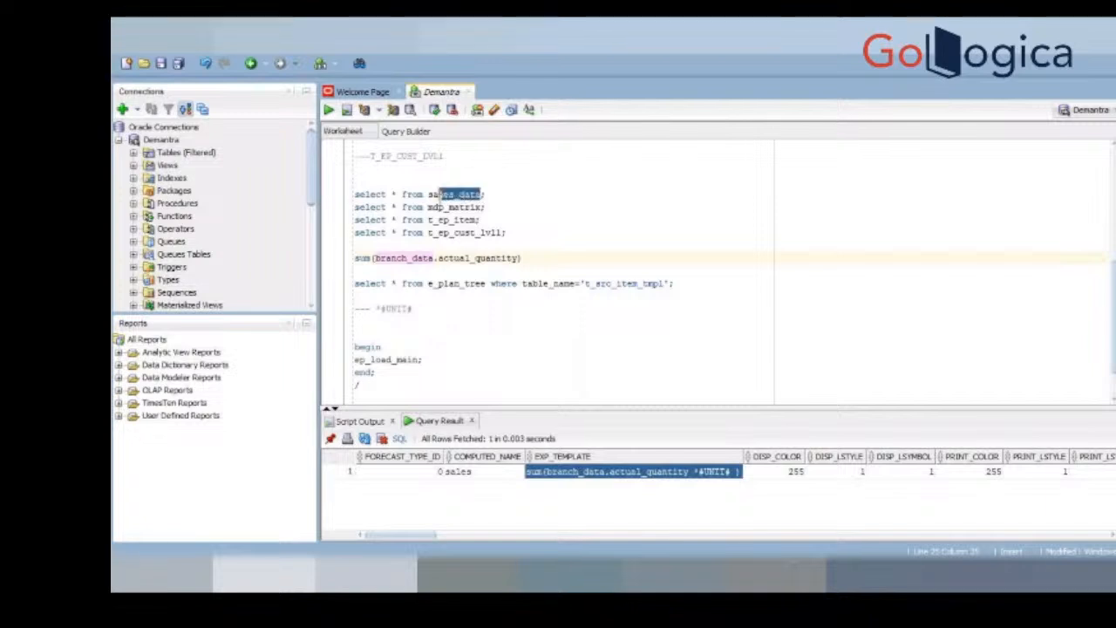
pyautogui.click(544, 260)
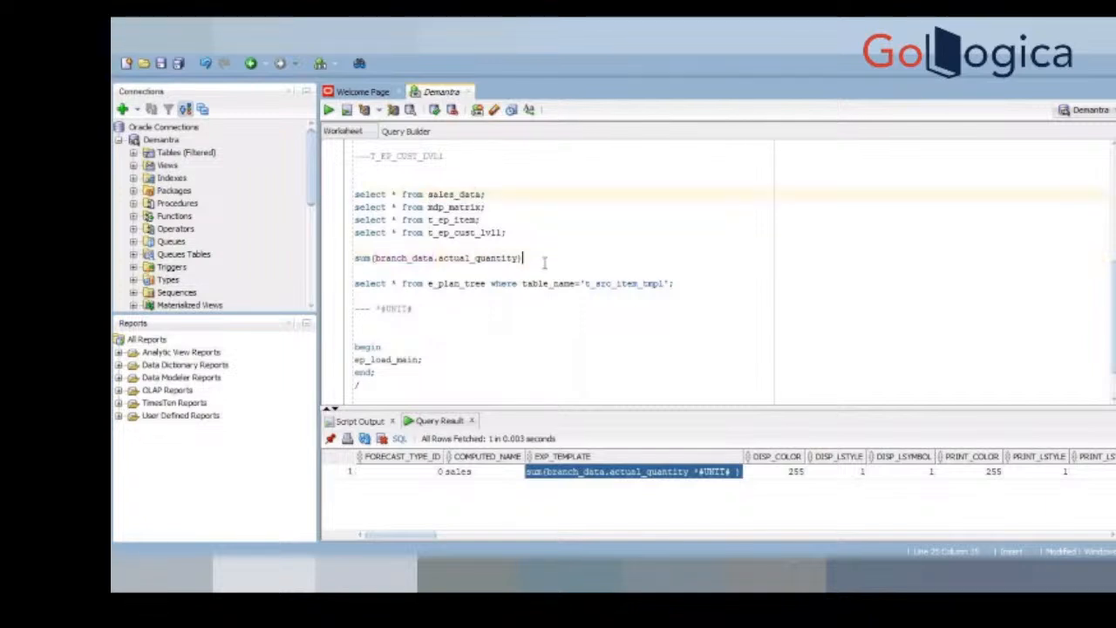
pyautogui.press('Return')
pyautogui.write('from sales_data')
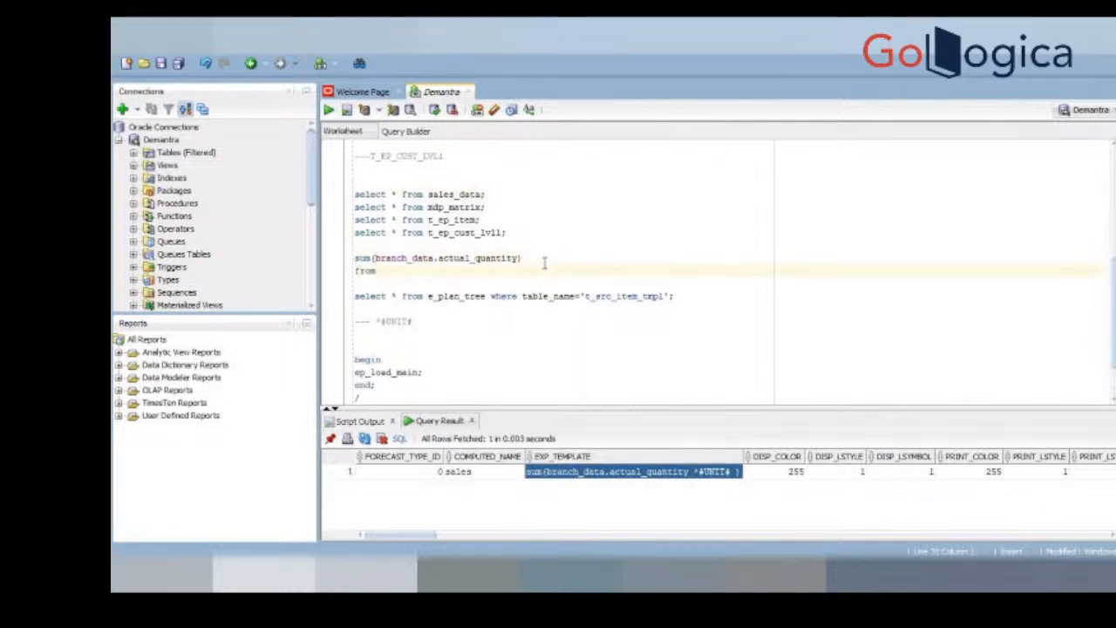
pyautogui.click(356, 258)
pyautogui.write('select')
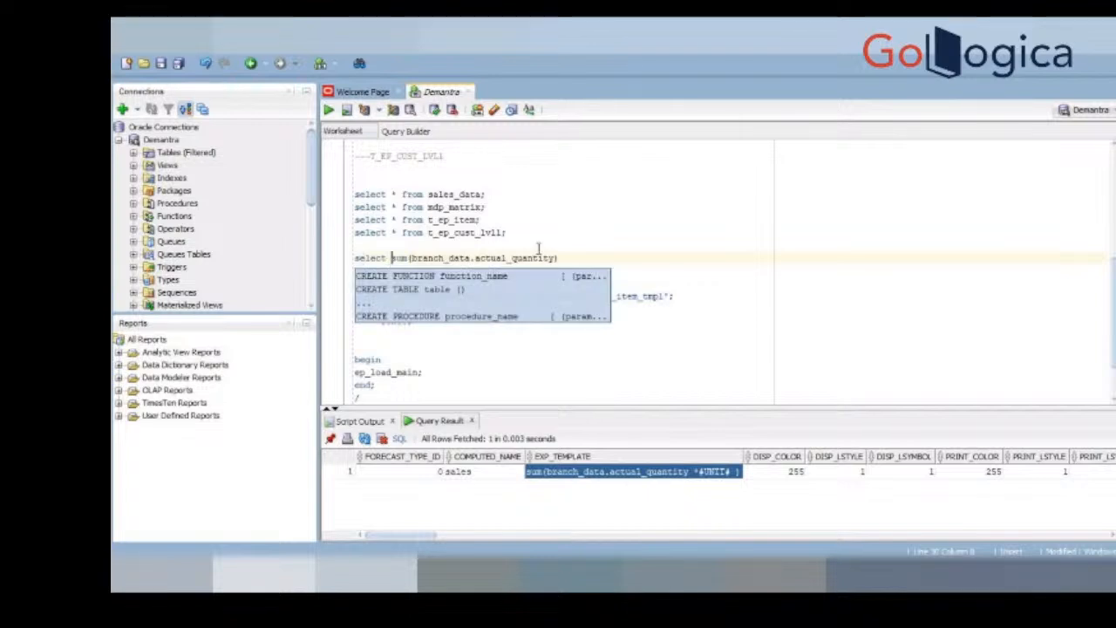
pyautogui.click(506, 270)
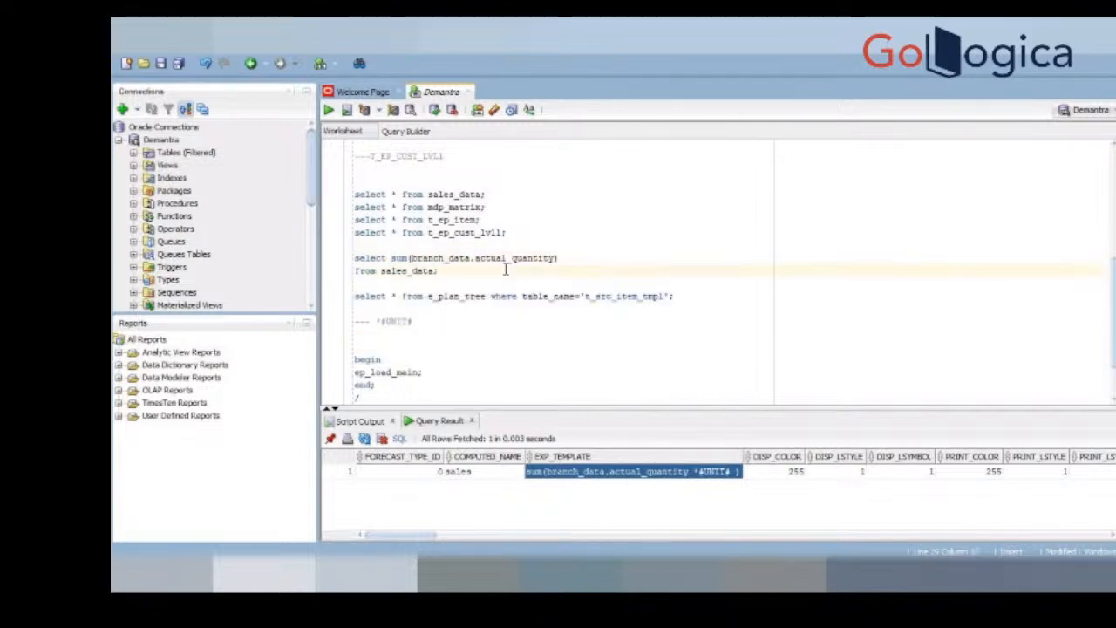
pyautogui.hotkey('ctrl', 'Return')
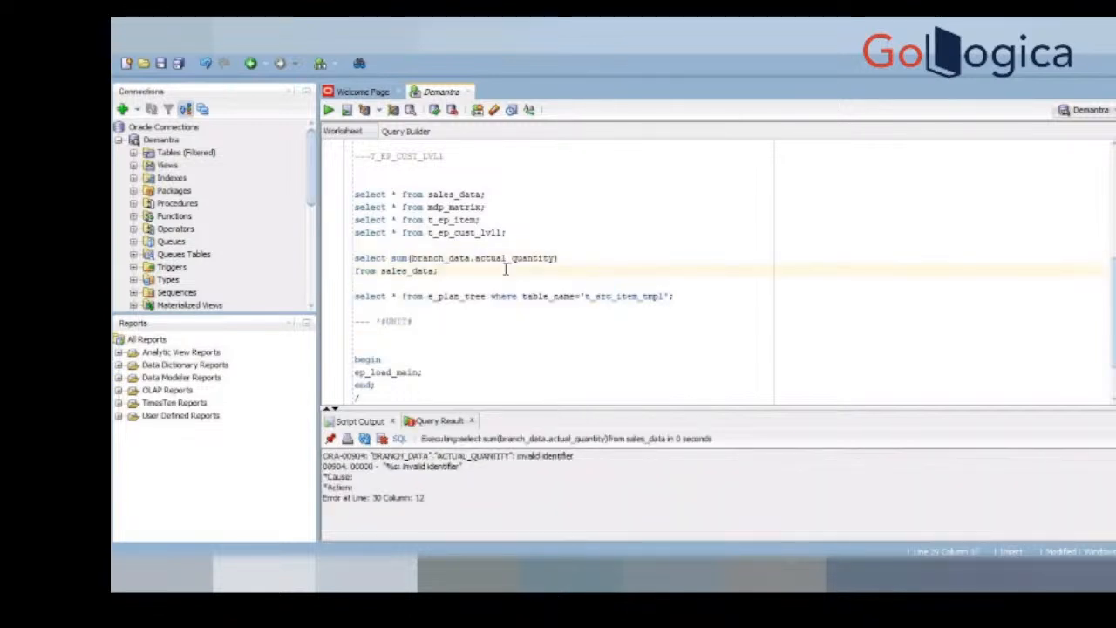
# Step: Give sales_data the alias branch_data in the sum query and rerun it
pyautogui.doubleClick(457, 258)
pyautogui.hotkey('ctrl', 'c')
pyautogui.click(436, 270)
pyautogui.press('Delete')
pyautogui.hotkey('ctrl', 'v')
pyautogui.hotkey('ctrl', 'Return')
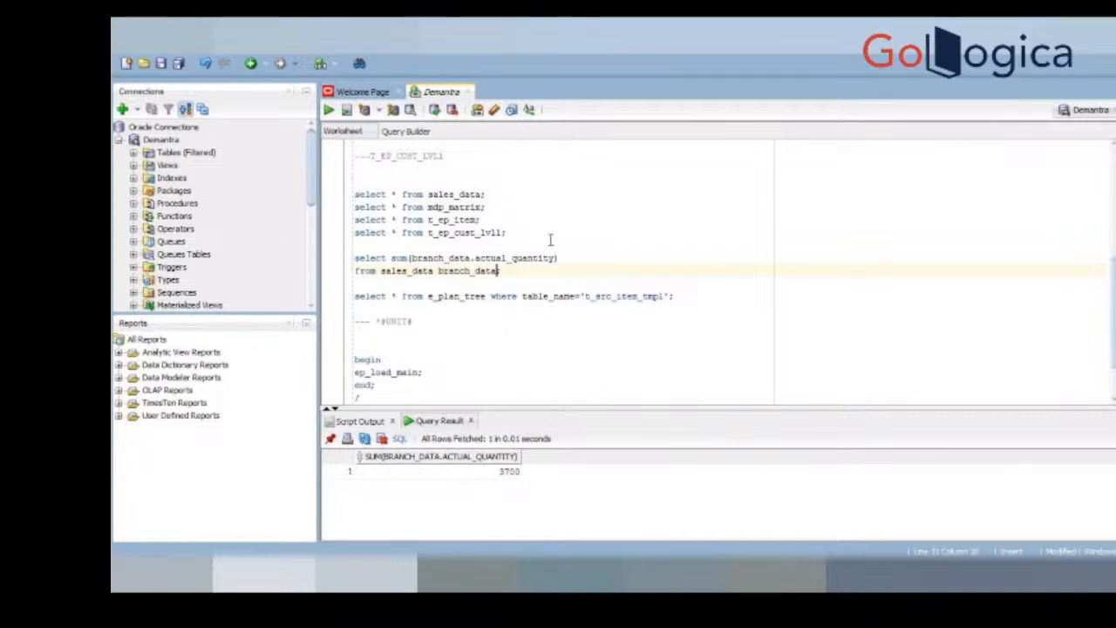
# Step: Add mdp_matrix with the alias mdp to the sum query's FROM clause and start a WHERE clause below it
pyautogui.write(', mdp_matrix mdp')
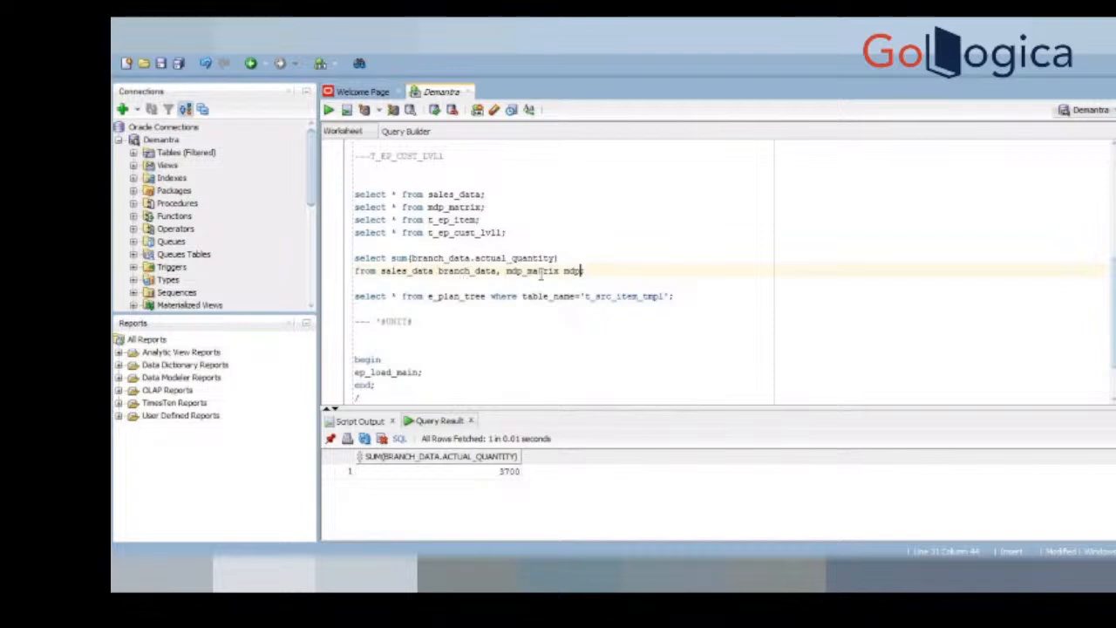
pyautogui.press('Return')
pyautogui.write('where')
pyautogui.press('BackSpace')
pyautogui.press('BackSpace')
pyautogui.press('BackSpace')
pyautogui.press('BackSpace')
pyautogui.write('here')
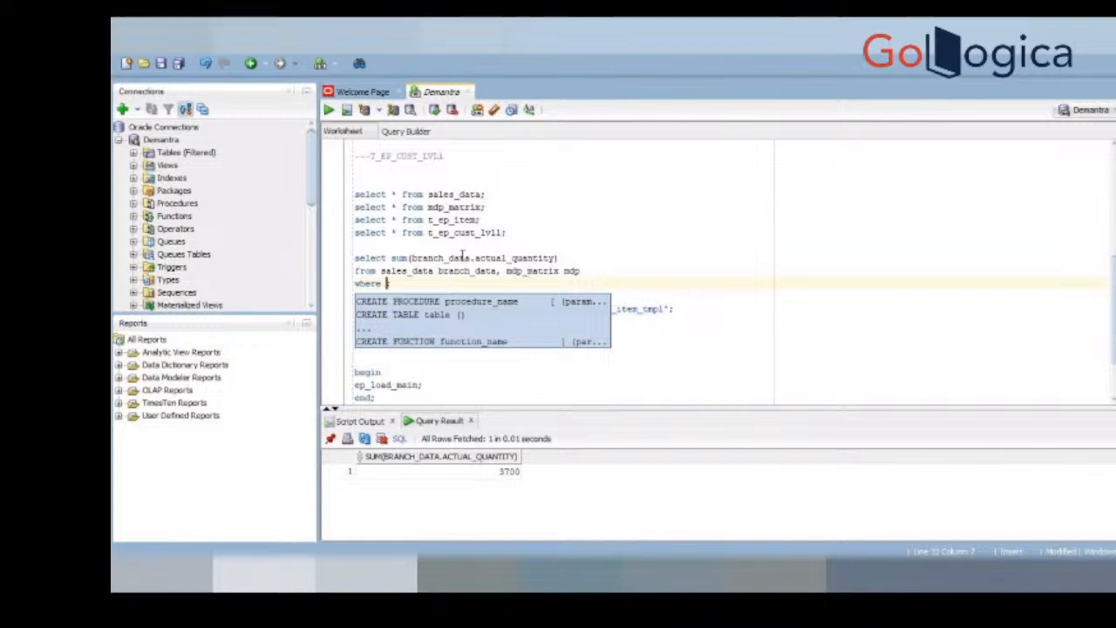
# Step: Complete the WHERE clause with the join condition branch_data.item_id=mdp.item_id
pyautogui.doubleClick(460, 258)
pyautogui.hotkey('ctrl', 'c')
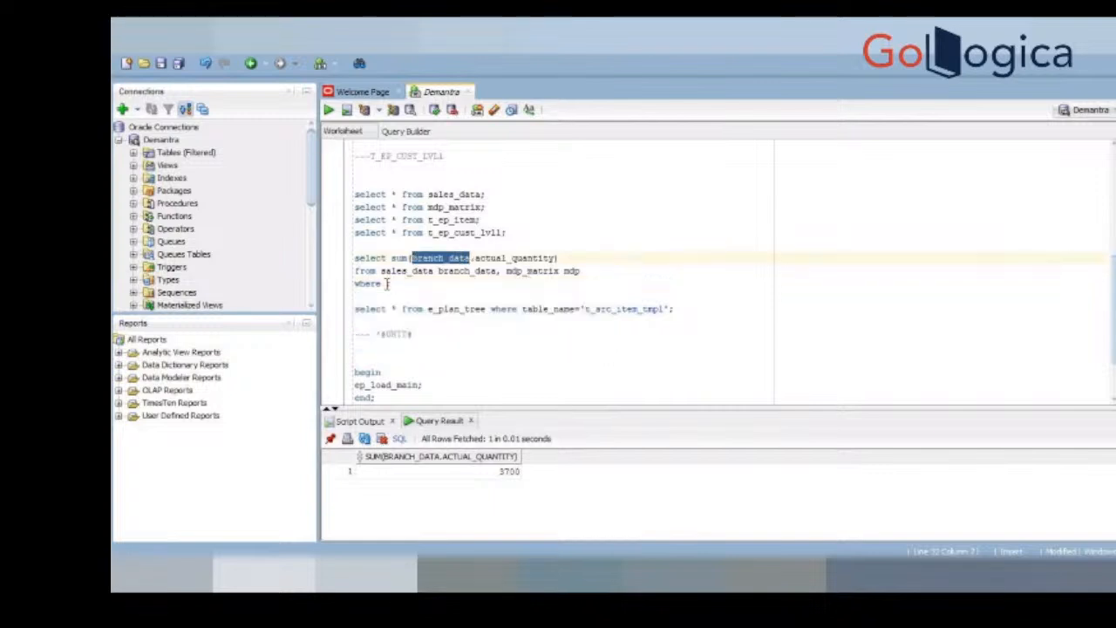
pyautogui.click(386, 284)
pyautogui.hotkey('ctrl', 'v')
pyautogui.write('.item_id=mdp.item_i')
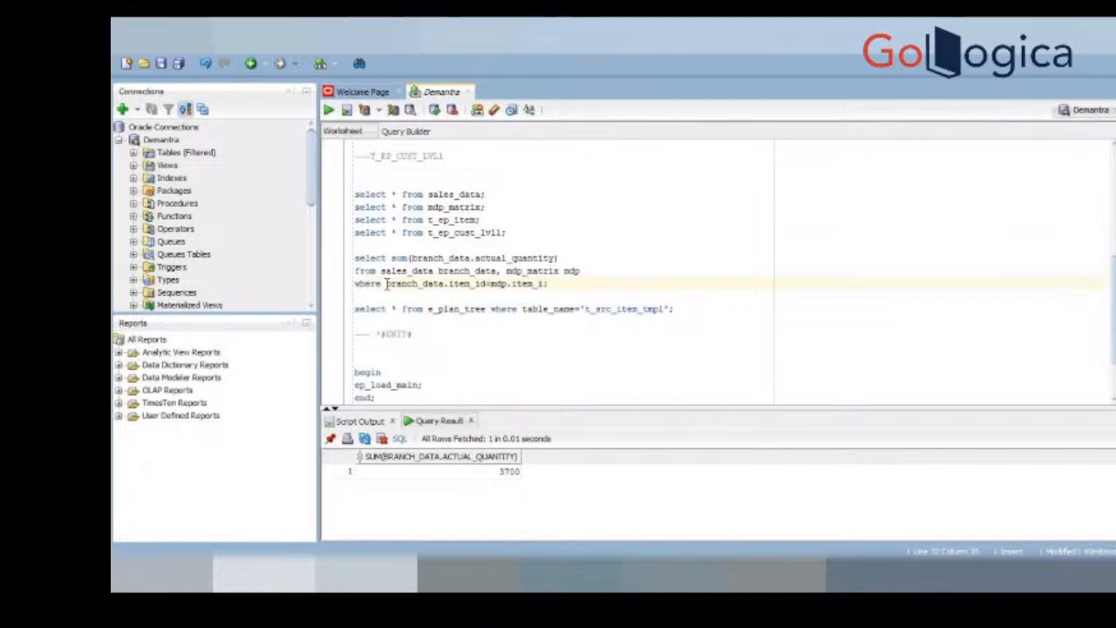
pyautogui.write('d')
# Step: Add the join condition and branch_data.location_id=mdp.location_id to the sum query and run it
pyautogui.press('Return')
pyautogui.write('and branch_data.locaito')
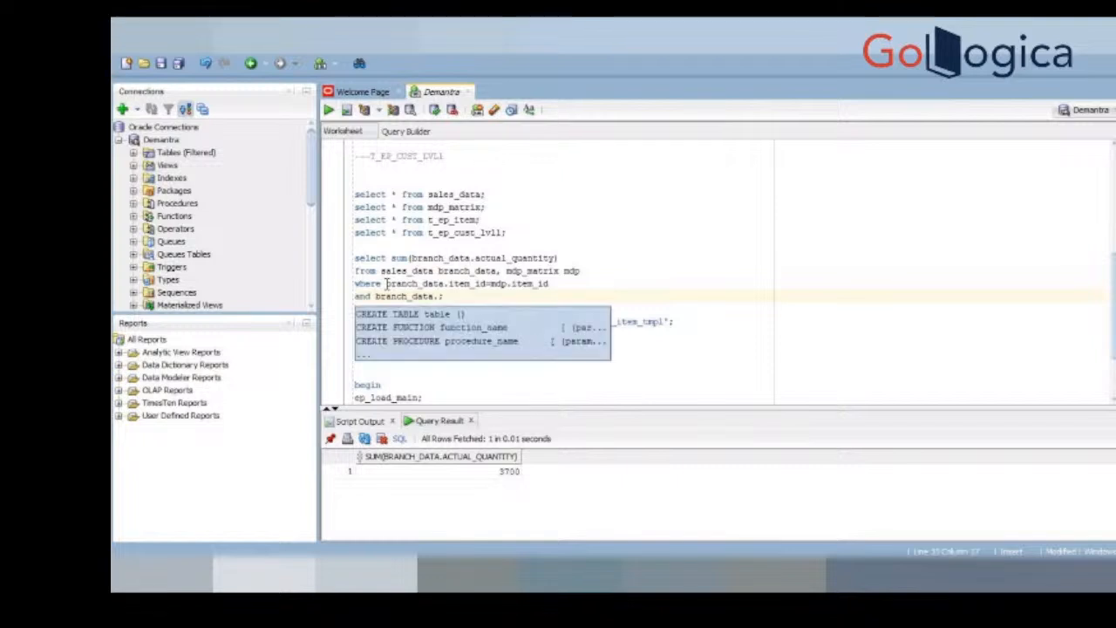
pyautogui.press('BackSpace')
pyautogui.press('BackSpace')
pyautogui.press('BackSpace')
pyautogui.press('BackSpace')
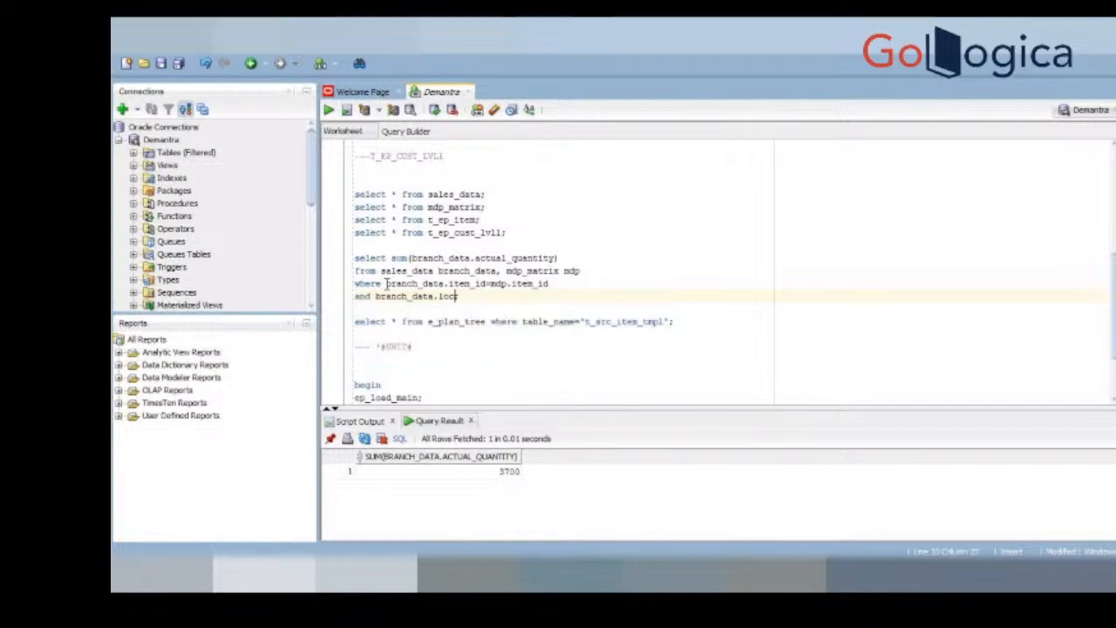
pyautogui.write('ation_id=mdp.location')
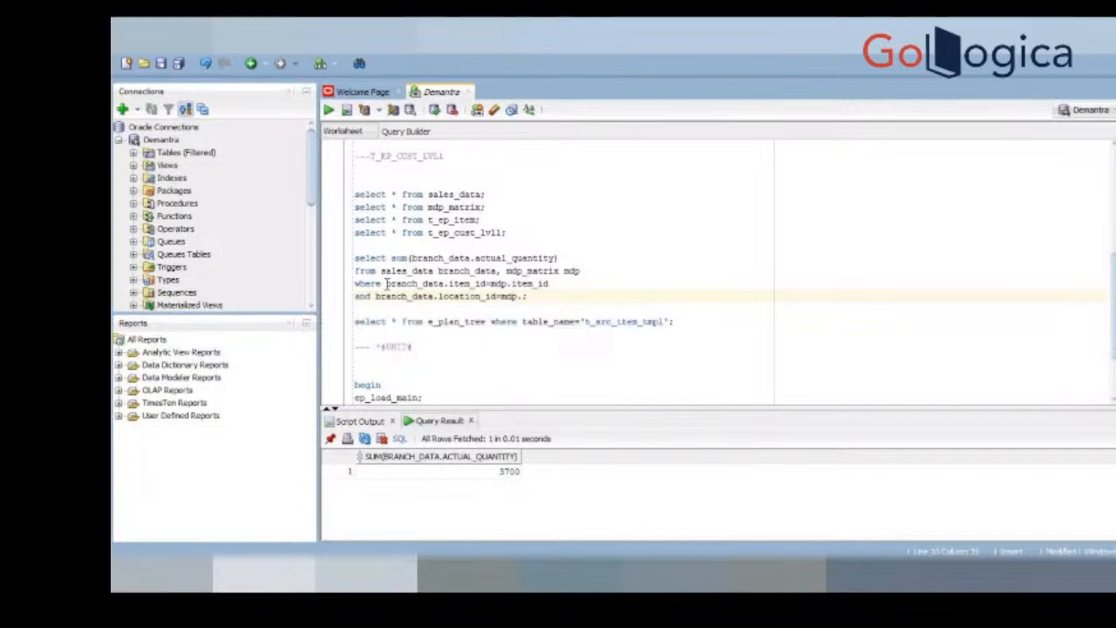
pyautogui.write('_id')
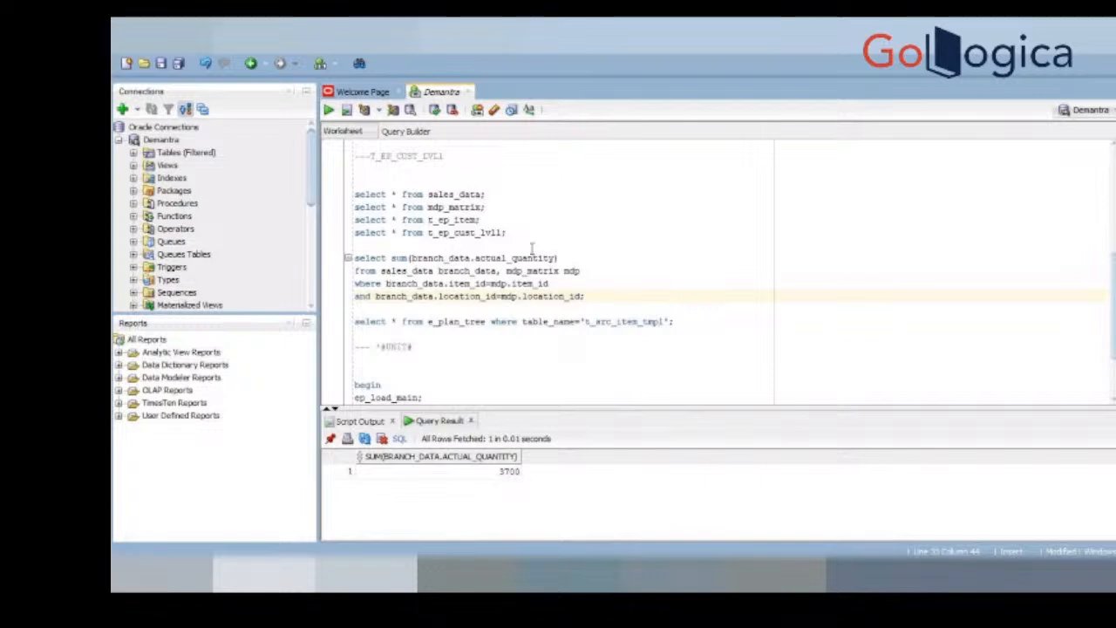
pyautogui.click(566, 258)
pyautogui.hotkey('ctrl', 'Return')
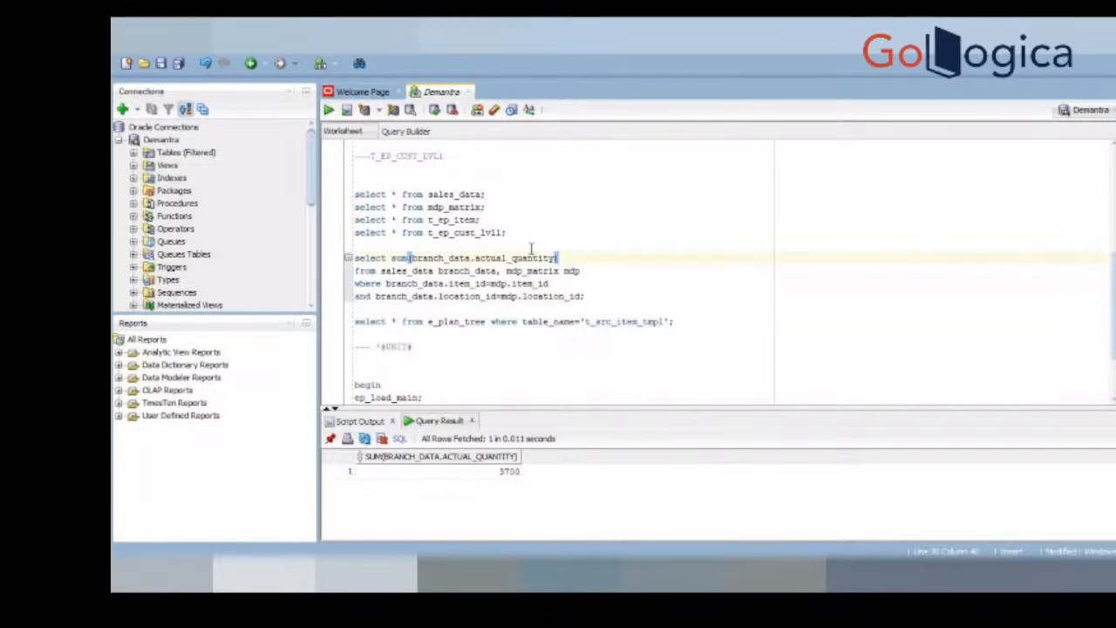
# Step: Add the t_ep_item table with the alias tei to the sum query's FROM clause
pyautogui.click(454, 220)
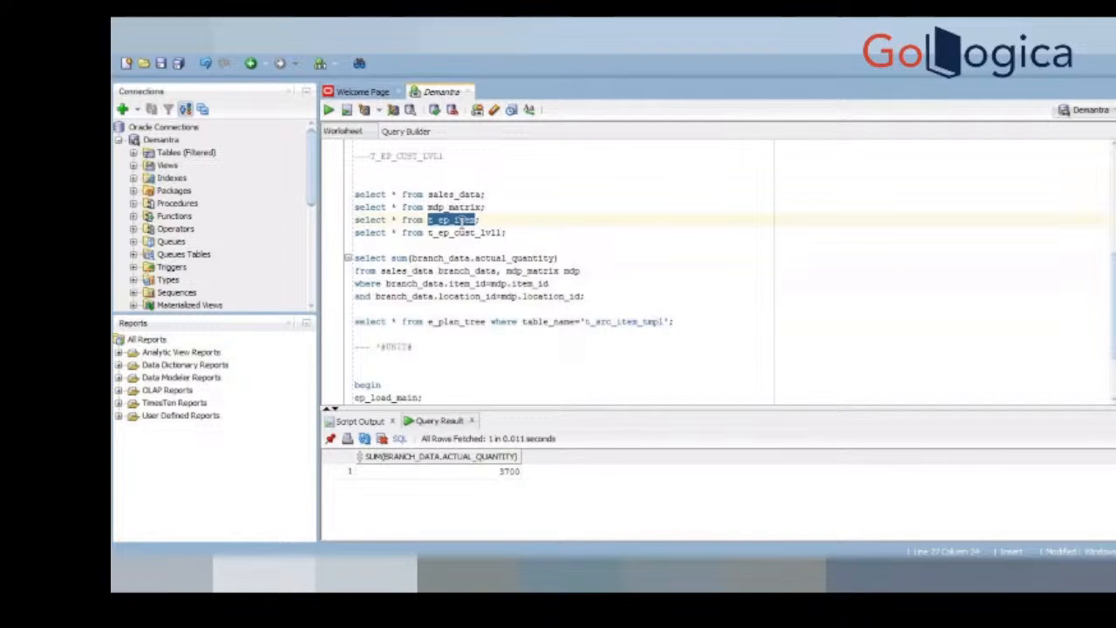
pyautogui.click(601, 273)
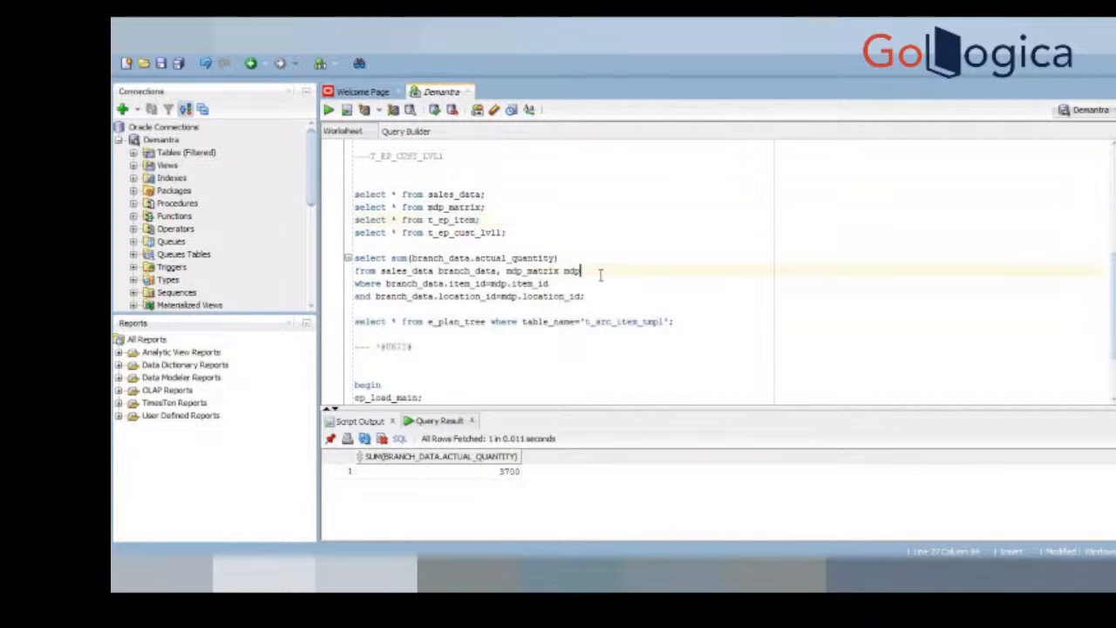
pyautogui.write(',')
pyautogui.hotkey('ctrl', 'v')
pyautogui.write('tei')
pyautogui.doubleClick(626, 271)
pyautogui.click(678, 270)
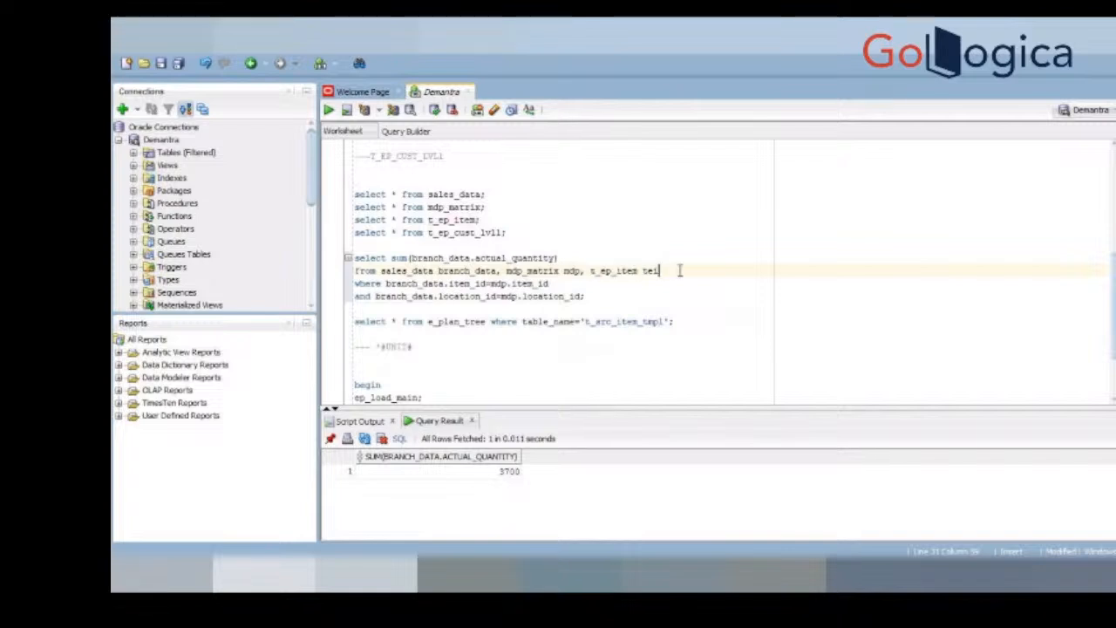
# Step: Add the join condition and mdp.t_ep_item_ep_id=tei.t_ep_item_ep_id at the end of the sum query
pyautogui.doubleClick(525, 272)
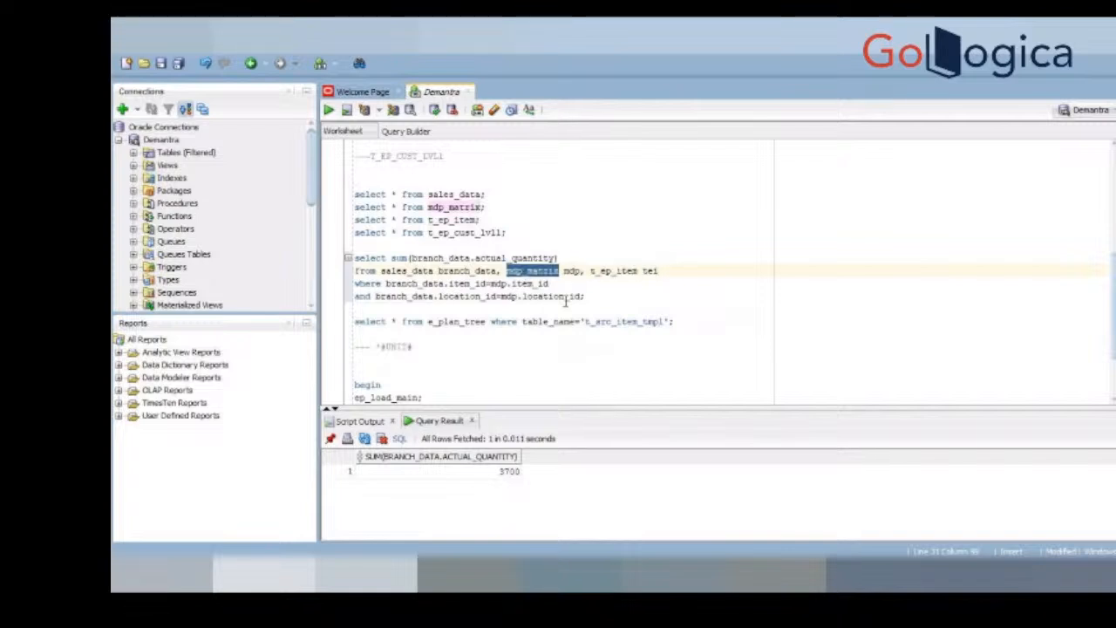
pyautogui.click(584, 298)
pyautogui.press('Return')
pyautogui.write('and ')
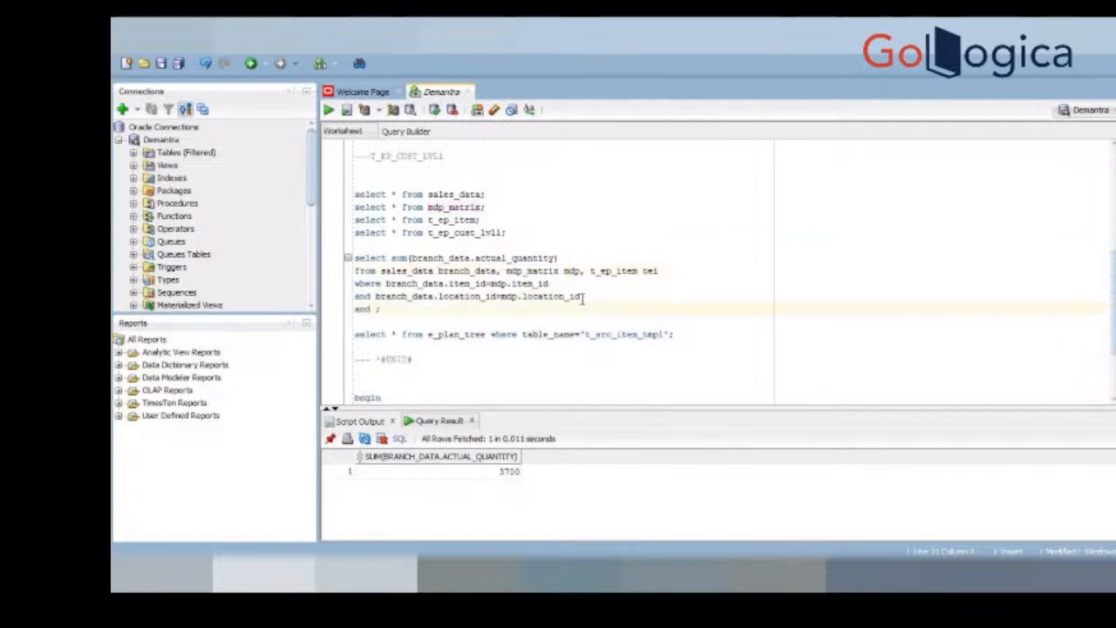
pyautogui.write('mdp.;')
pyautogui.doubleClick(614, 271)
pyautogui.hotkey('ctrl', 'c')
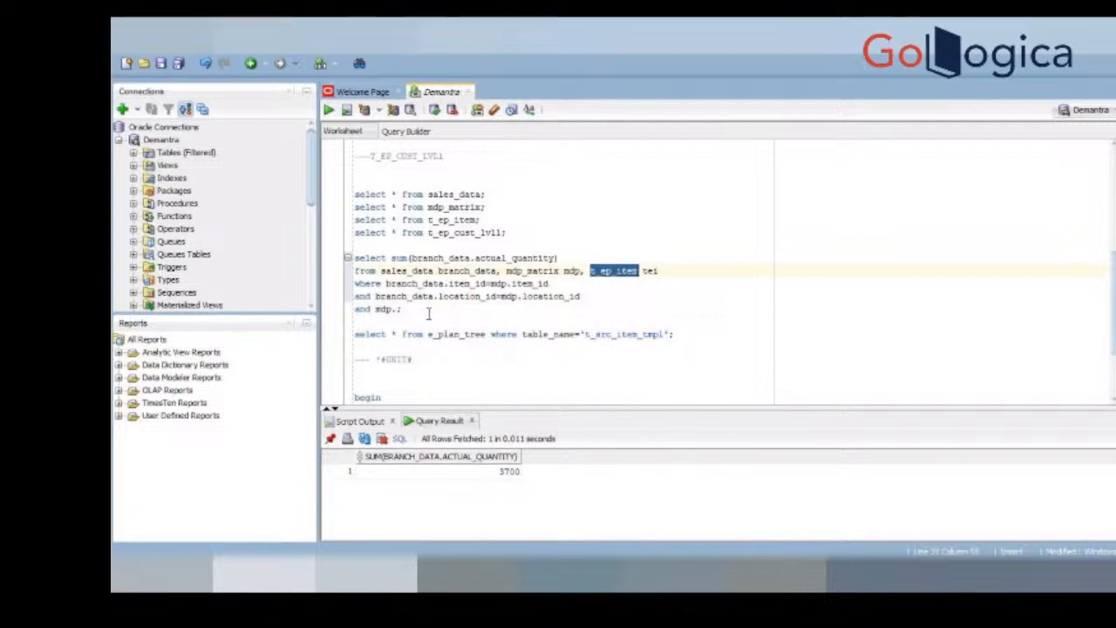
pyautogui.click(397, 309)
pyautogui.hotkey('ctrl', 'v')
pyautogui.write('_ep_id=')
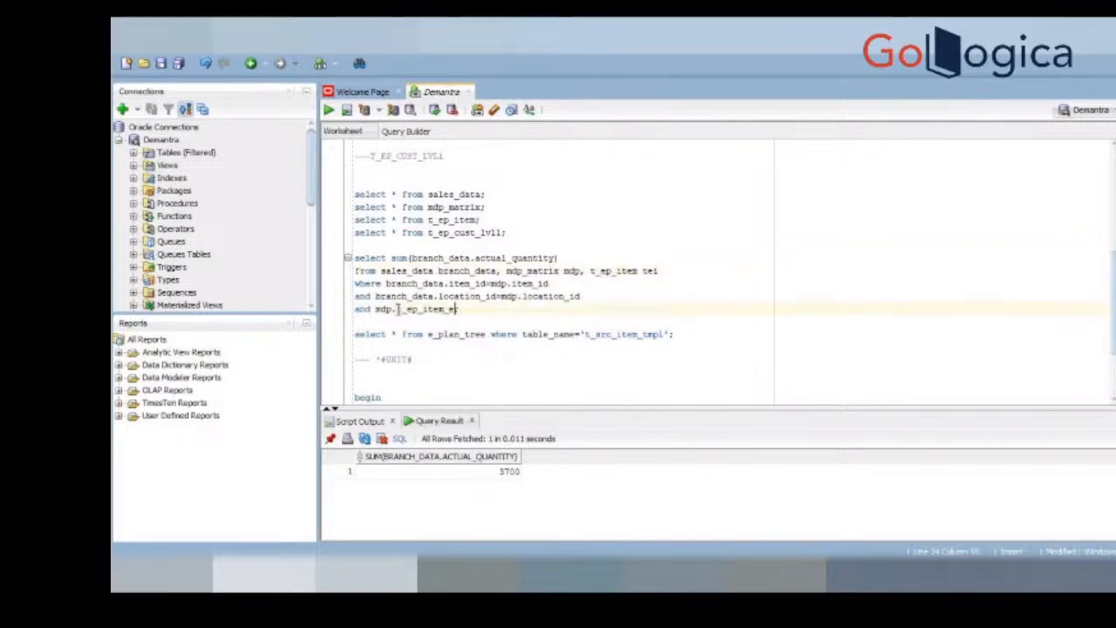
pyautogui.press('BackSpace')
pyautogui.doubleClick(421, 310)
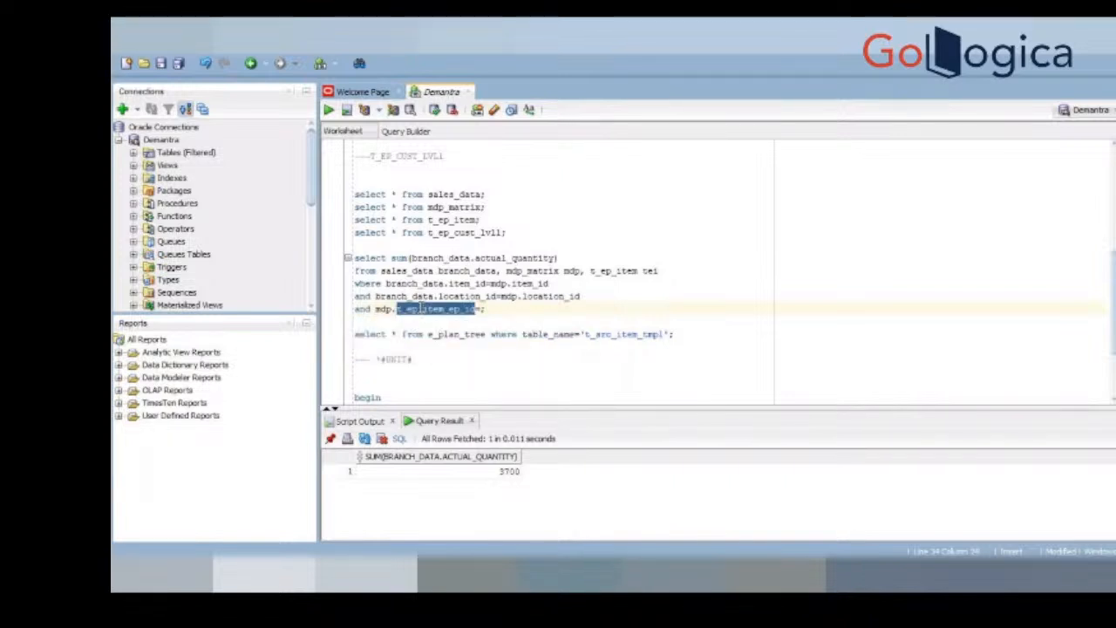
pyautogui.click(480, 310)
pyautogui.write('=tei')
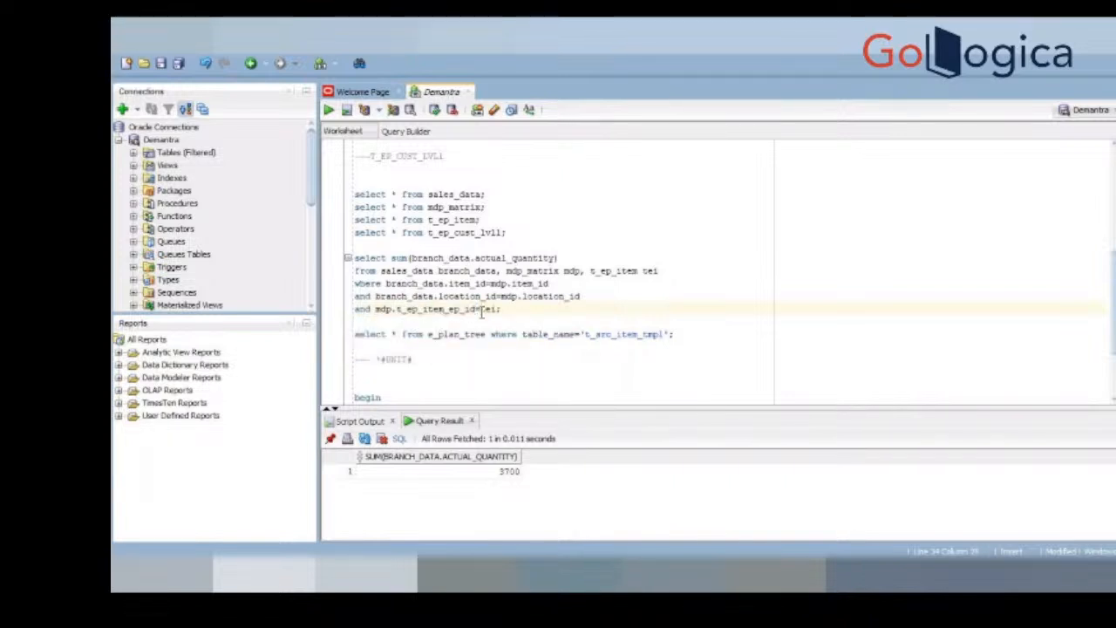
pyautogui.write('.')
pyautogui.hotkey('ctrl', 'v')
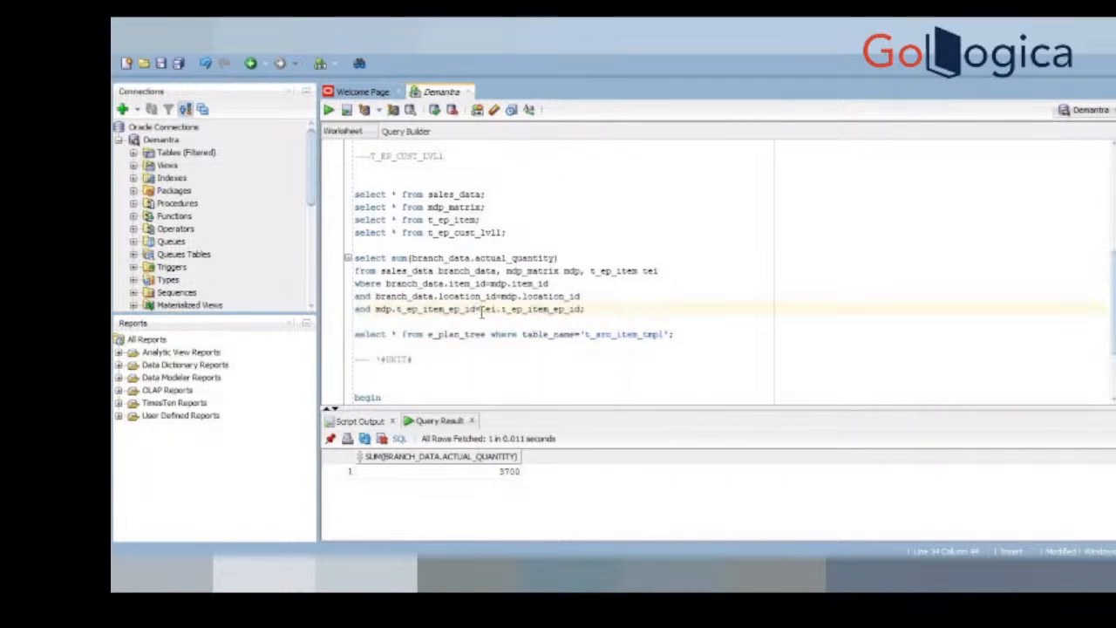
# Step: Add sales_date and item ahead of the sum in the select list, alias the sum as qty, and run the query
pyautogui.click(566, 258)
pyautogui.click(388, 258)
pyautogui.write('sales_date,item,')
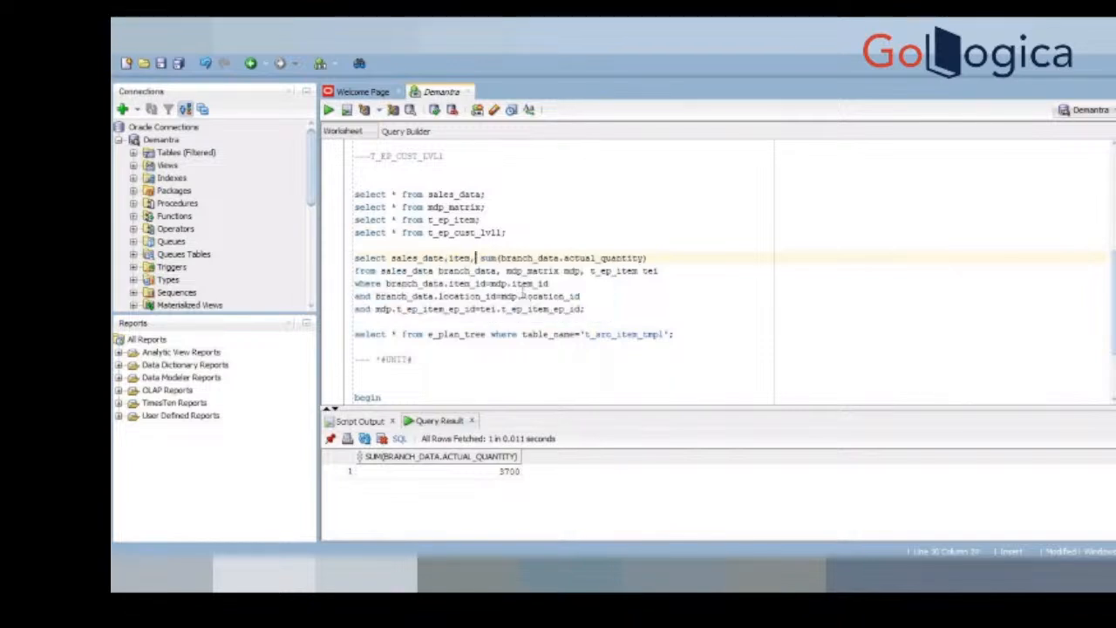
pyautogui.click(654, 258)
pyautogui.write('qty')
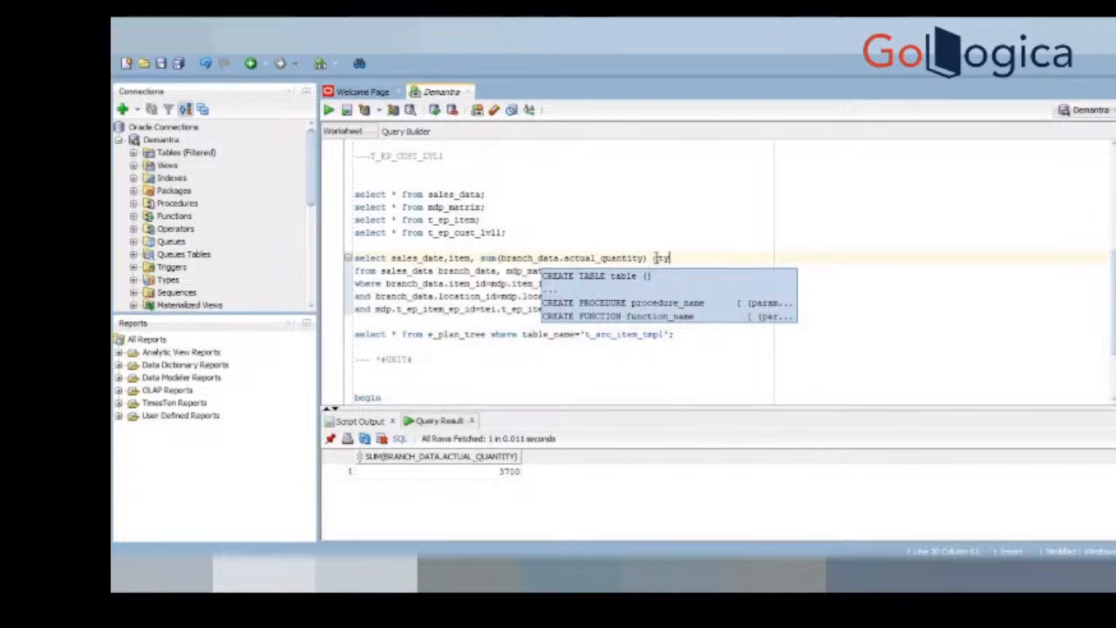
pyautogui.hotkey('ctrl', 'Return')
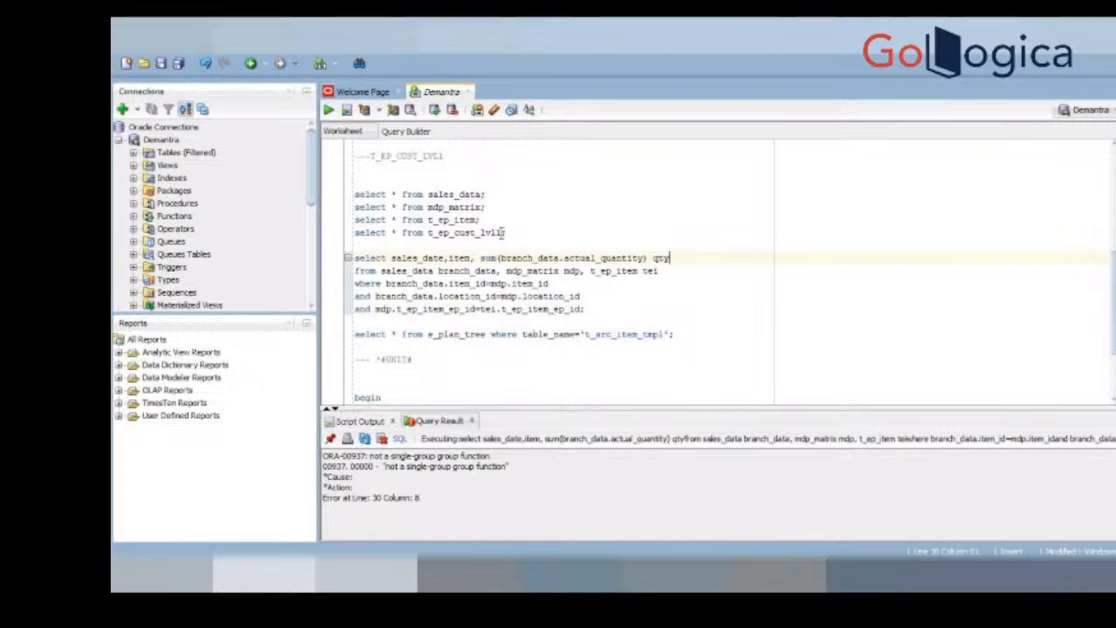
# Step: Append group by sales_date,item; as the last line of the sum query and run it
pyautogui.click(471, 258)
pyautogui.moveTo(471, 258); pyautogui.dragTo(391, 259)
pyautogui.click(585, 309)
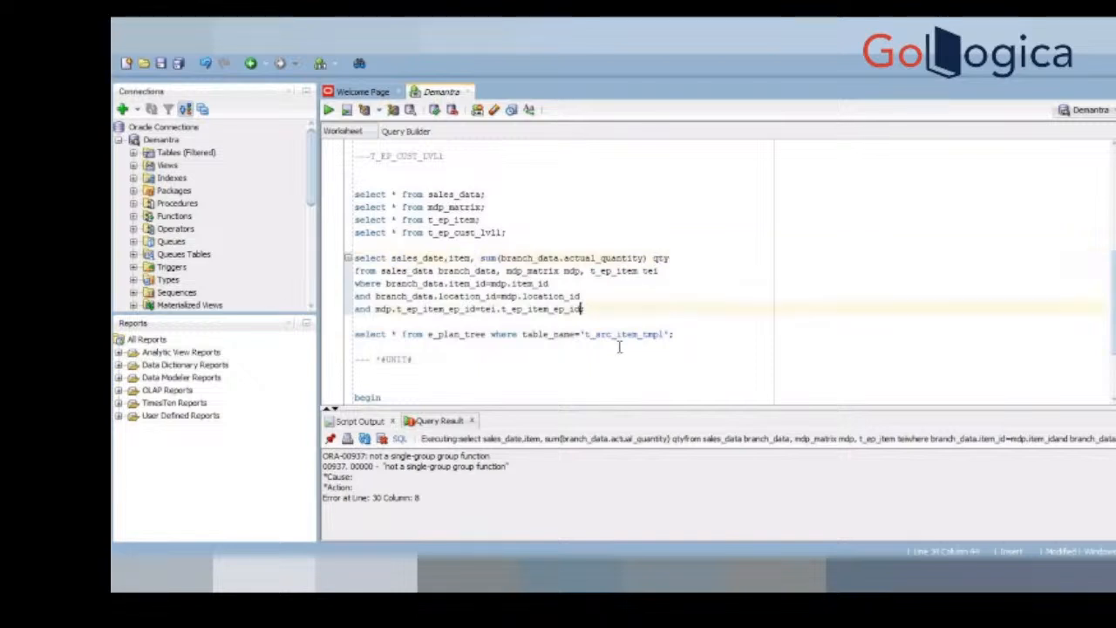
pyautogui.write('group ;')
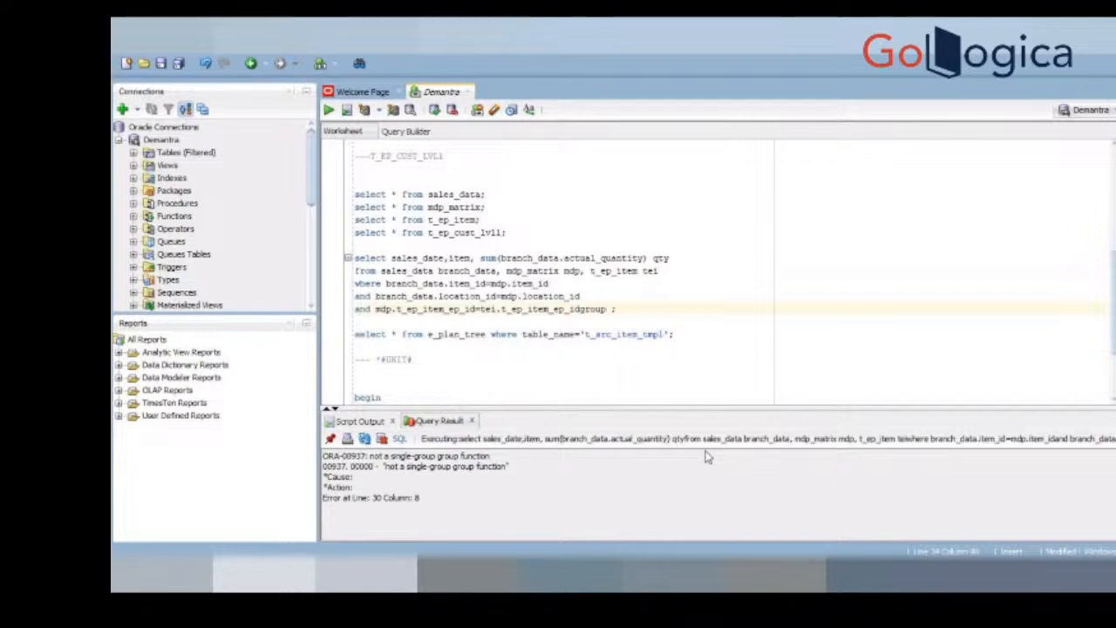
pyautogui.press('BackSpace')
pyautogui.press('BackSpace')
pyautogui.press('BackSpace')
pyautogui.press('BackSpace')
pyautogui.press('Return')
pyautogui.write('group by sales_date,item;')
pyautogui.hotkey('ctrl', 'Return')
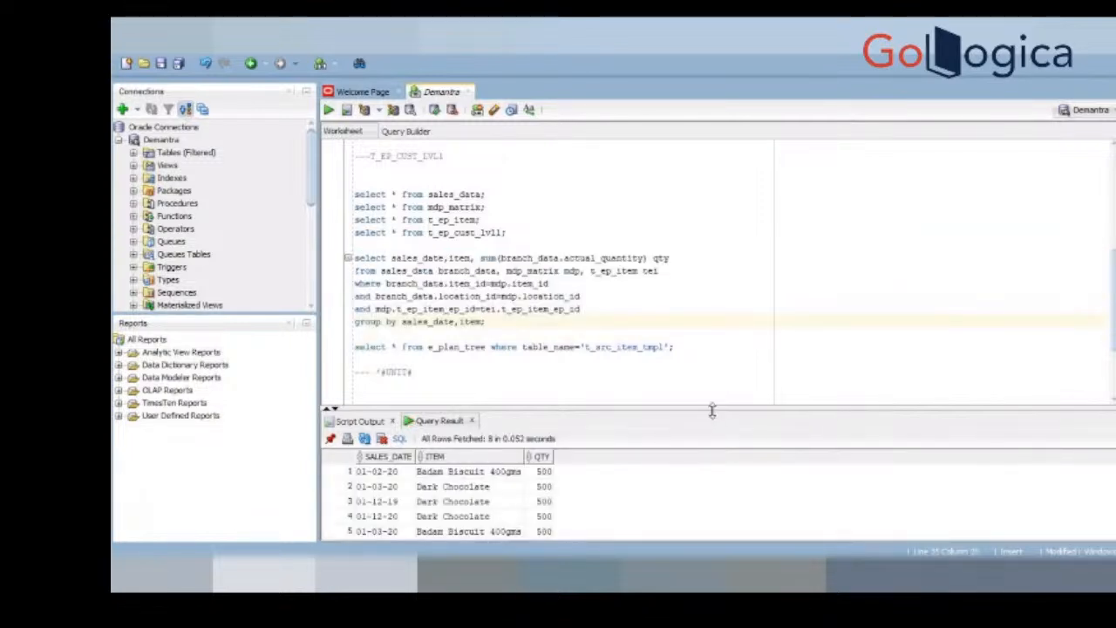
# Step: Enlarge the query results area and add the t_ep_organization table with the alias teo to the sum query's FROM clause
pyautogui.moveTo(712, 407); pyautogui.dragTo(697, 341)
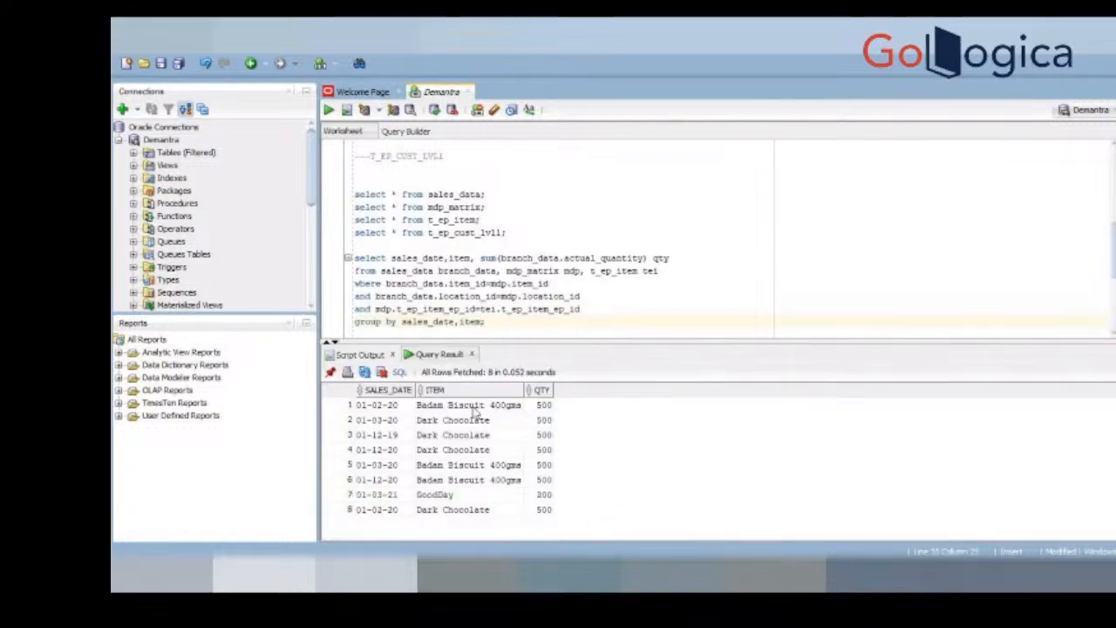
pyautogui.write(';')
pyautogui.click(664, 271)
pyautogui.write(',')
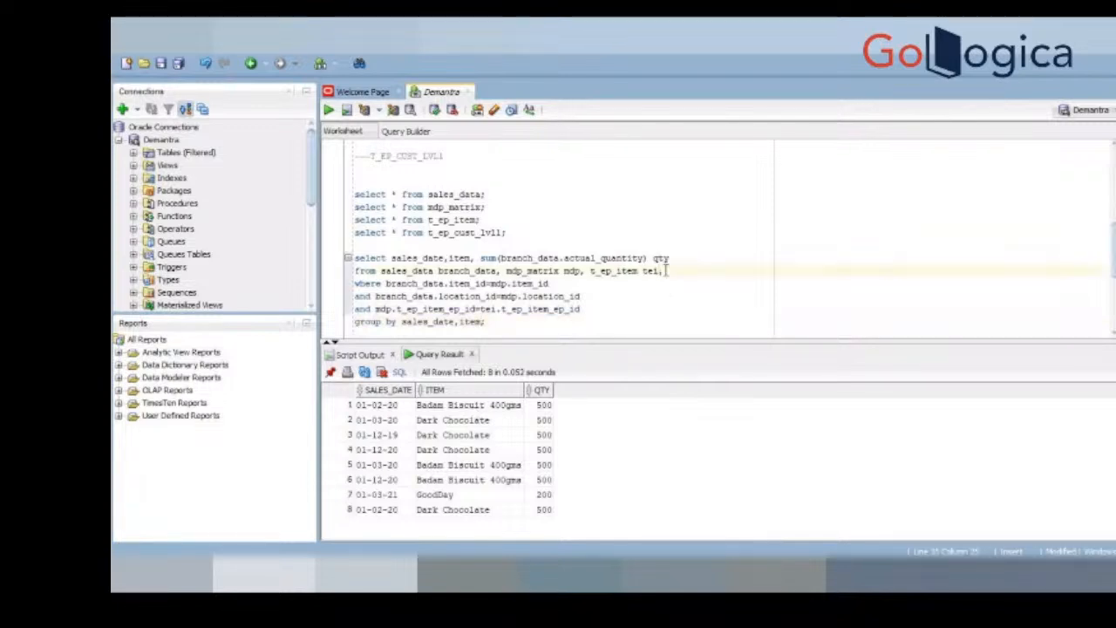
pyautogui.write(' t_')
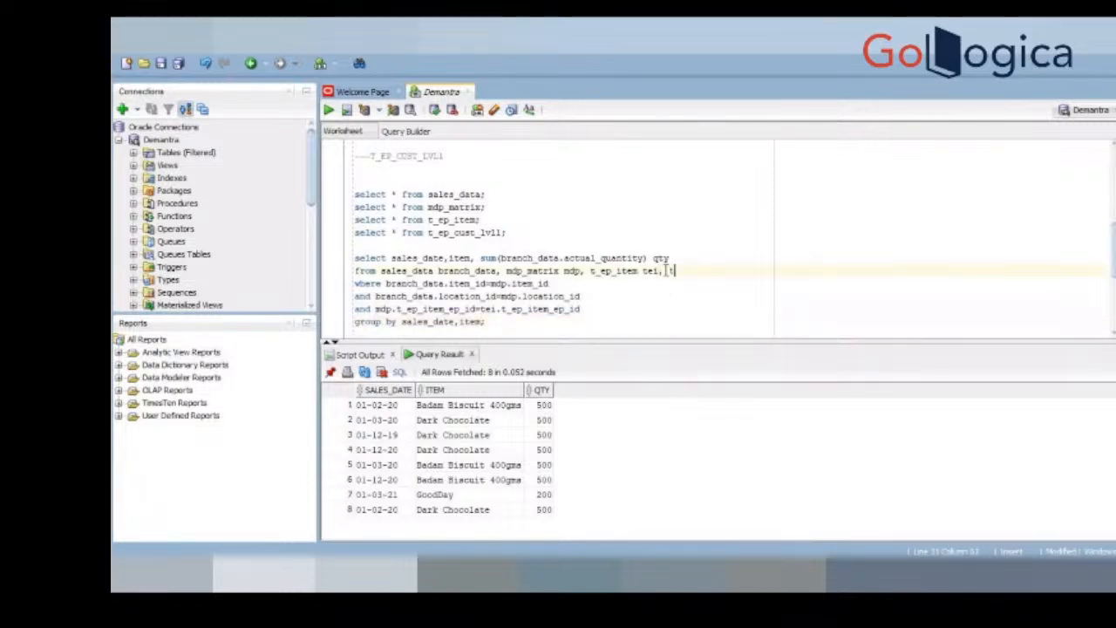
pyautogui.write('ep_')
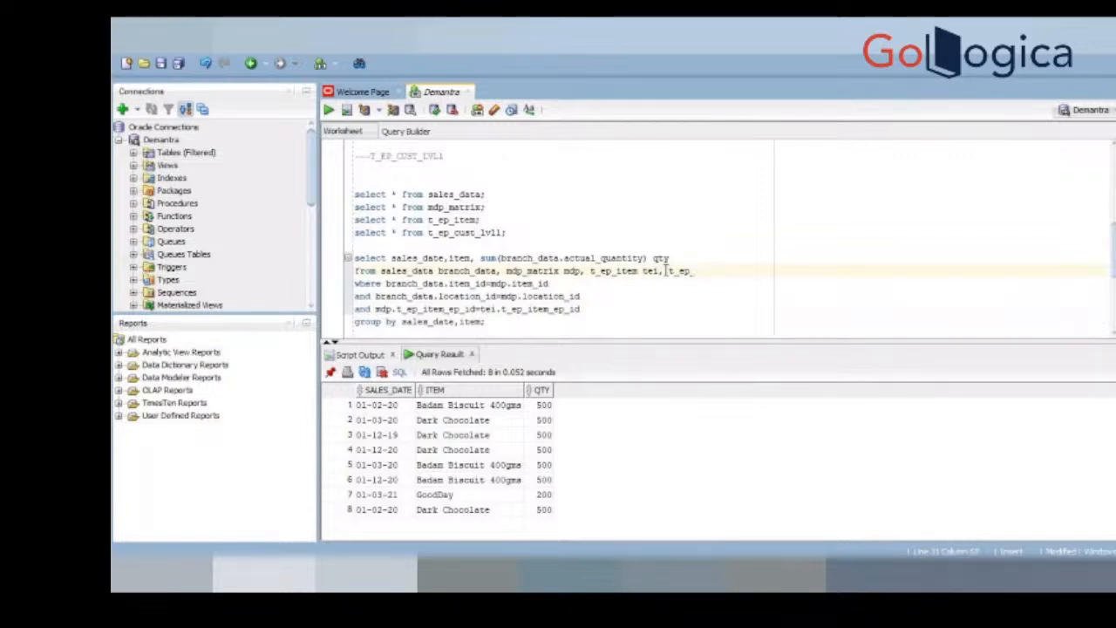
pyautogui.write('organization te')
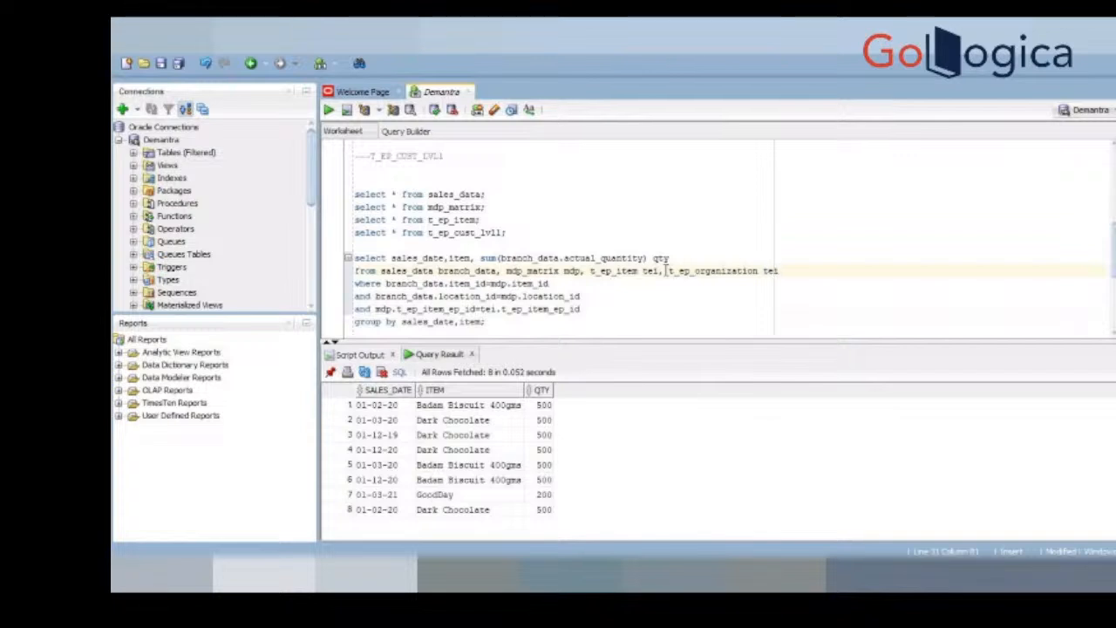
pyautogui.write('o')
# Step: Add the join condition and mdp.t_ep_organization_ep_id=teo.t_ep_organization_ep_id on a new line before the sum query's GROUP BY
pyautogui.click(581, 312)
pyautogui.press('Return')
pyautogui.write('ad')
pyautogui.press('BackSpace')
pyautogui.write('nd md')
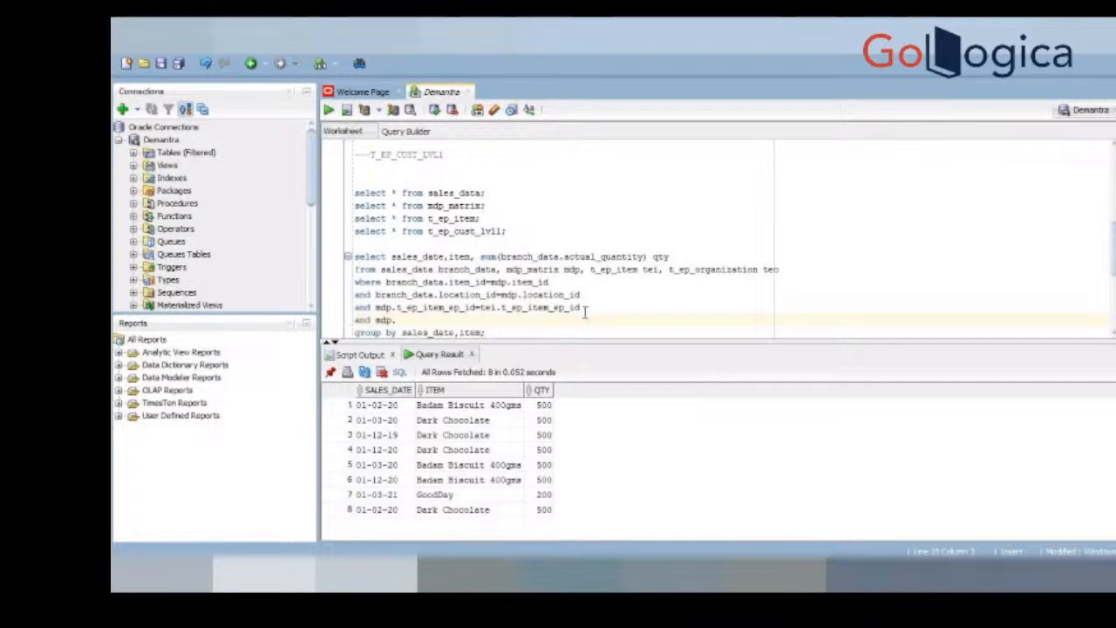
pyautogui.write('p.')
pyautogui.doubleClick(702, 271)
pyautogui.hotkey('ctrl', 'c')
pyautogui.click(448, 319)
pyautogui.hotkey('ctrl', 'v')
pyautogui.write('_ep_id')
pyautogui.click(466, 319)
pyautogui.doubleClick(468, 319)
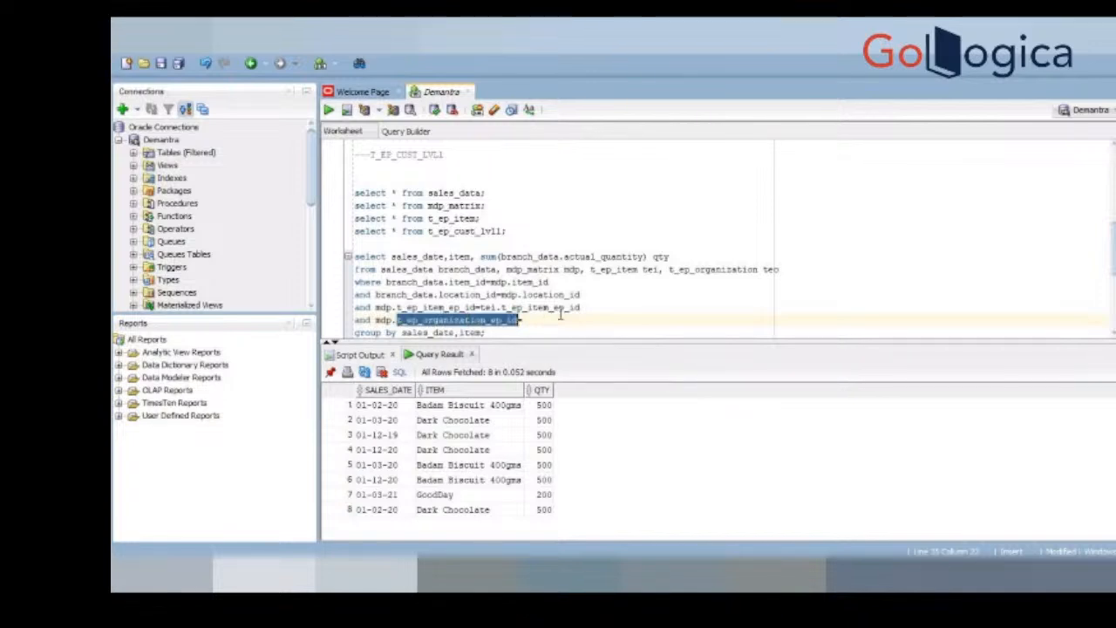
pyautogui.click(562, 319)
pyautogui.write('=teo.')
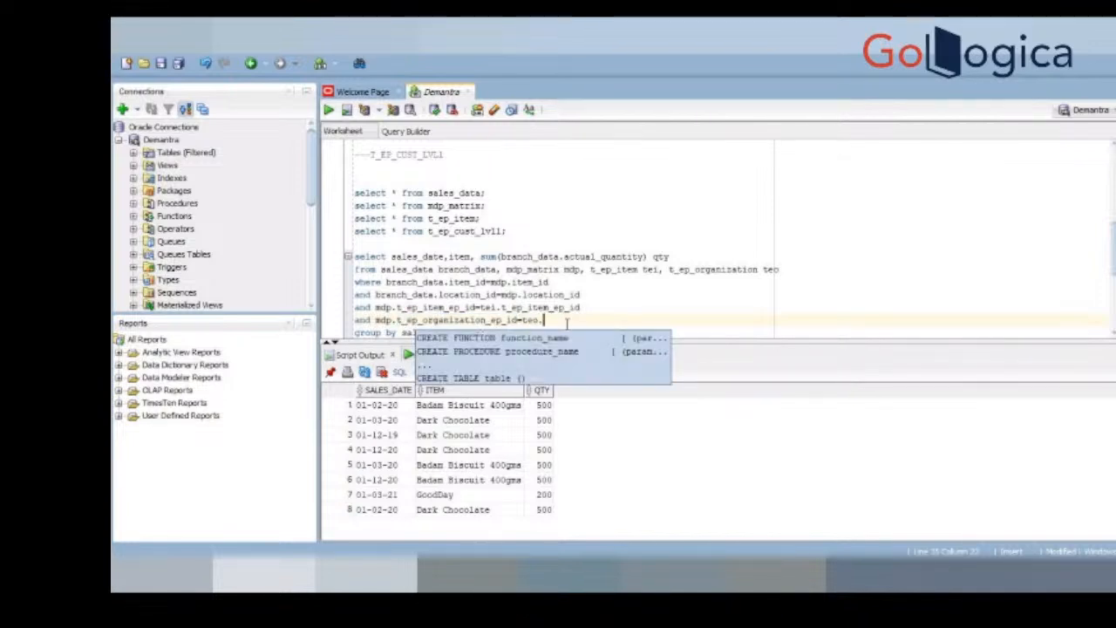
pyautogui.hotkey('ctrl', 'v')
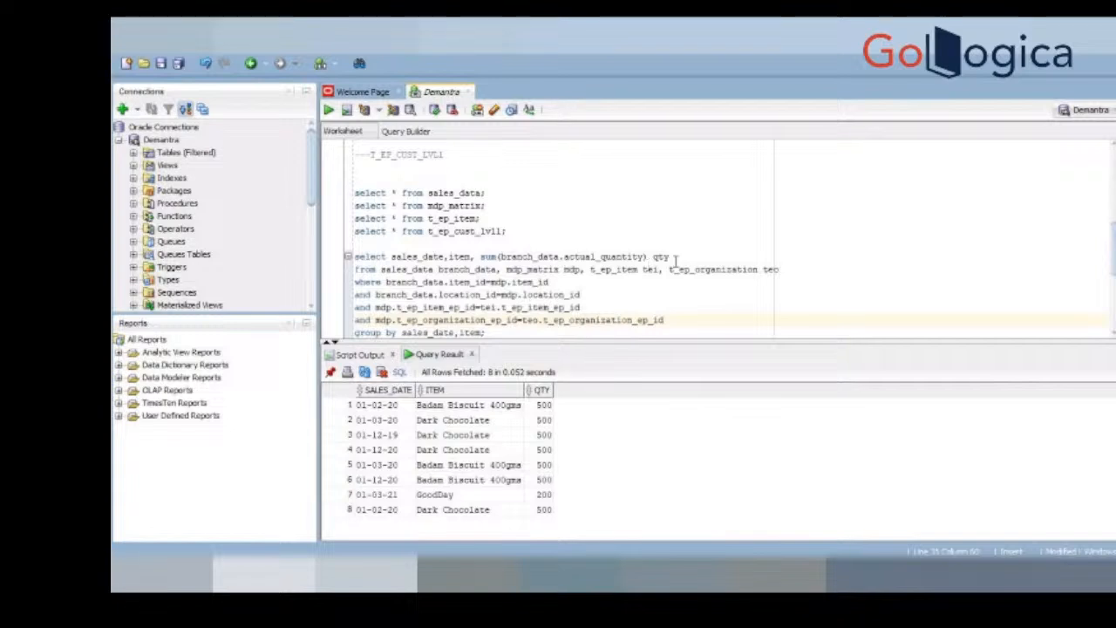
# Step: Add organization after item in the sum query's select list and GROUP BY clause, run the query and review the returned rows
pyautogui.click(479, 257)
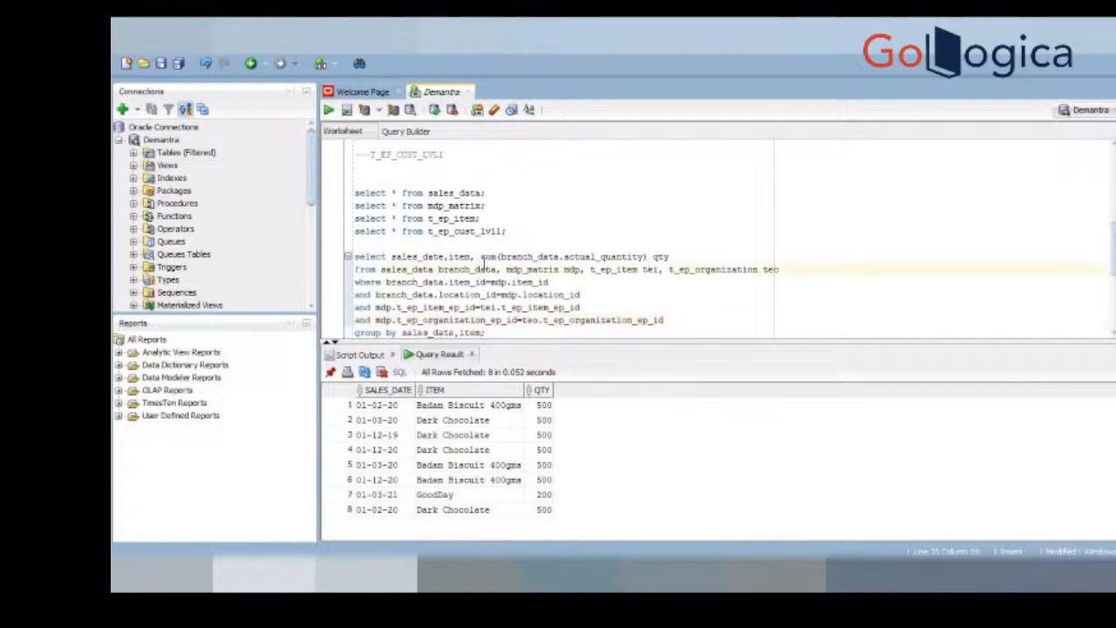
pyautogui.write('tem, organization,')
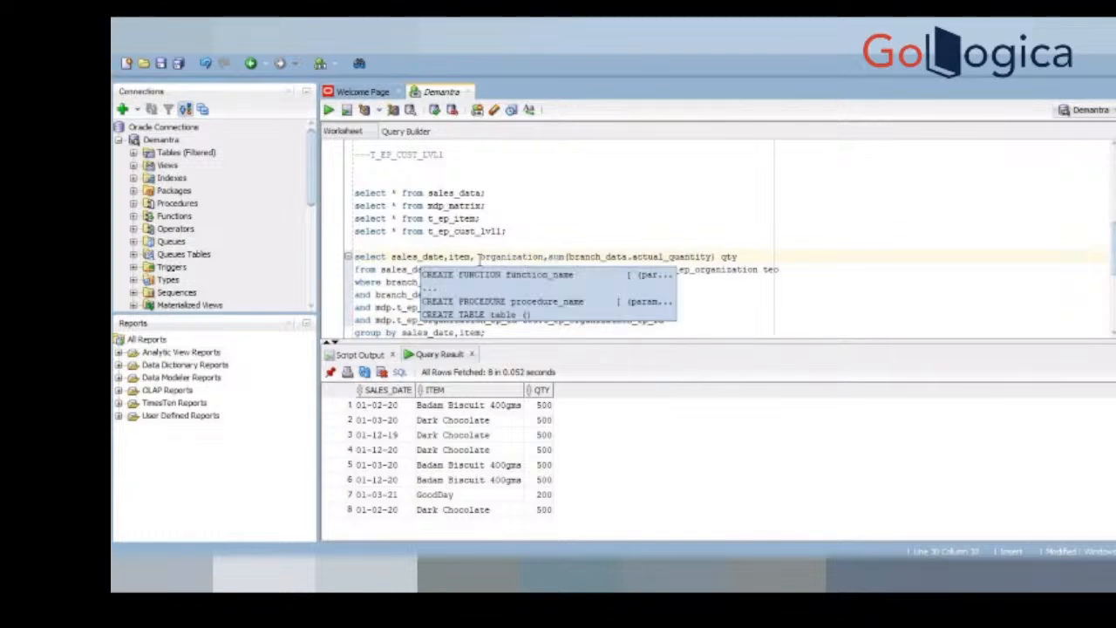
pyautogui.doubleClick(503, 257)
pyautogui.hotkey('ctrl', 'c')
pyautogui.click(484, 335)
pyautogui.write(',')
pyautogui.hotkey('ctrl', 'v')
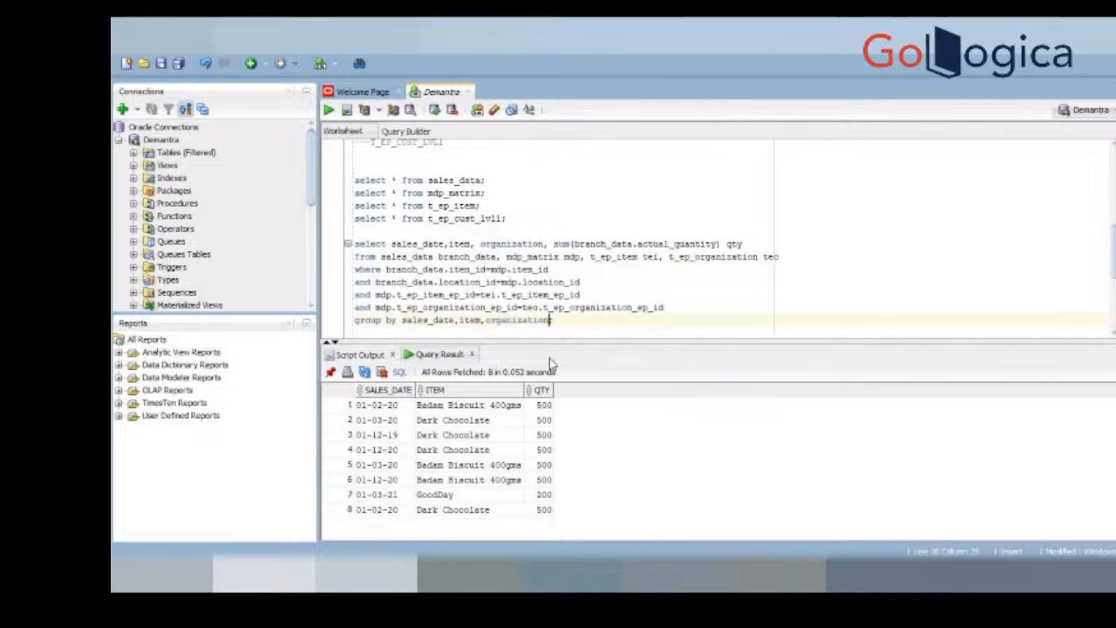
pyautogui.hotkey('ctrl', 'Return')
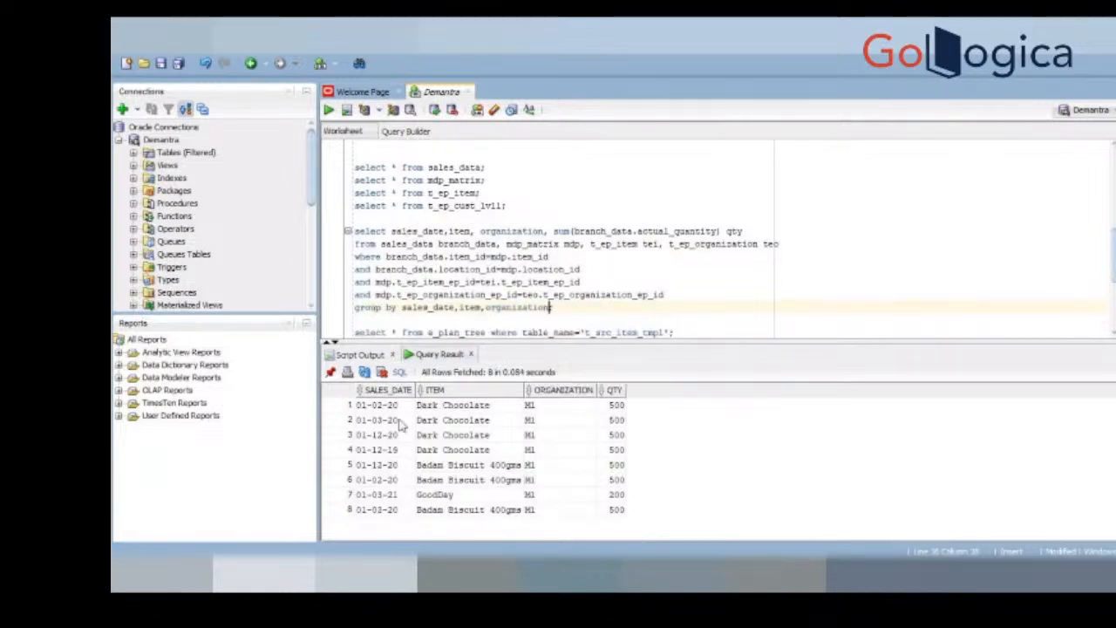
pyautogui.click(403, 406)
pyautogui.moveTo(407, 417); pyautogui.dragTo(584, 517)
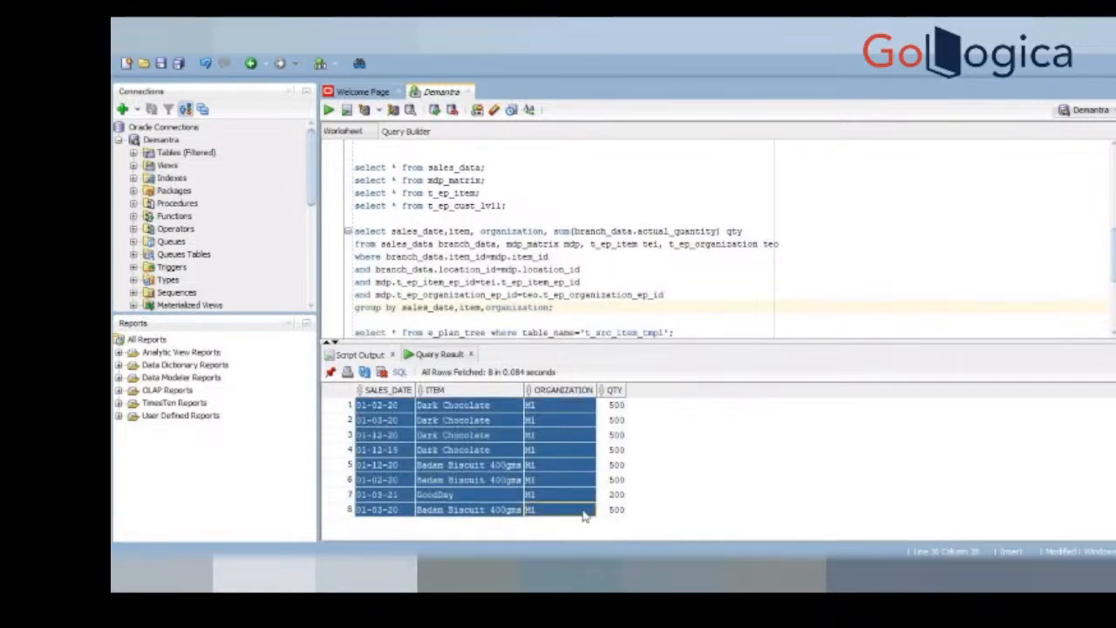
pyautogui.moveTo(616, 408); pyautogui.dragTo(617, 481)
pyautogui.moveTo(687, 576)
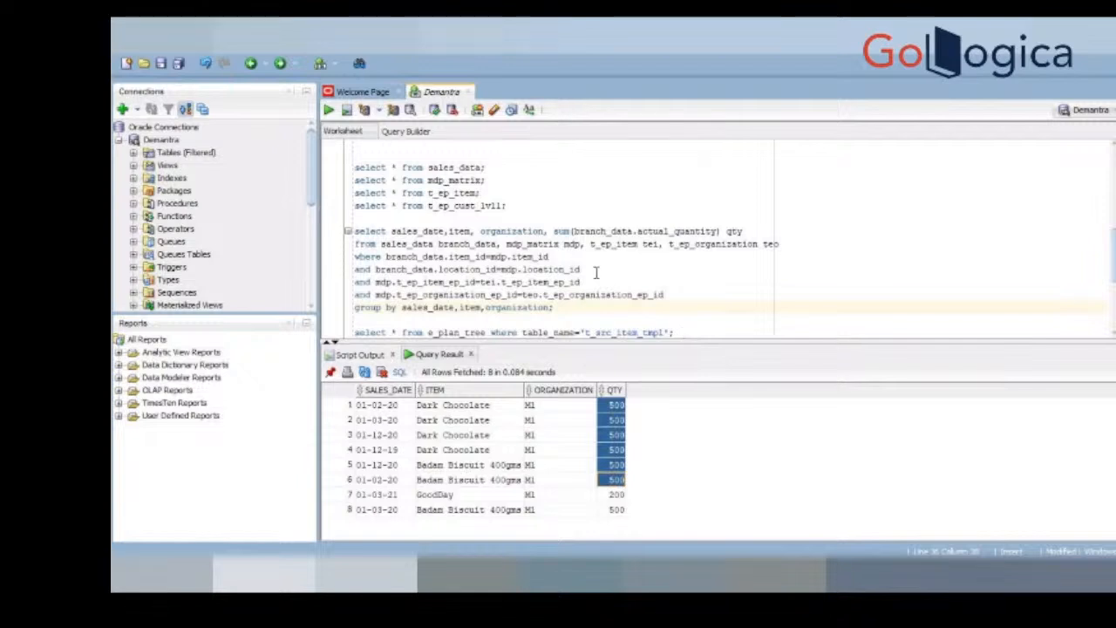
# Step: Duplicate the complete sum query on blank lines below the original
pyautogui.doubleClick(524, 245)
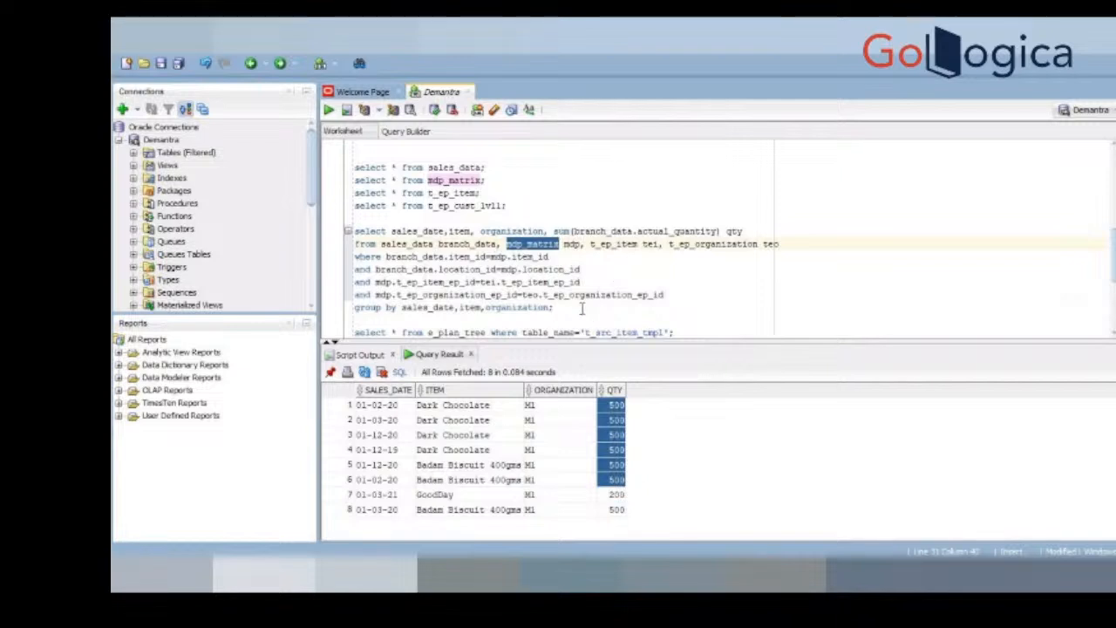
pyautogui.moveTo(582, 308); pyautogui.dragTo(353, 235)
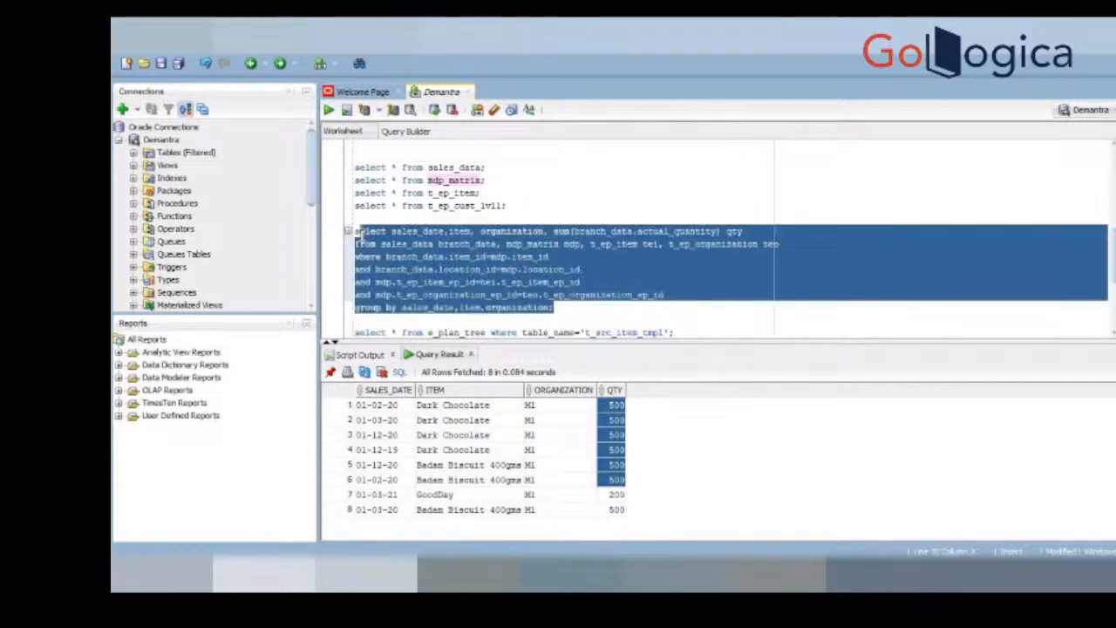
pyautogui.click(590, 311)
pyautogui.press('Return')
pyautogui.press('Return')
pyautogui.press('Return')
pyautogui.press('Return')
pyautogui.press('Up')
pyautogui.press('Up')
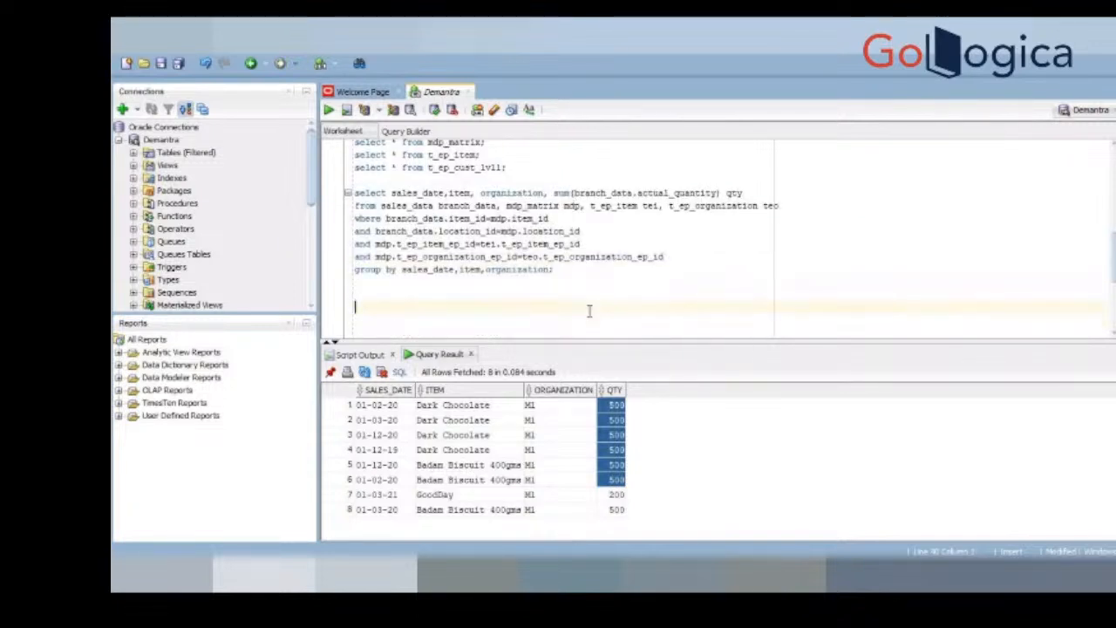
pyautogui.hotkey('ctrl', 'v')
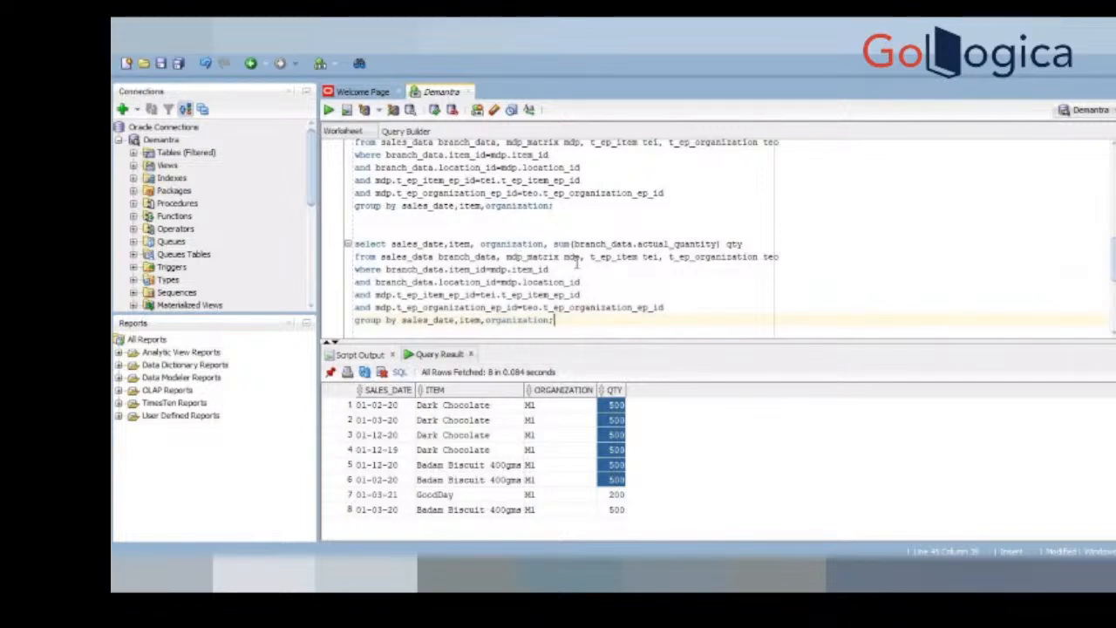
# Step: Add the query select * from items; between the two sum queries and run it
pyautogui.moveTo(509, 256); pyautogui.dragTo(580, 257)
pyautogui.click(546, 222)
pyautogui.press('Return')
pyautogui.write('select * fro')
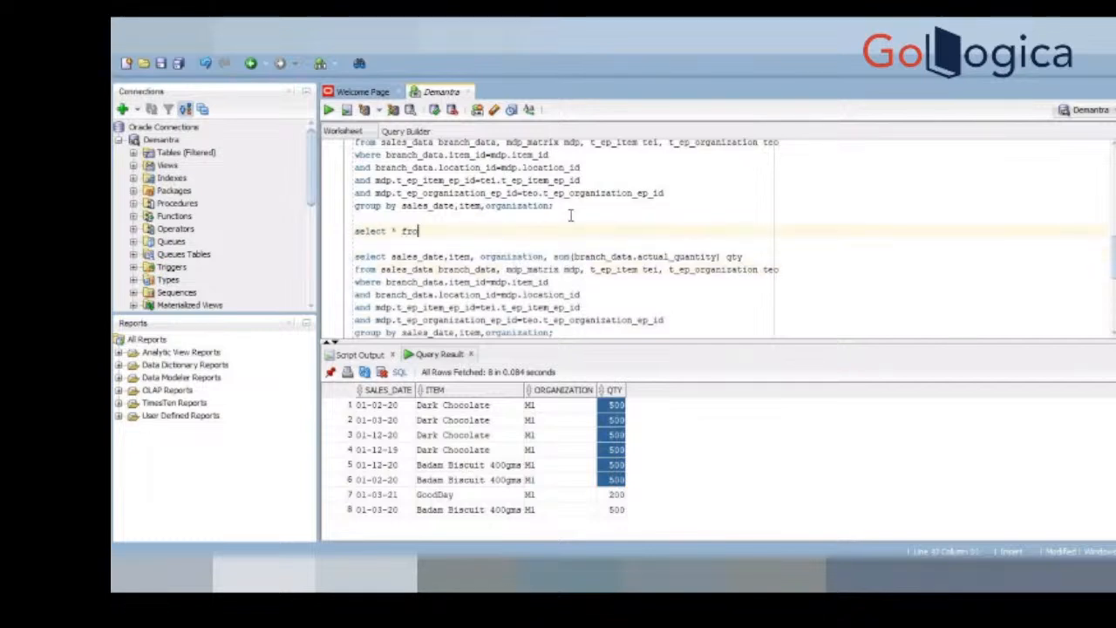
pyautogui.write('m item;')
pyautogui.hotkey('ctrl', 'Return')
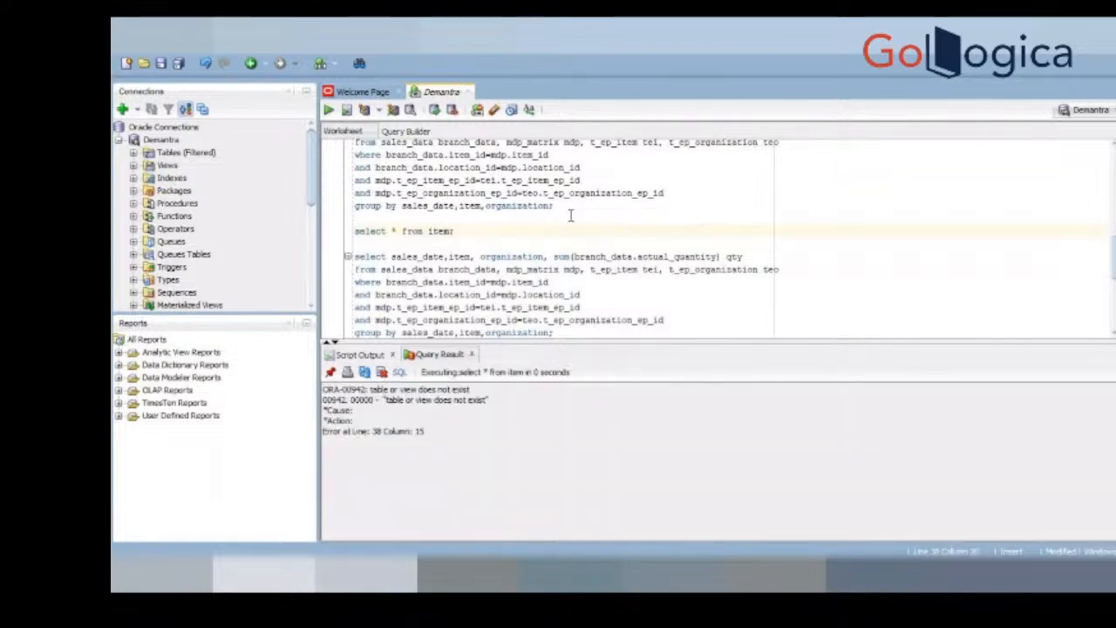
pyautogui.press('Left')
pyautogui.write('s')
pyautogui.hotkey('ctrl', 'Return')
# Step: Replace mdp_matrix mdp with items itm in the copied sum query's FROM clause
pyautogui.doubleClick(530, 270)
pyautogui.write('item')
pyautogui.doubleClick(541, 270)
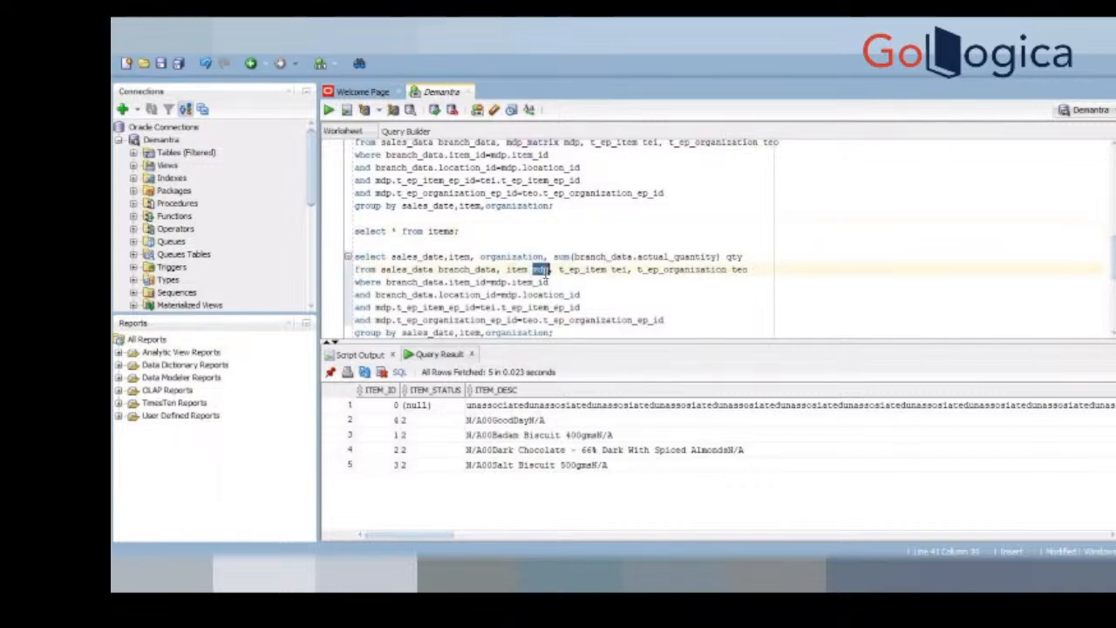
pyautogui.press('BackSpace')
pyautogui.press('BackSpace')
pyautogui.write('s i')
pyautogui.write('tem')
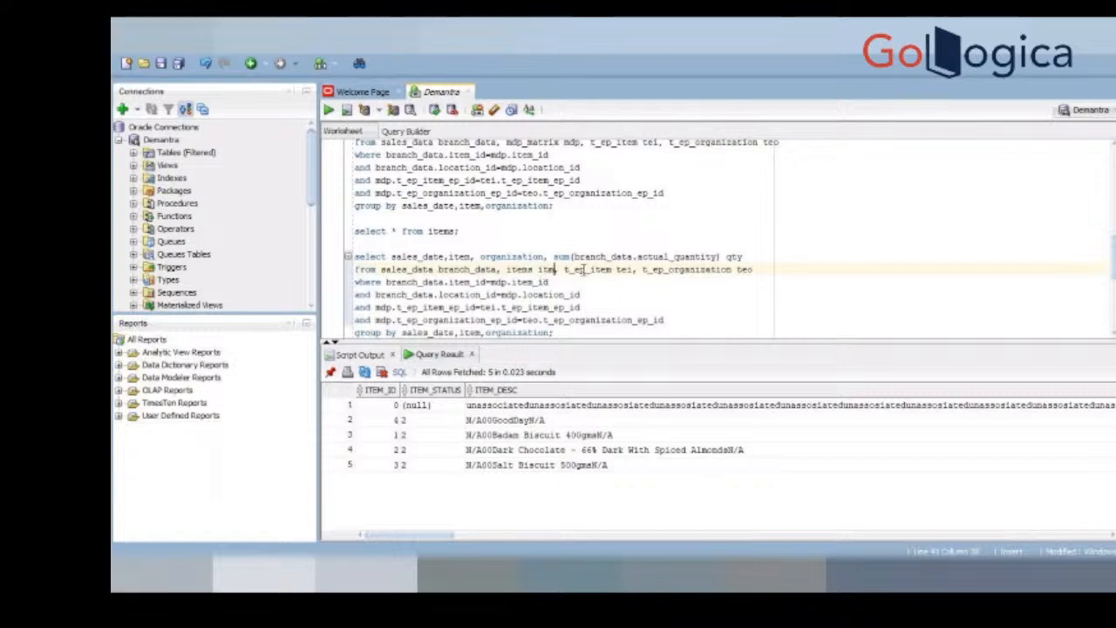
# Step: Add the location table with the alias loc before t_ep_item in the copied query's FROM clause
pyautogui.click(564, 270)
pyautogui.write('locati')
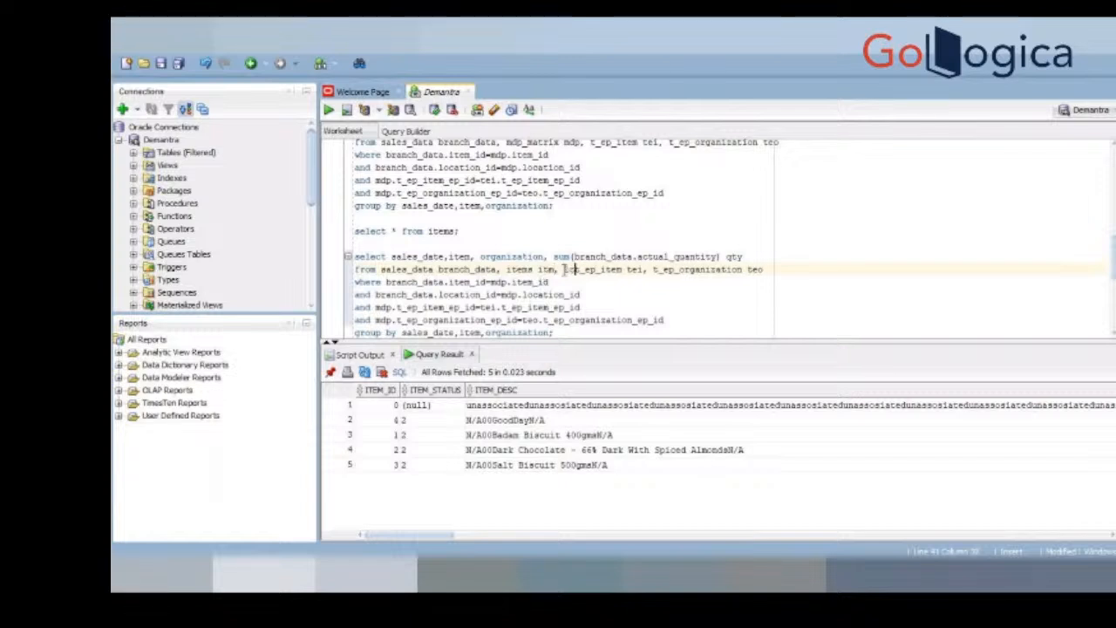
pyautogui.write('on loc')
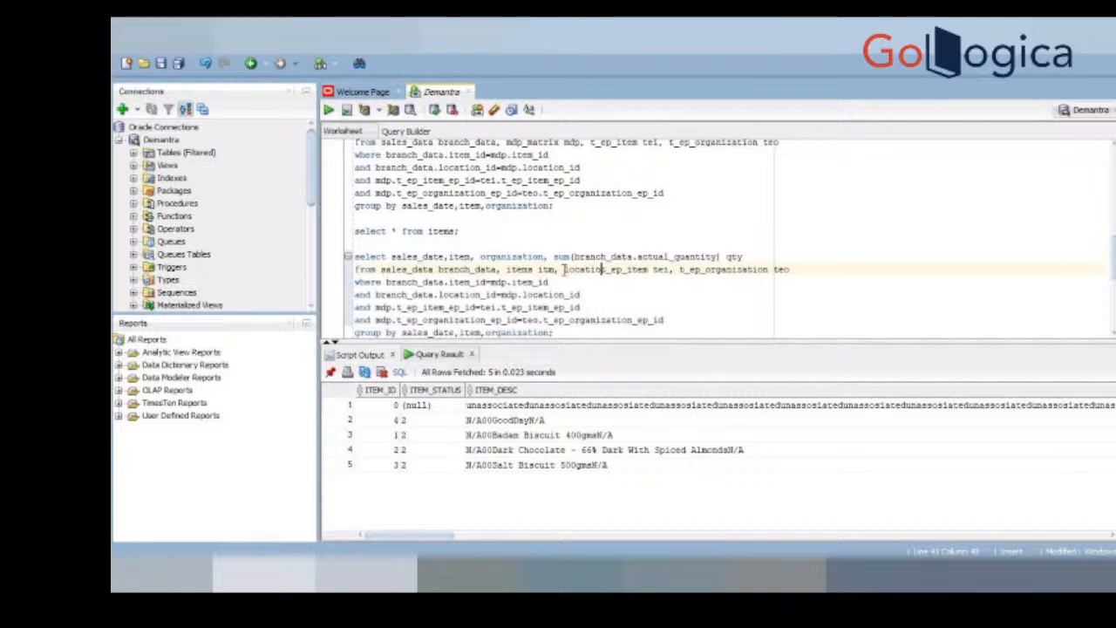
pyautogui.write(',')
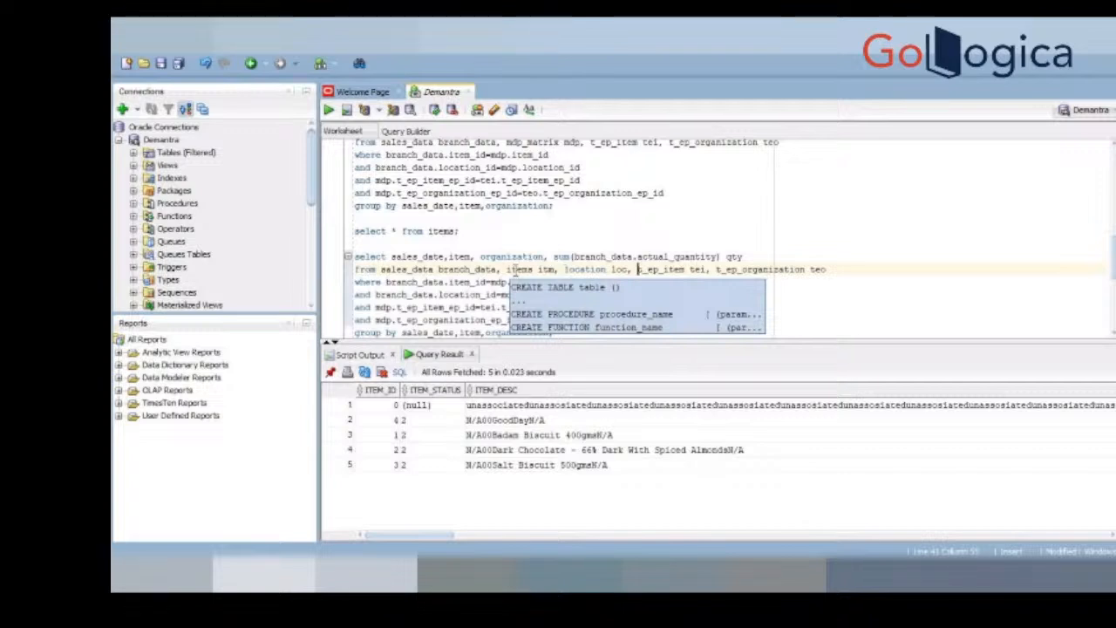
pyautogui.click(551, 243)
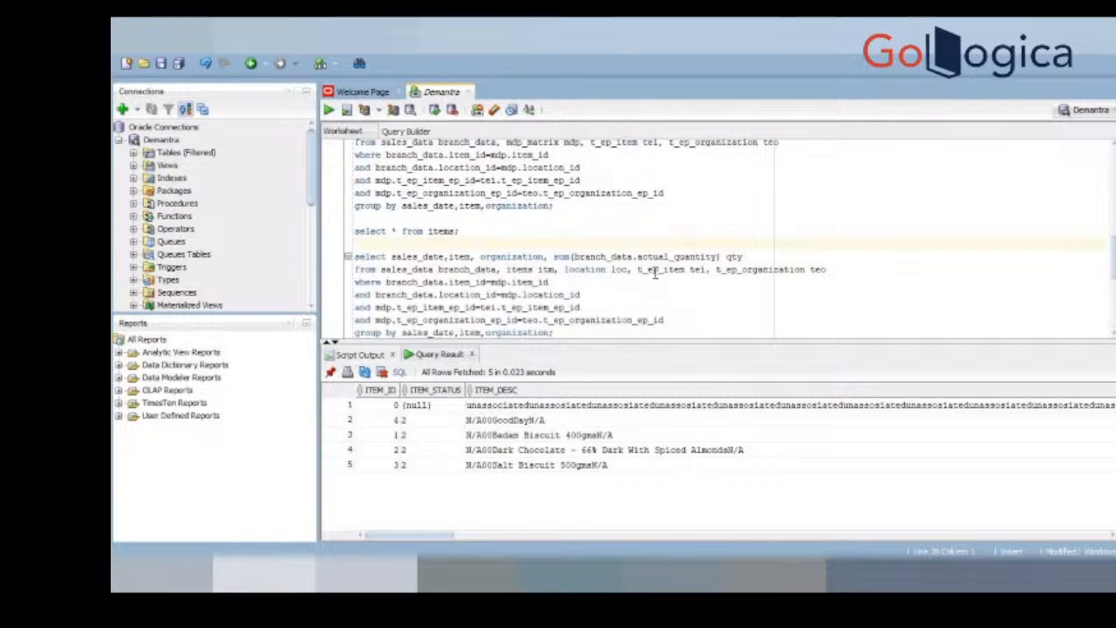
pyautogui.doubleClick(518, 270)
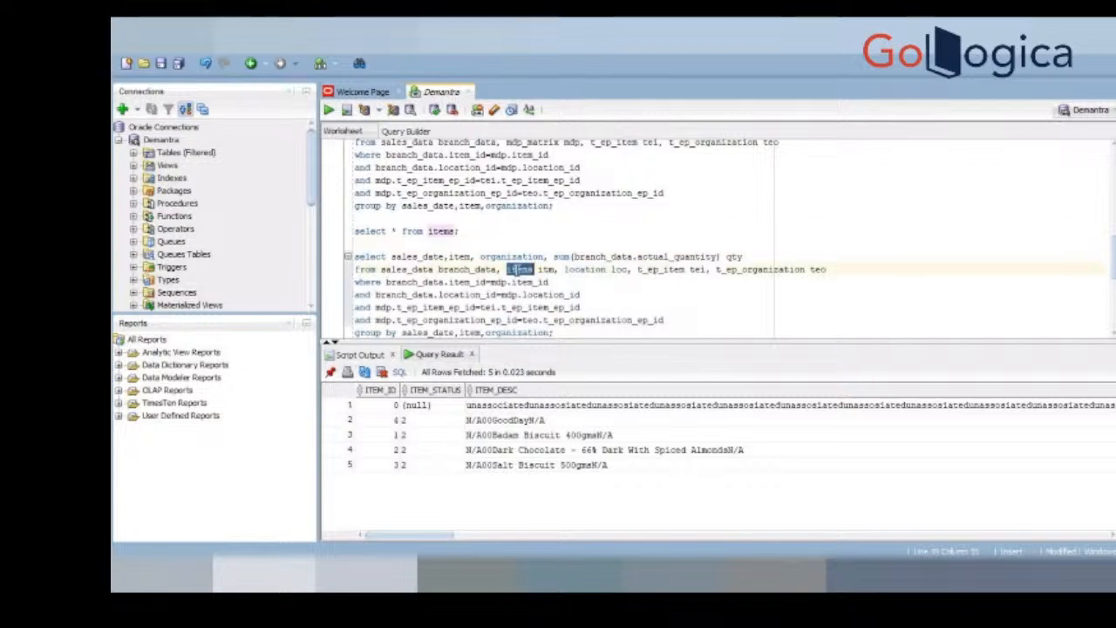
pyautogui.doubleClick(727, 271)
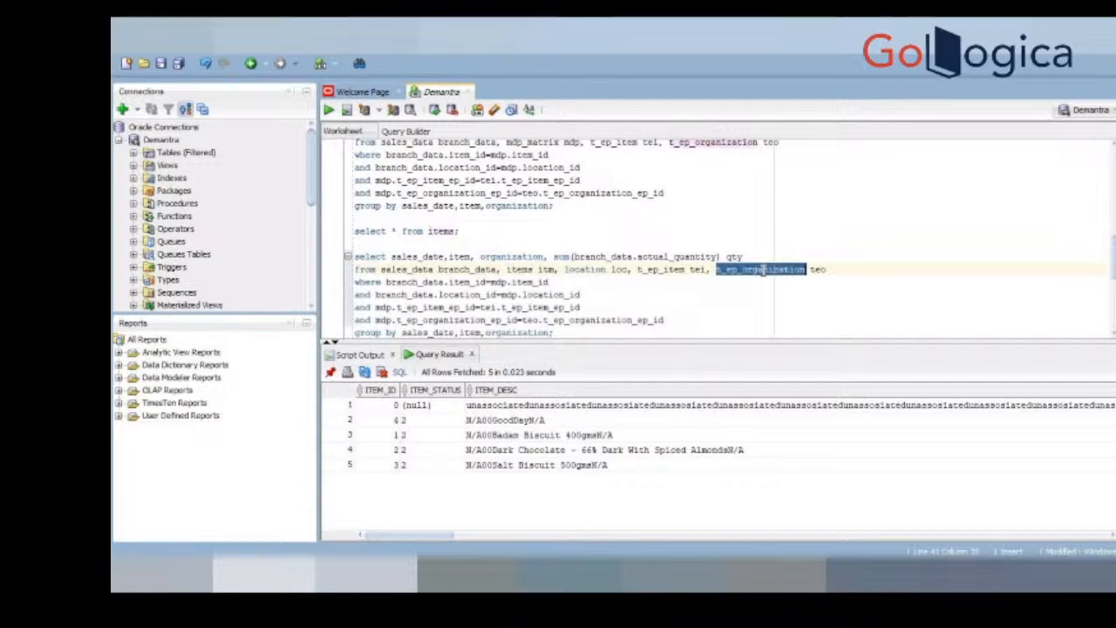
pyautogui.click(597, 268)
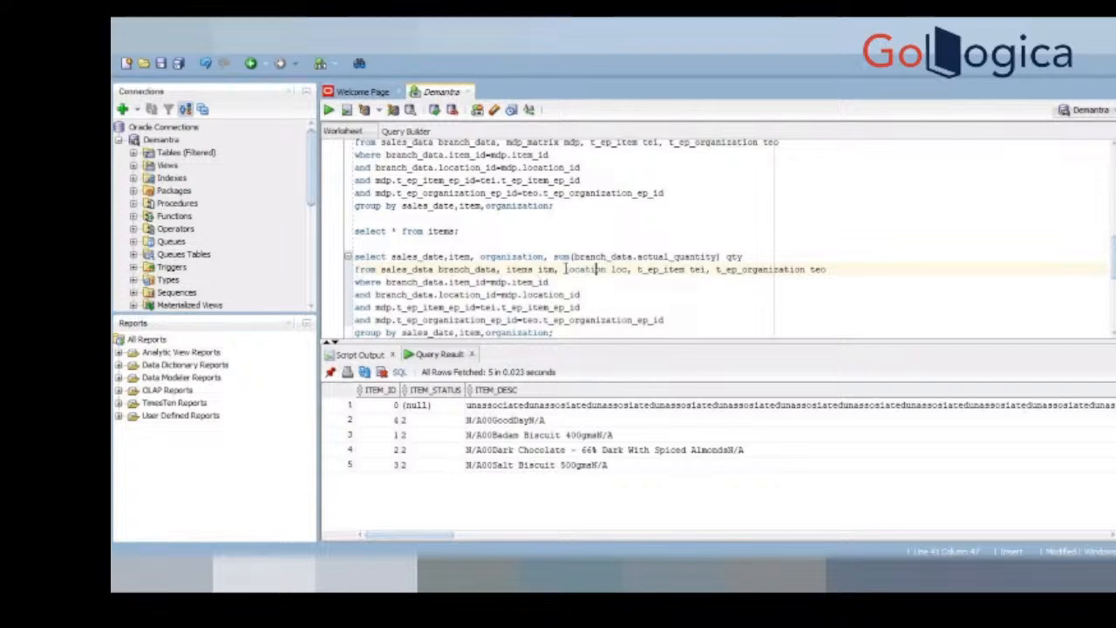
pyautogui.doubleClick(405, 282)
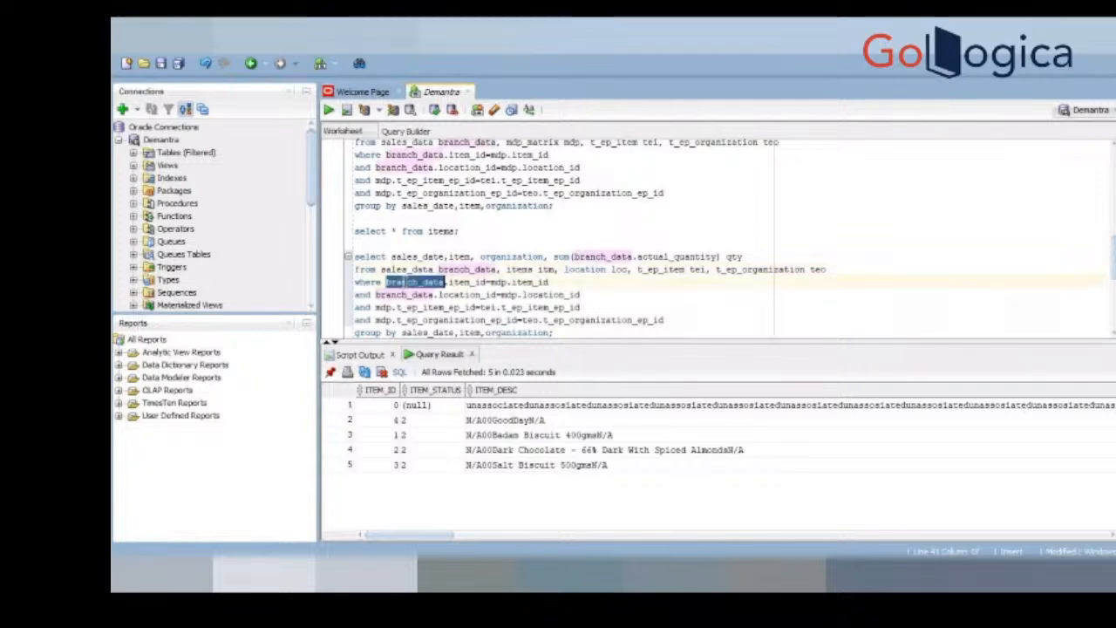
pyautogui.write('itm')
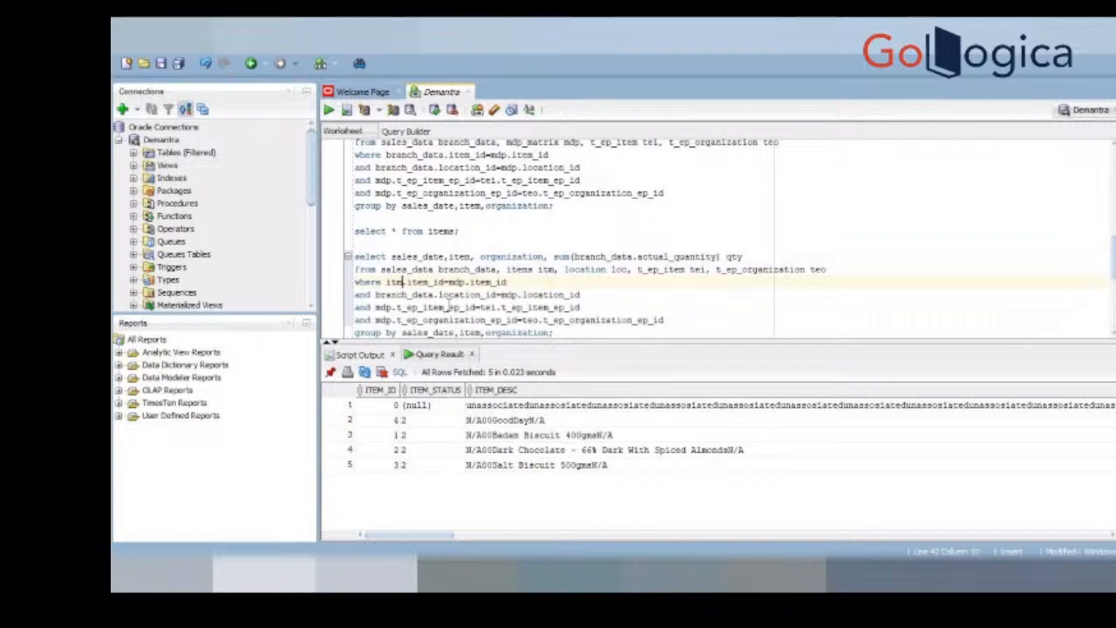
pyautogui.hotkey('ctrl', 'z')
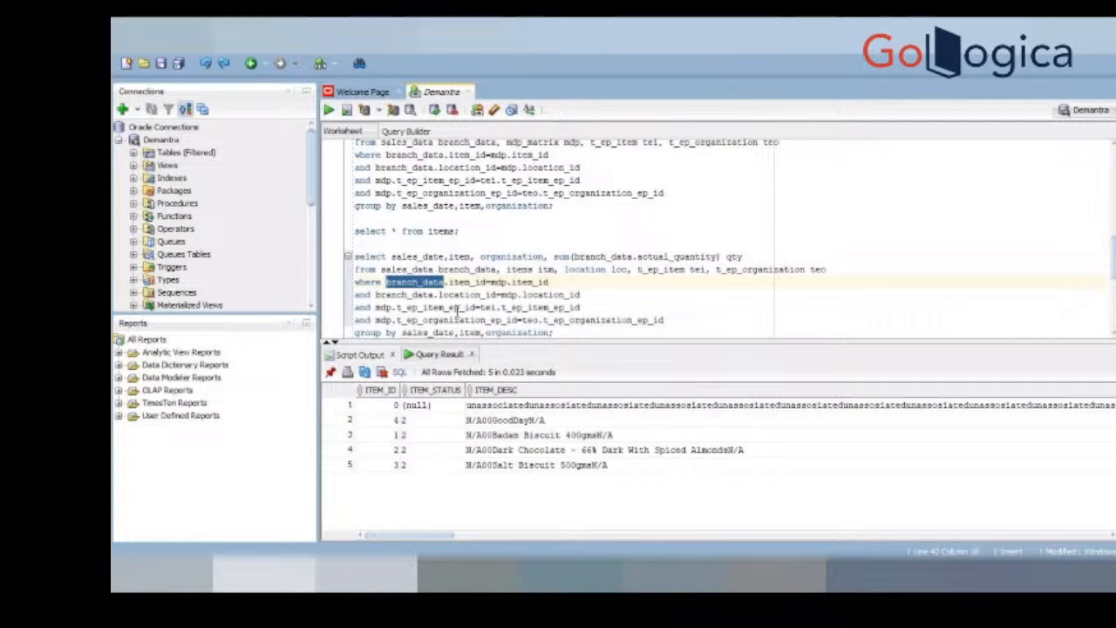
# Step: Change the mdp alias to itm in the copied query's t_ep_item_ep_id join condition
pyautogui.doubleClick(381, 307)
pyautogui.write('itm')
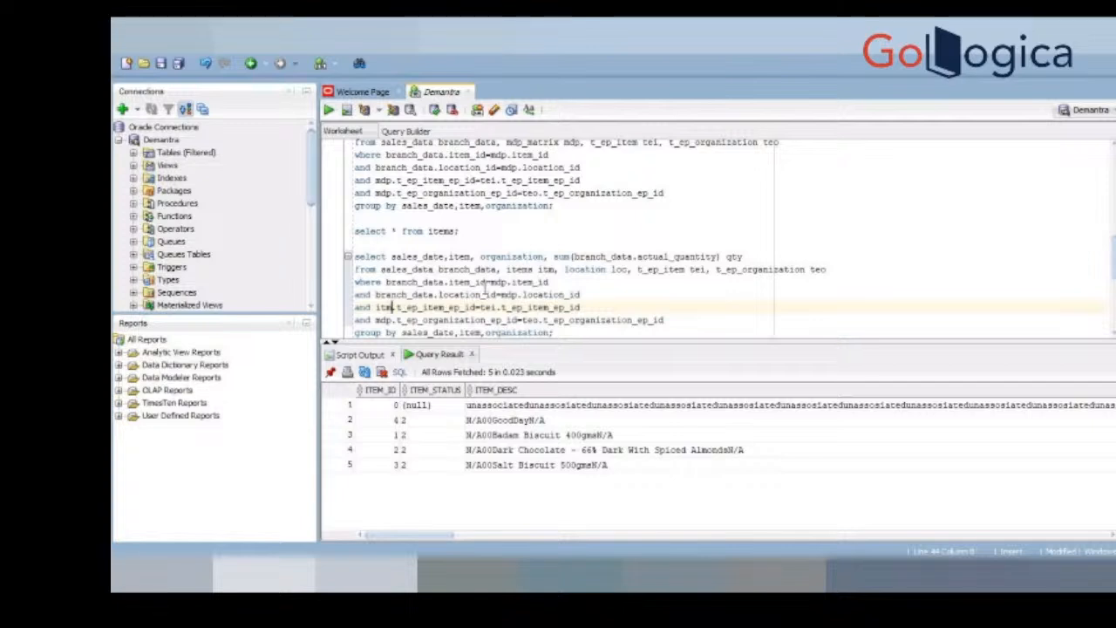
pyautogui.moveTo(579, 295); pyautogui.dragTo(349, 281)
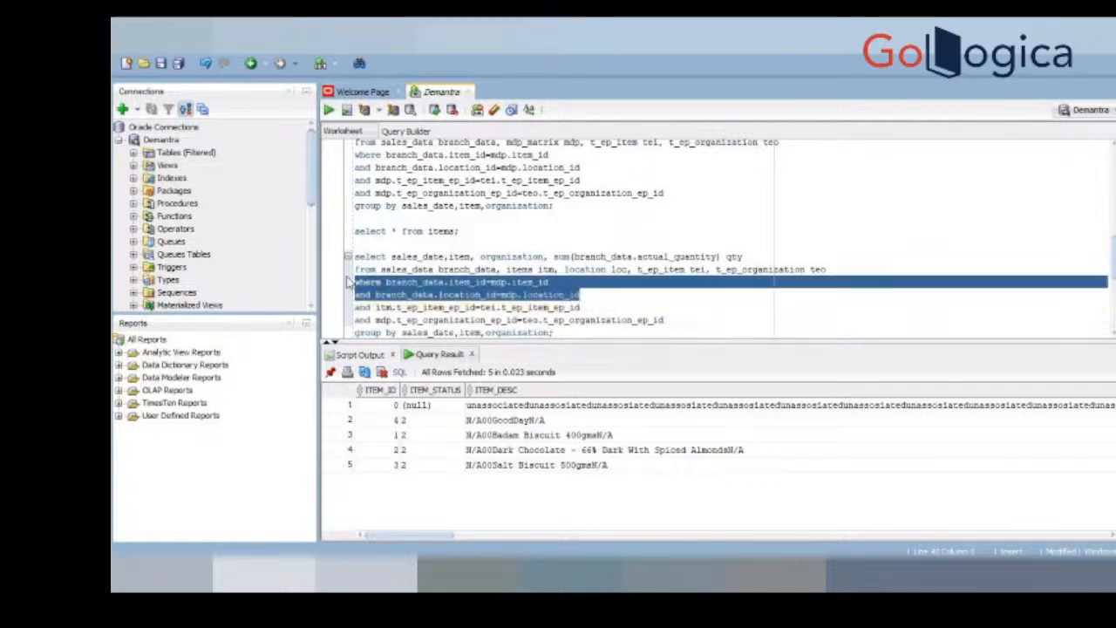
# Step: Delete the copied query's two branch_data join conditions and change the mdp alias to loc in its t_ep_organization_ep_id condition
pyautogui.press('Delete')
pyautogui.press('Delete')
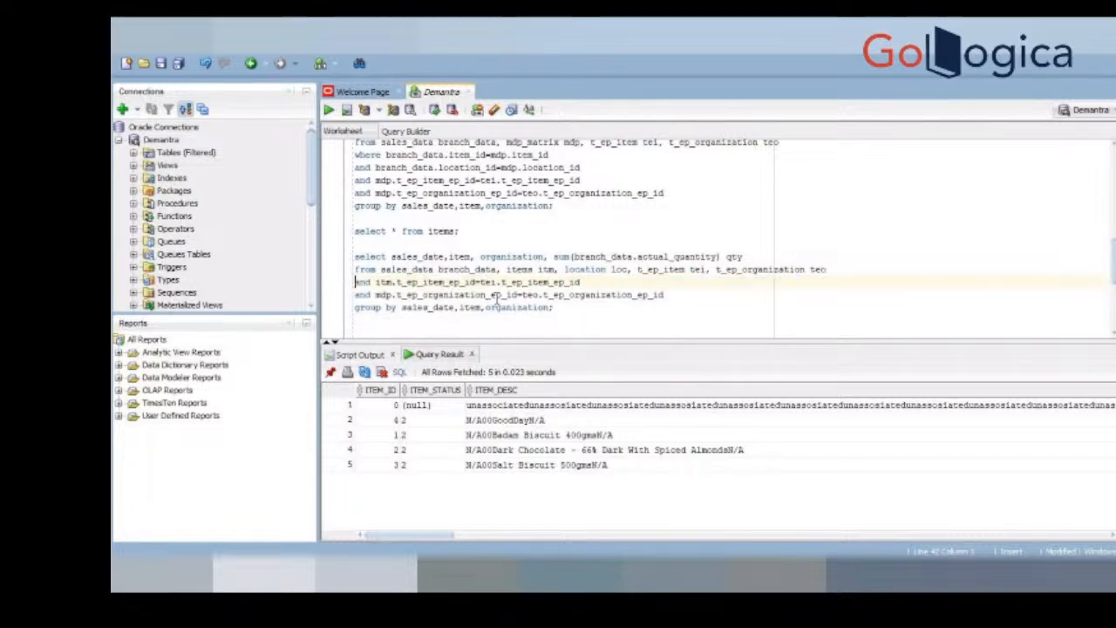
pyautogui.doubleClick(384, 294)
pyautogui.write('loc')
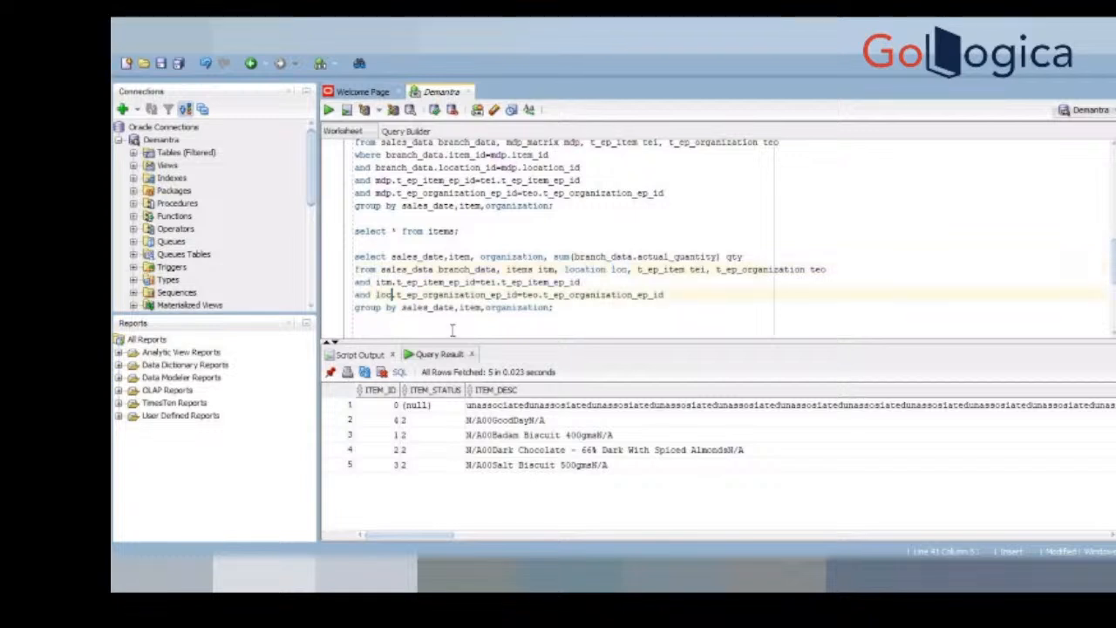
# Step: Add the line where 1=1 below the copied query's FROM clause and run the query
pyautogui.click(581, 282)
pyautogui.hotkey('ctrl', 'Return')
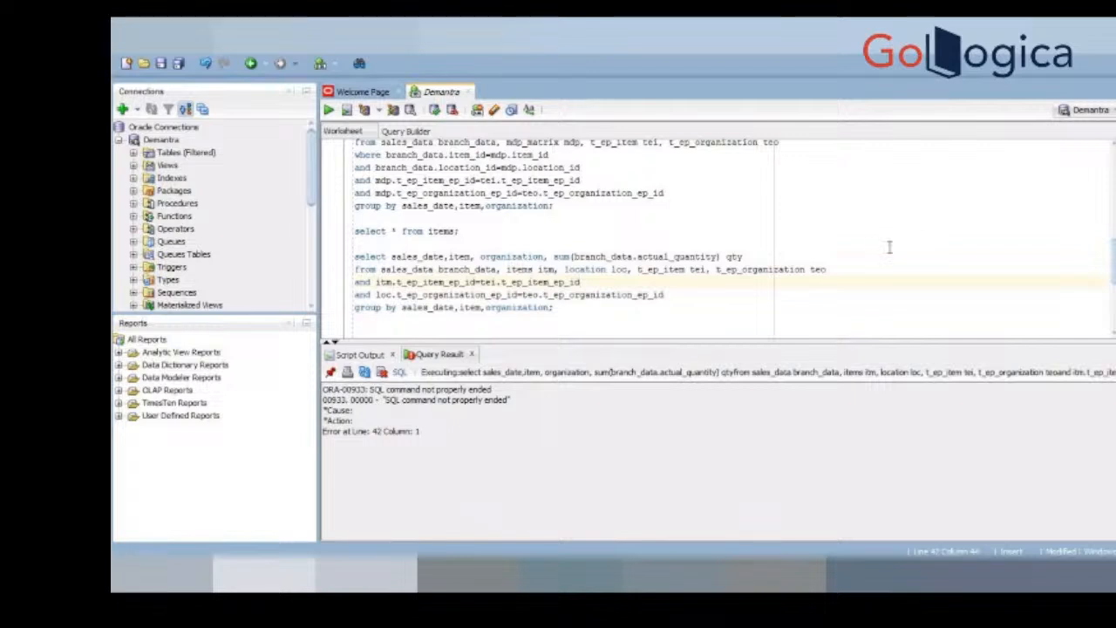
pyautogui.click(858, 269)
pyautogui.press('Return')
pyautogui.write('wer')
pyautogui.press('BackSpace')
pyautogui.write('her')
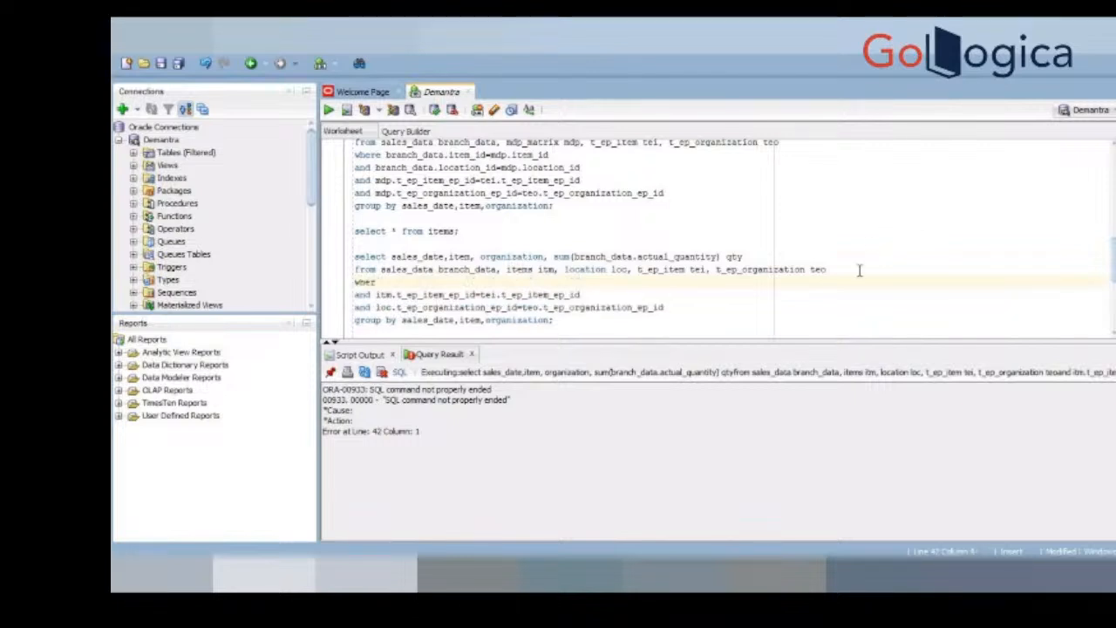
pyautogui.write('e i=1')
pyautogui.hotkey('ctrl', 'Return')
# Step: Examine the sales date, item, organization and quantity rows returned by the query without branch_data joins
pyautogui.moveTo(773, 340); pyautogui.dragTo(773, 328)
pyautogui.click(380, 395)
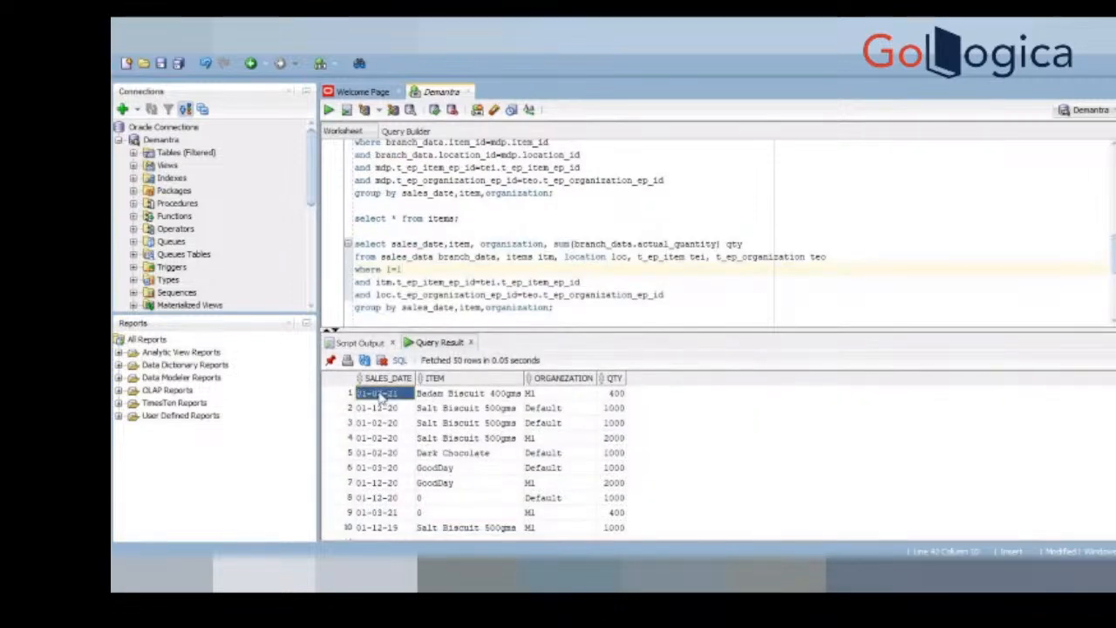
pyautogui.moveTo(380, 397); pyautogui.dragTo(586, 519)
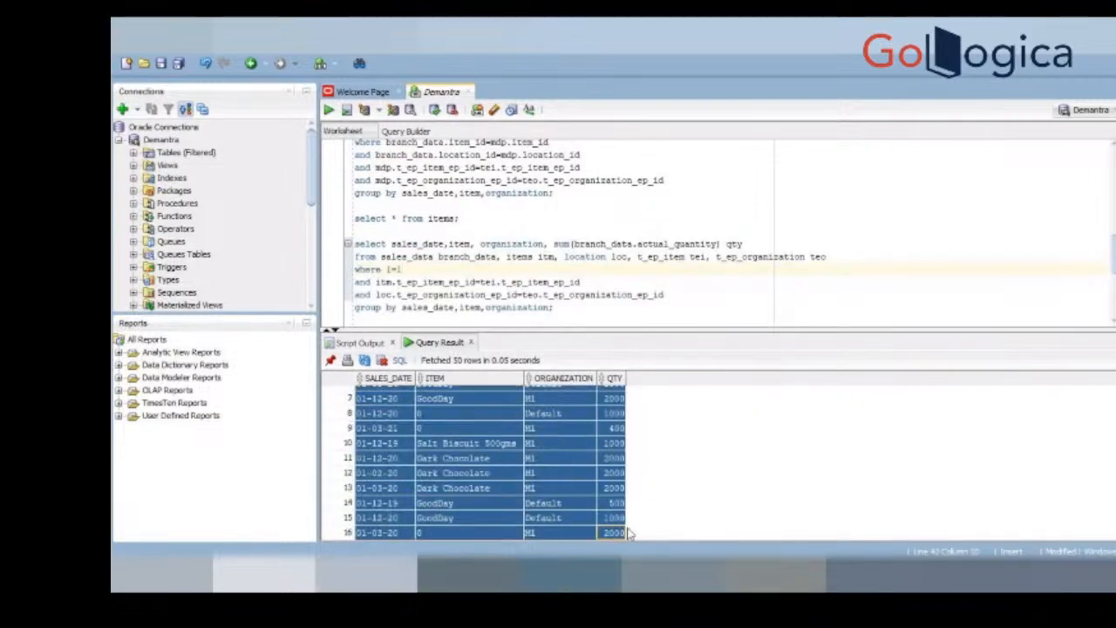
pyautogui.click(579, 516)
pyautogui.press('Down')
pyautogui.press('Down')
pyautogui.press('Down')
pyautogui.press('Down')
pyautogui.press('Down')
pyautogui.press('Down')
pyautogui.press('Down')
pyautogui.press('Down')
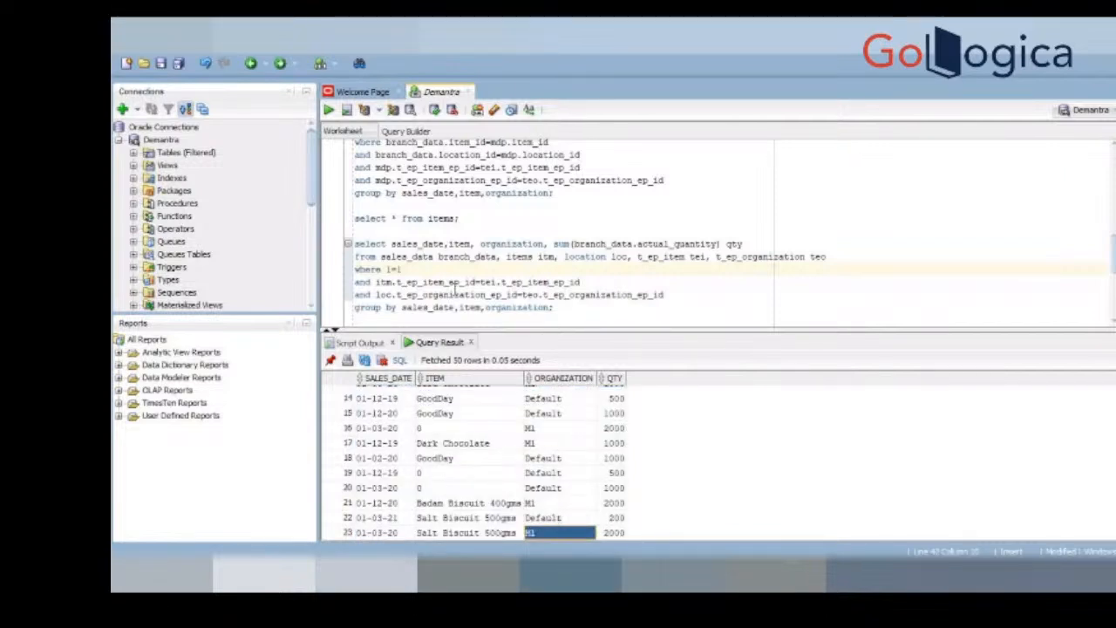
pyautogui.click(591, 281)
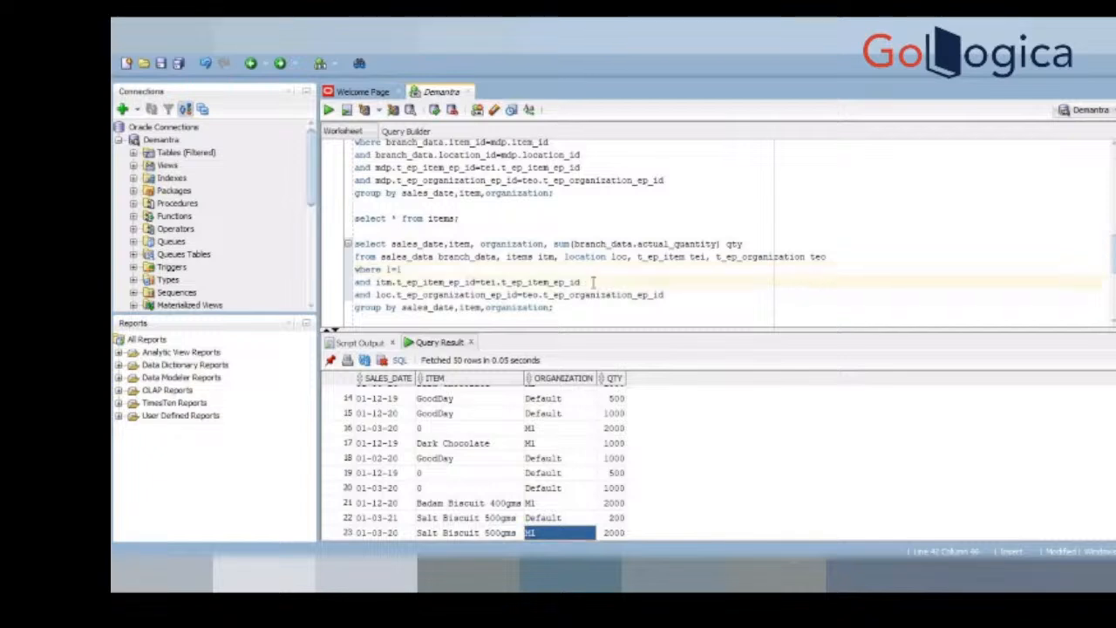
pyautogui.press('Return')
pyautogui.write('and')
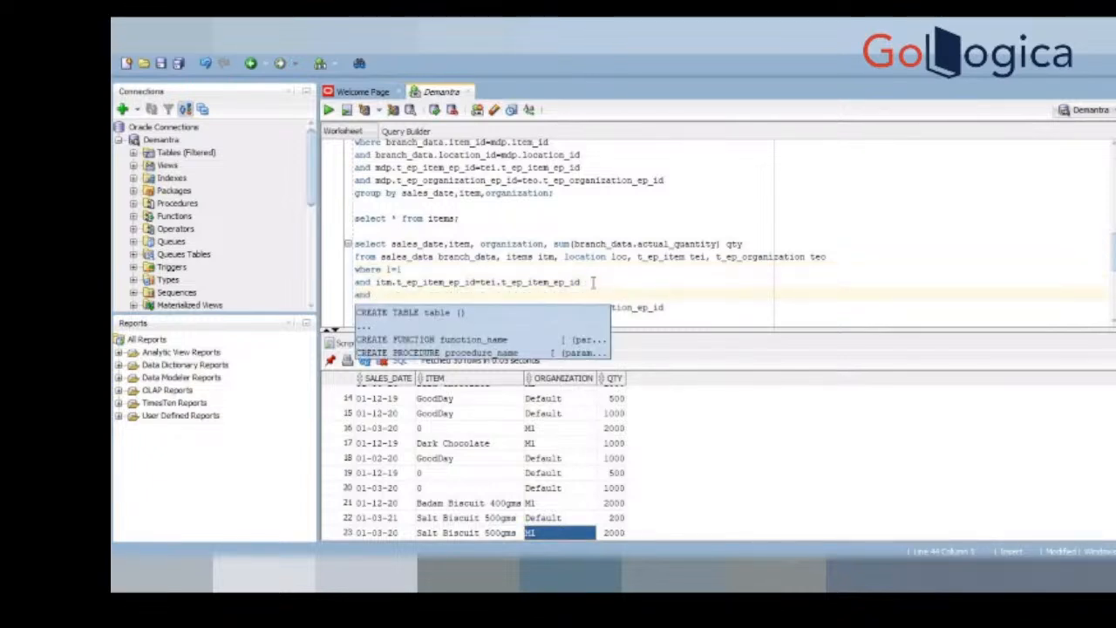
pyautogui.press('BackSpace')
pyautogui.press('BackSpace')
pyautogui.press('BackSpace')
pyautogui.press('BackSpace')
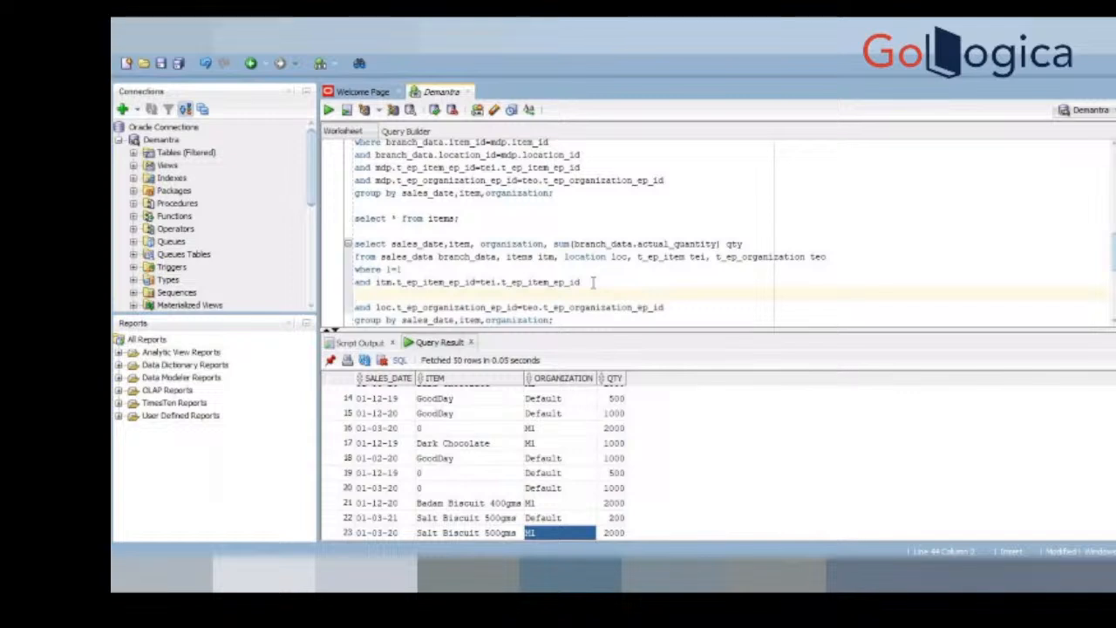
pyautogui.press('Delete')
# Step: Add the condition and branch_data.item_id=itm.item_id directly below where 1=1 in the copied query
pyautogui.click(425, 268)
pyautogui.press('Return')
pyautogui.write('and')
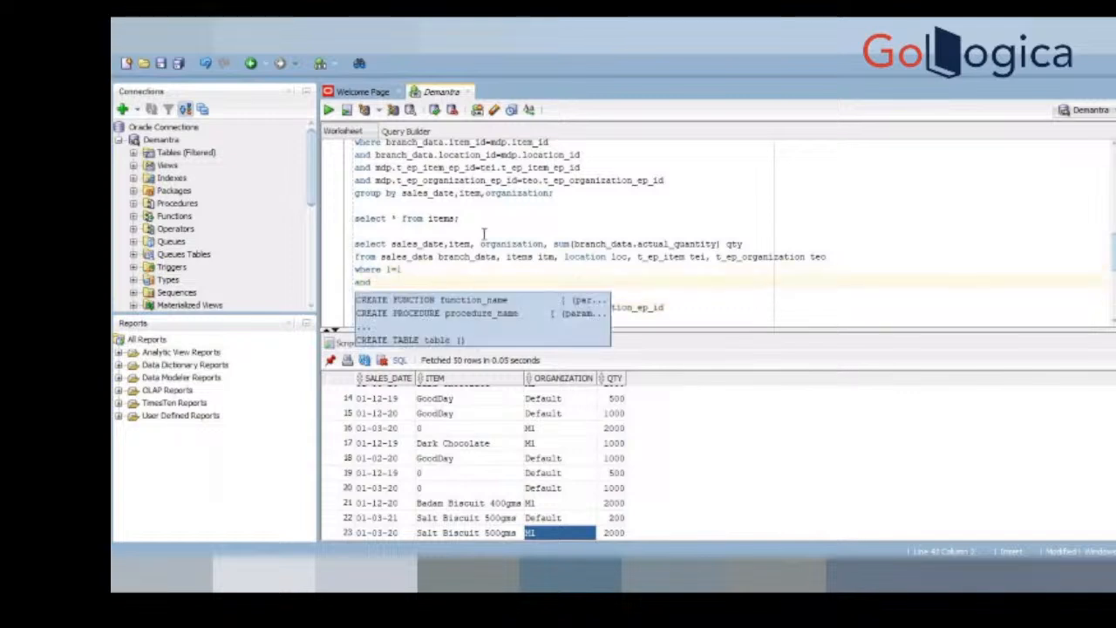
pyautogui.doubleClick(451, 257)
pyautogui.hotkey('ctrl', 'c')
pyautogui.click(419, 281)
pyautogui.hotkey('ctrl', 'v')
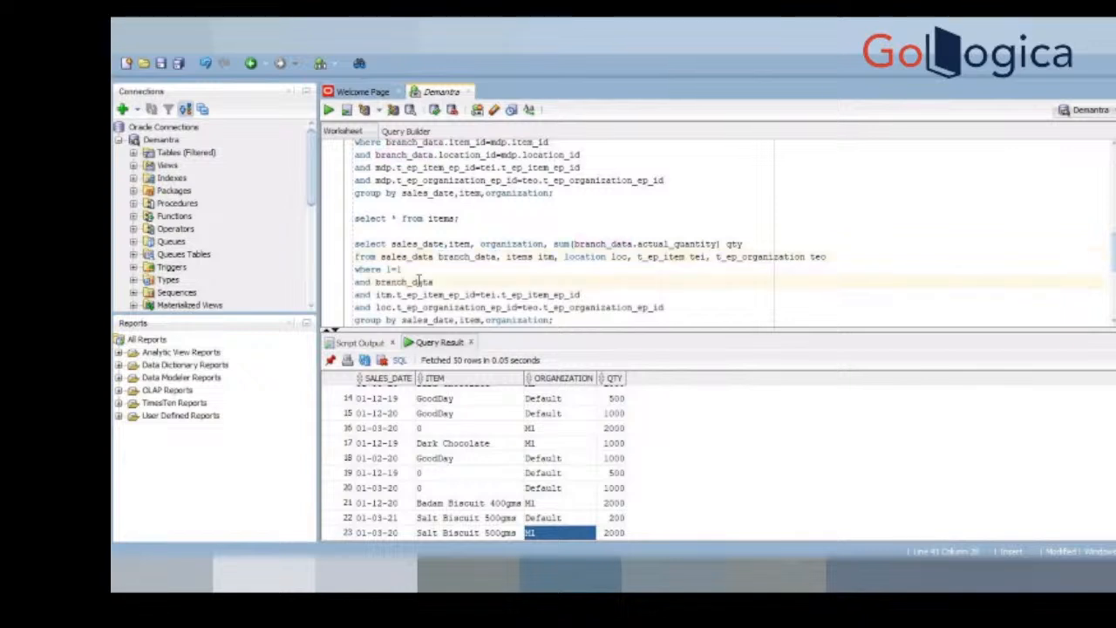
pyautogui.write('.')
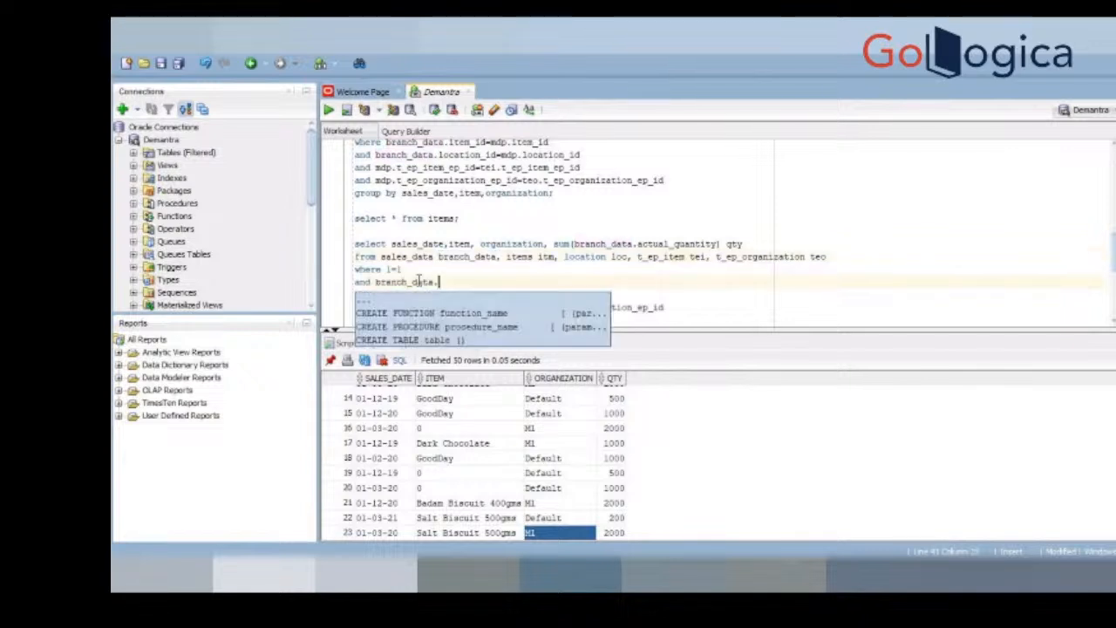
pyautogui.write('item_id=')
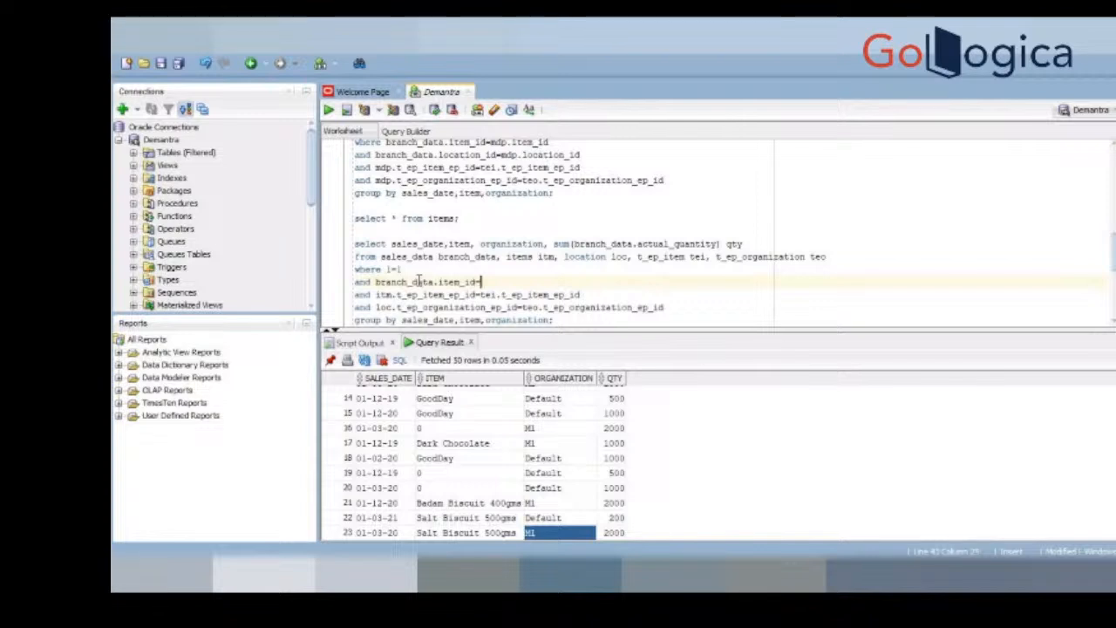
pyautogui.write('i')
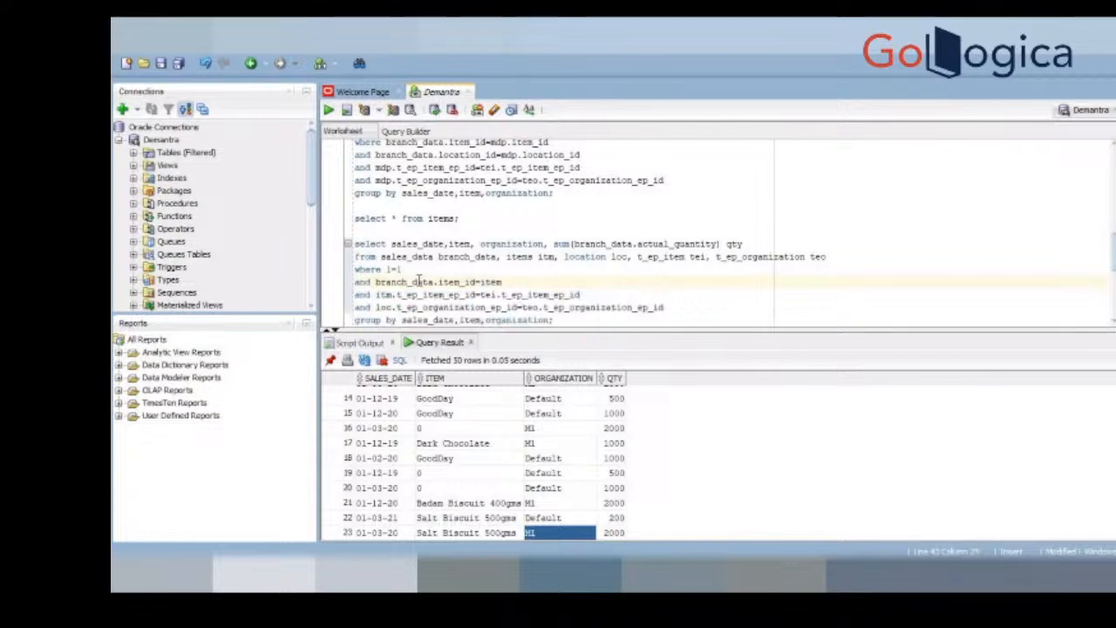
pyautogui.write('tm.item_id')
# Step: Add the condition and branch_data.location_id=loc.location_id below the item join and run the copied query
pyautogui.press('Return')
pyautogui.write('and bran')
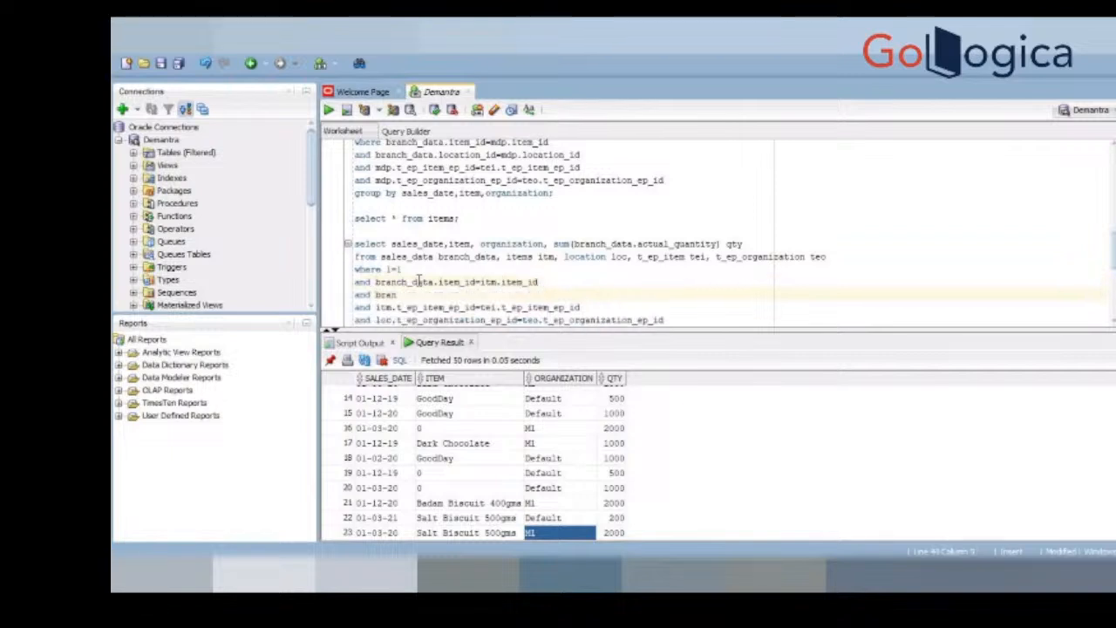
pyautogui.write('ch_data.location_id=loc.')
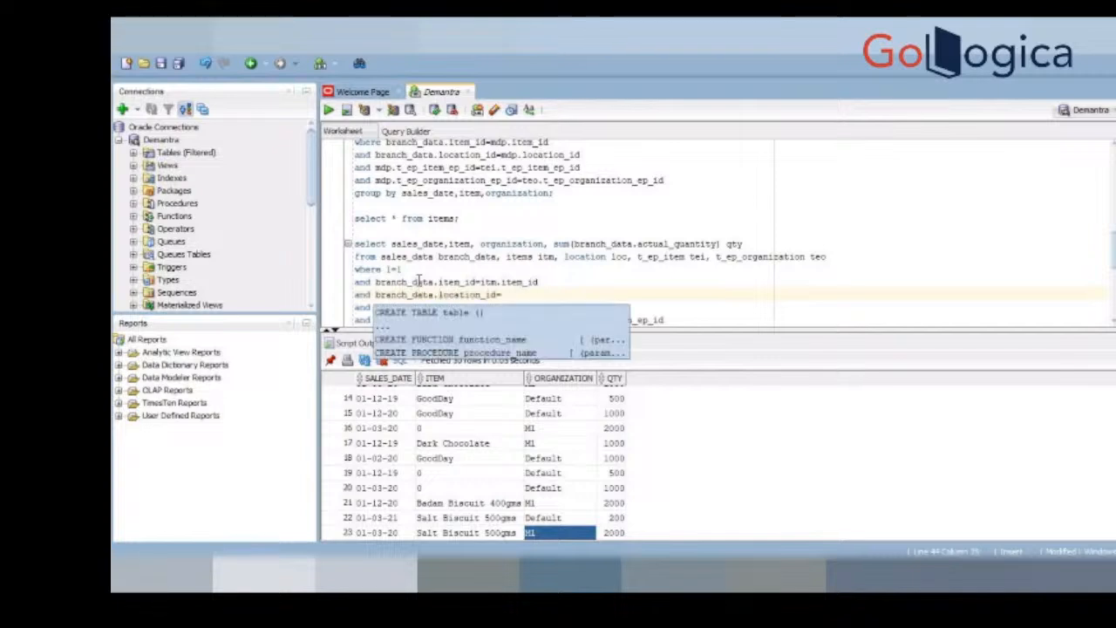
pyautogui.write('location_id')
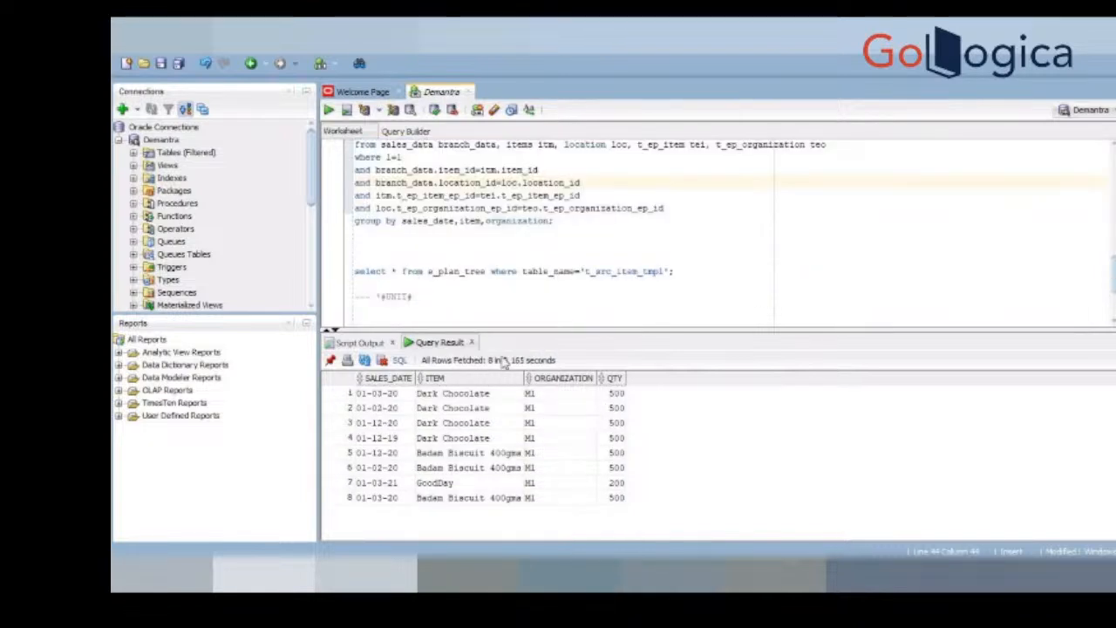
# Step: Review the rows returned by the items and location query, then look back at the original mdp_matrix query
pyautogui.moveTo(366, 393); pyautogui.dragTo(610, 508)
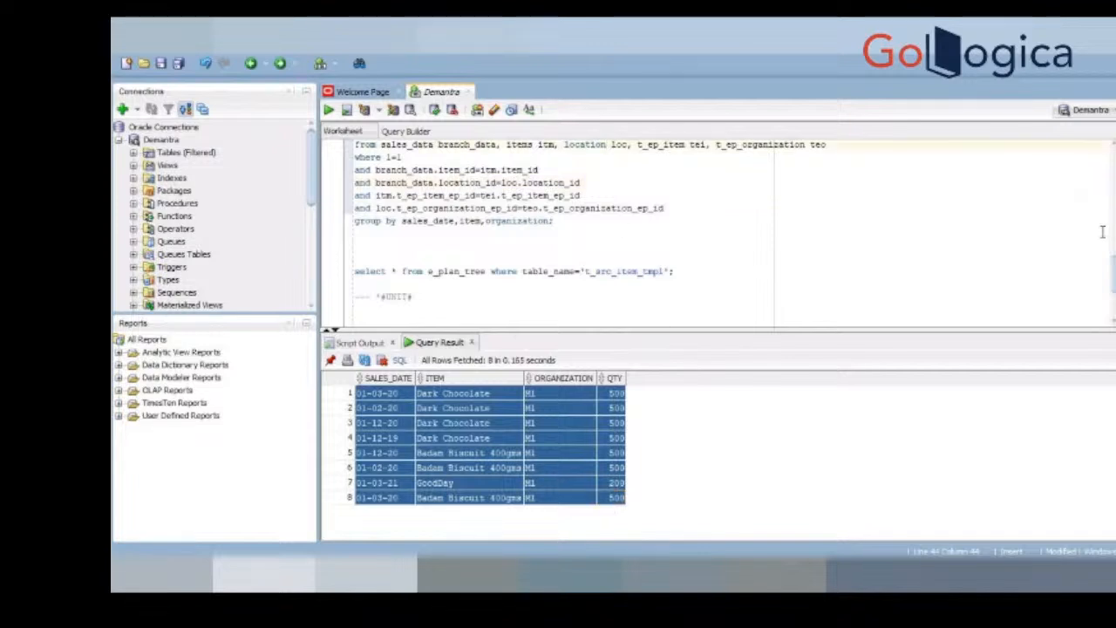
pyautogui.press('Down')
pyautogui.press('Down')
pyautogui.press('Up')
pyautogui.press('Up')
pyautogui.press('Up')
pyautogui.press('Up')
pyautogui.press('Up')
pyautogui.press('Up')
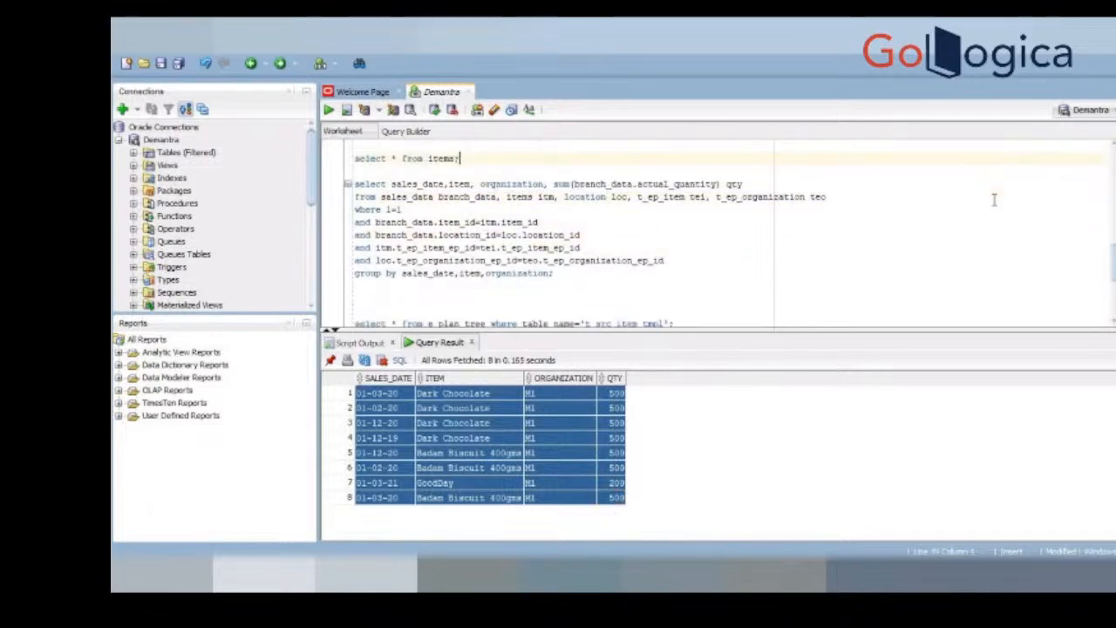
pyautogui.press('Up')
pyautogui.press('Up')
pyautogui.press('Up')
pyautogui.press('Up')
pyautogui.press('Up')
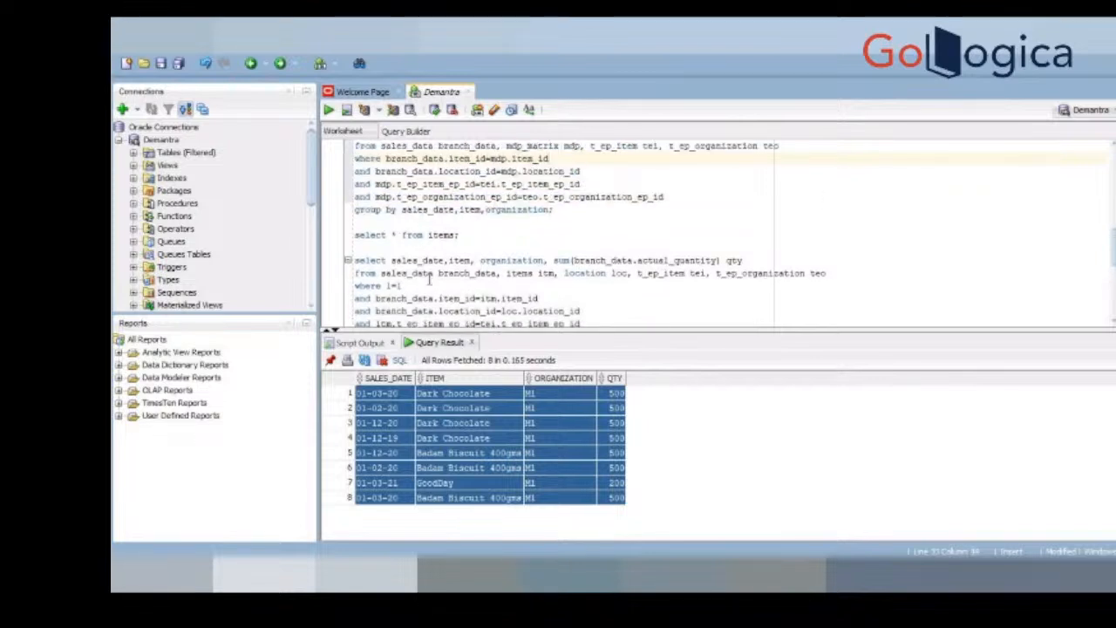
# Step: Compare the tables and join conditions of the items and location query with those of the mdp_matrix query
pyautogui.doubleClick(519, 273)
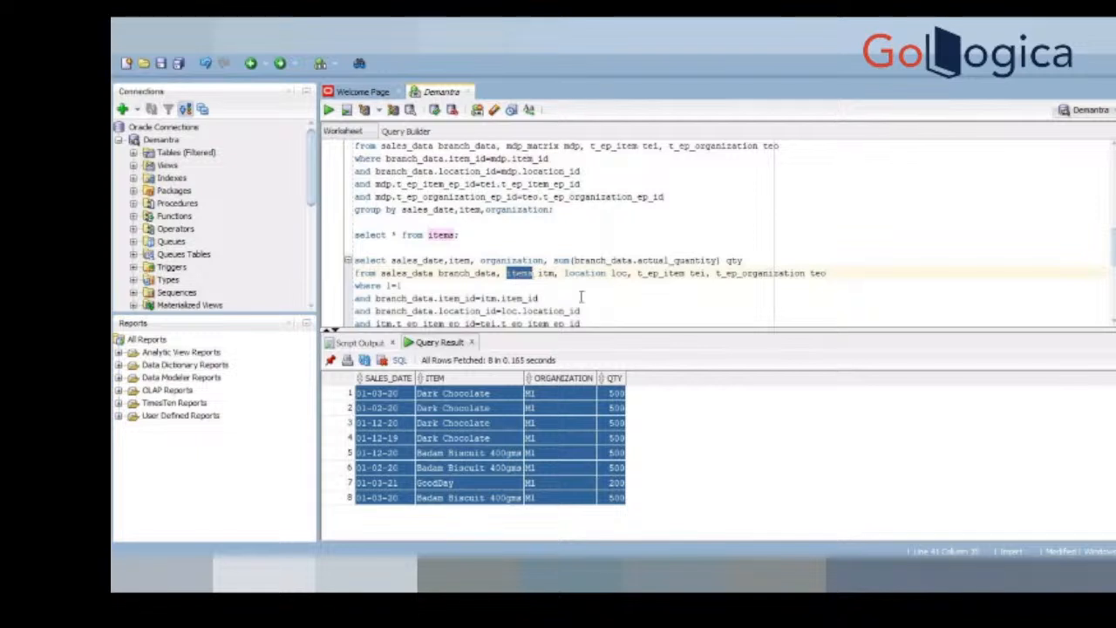
pyautogui.click(629, 307)
pyautogui.click(581, 293)
pyautogui.moveTo(623, 329); pyautogui.dragTo(622, 353)
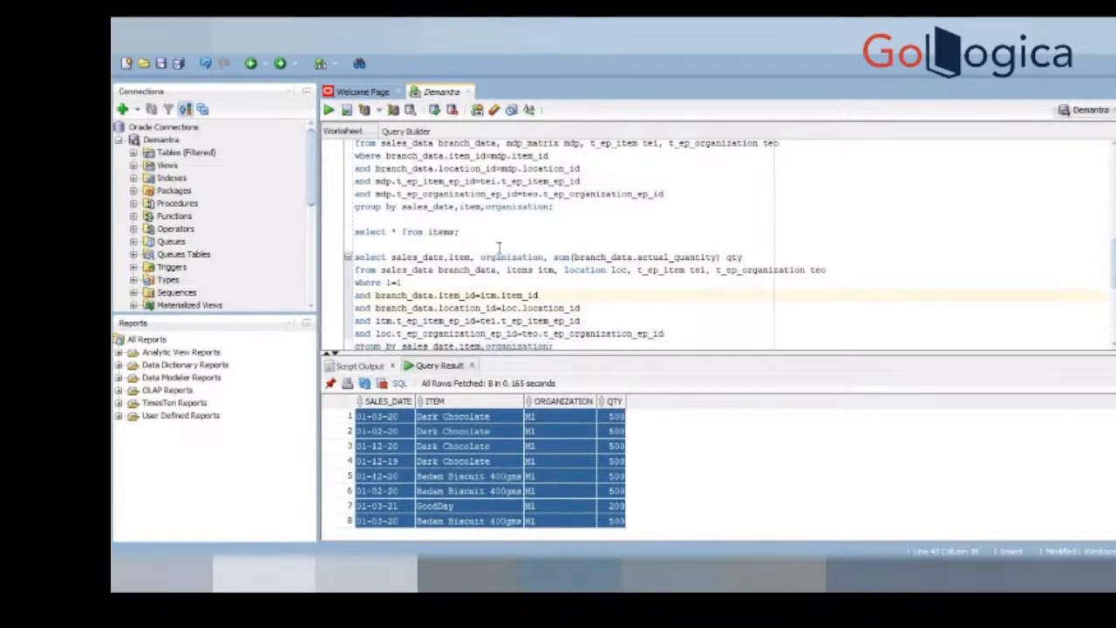
pyautogui.click(521, 144)
pyautogui.scroll(1, 521, 145)
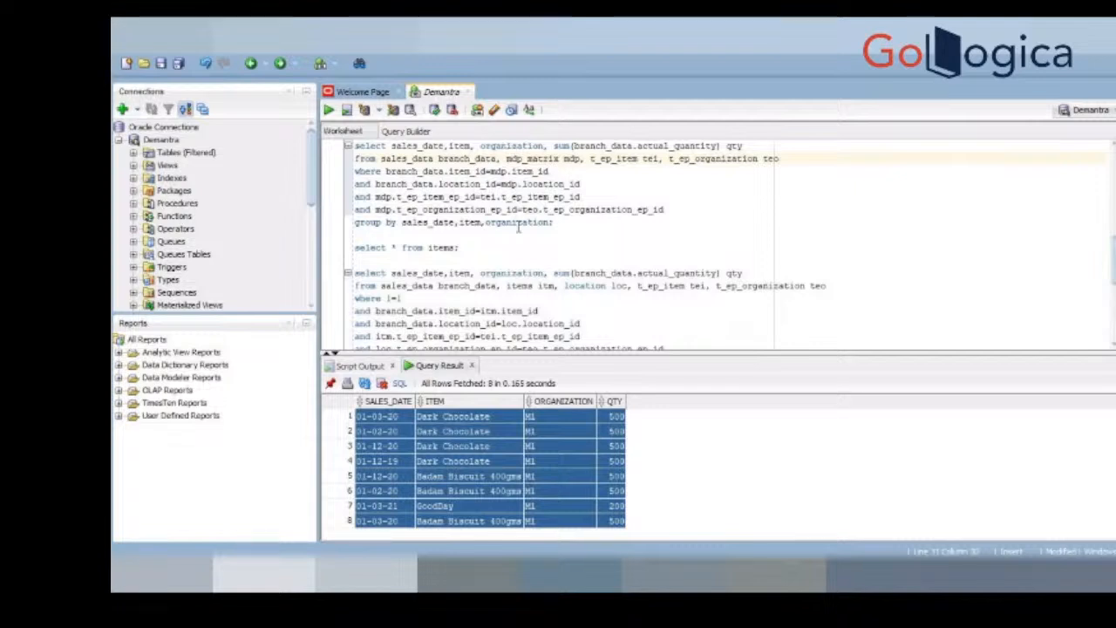
pyautogui.click(562, 325)
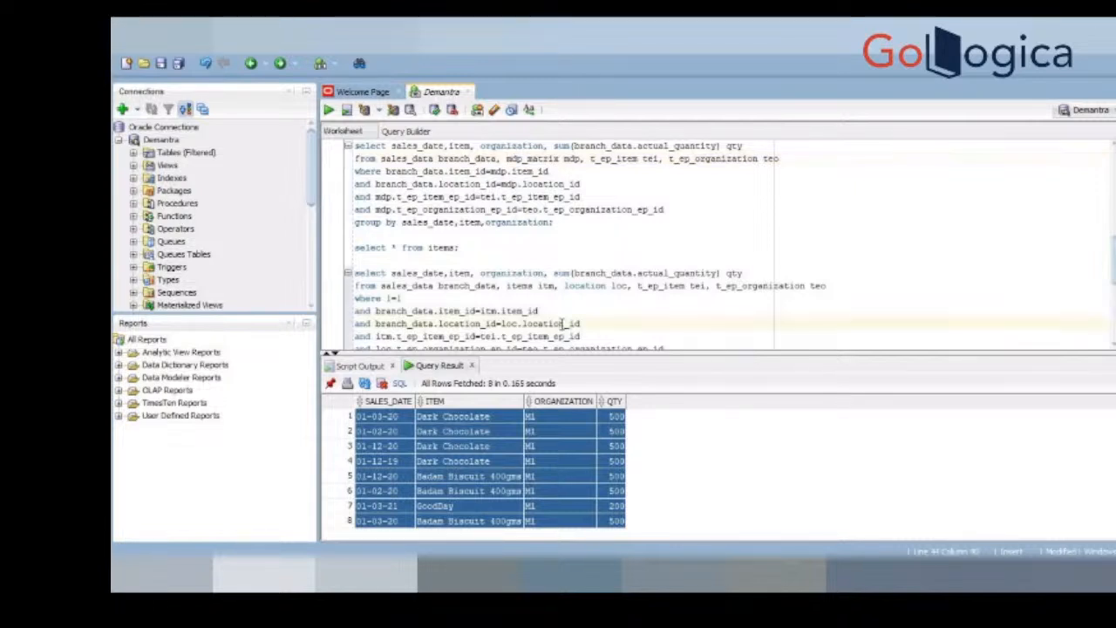
pyautogui.scroll(-1, 562, 325)
pyautogui.scroll(-1, 562, 323)
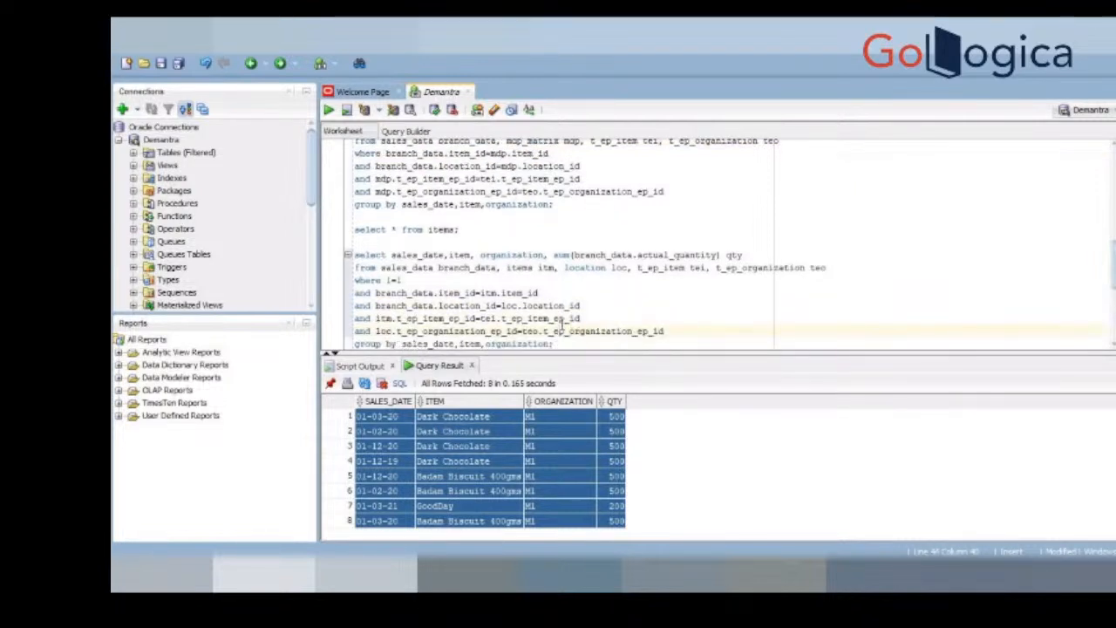
pyautogui.click(624, 303)
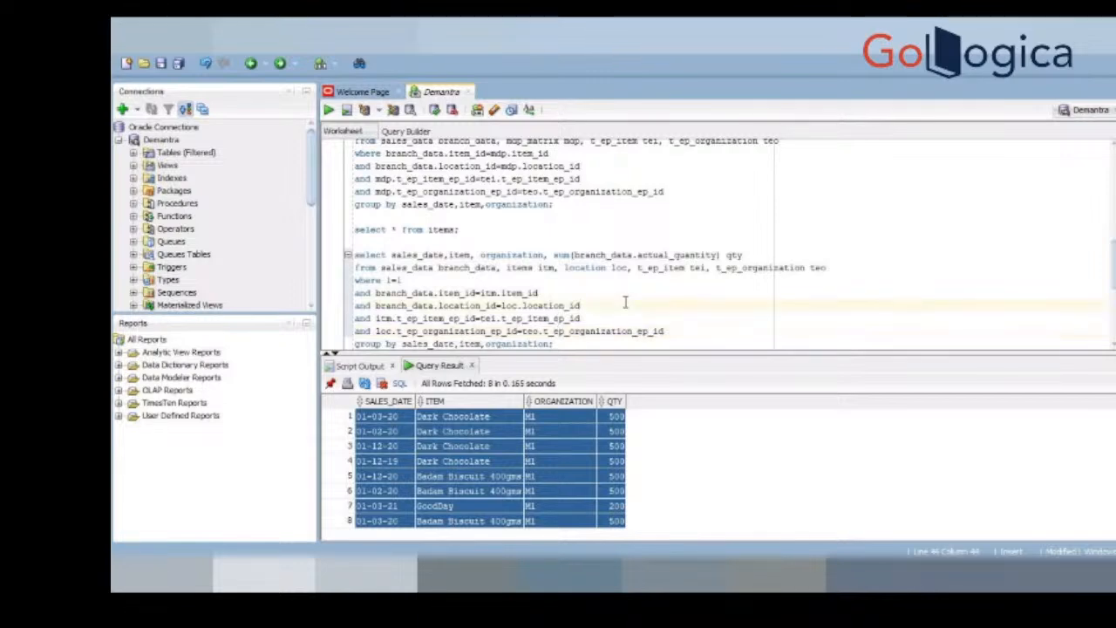
# Step: Switch to Demantra Business Modeler and view the expression properties of the 2 Month Lag Fcst series
pyautogui.hotkey('alt', 'Tab')
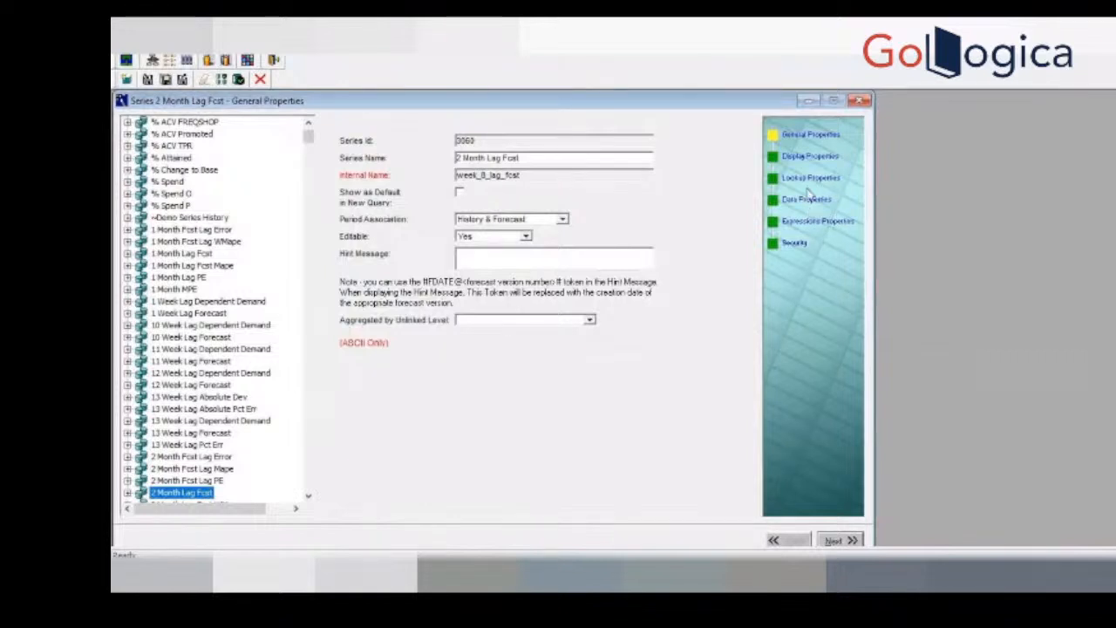
pyautogui.click(820, 221)
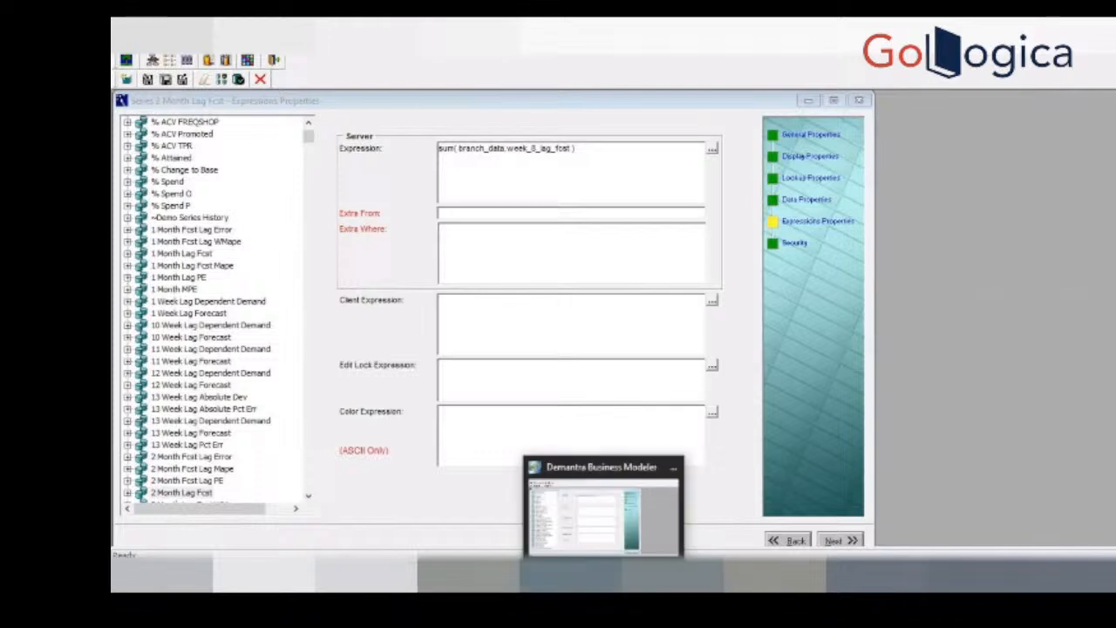
pyautogui.click(601, 574)
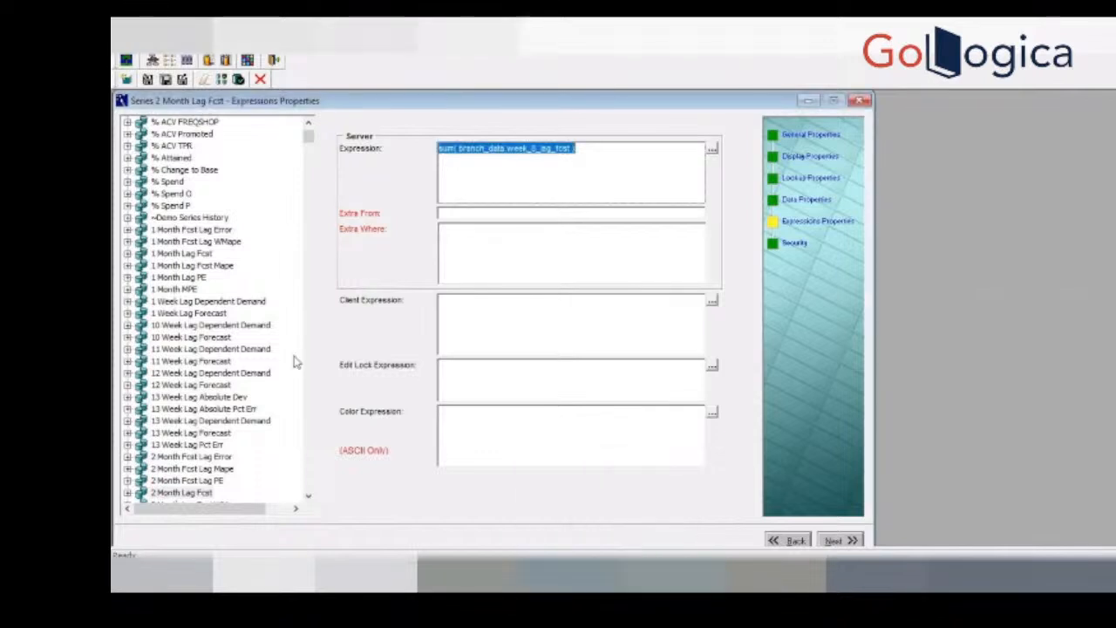
# Step: Open the ~Demo Series History series and check its general properties and its data table and update field settings
pyautogui.click(190, 219)
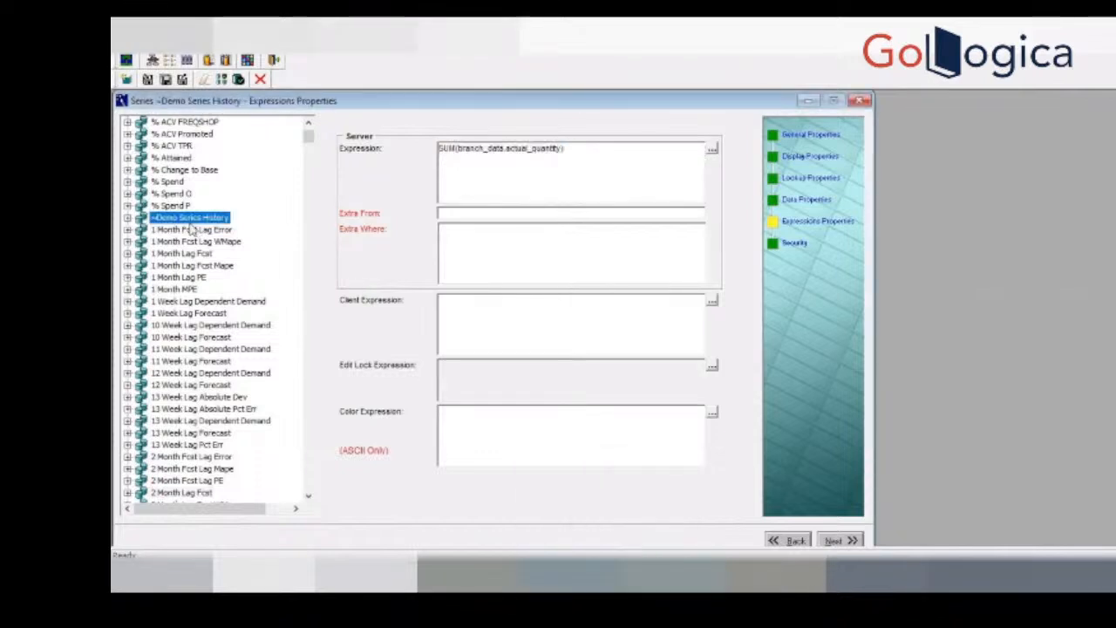
pyautogui.click(815, 137)
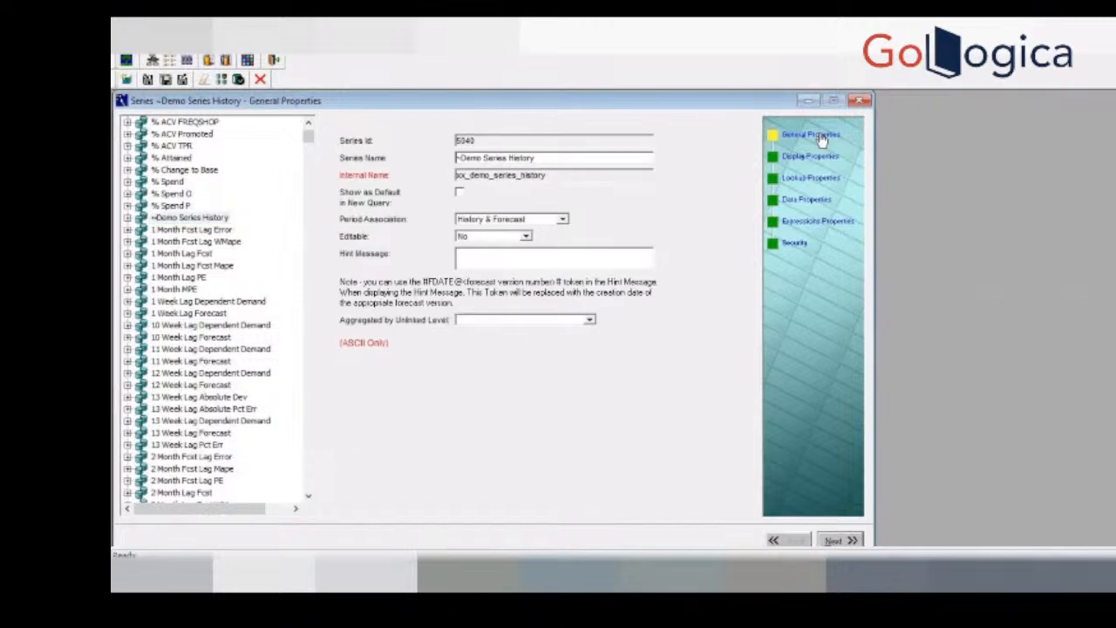
pyautogui.click(819, 200)
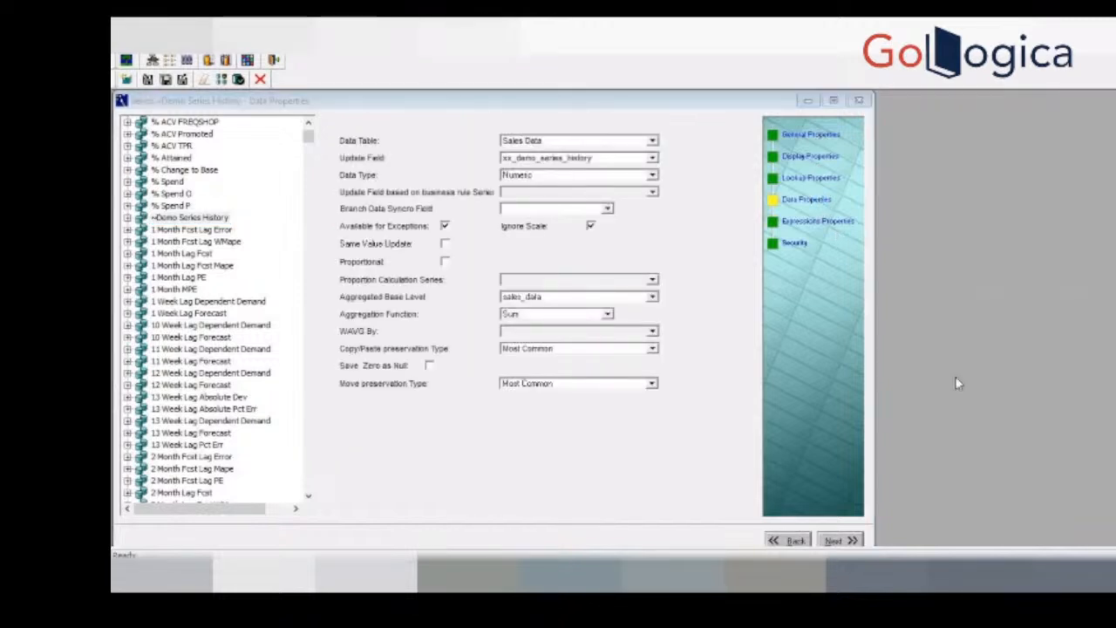
pyautogui.click(654, 235)
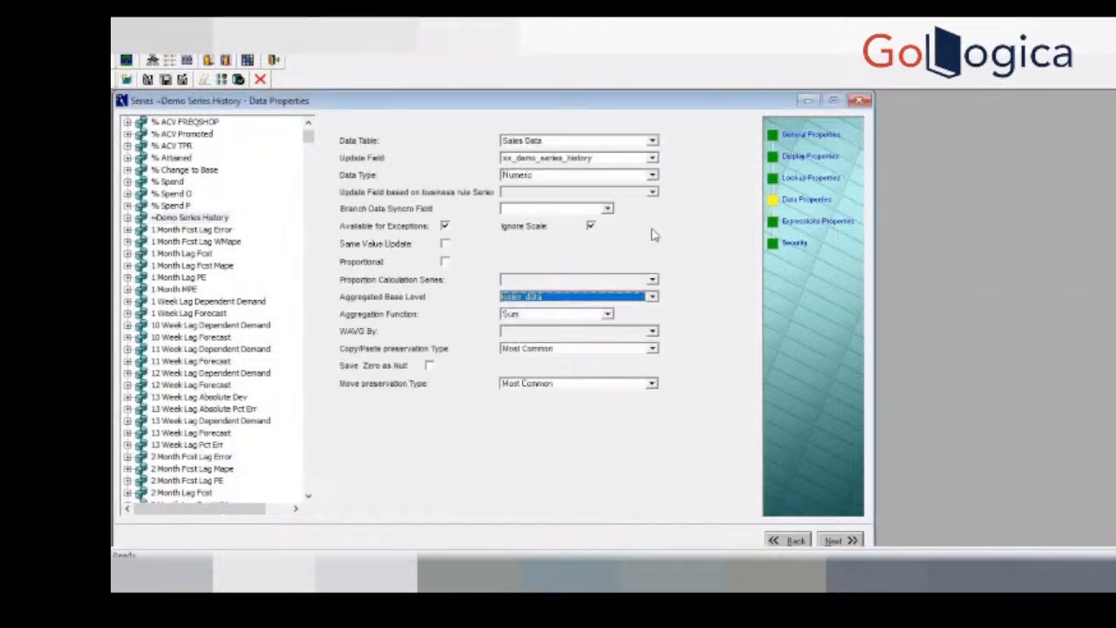
pyautogui.click(537, 142)
pyautogui.scroll(-10, 656, 187)
pyautogui.scroll(10, 659, 200)
pyautogui.click(572, 155)
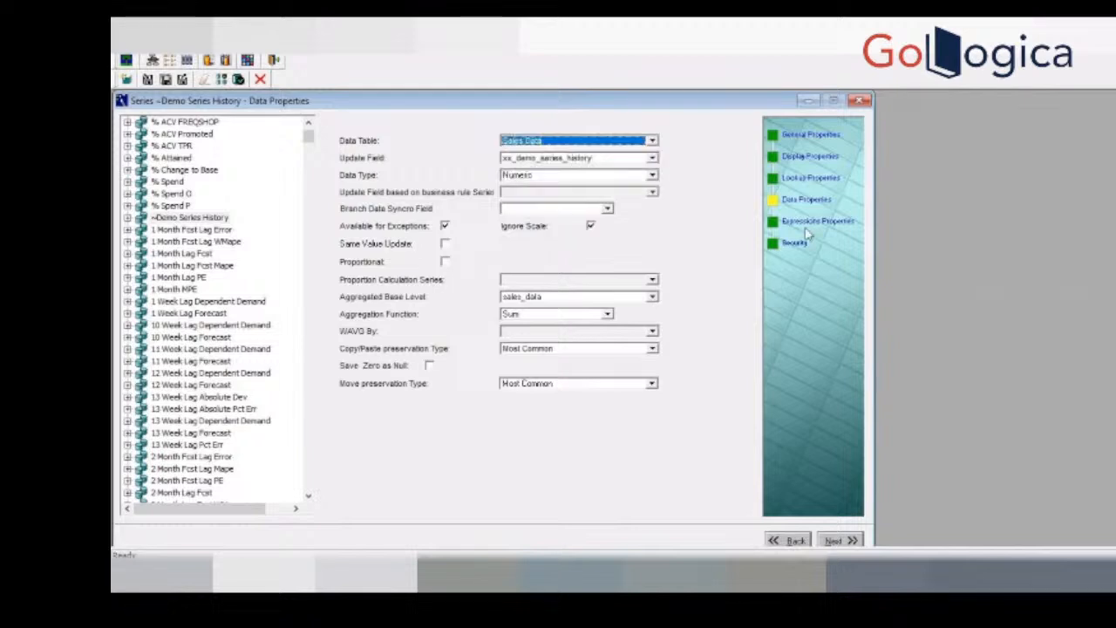
# Step: View the expression properties of the ~Demo Series History series and examine its server expression
pyautogui.click(811, 223)
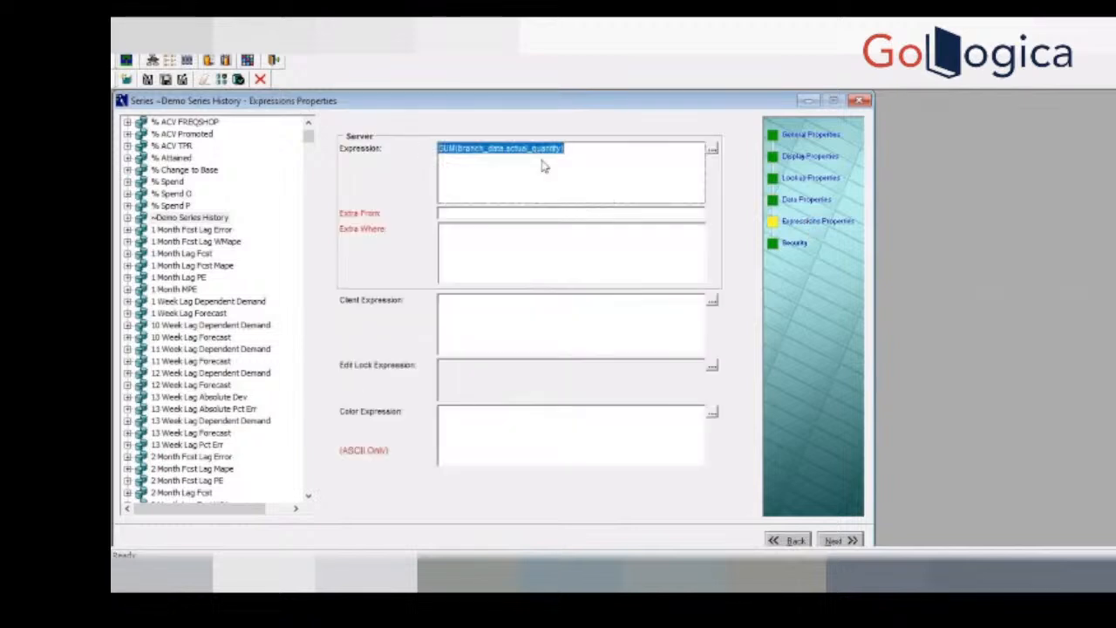
pyautogui.click(511, 155)
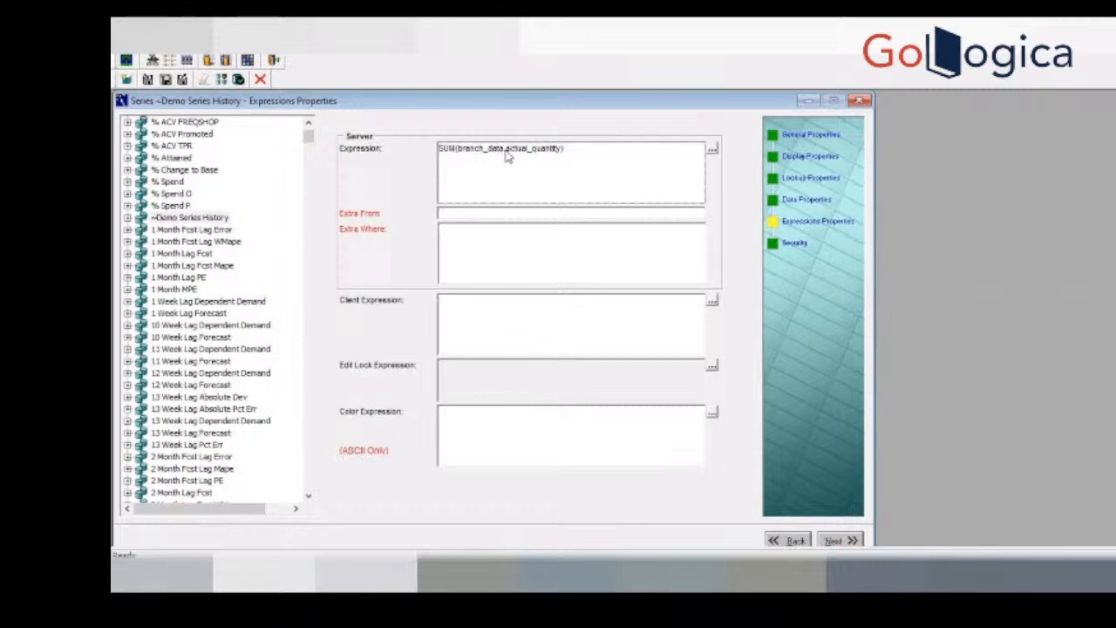
pyautogui.click(506, 152)
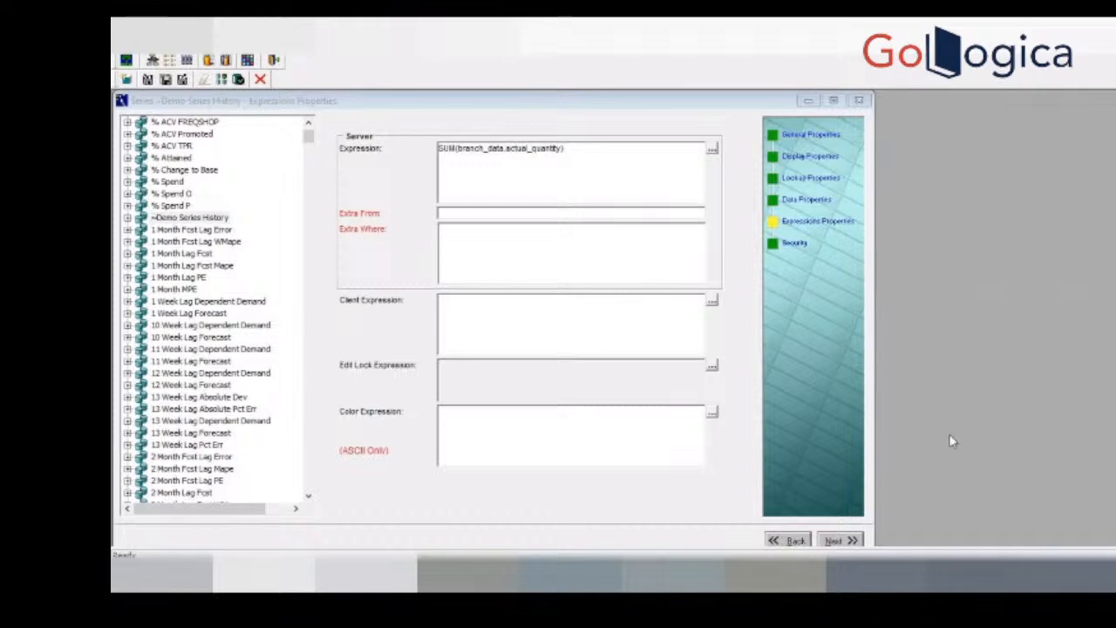
pyautogui.click(638, 252)
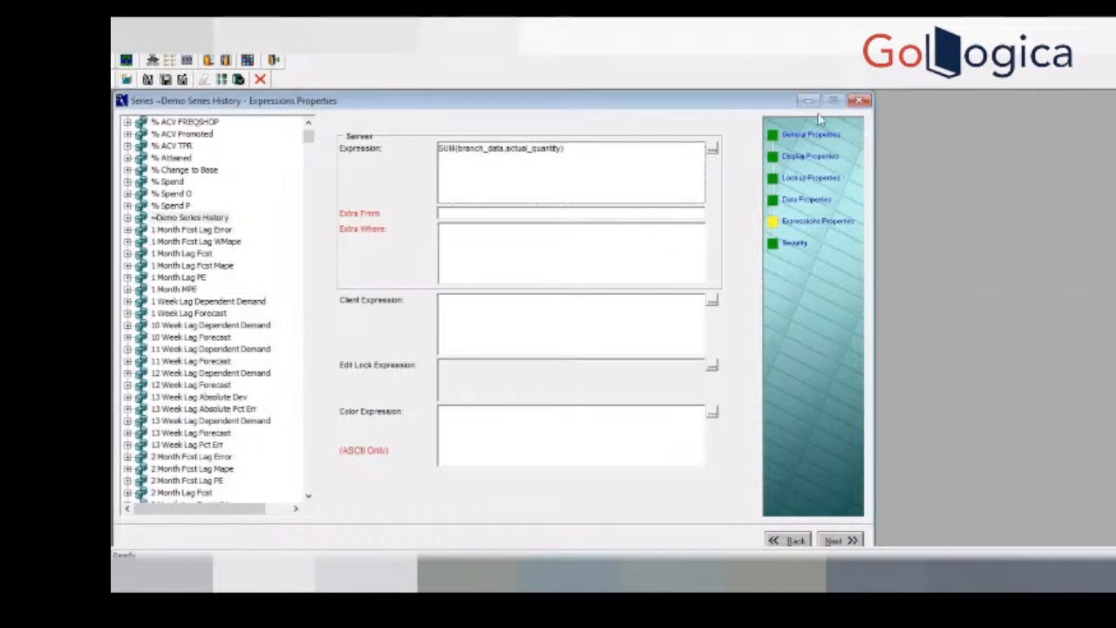
# Step: Return to the series' data properties and browse the available data table choices, including the matrix and level tables
pyautogui.click(806, 198)
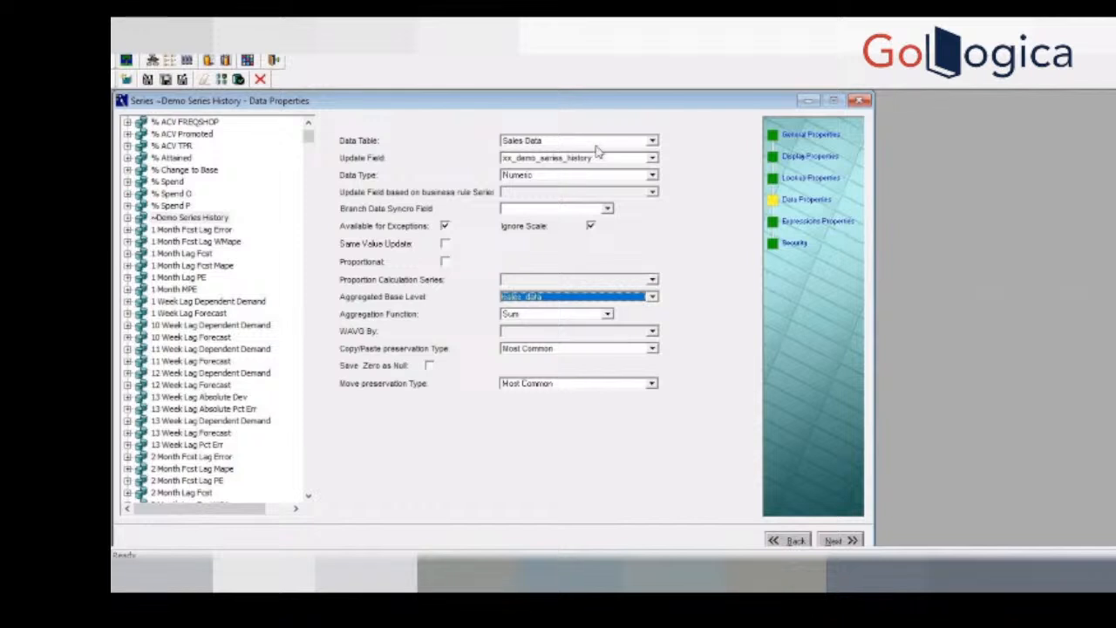
pyautogui.click(610, 143)
pyautogui.scroll(-8, 653, 179)
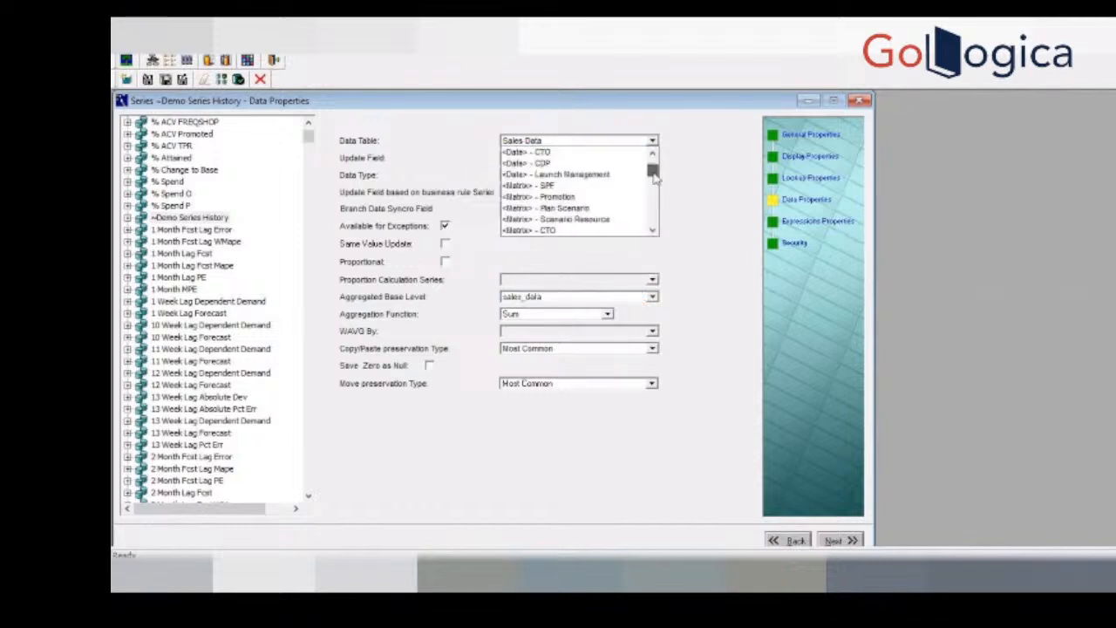
pyautogui.click(652, 231)
pyautogui.click(652, 231)
pyautogui.click(652, 231)
pyautogui.click(652, 231)
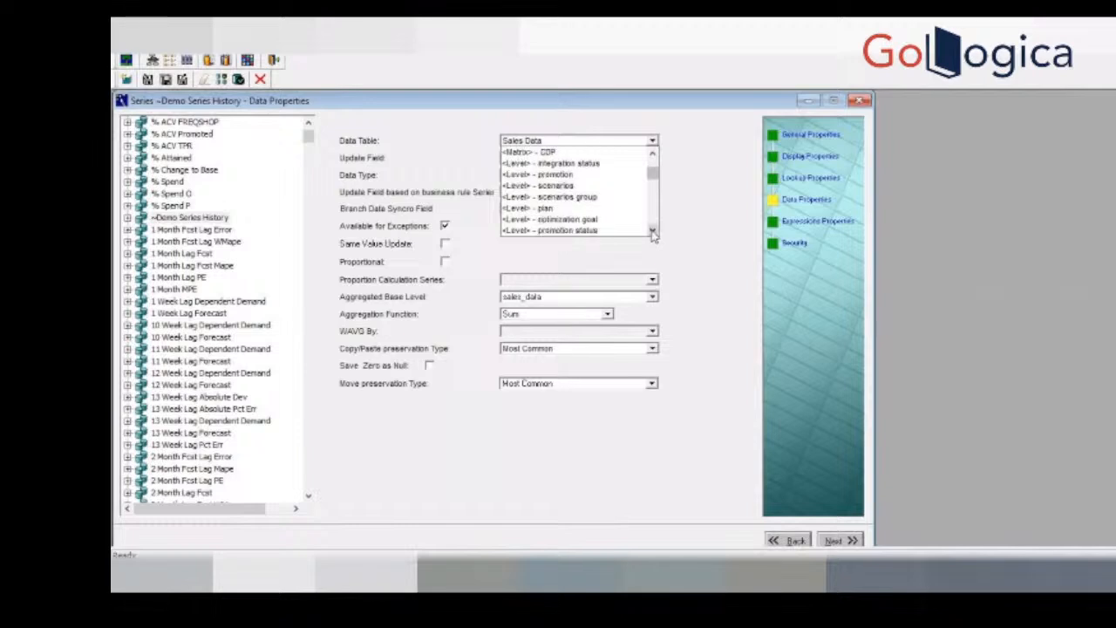
pyautogui.click(652, 152)
pyautogui.click(652, 152)
pyautogui.click(652, 151)
pyautogui.click(652, 152)
pyautogui.click(652, 152)
pyautogui.click(653, 152)
pyautogui.click(653, 152)
pyautogui.click(653, 152)
pyautogui.click(653, 153)
pyautogui.click(653, 153)
pyautogui.click(653, 153)
pyautogui.click(653, 153)
pyautogui.click(653, 152)
pyautogui.click(654, 151)
pyautogui.moveTo(654, 163); pyautogui.dragTo(655, 205)
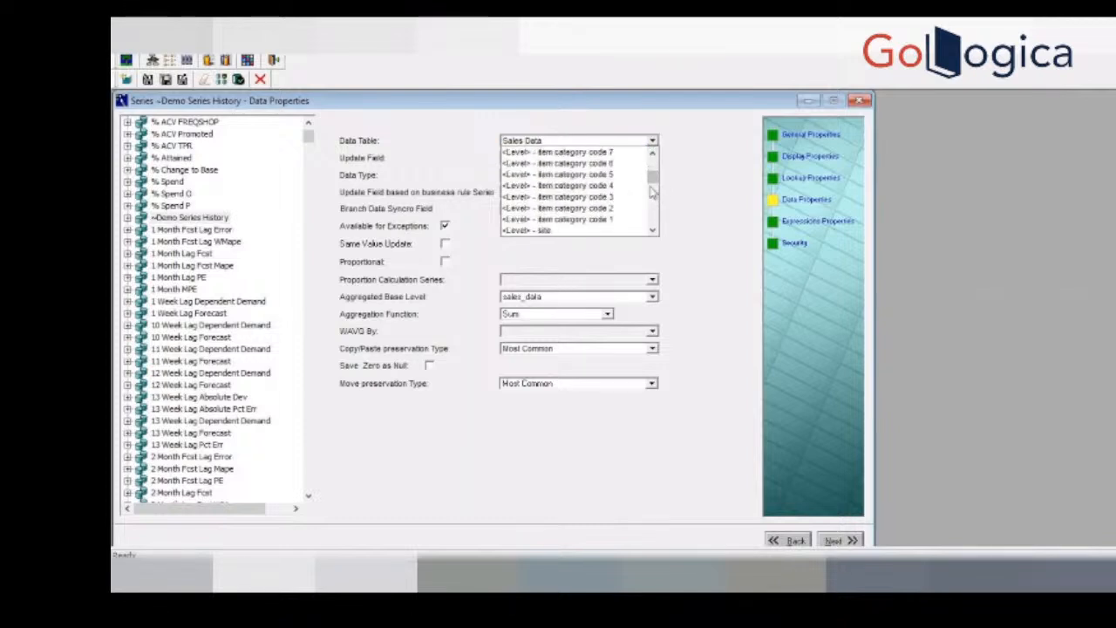
pyautogui.click(652, 154)
pyautogui.click(652, 154)
pyautogui.click(652, 153)
pyautogui.click(652, 154)
pyautogui.click(652, 196)
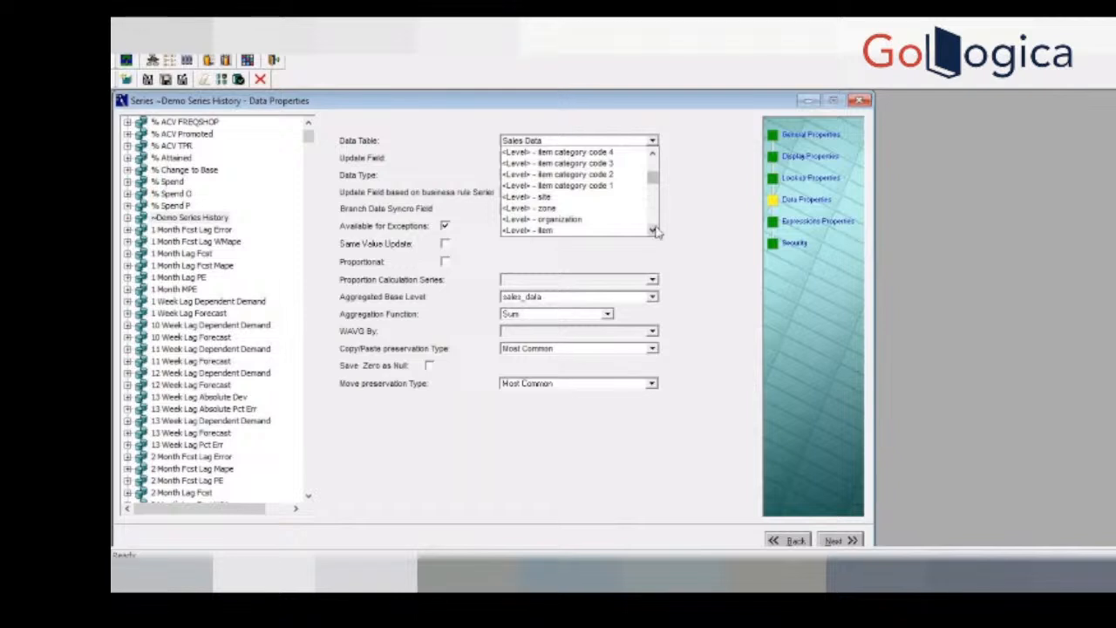
pyautogui.click(653, 231)
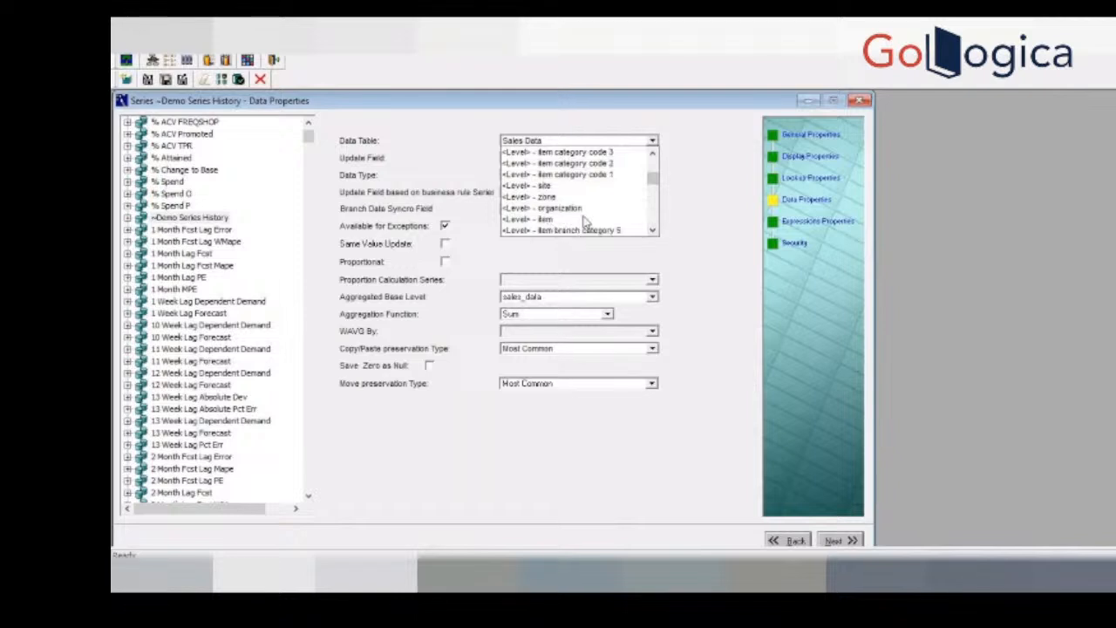
pyautogui.click(584, 219)
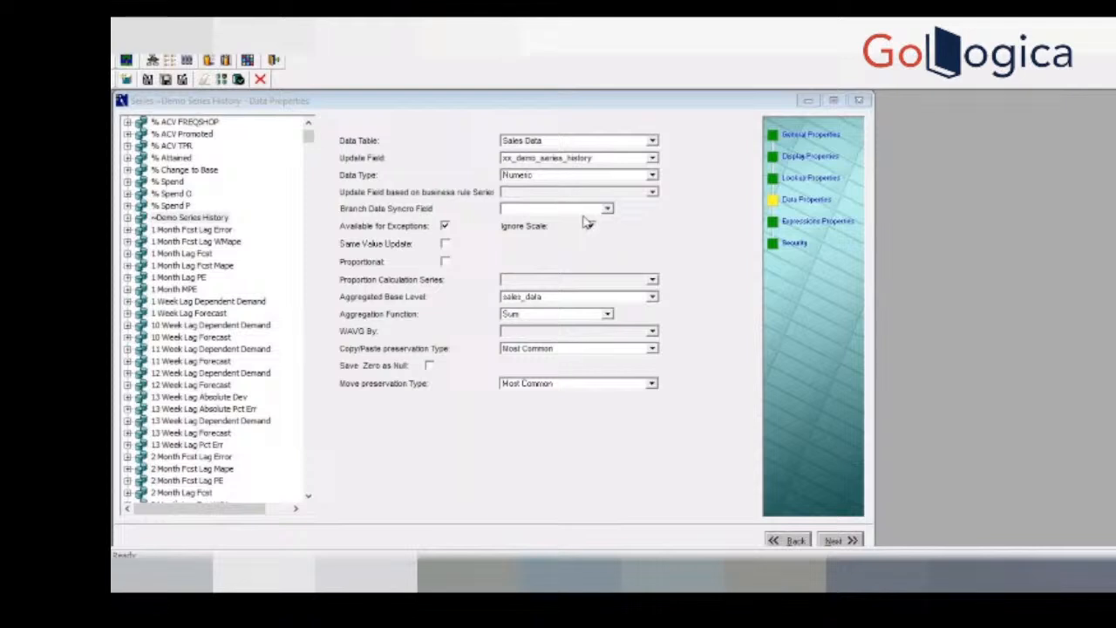
# Step: Check the series' general properties, then review the first data table choices, such as Sales Data and Mdp Matrix
pyautogui.click(815, 134)
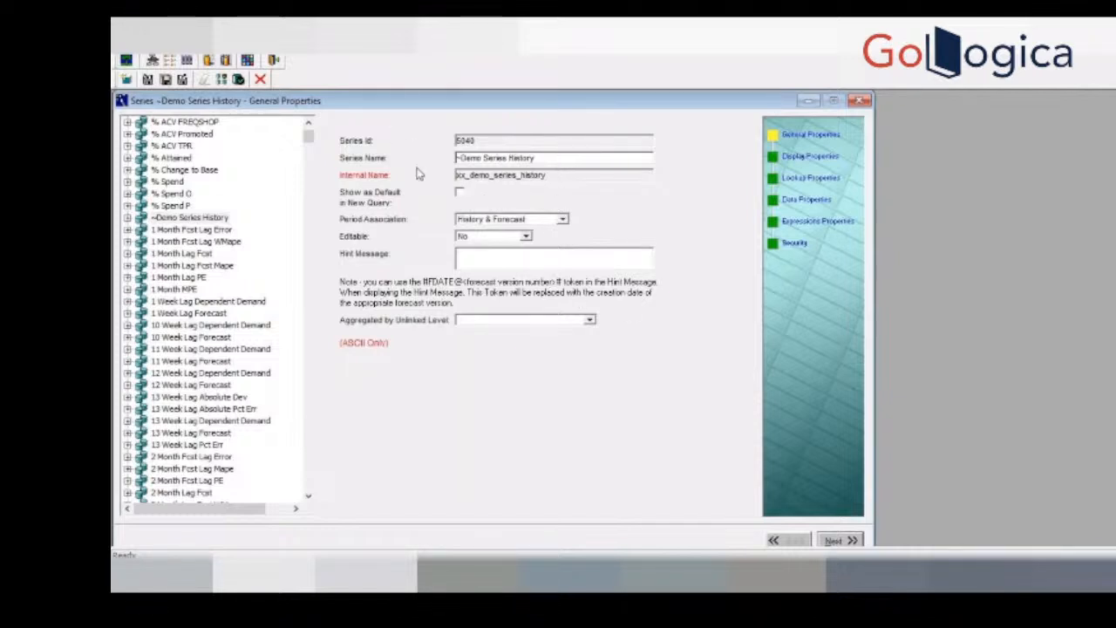
pyautogui.click(811, 201)
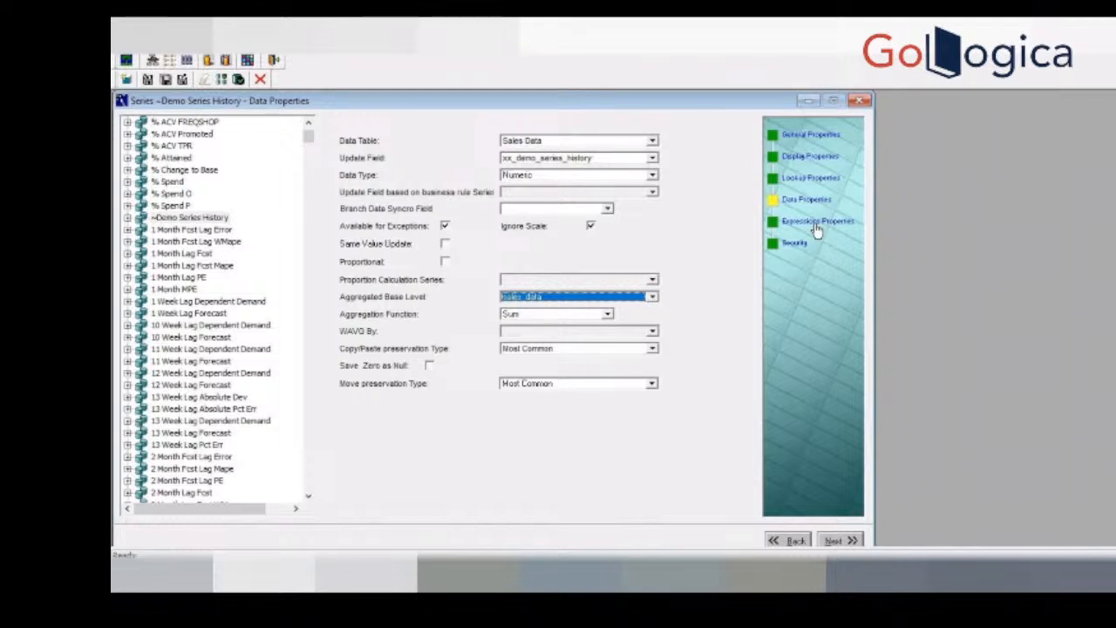
pyautogui.click(653, 142)
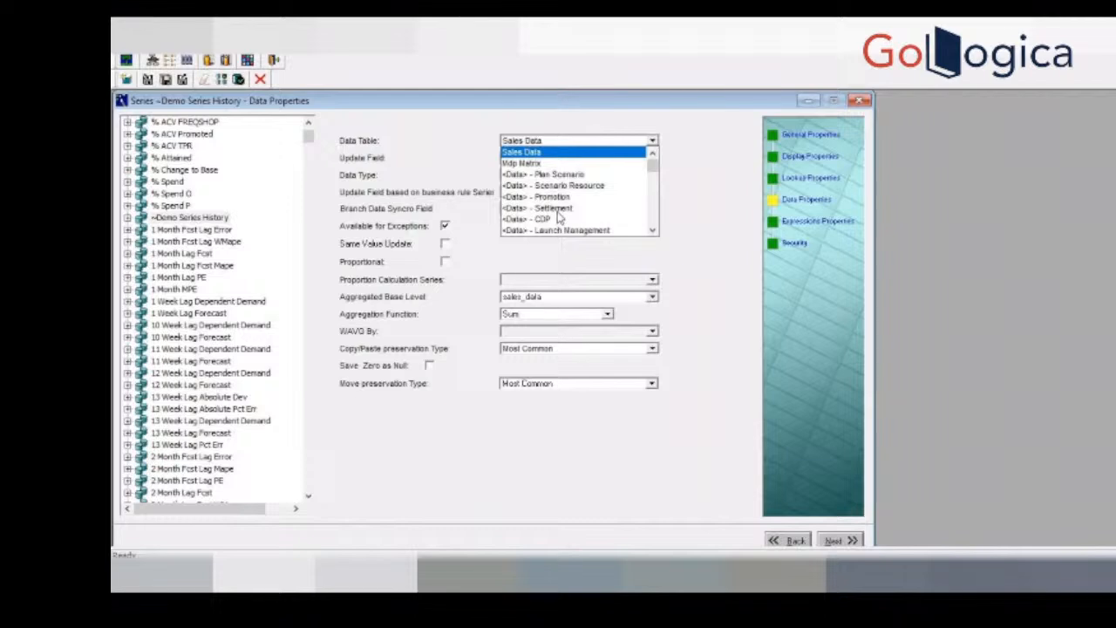
pyautogui.click(792, 206)
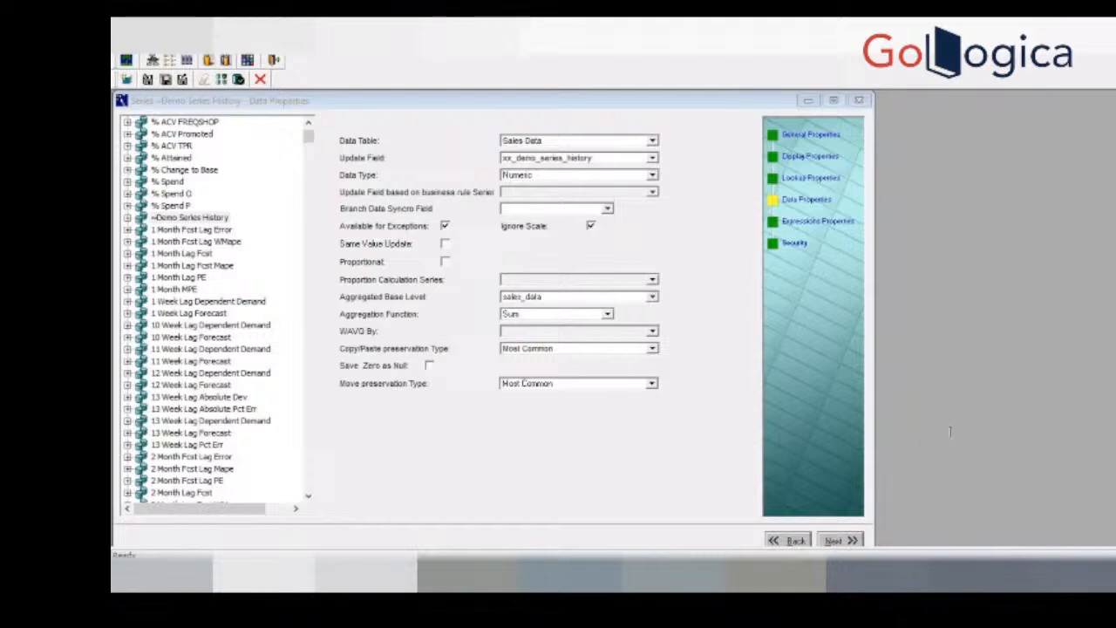
# Step: Reopen the series' expression properties and inspect the branch_data table reference in the server expression
pyautogui.click(936, 474)
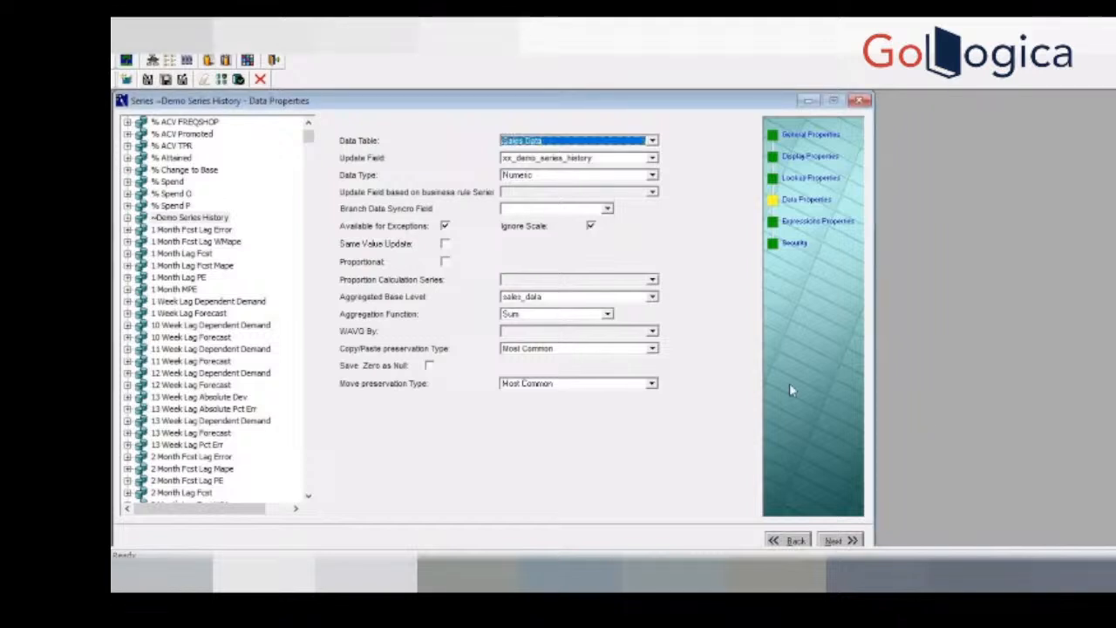
pyautogui.click(811, 222)
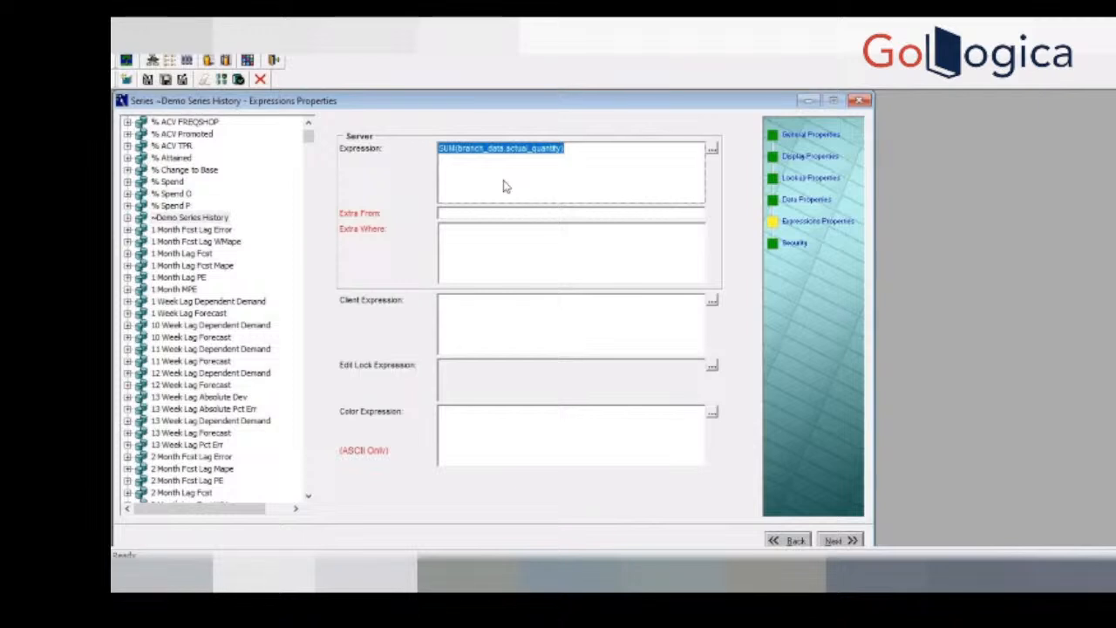
pyautogui.click(504, 149)
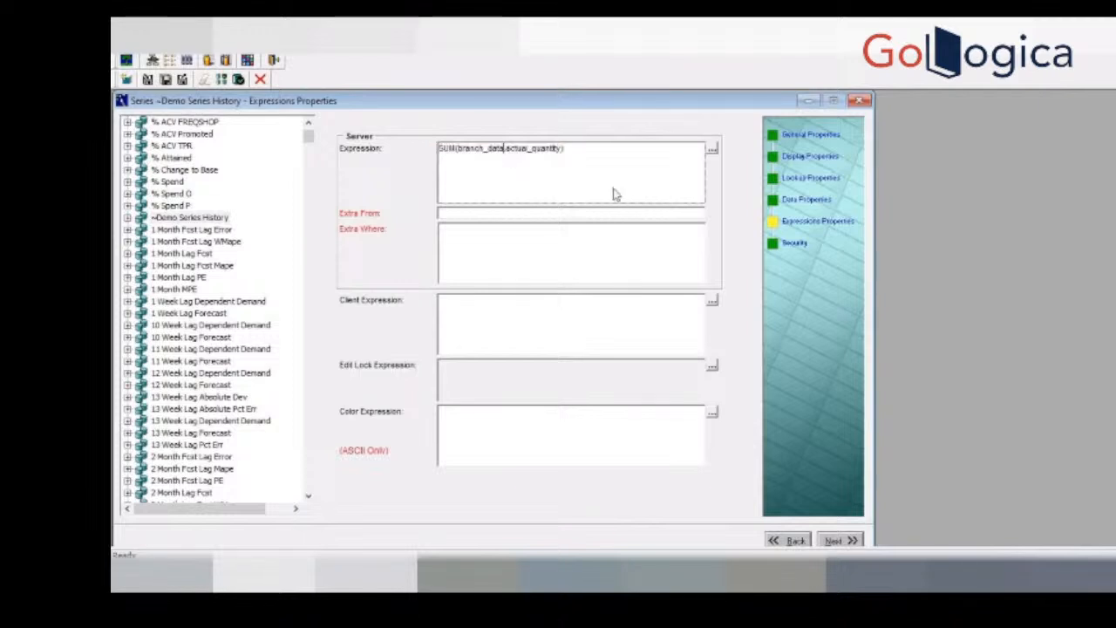